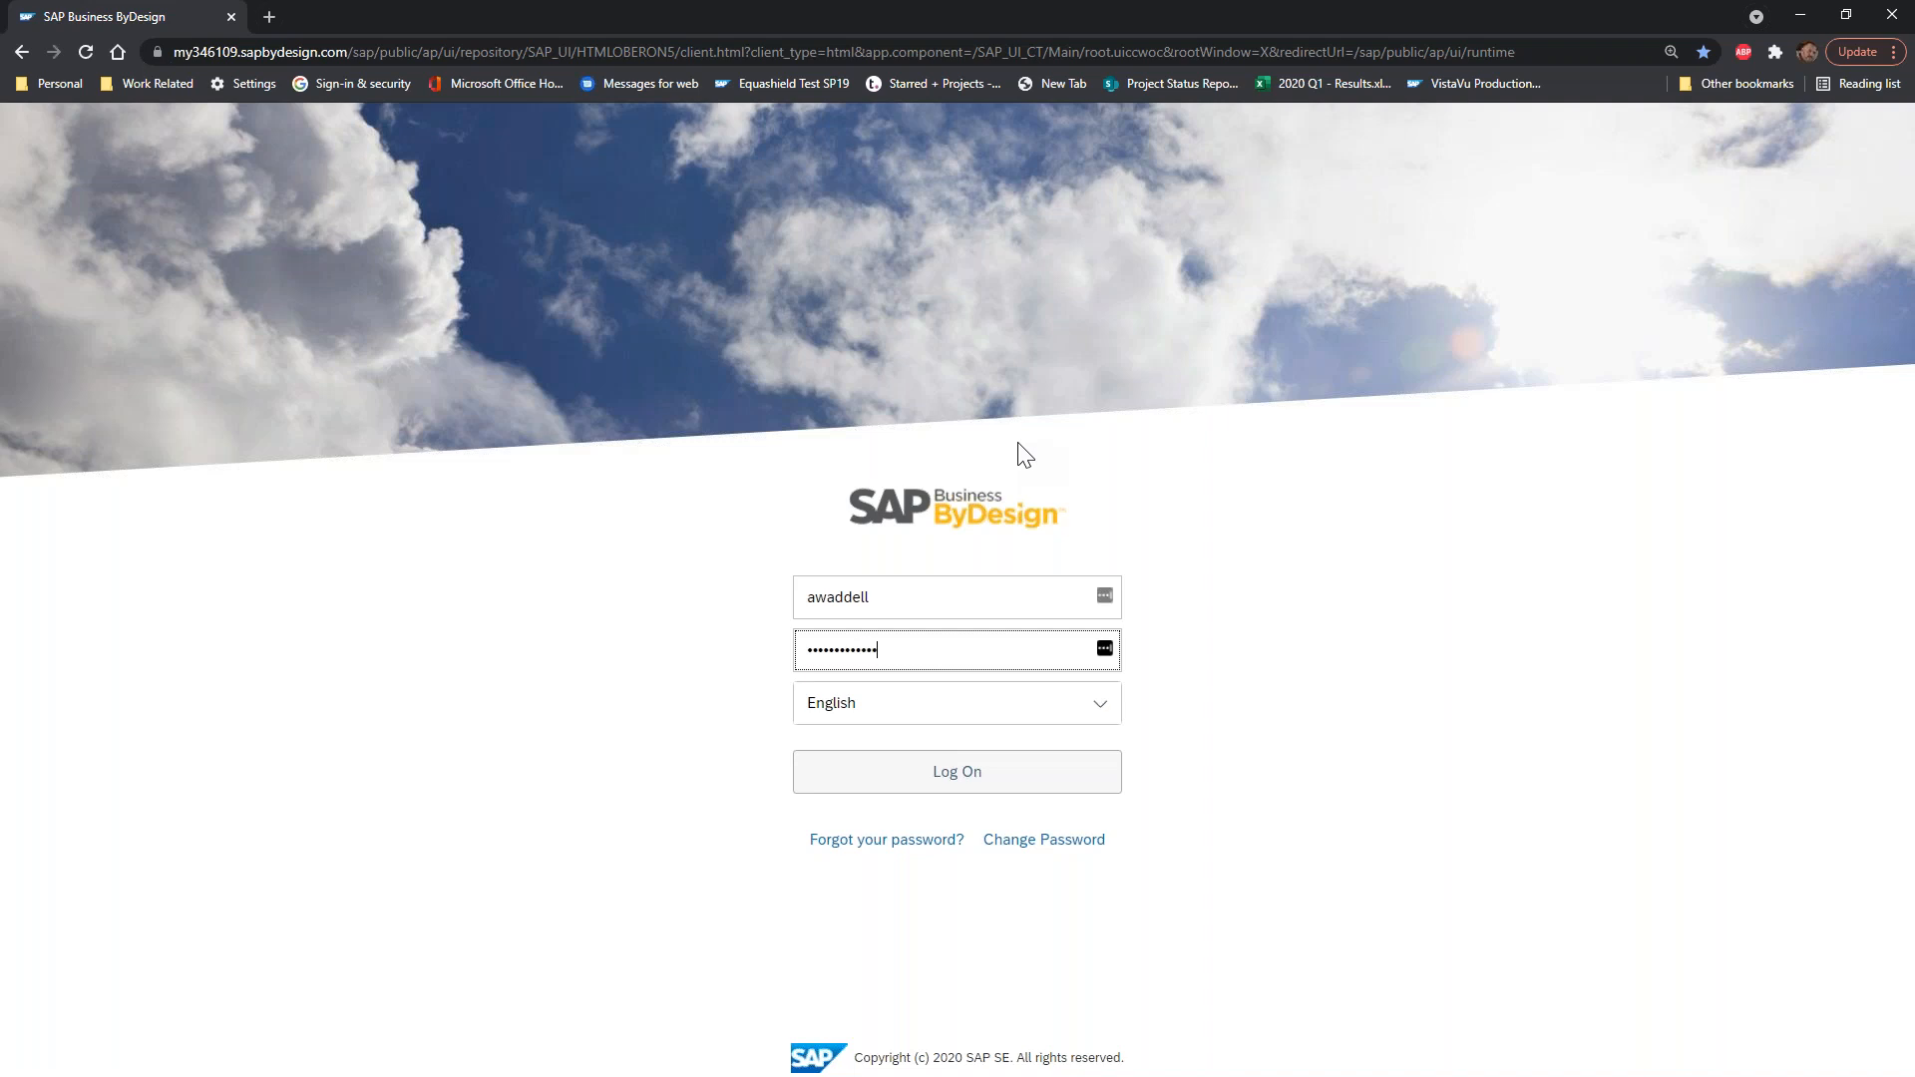
Step: Log on to the system and open the Materials overview in the Inventory Valuation work center
{"action": "key", "text": "Return"}
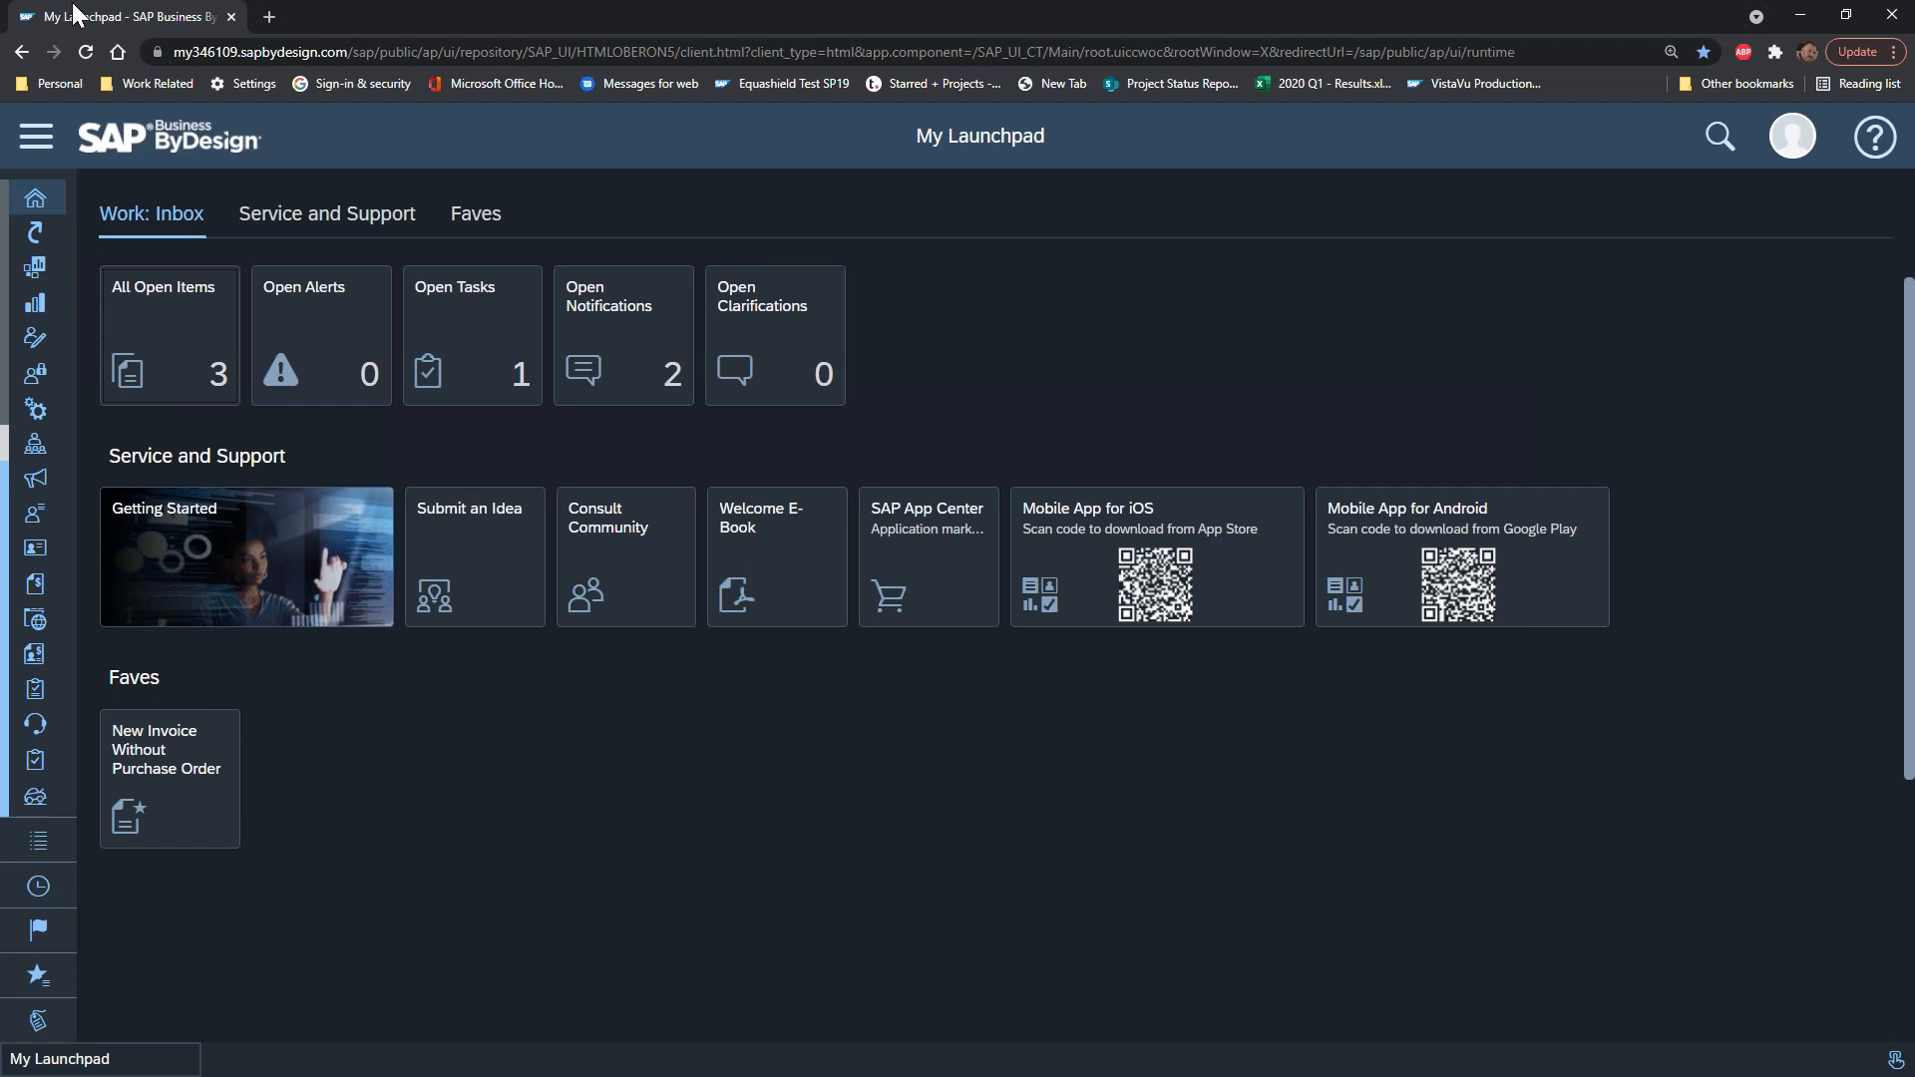
{"action": "left_click", "coordinate": [40, 150]}
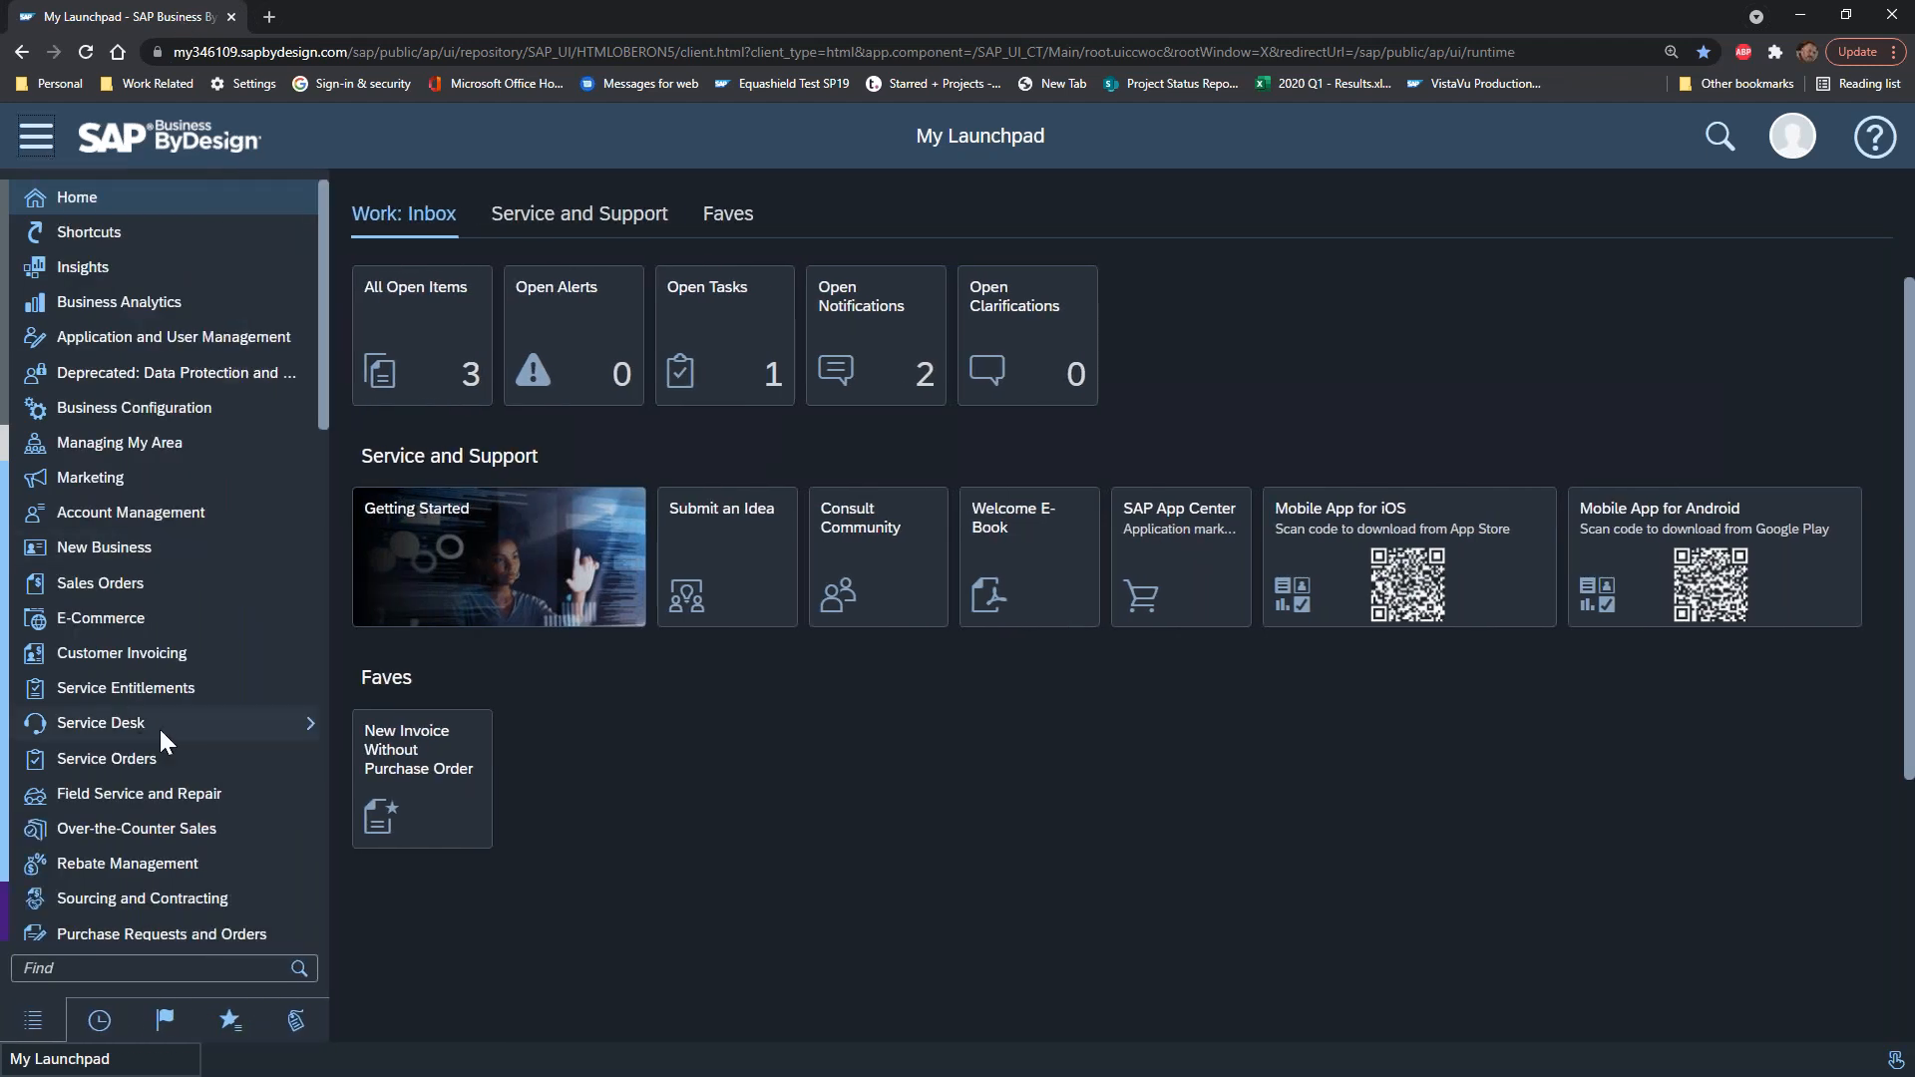
{"action": "scroll", "coordinate": [182, 676], "scroll_direction": "down", "scroll_amount": 6}
{"action": "scroll", "coordinate": [191, 668], "scroll_direction": "down", "scroll_amount": 7}
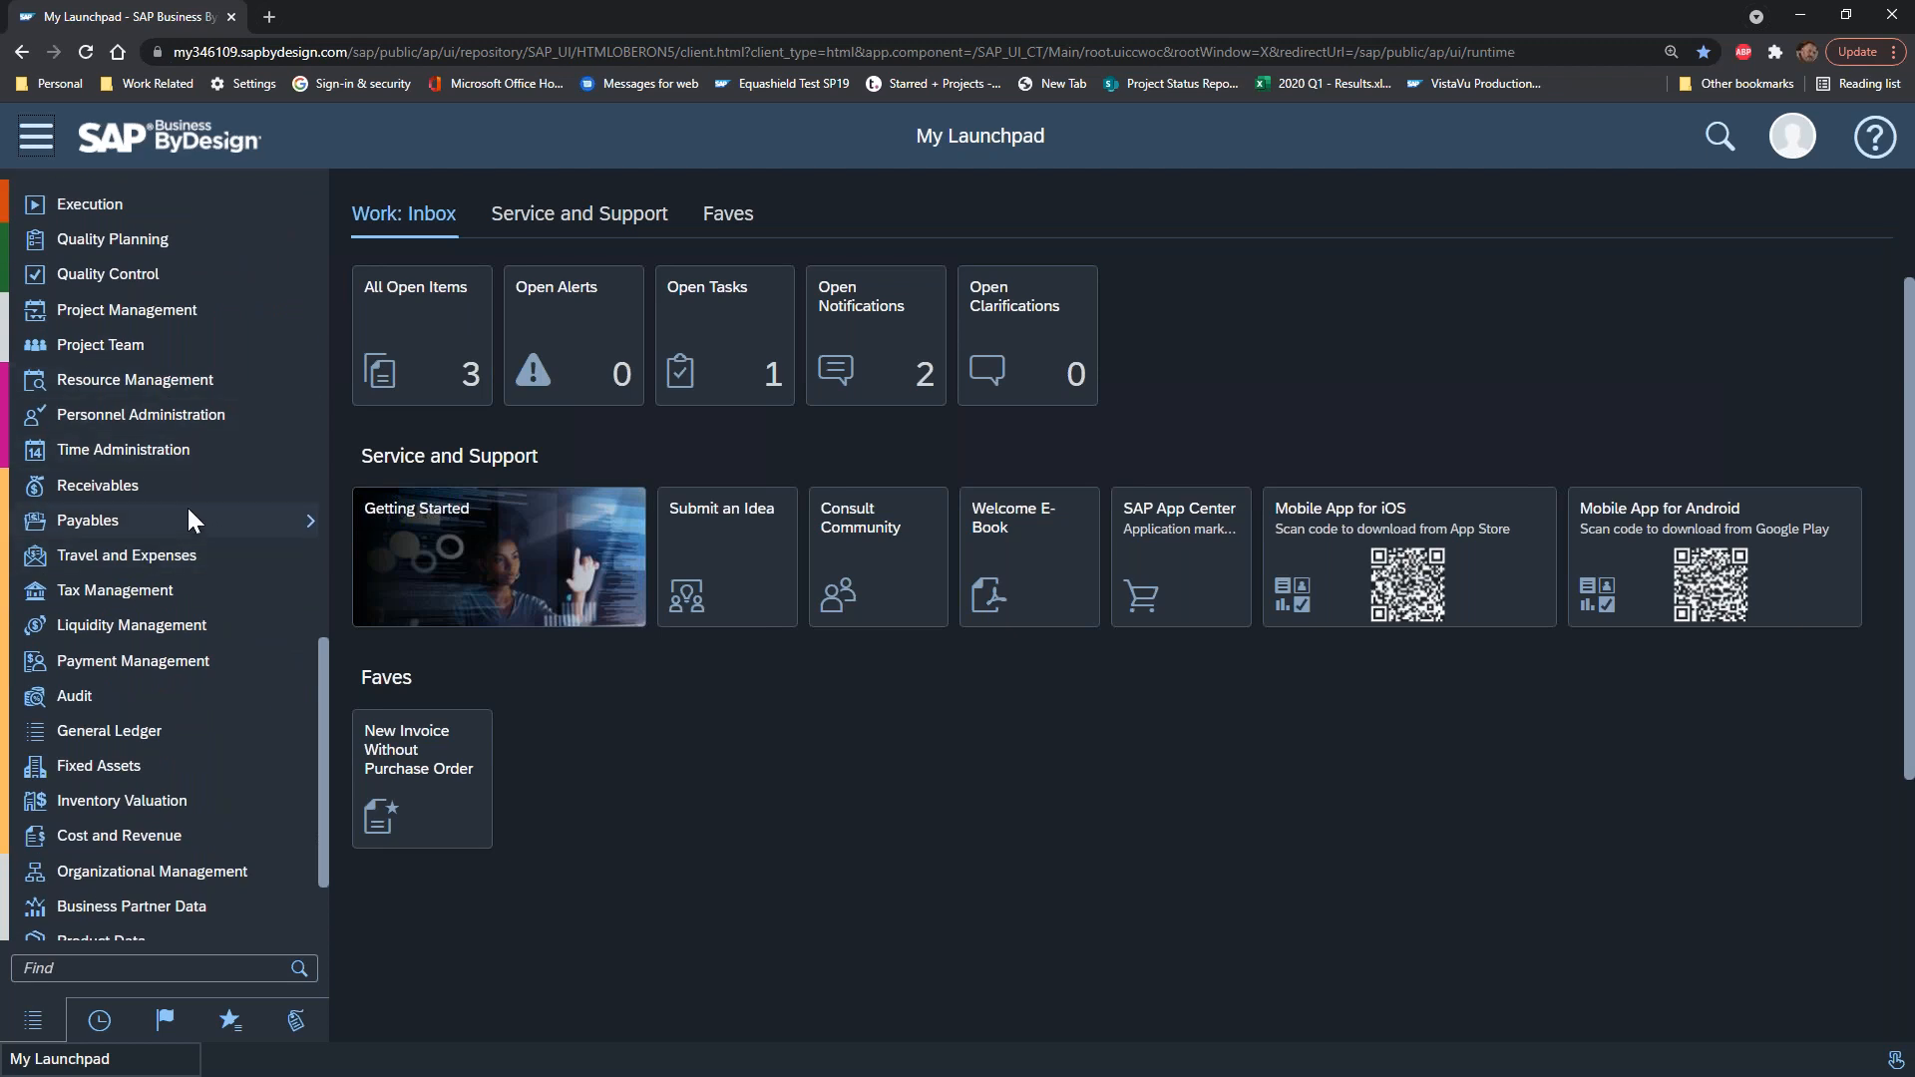
{"action": "scroll", "coordinate": [239, 598], "scroll_direction": "down", "scroll_amount": 3}
{"action": "mouse_move", "coordinate": [212, 648]}
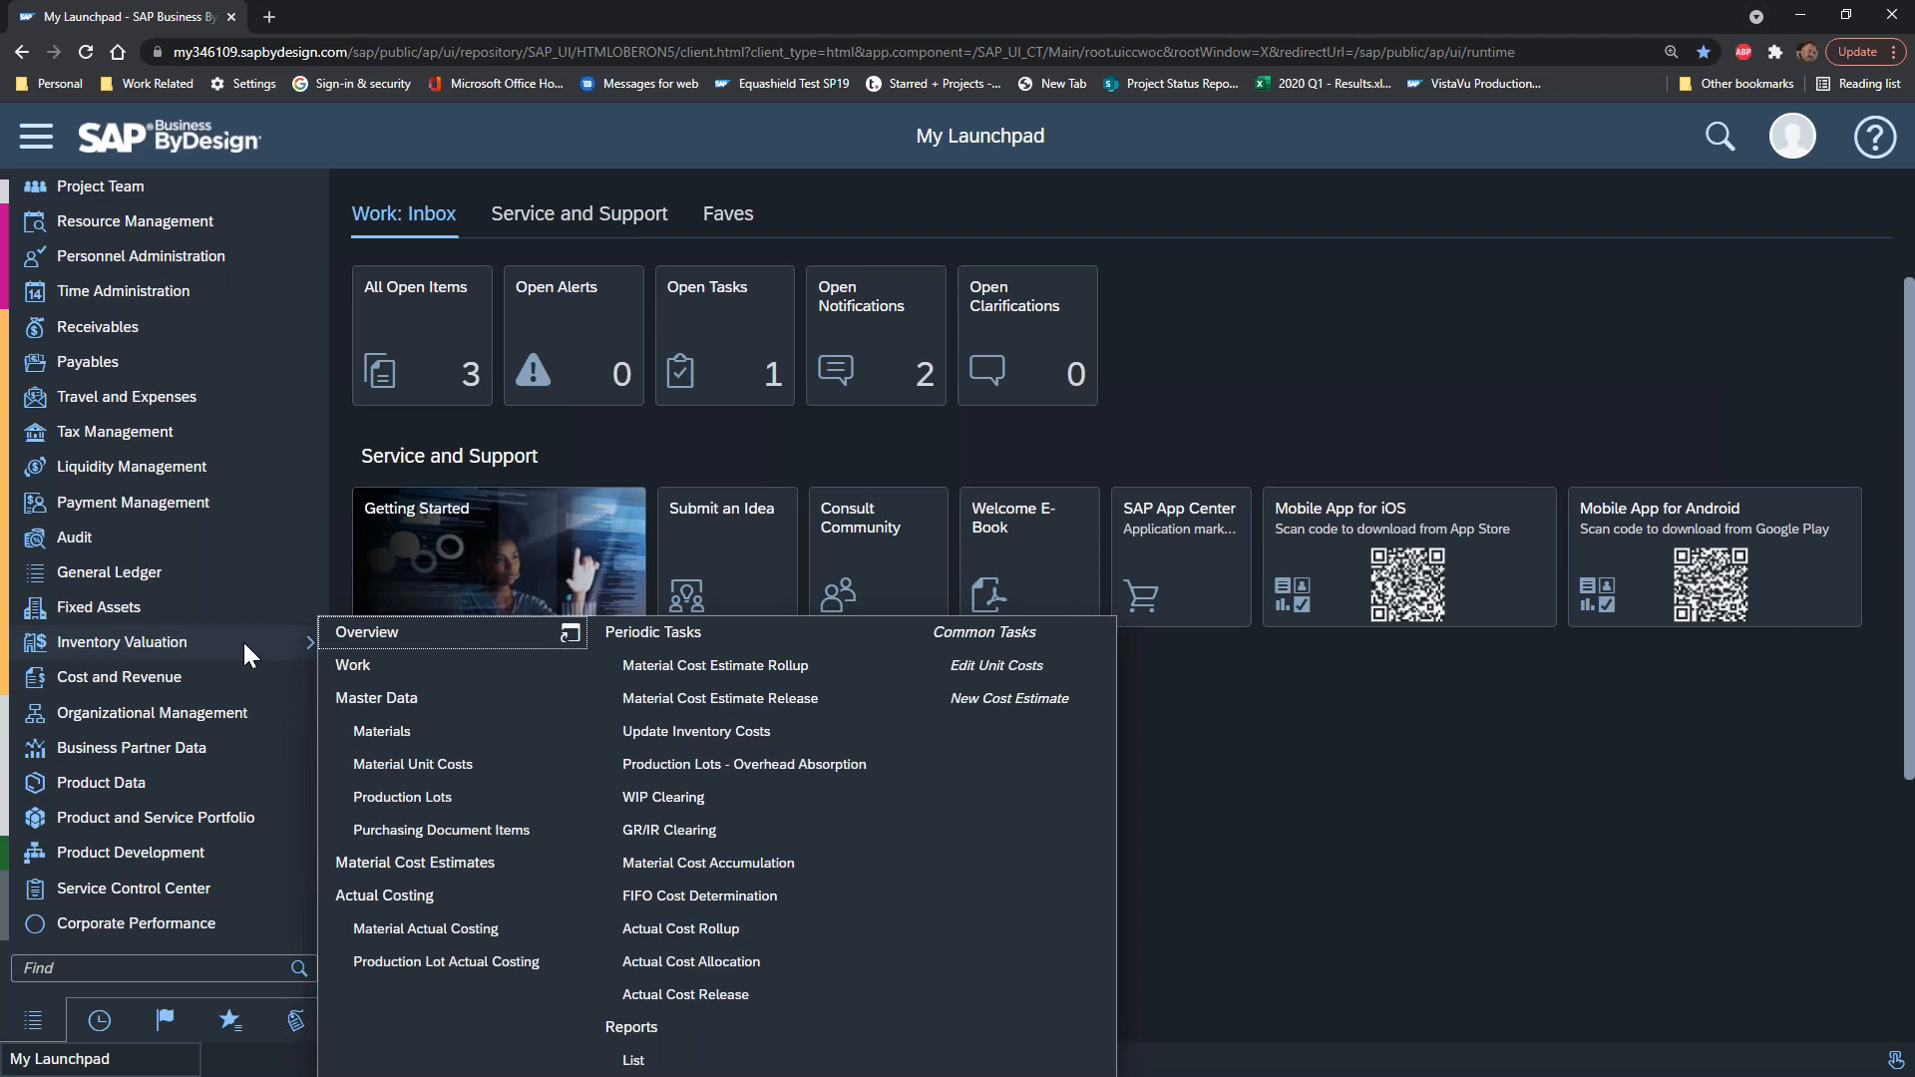
{"action": "left_click", "coordinate": [433, 734]}
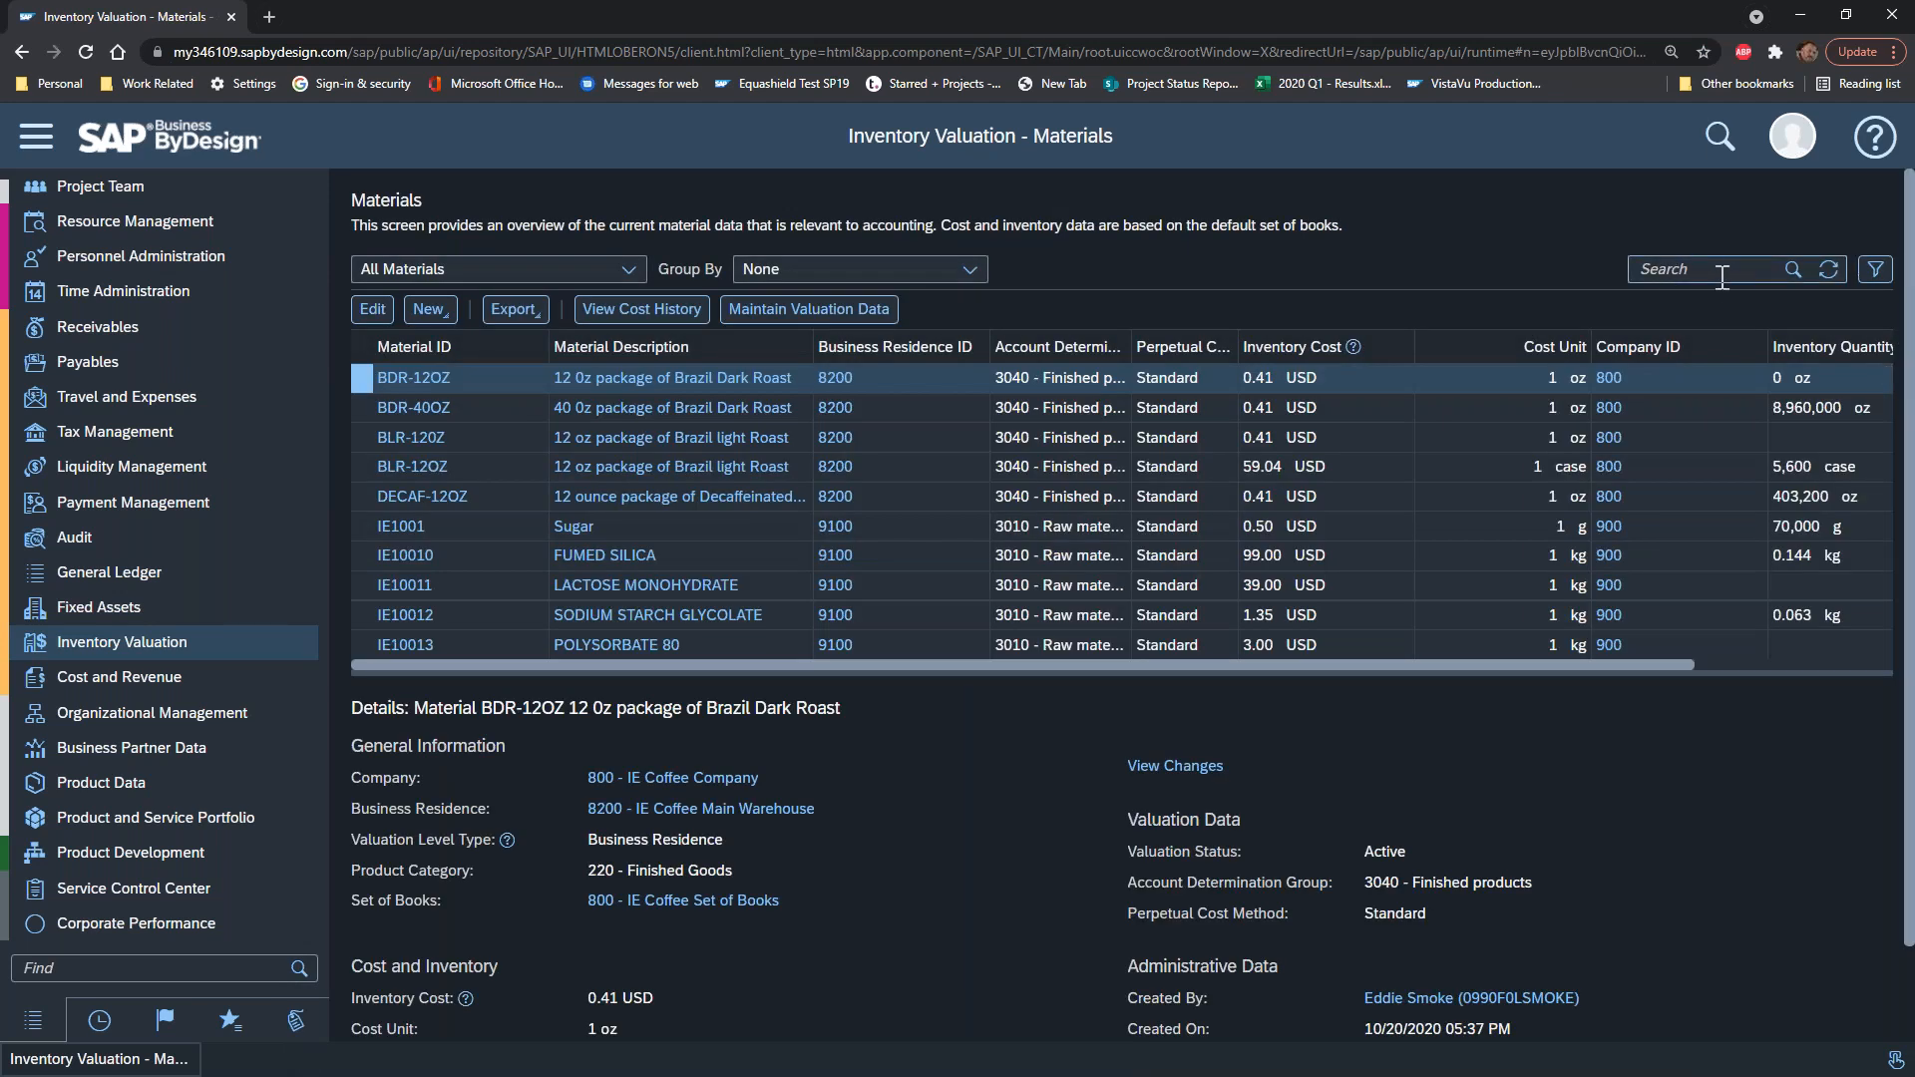
Step: Search the materials for T004 and open the valuation data of the 8ft Maple Table for maintenance
{"action": "type", "text": "T004"}
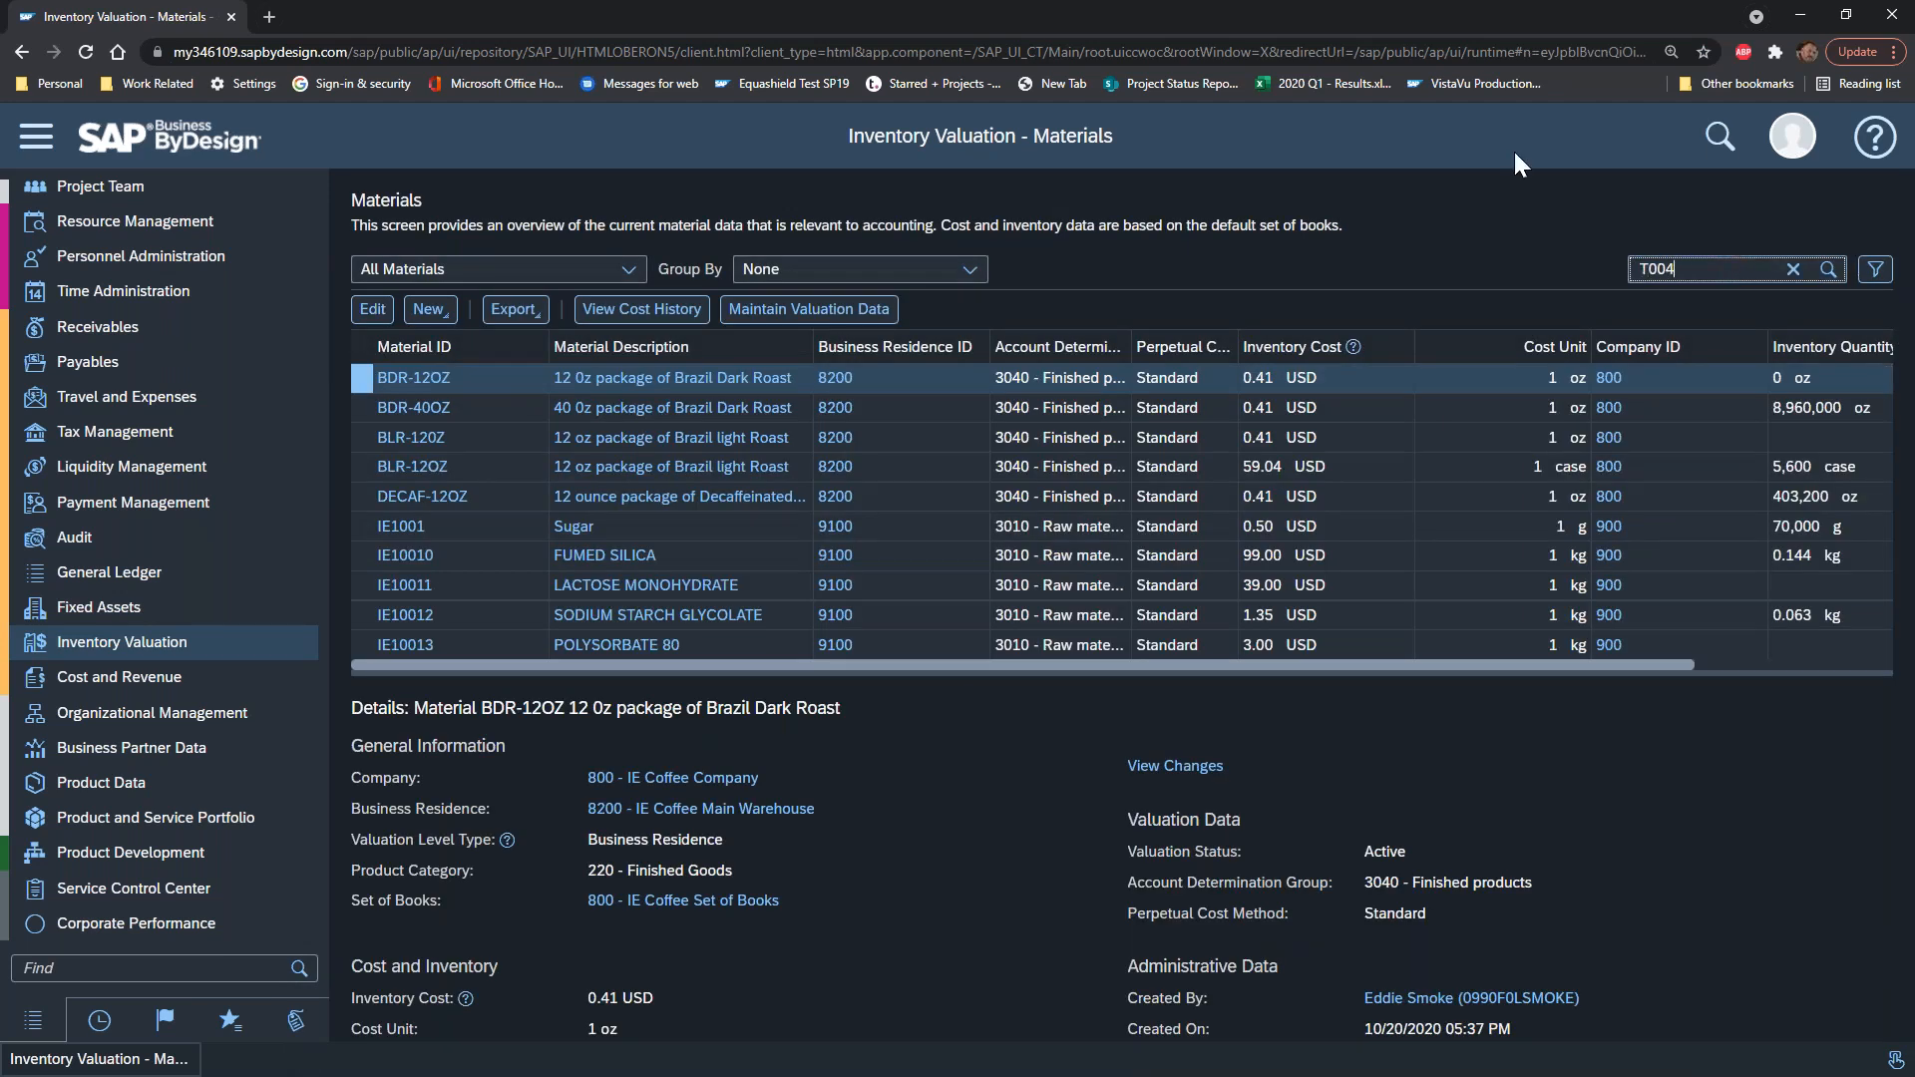
{"action": "key", "text": "Return"}
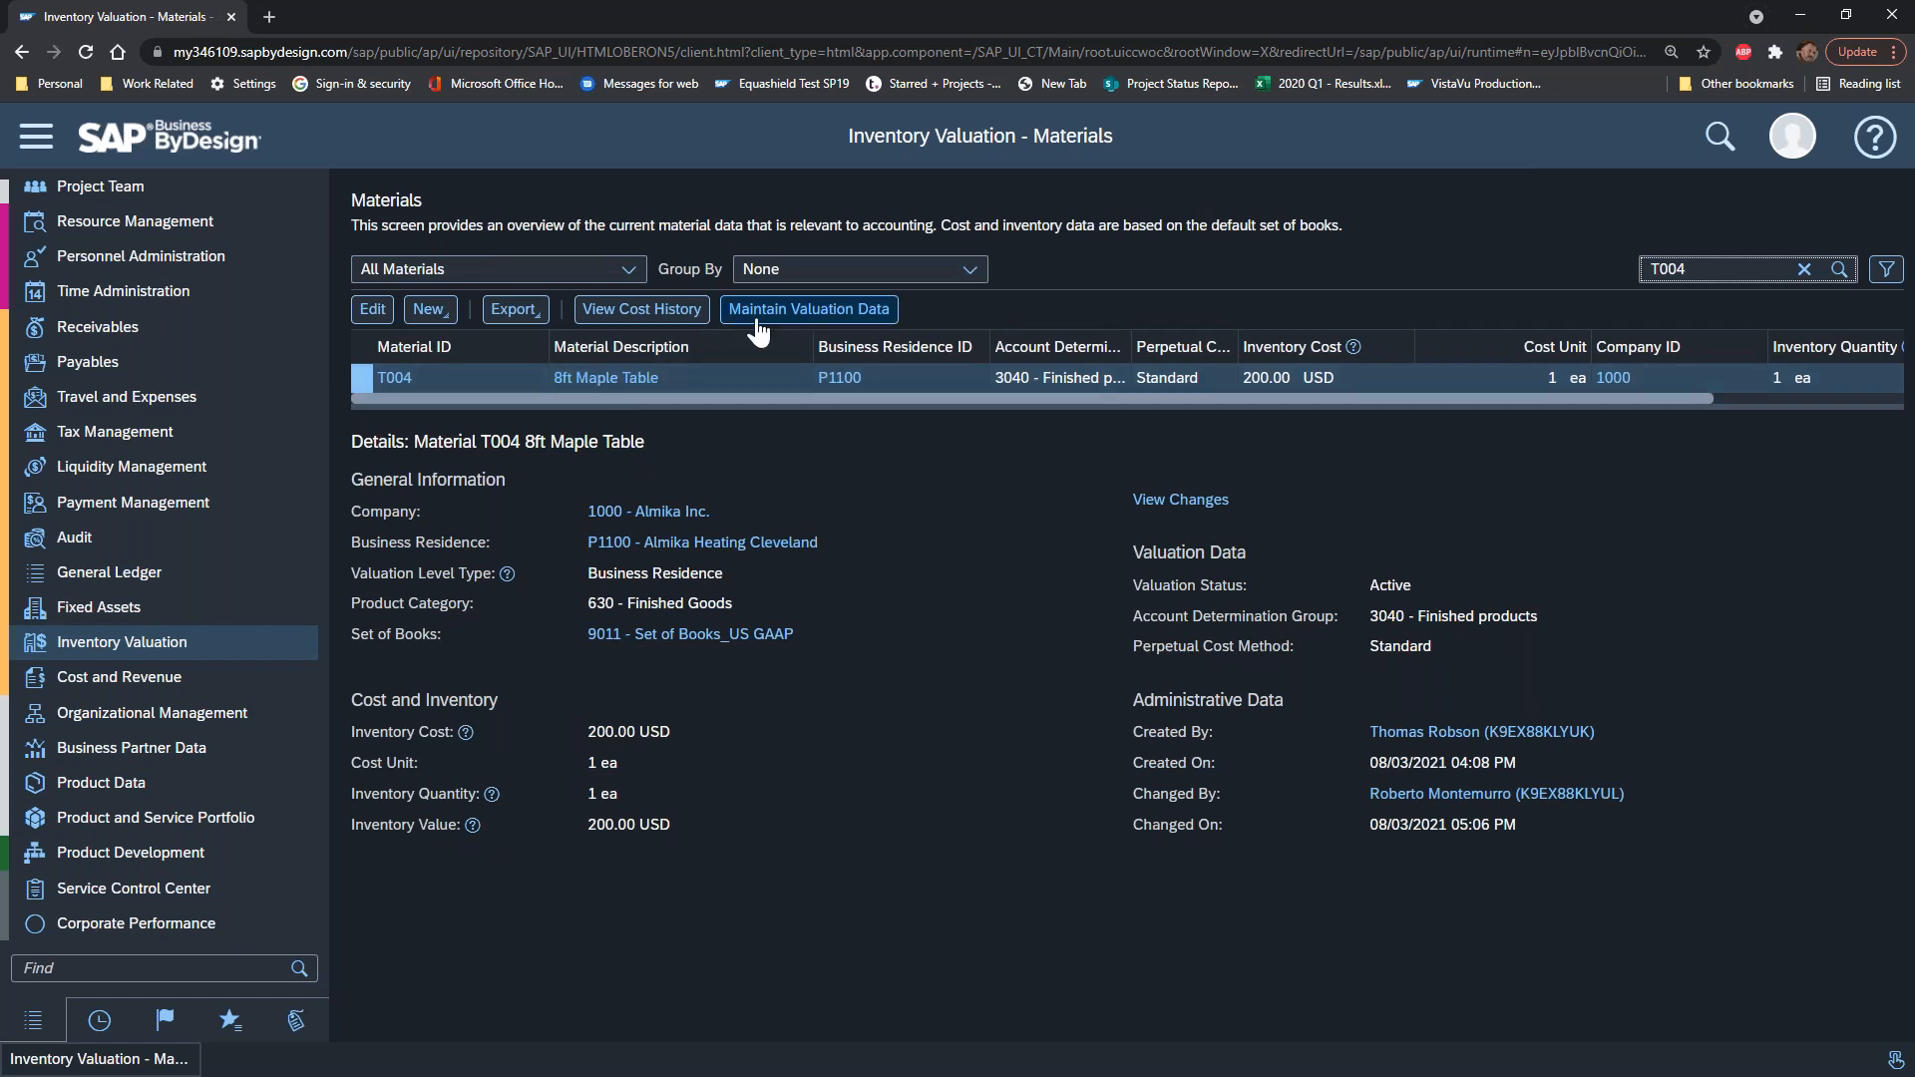
{"action": "left_click", "coordinate": [809, 309]}
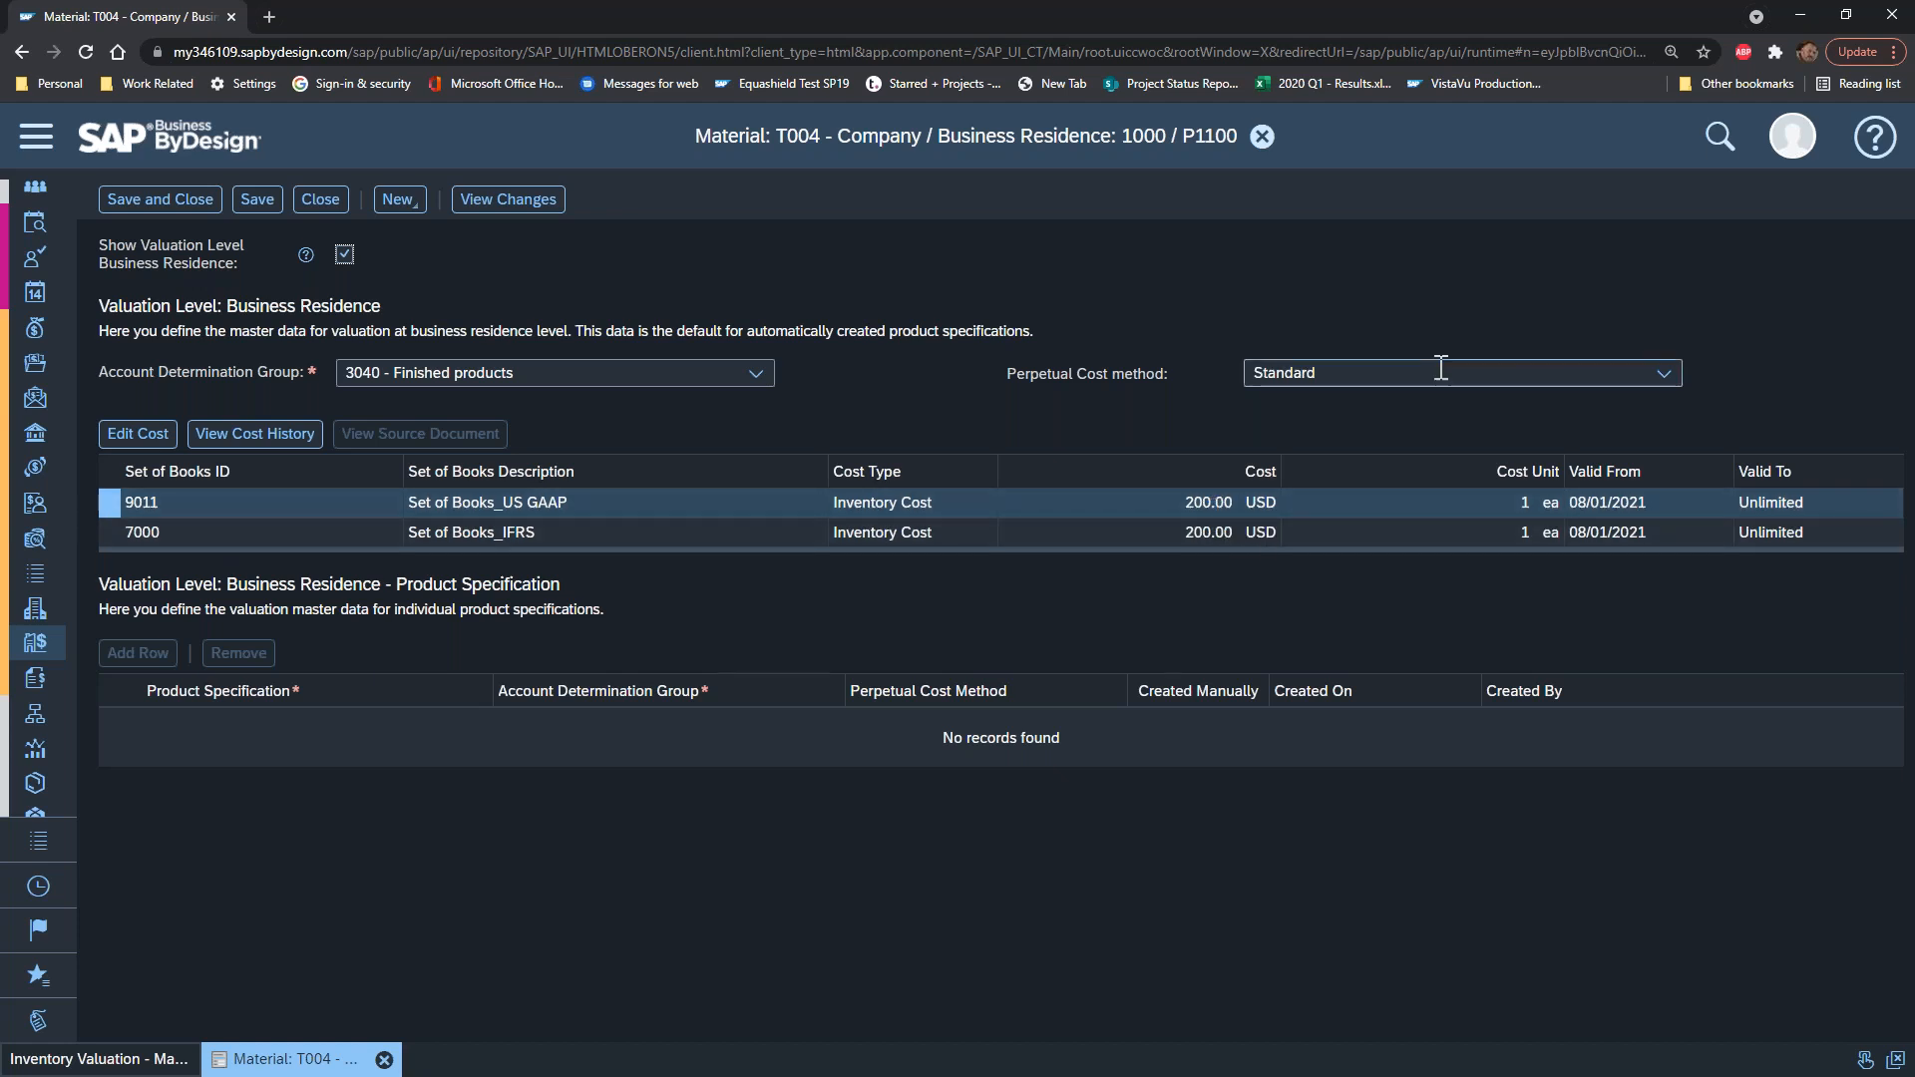
Step: Check the available perpetual cost methods for material T004 and close its valuation data without changes
{"action": "left_click", "coordinate": [1664, 374]}
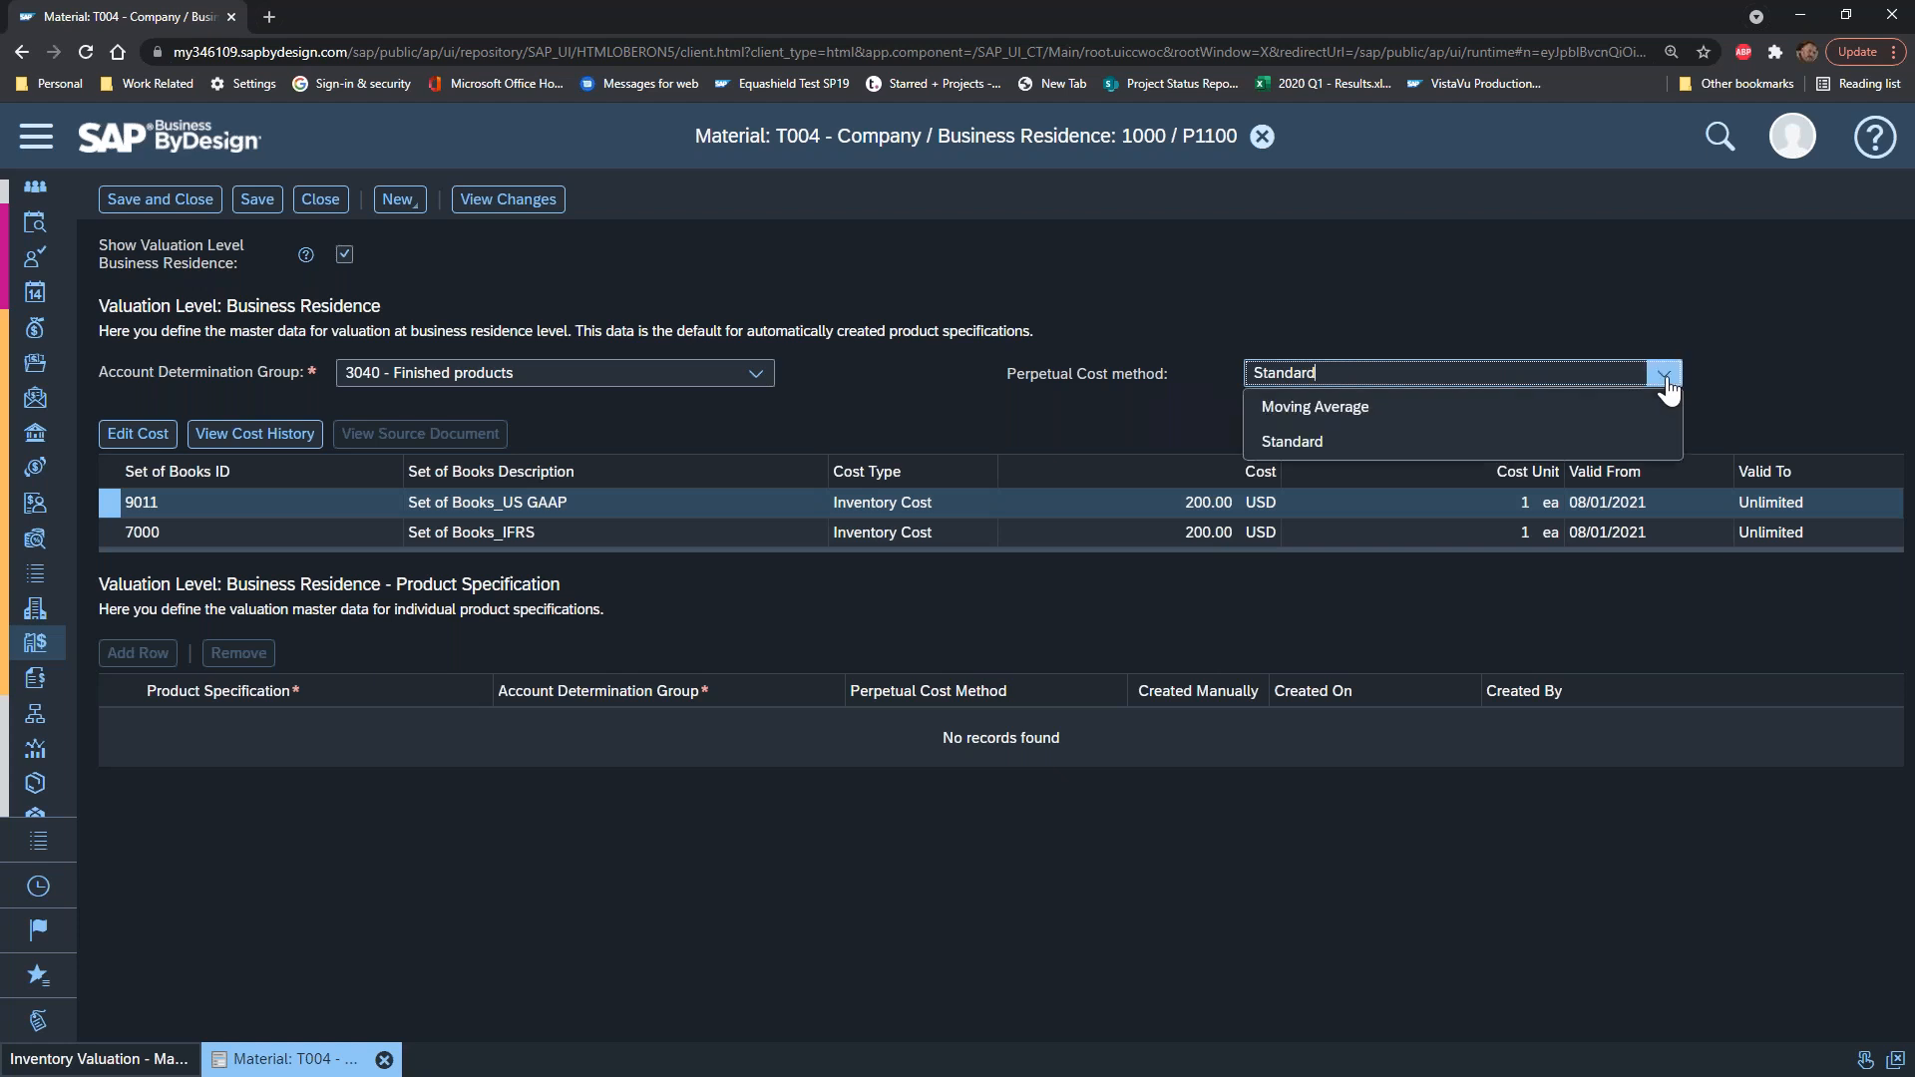
{"action": "left_click", "coordinate": [1665, 376]}
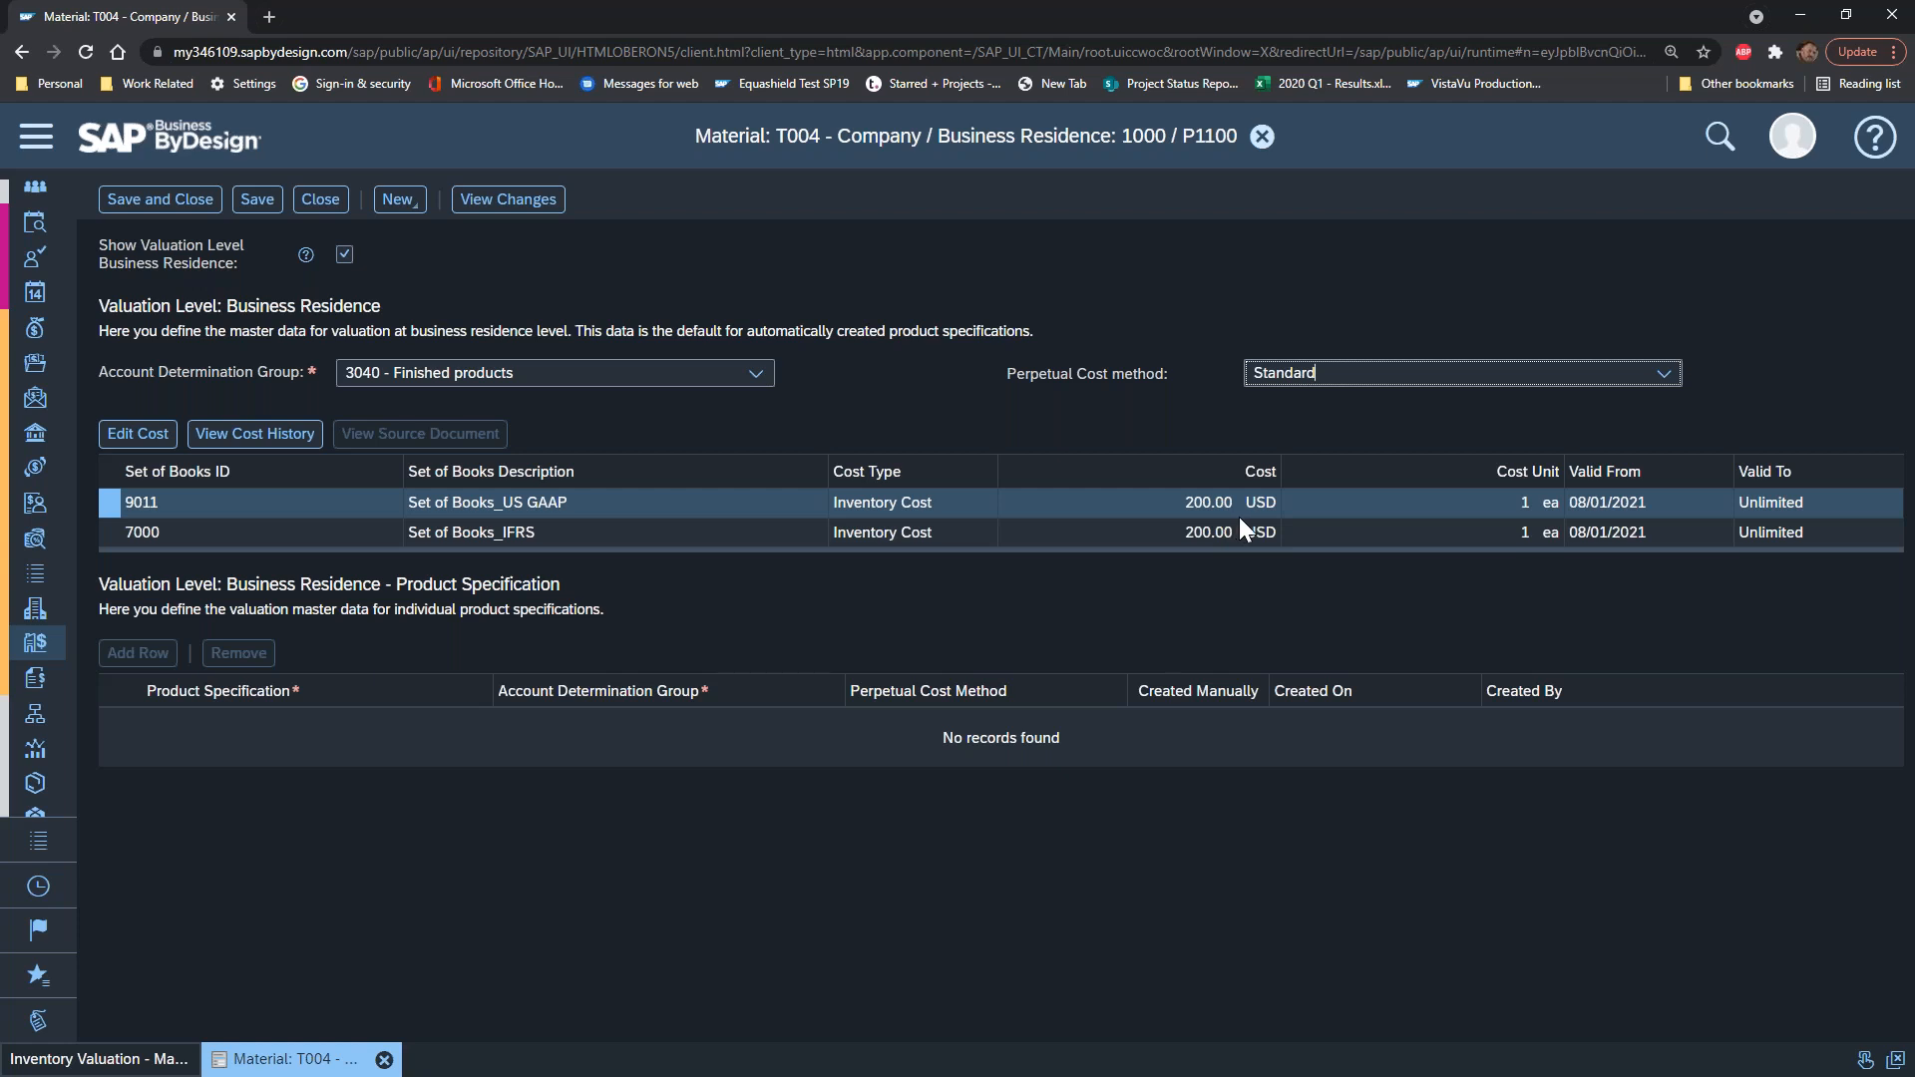
{"action": "left_click", "coordinate": [1262, 136]}
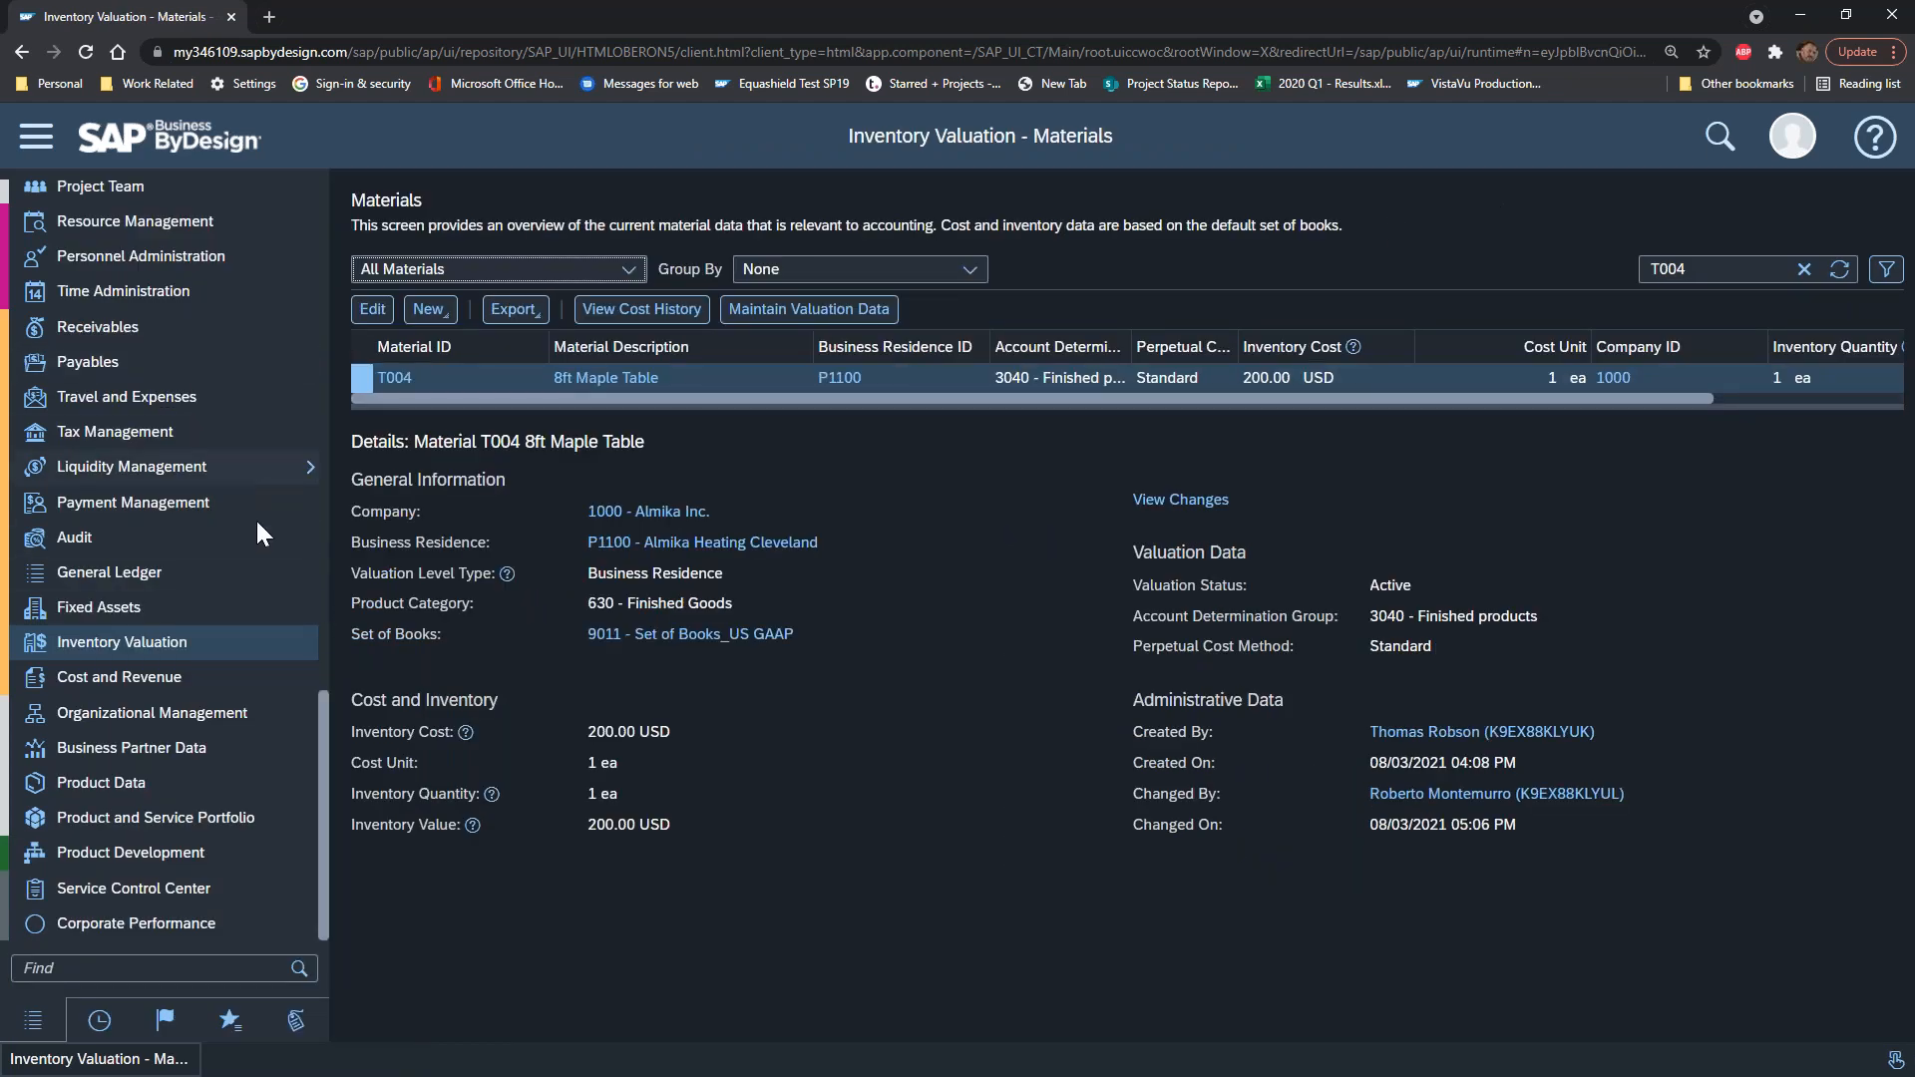
Step: Open the list of Inventory Valuation reports and find the production variance reports
{"action": "mouse_move", "coordinate": [279, 643]}
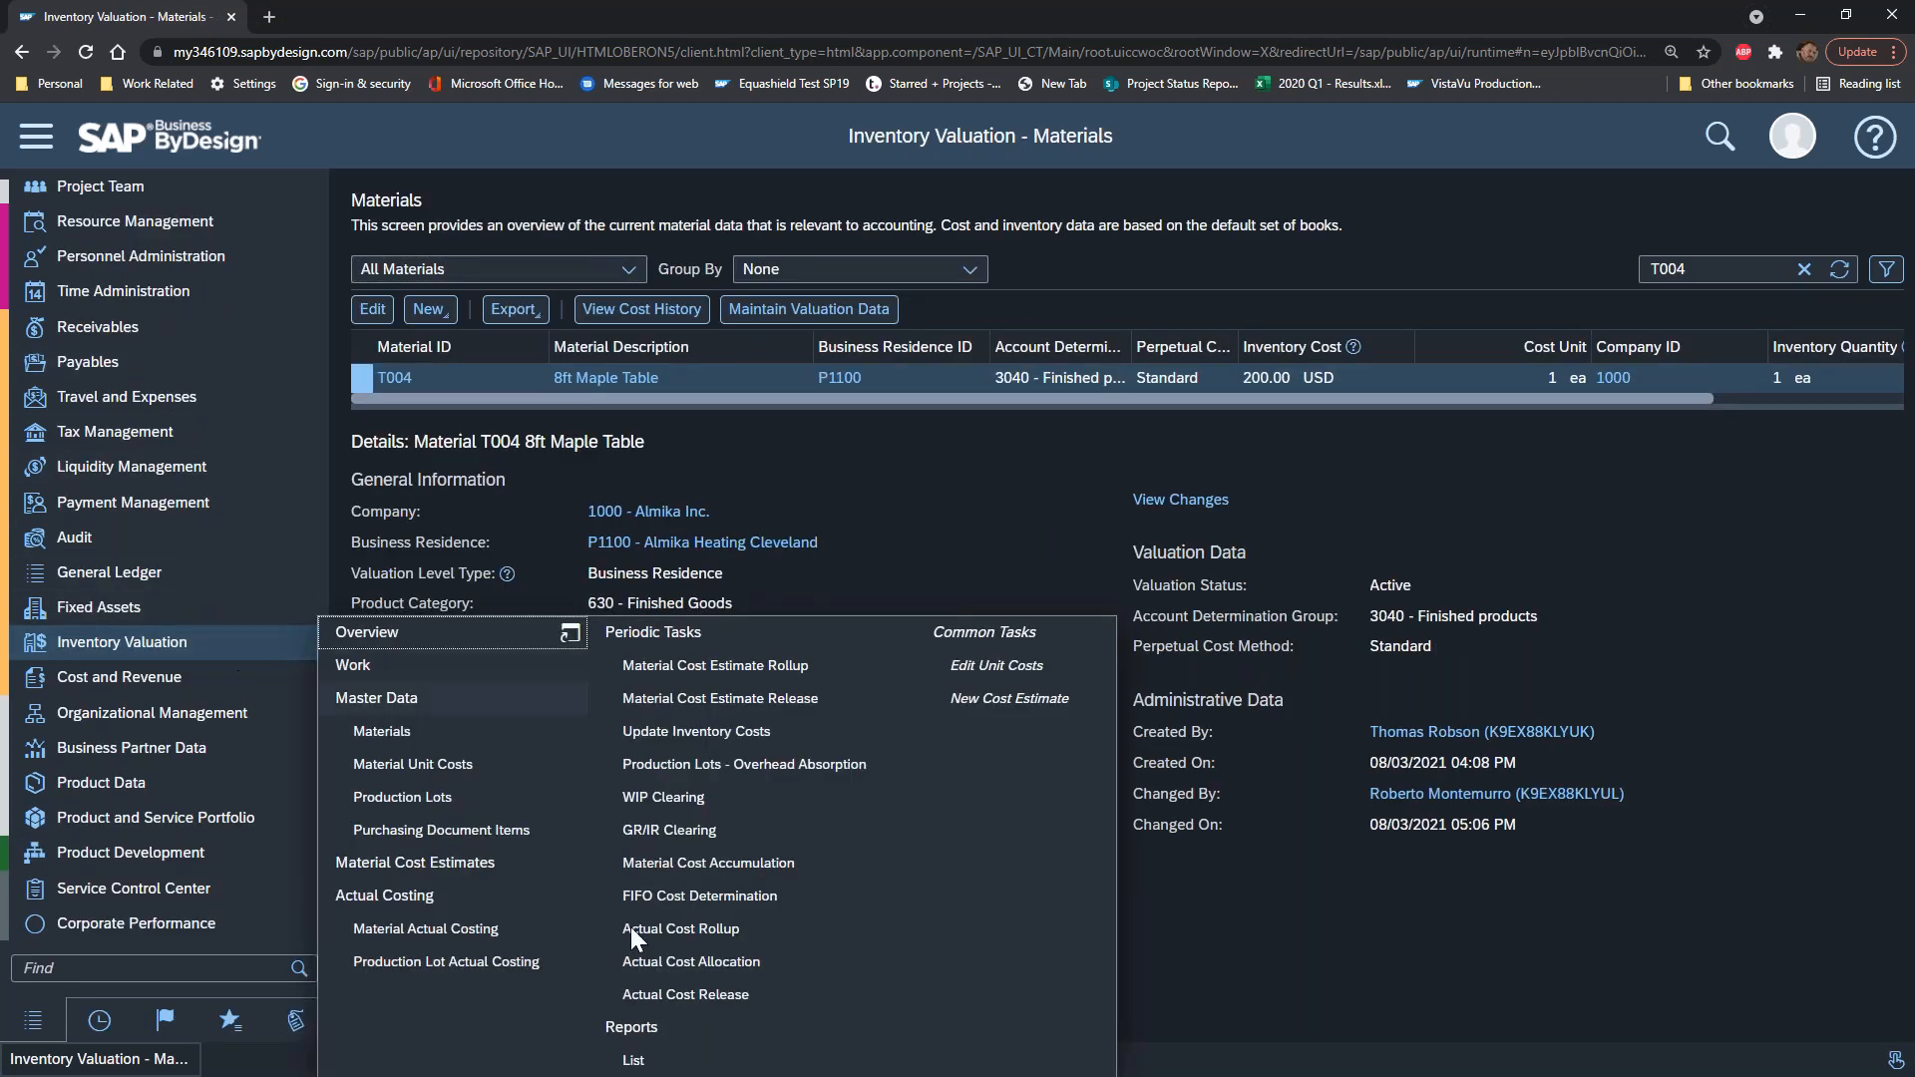
{"action": "left_click", "coordinate": [634, 1059]}
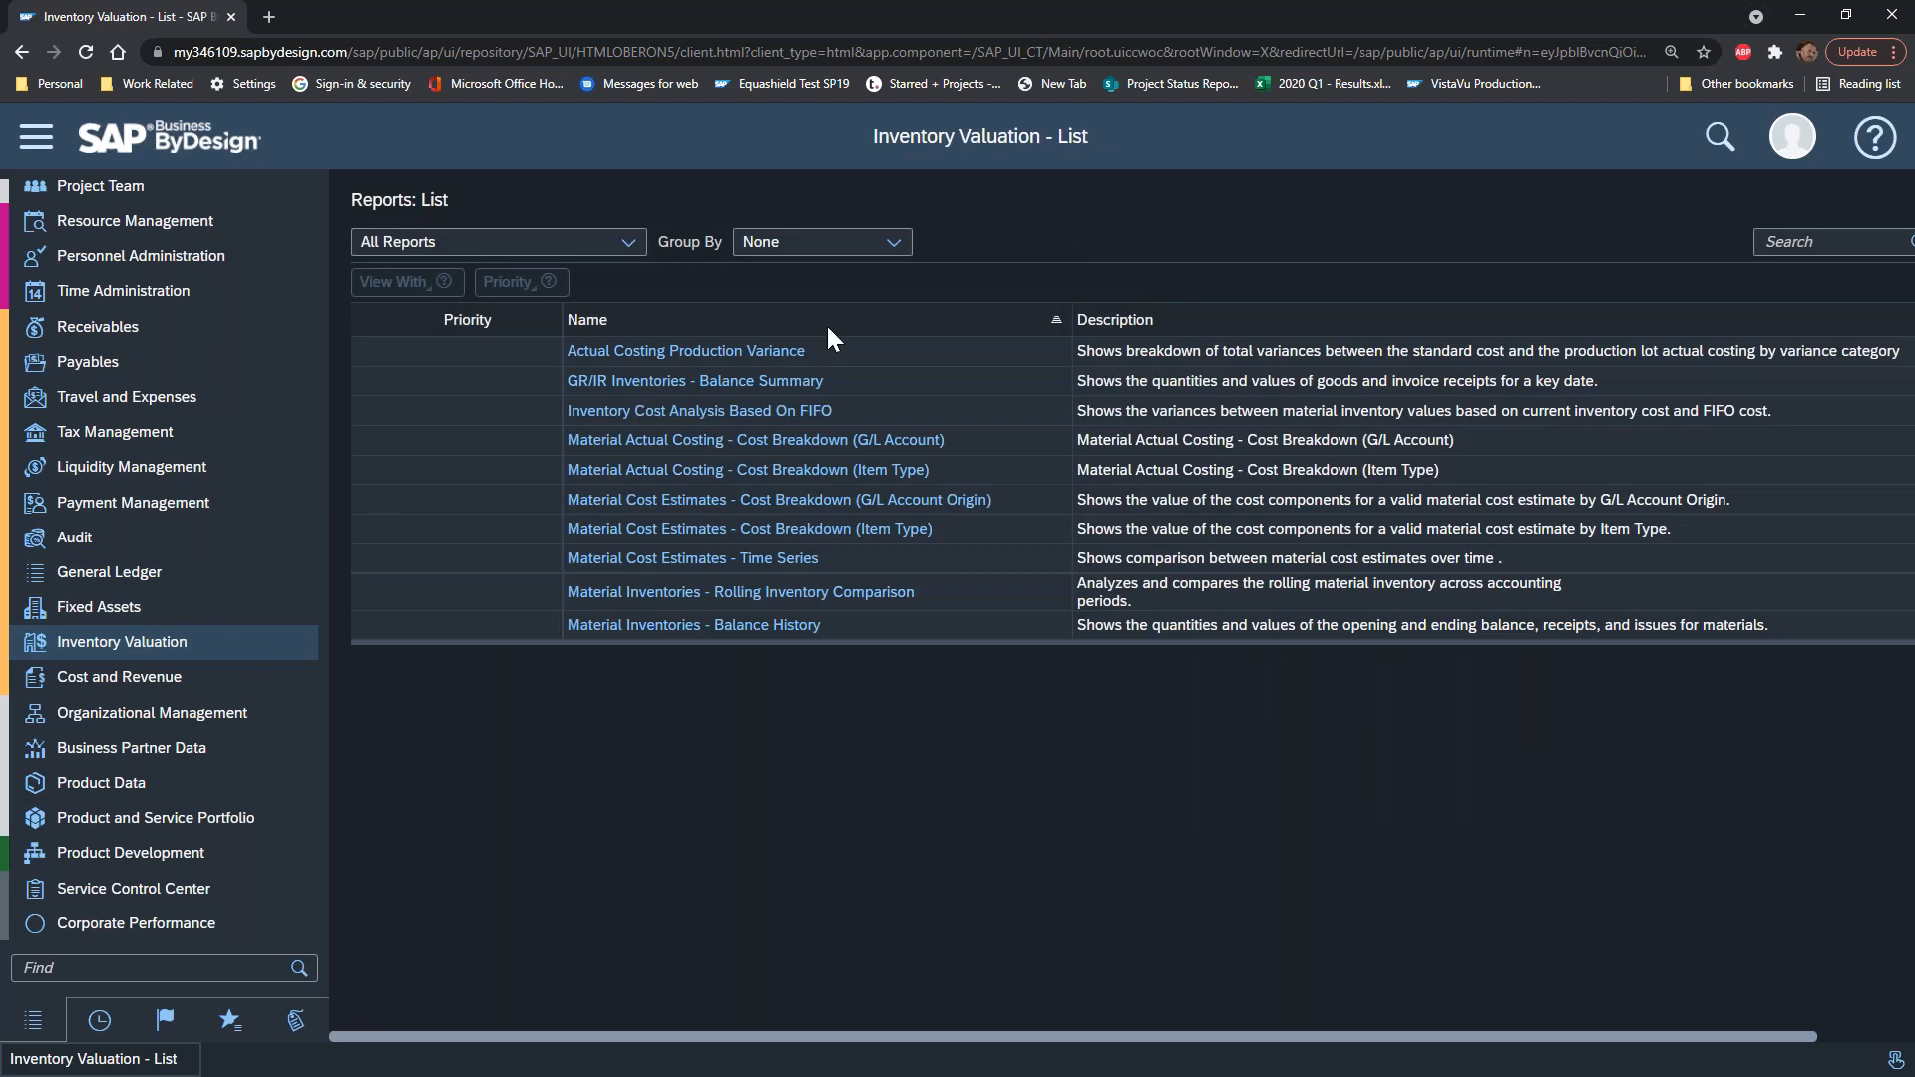
{"action": "scroll", "coordinate": [726, 425], "scroll_direction": "down", "scroll_amount": 4}
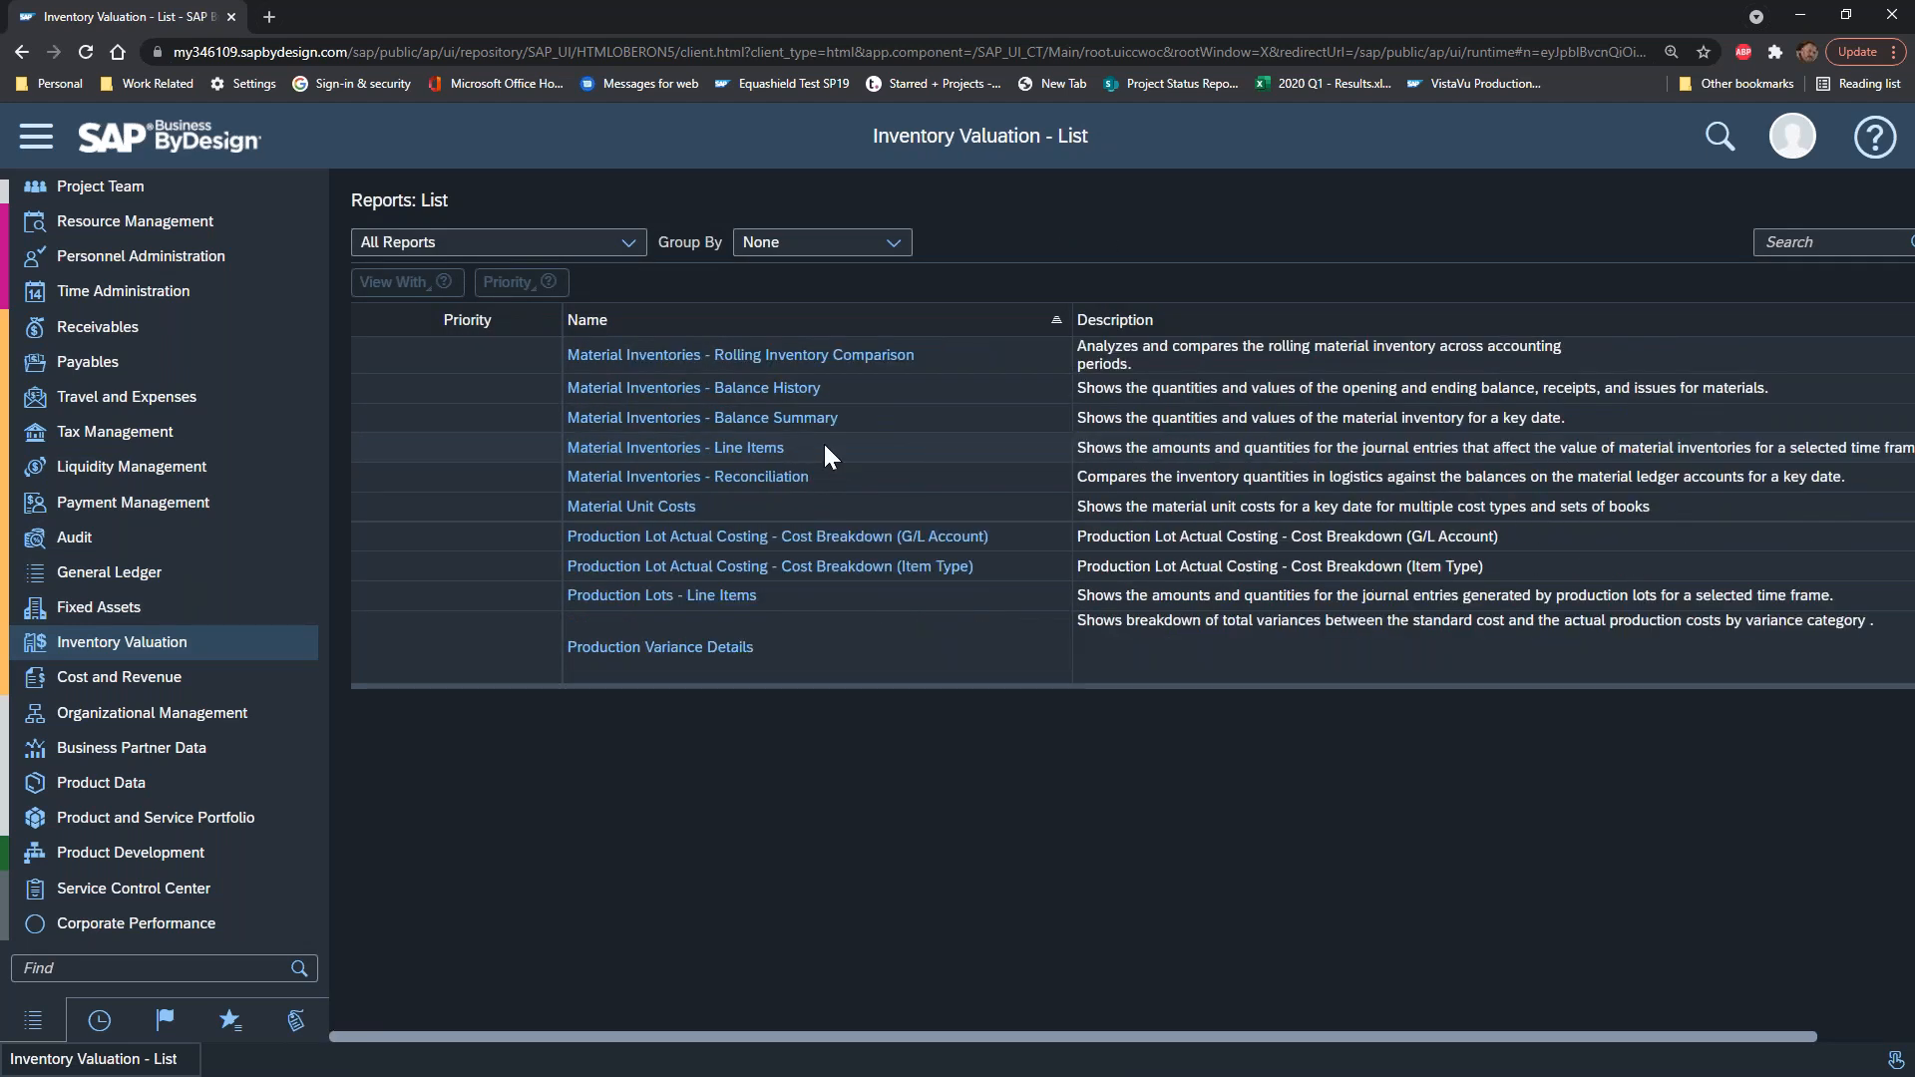
{"action": "scroll", "coordinate": [814, 439], "scroll_direction": "down", "scroll_amount": 2}
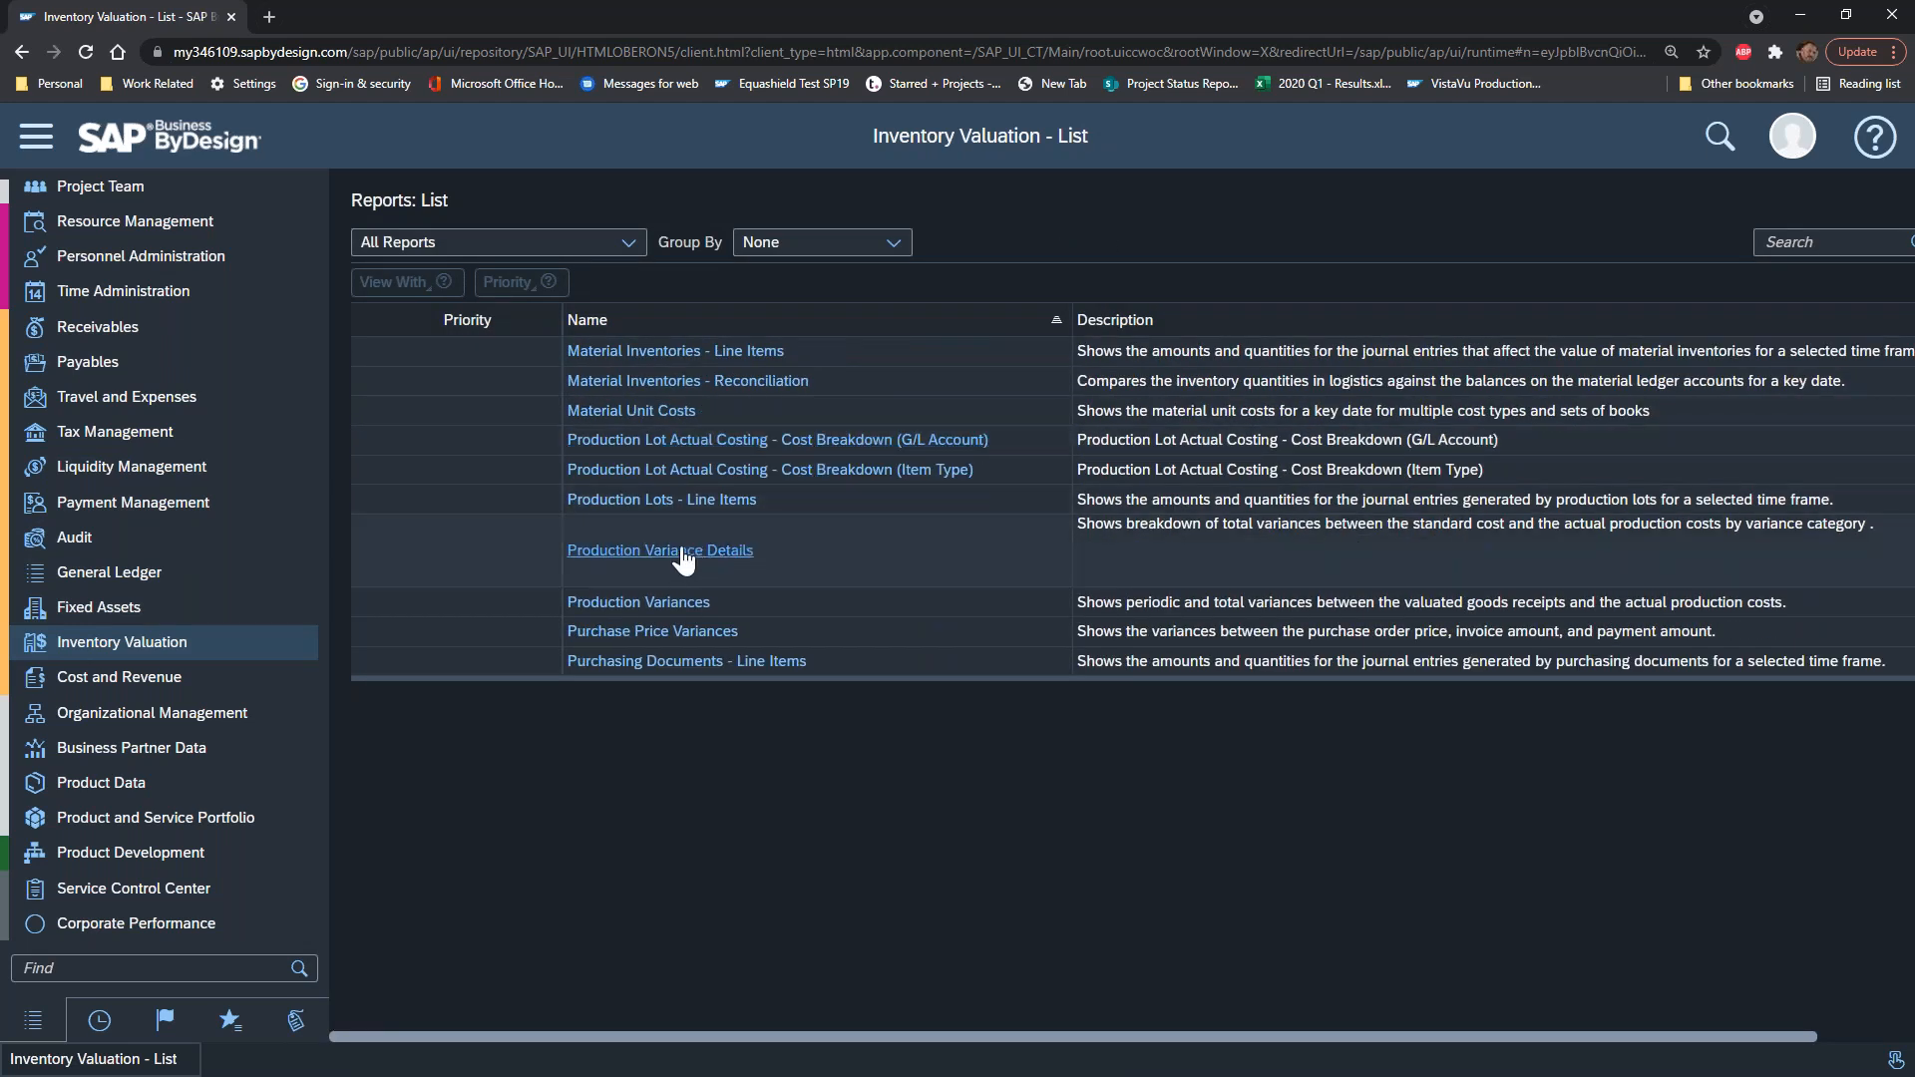
{"action": "left_click", "coordinate": [682, 557]}
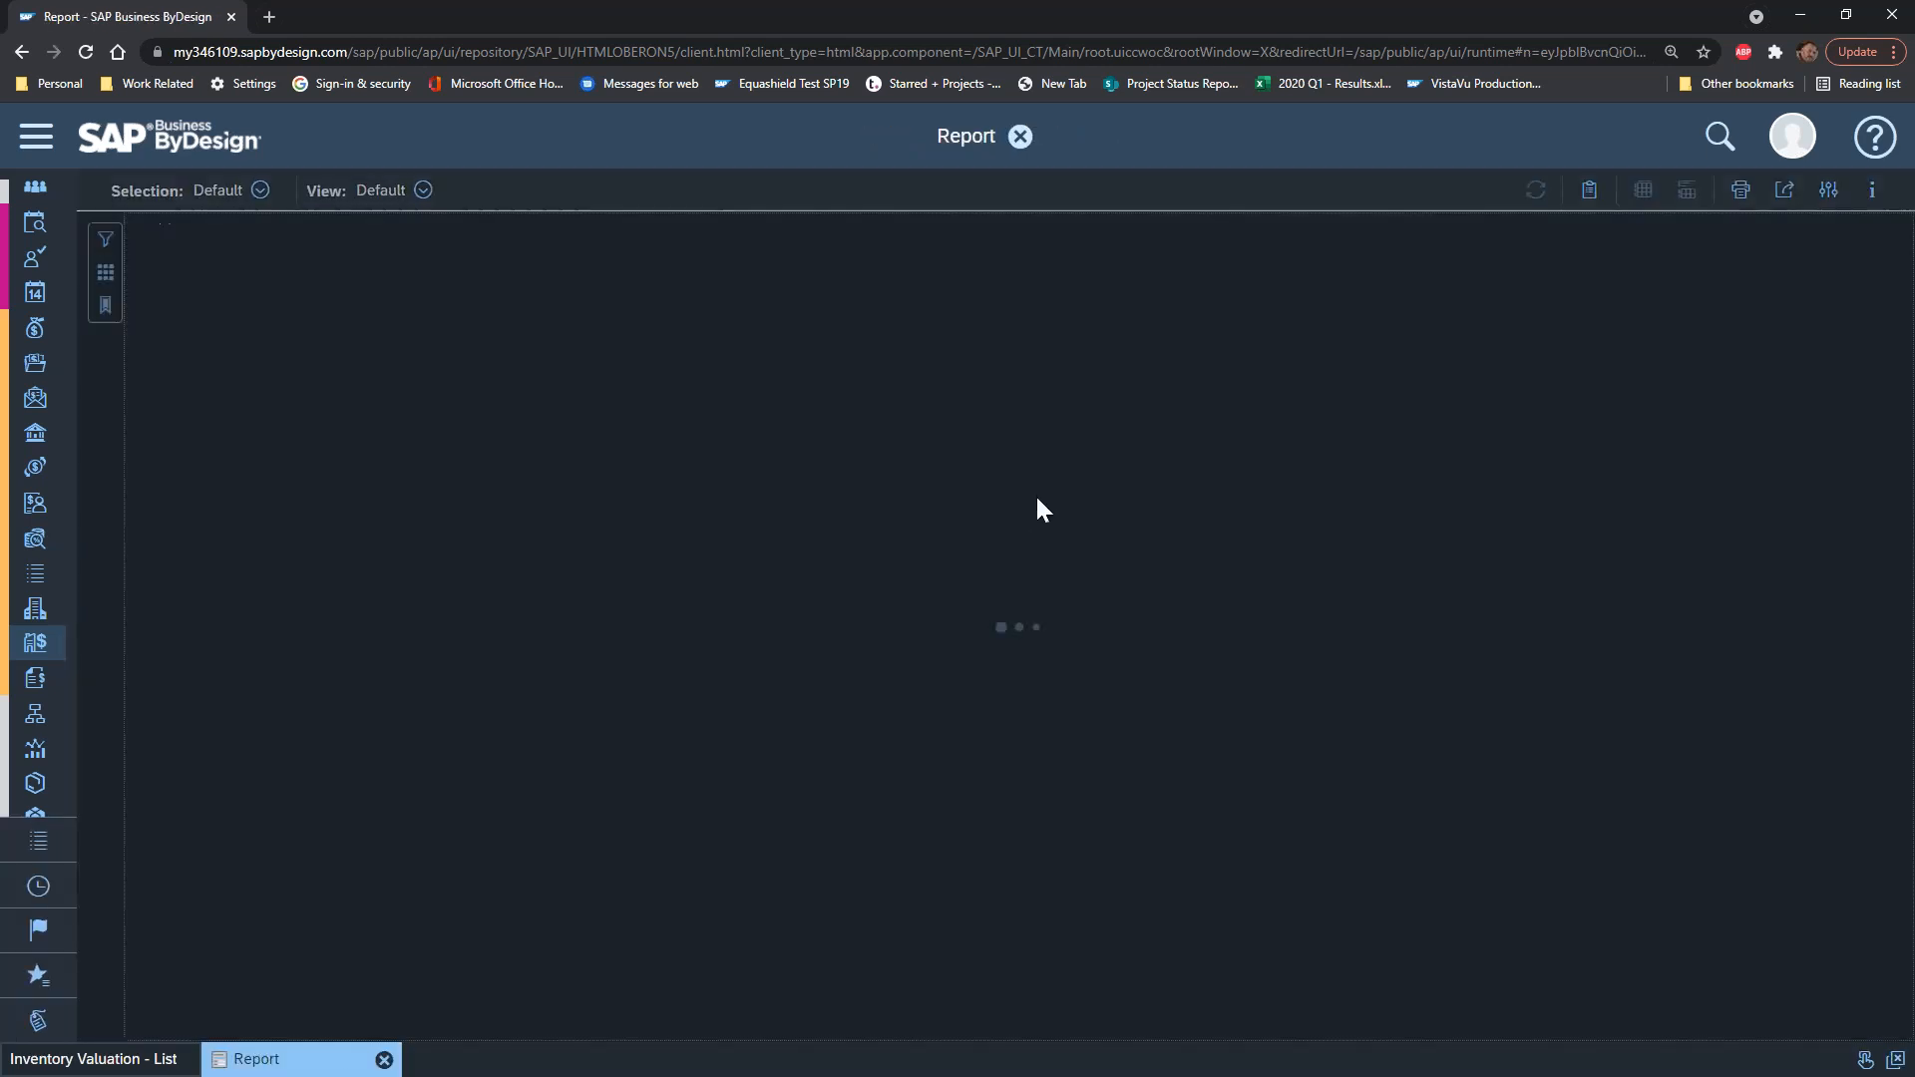
{"action": "left_click", "coordinate": [247, 191]}
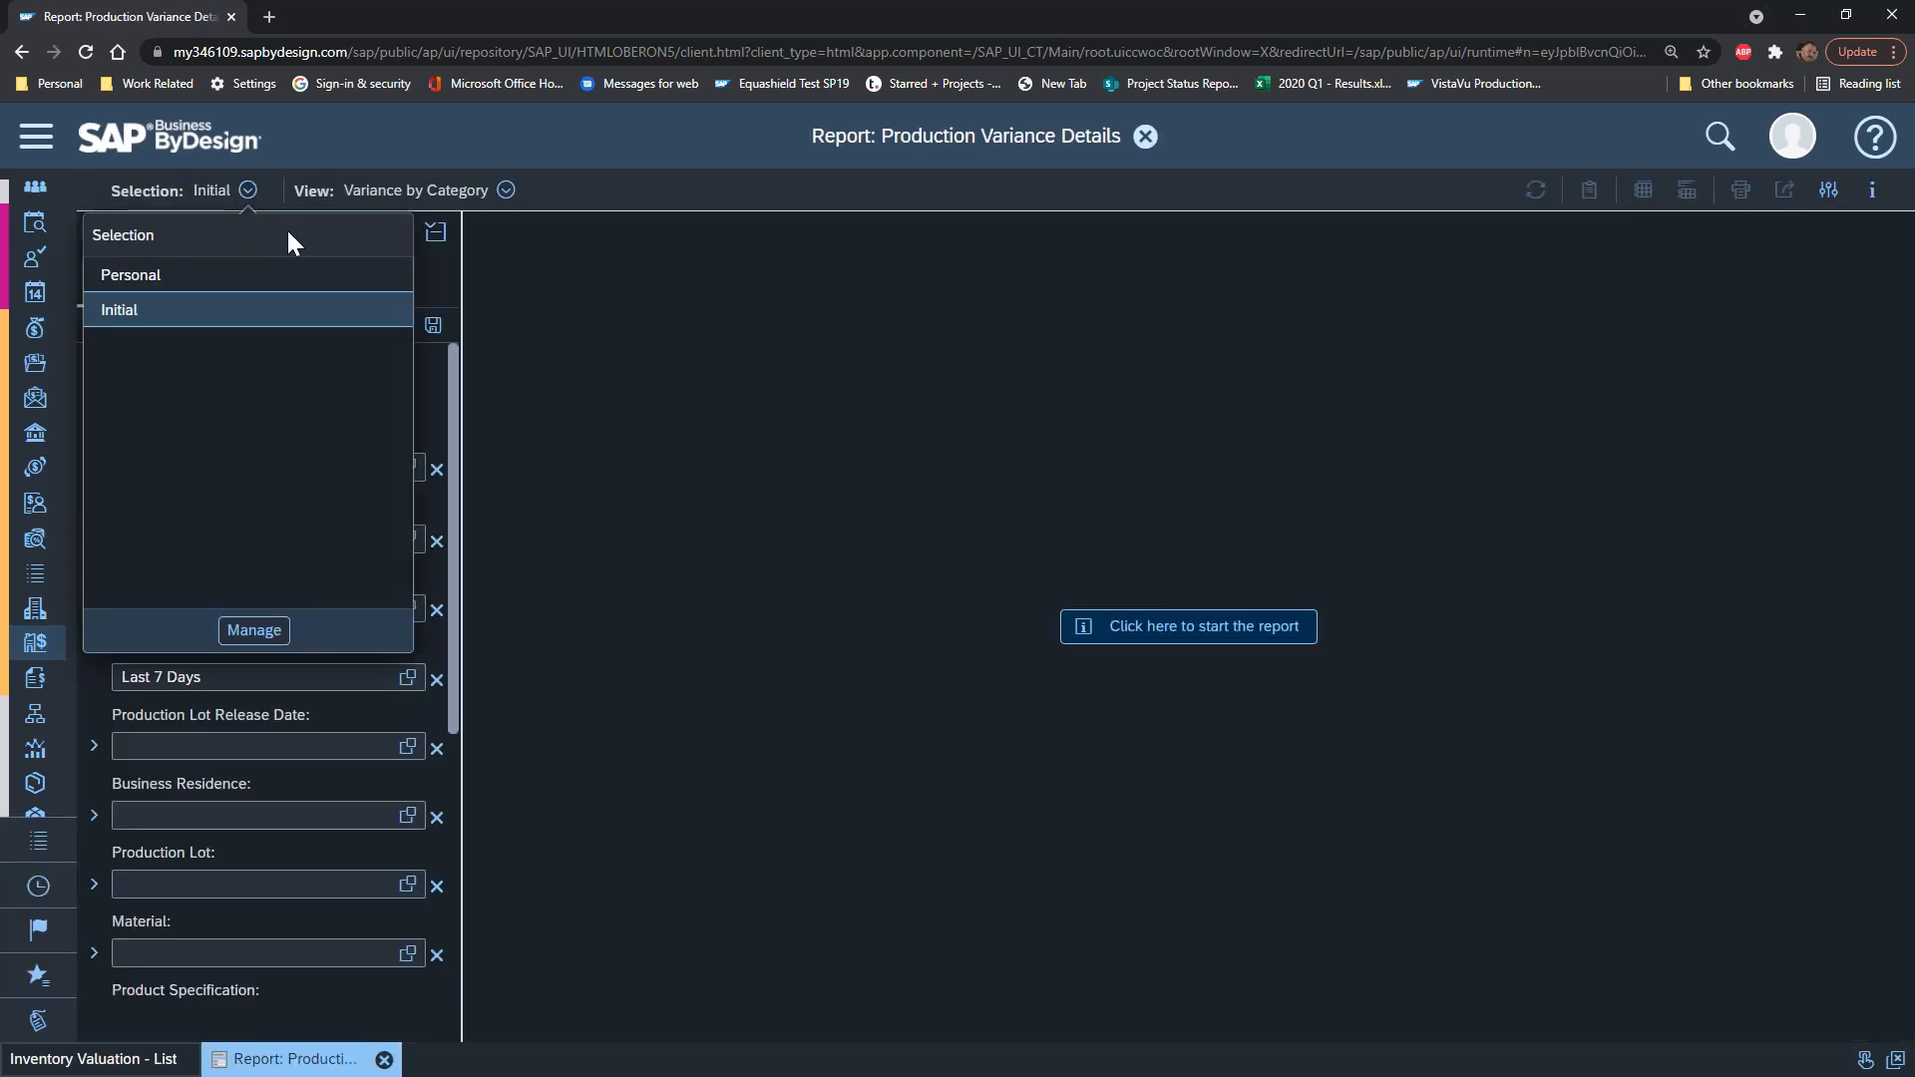
{"action": "left_click", "coordinate": [1145, 136]}
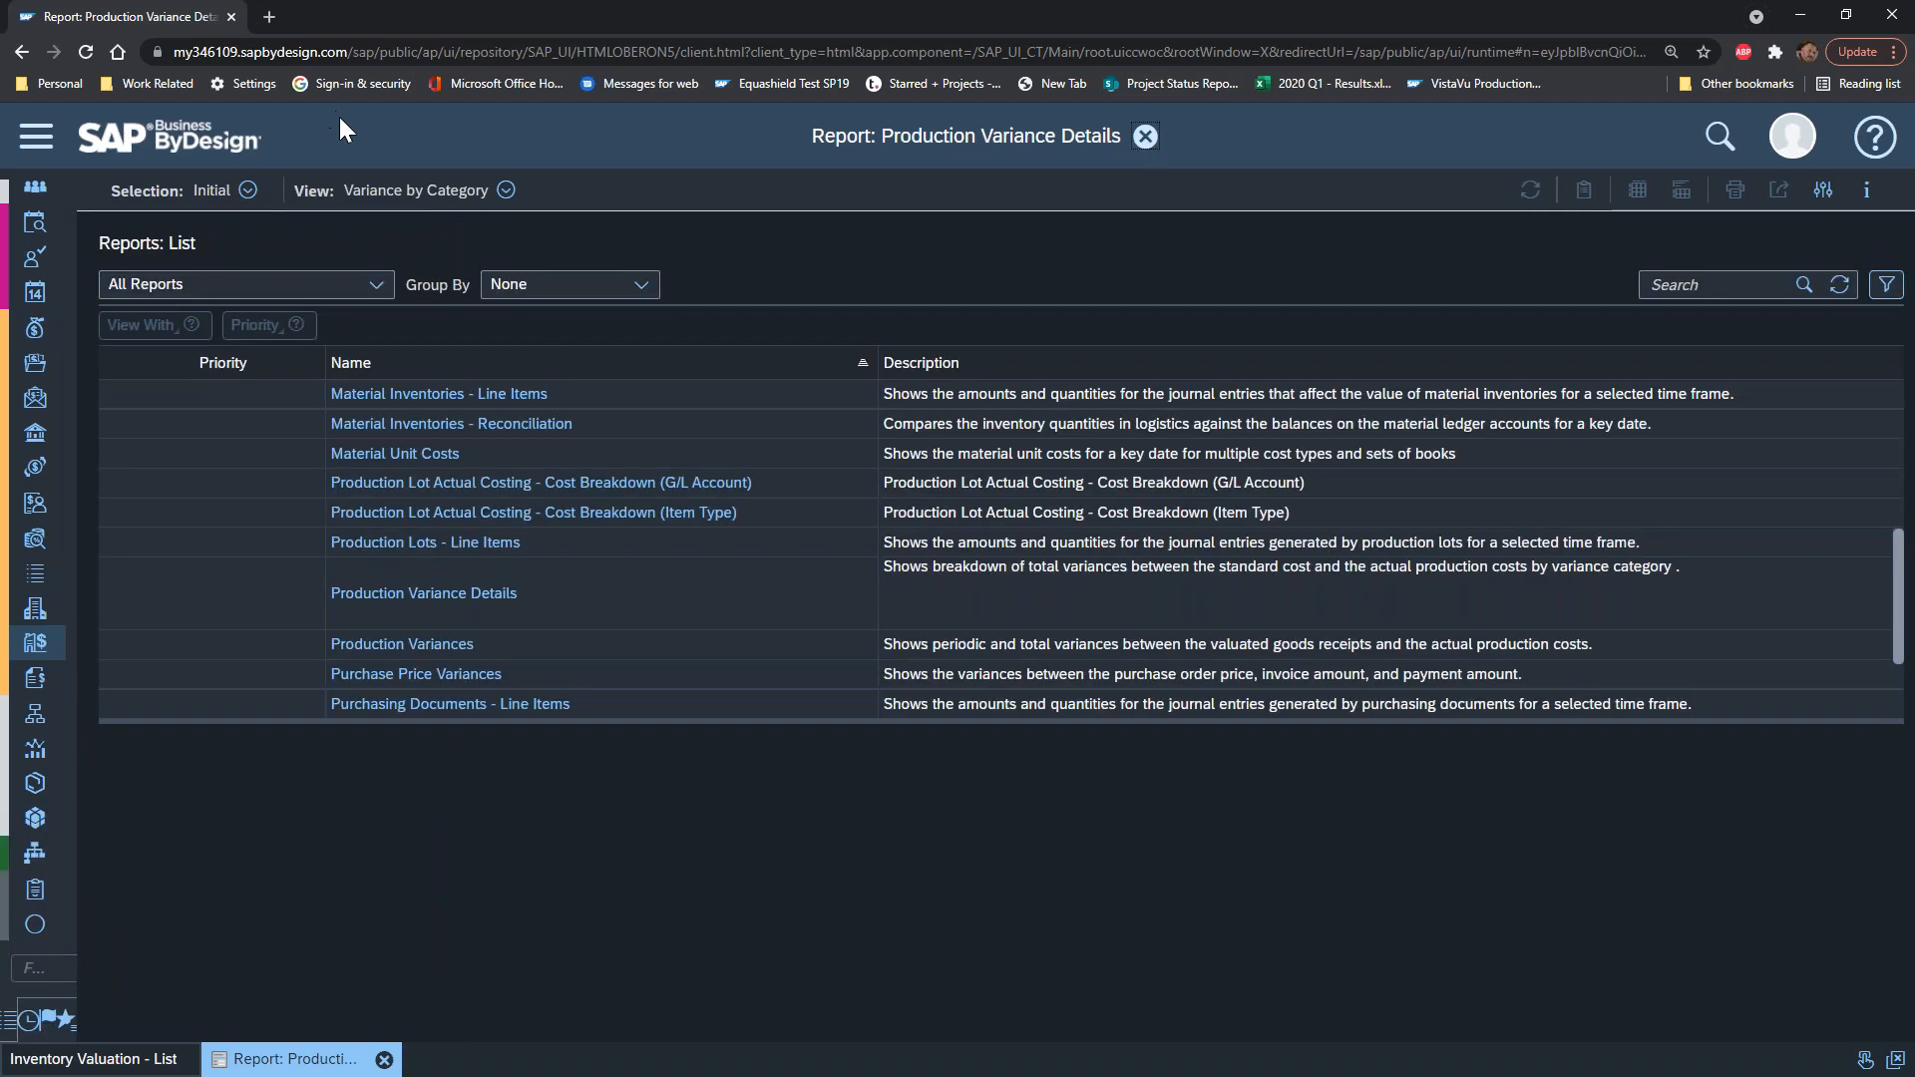
Step: Run the Production Variances report with the saved US Lots selection
{"action": "left_click", "coordinate": [680, 604]}
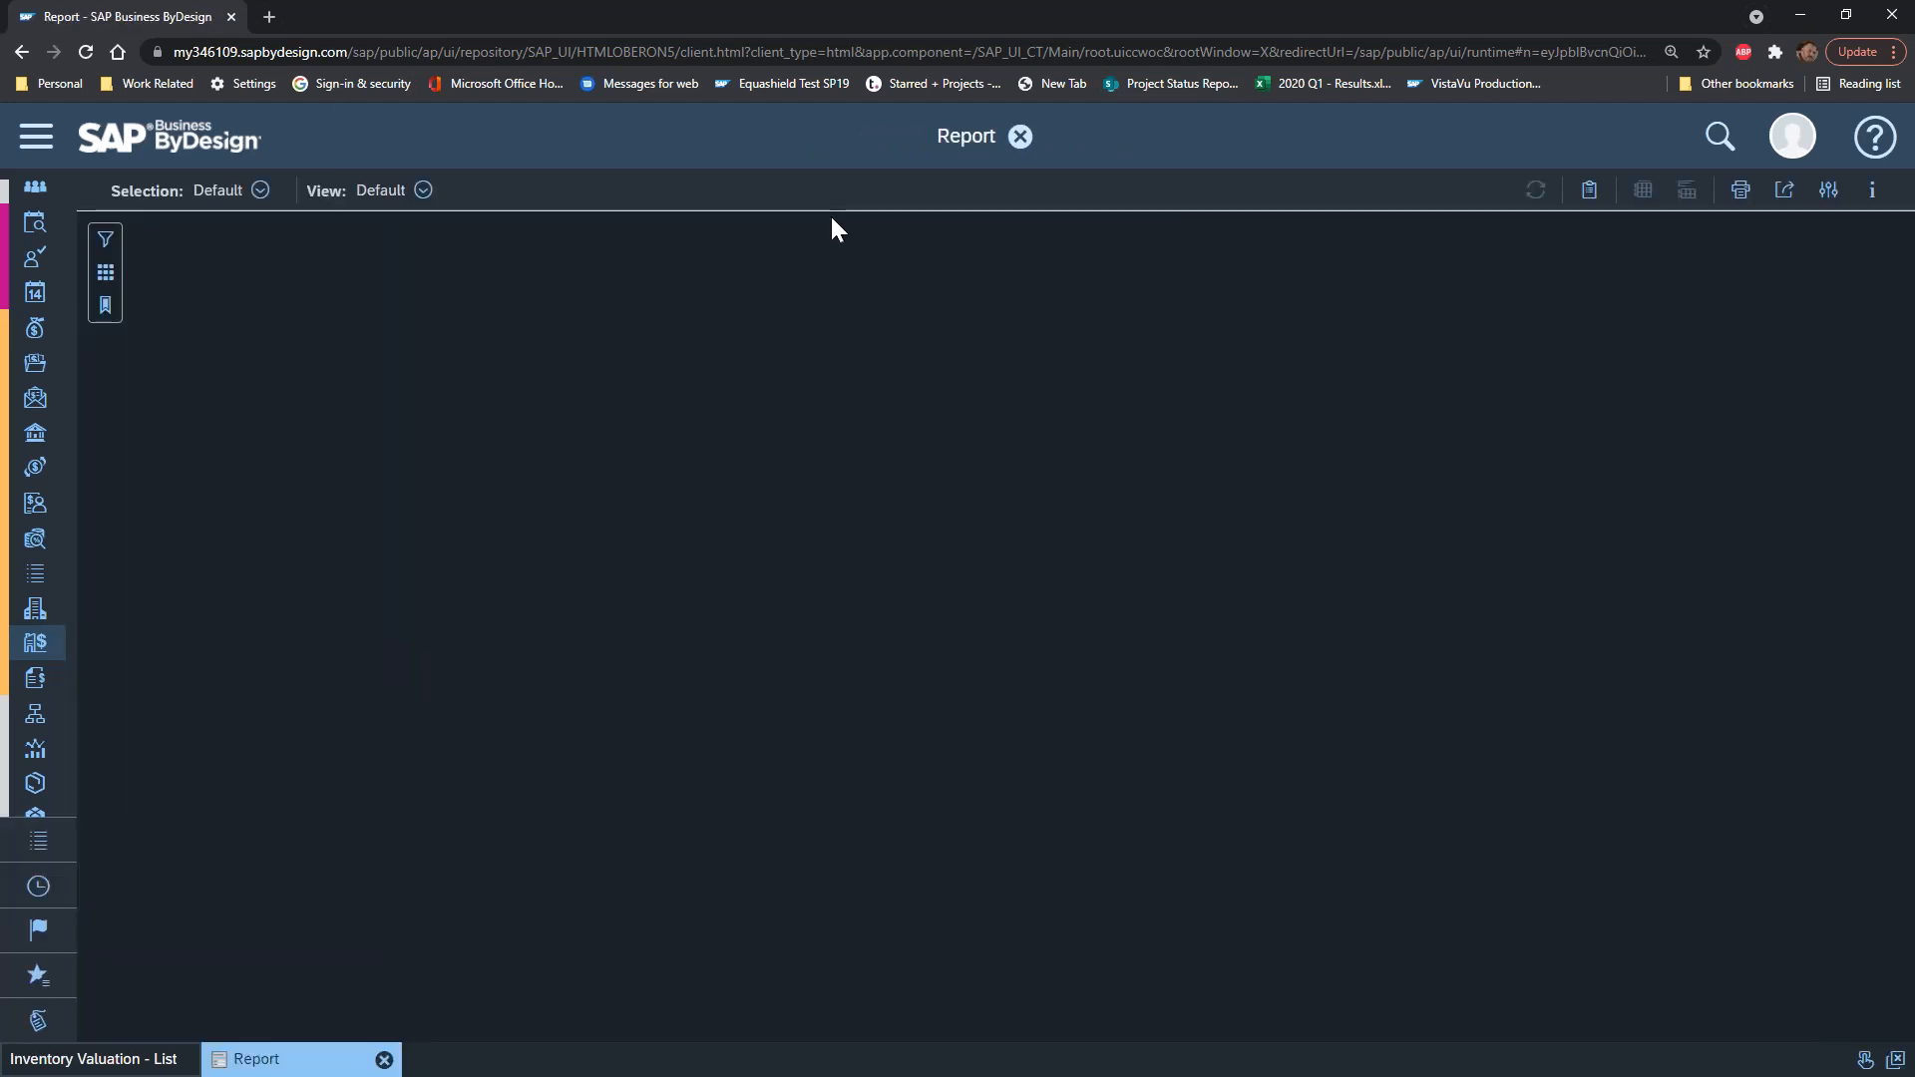
{"action": "left_click", "coordinate": [248, 190]}
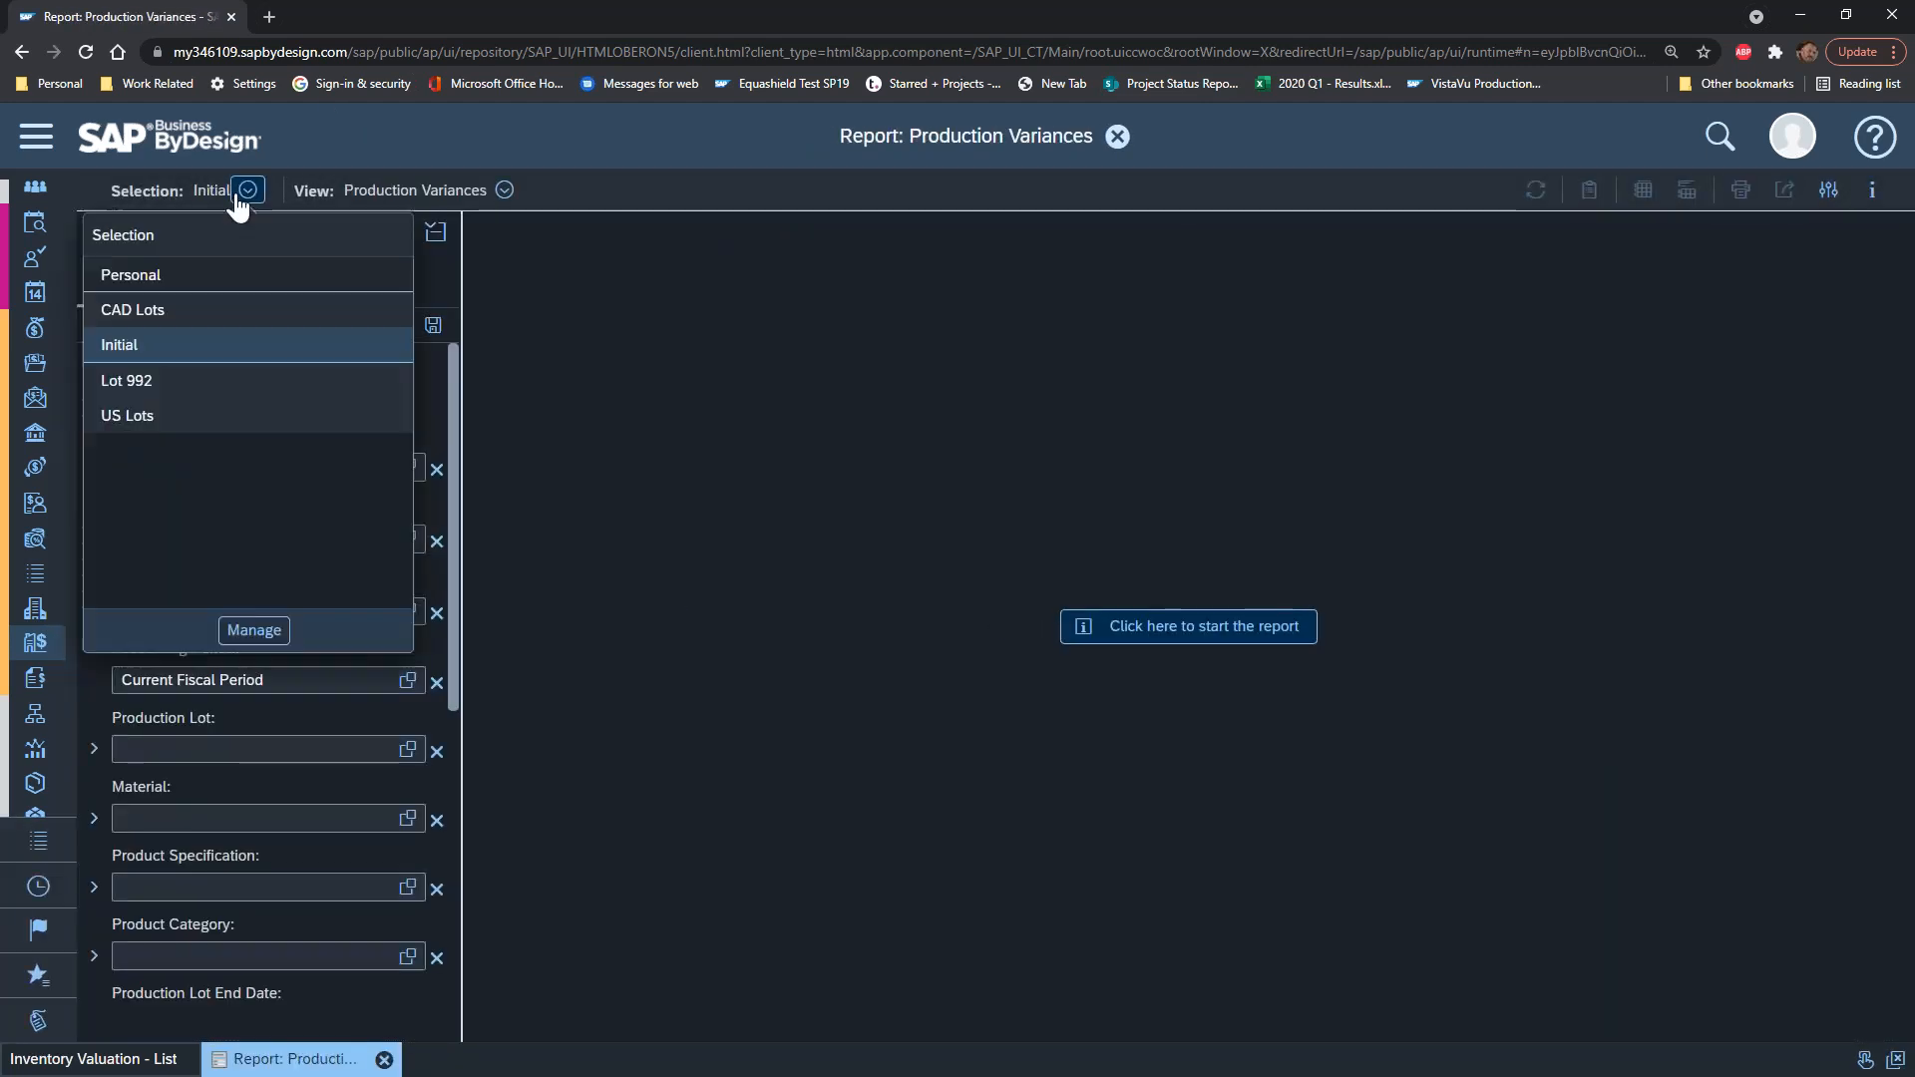
{"action": "left_click", "coordinate": [171, 417]}
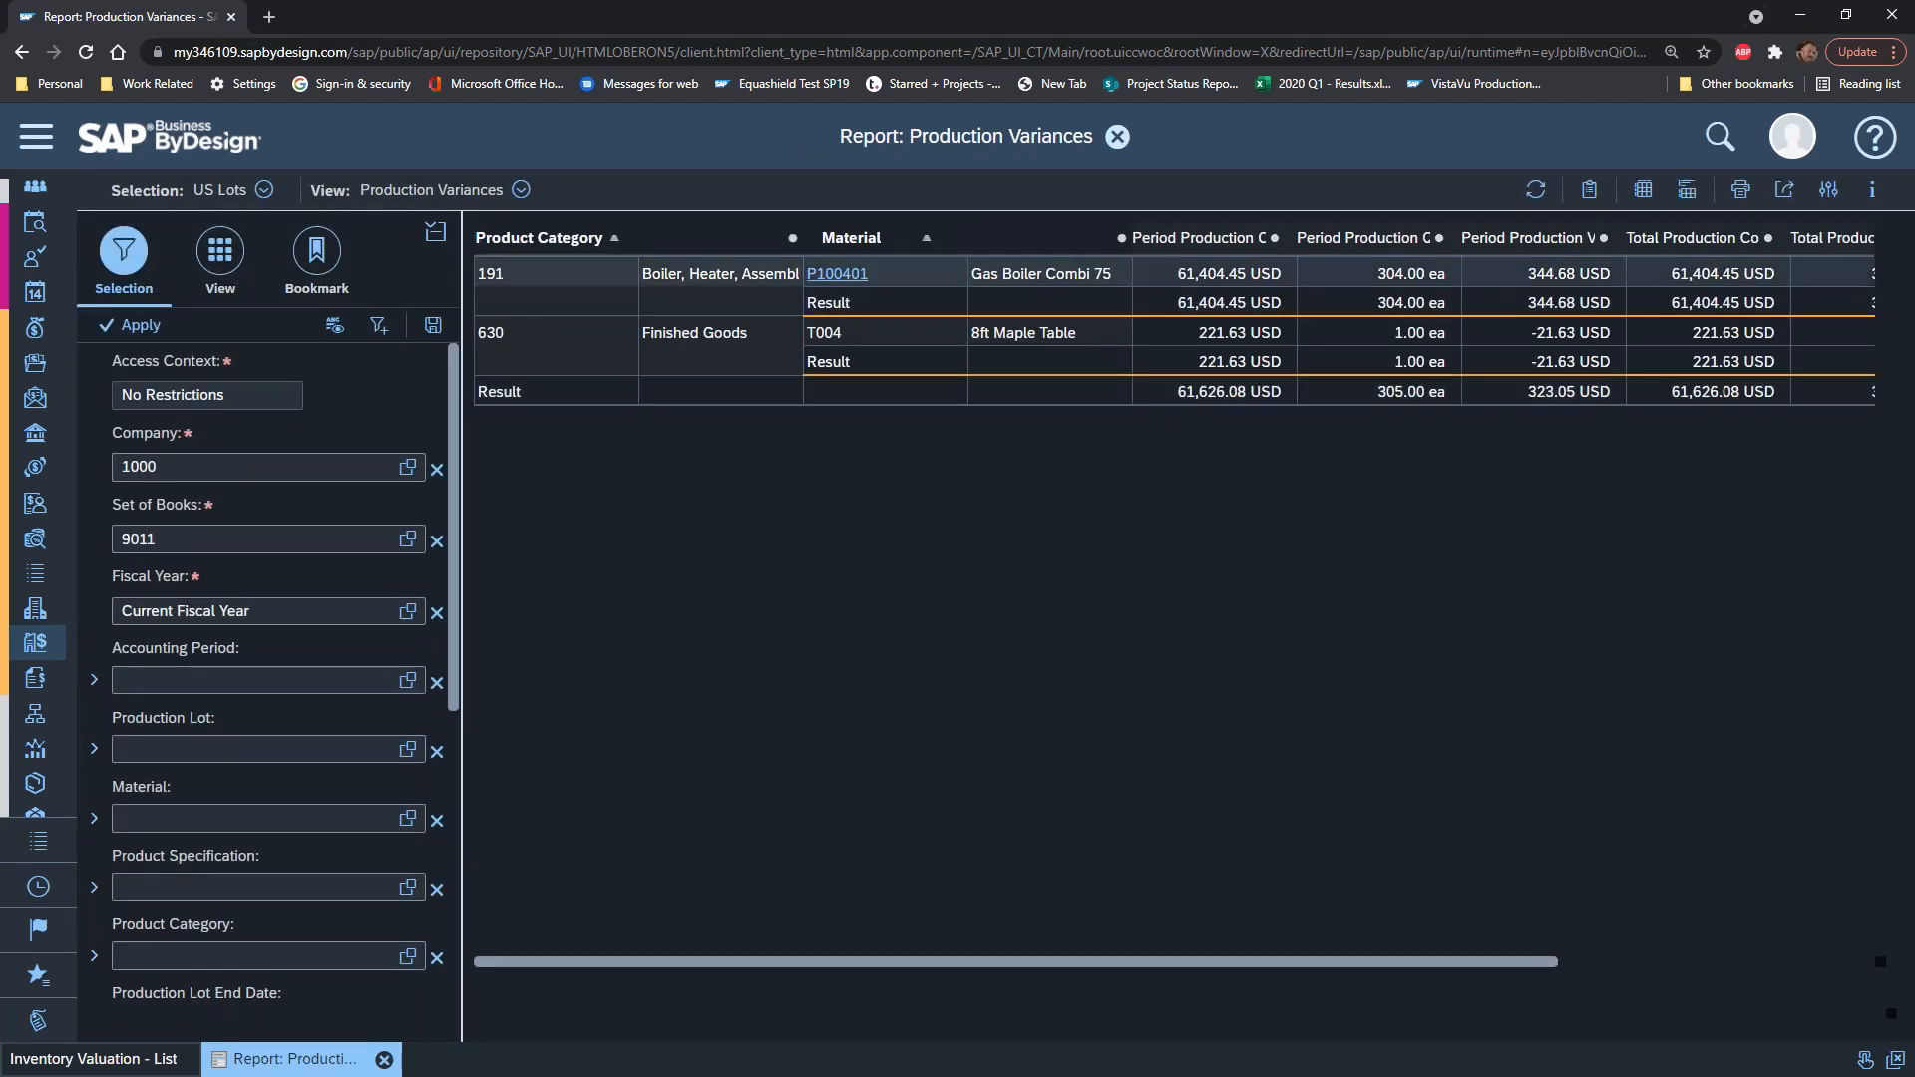
Step: Switch the Production Variances report to the Lots and Offsets view
{"action": "left_click", "coordinate": [220, 271]}
{"action": "left_click", "coordinate": [521, 190]}
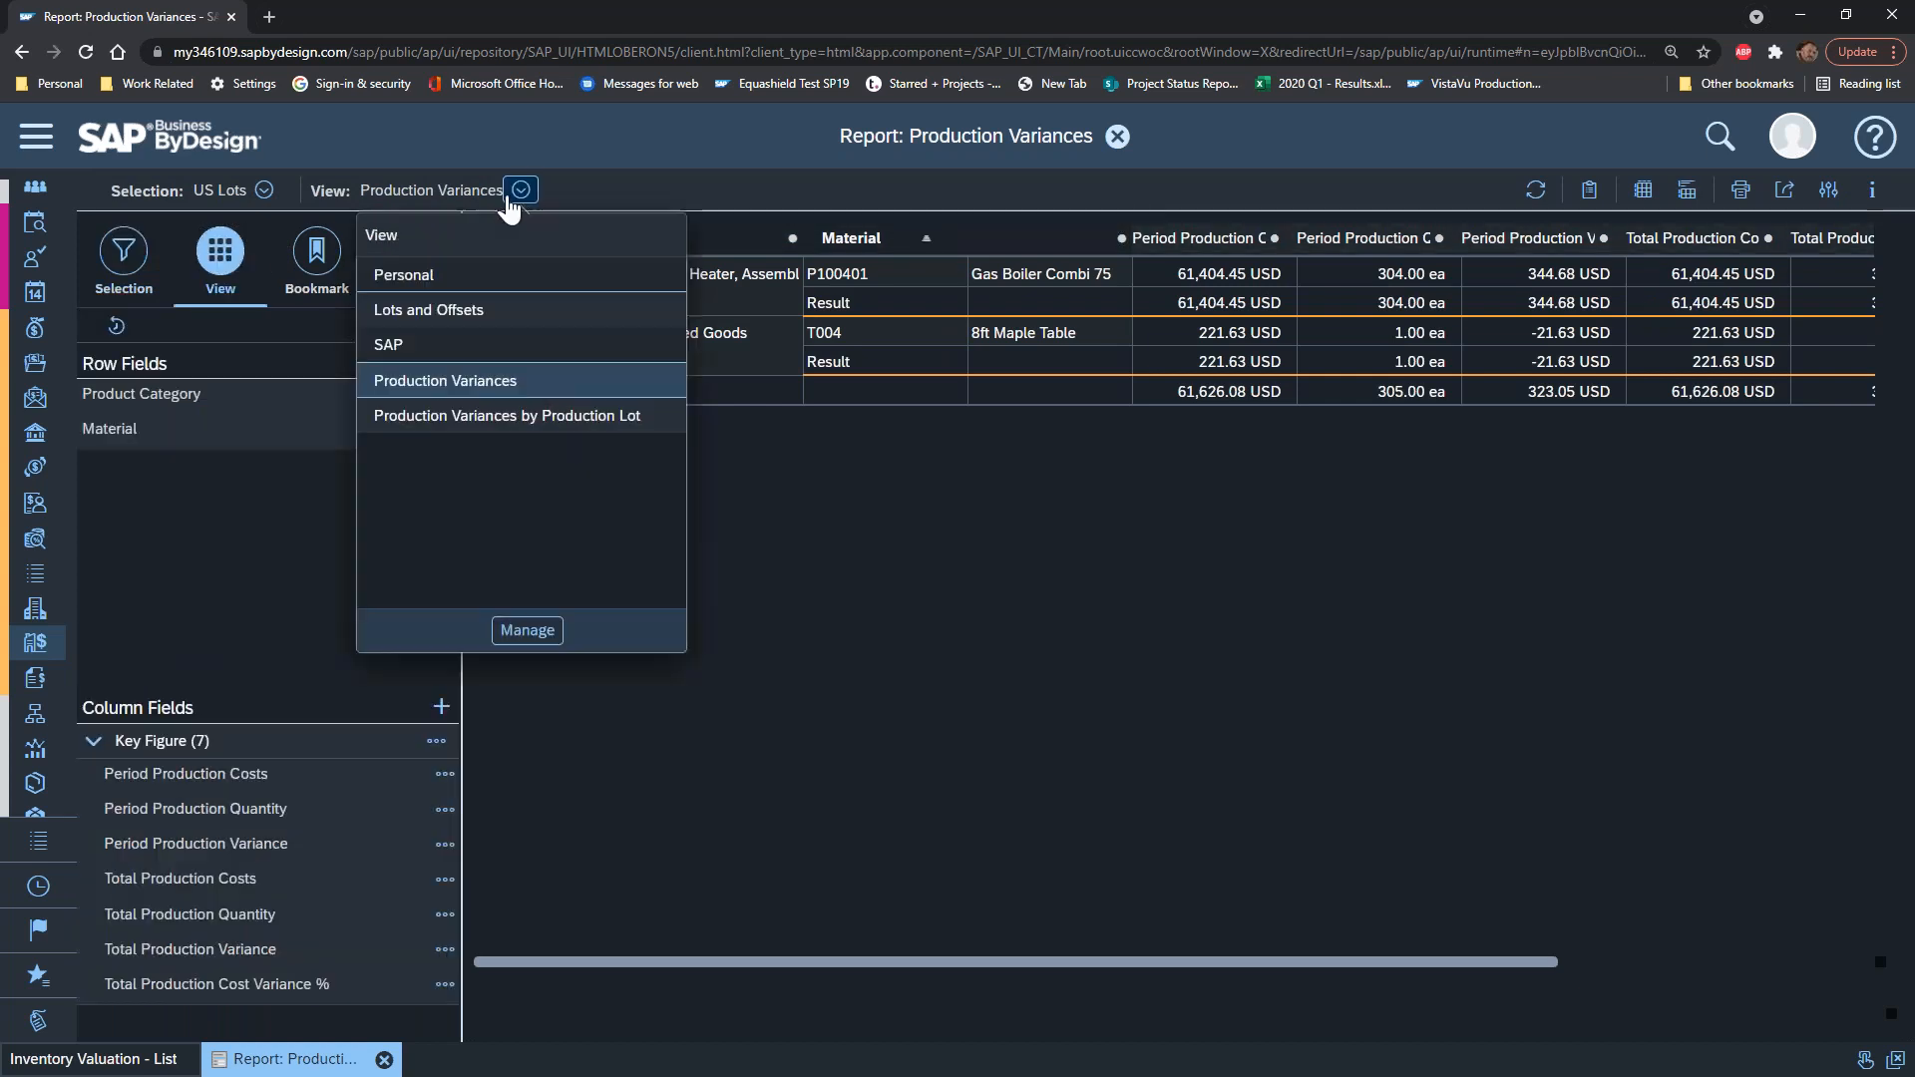
{"action": "left_click", "coordinate": [531, 329]}
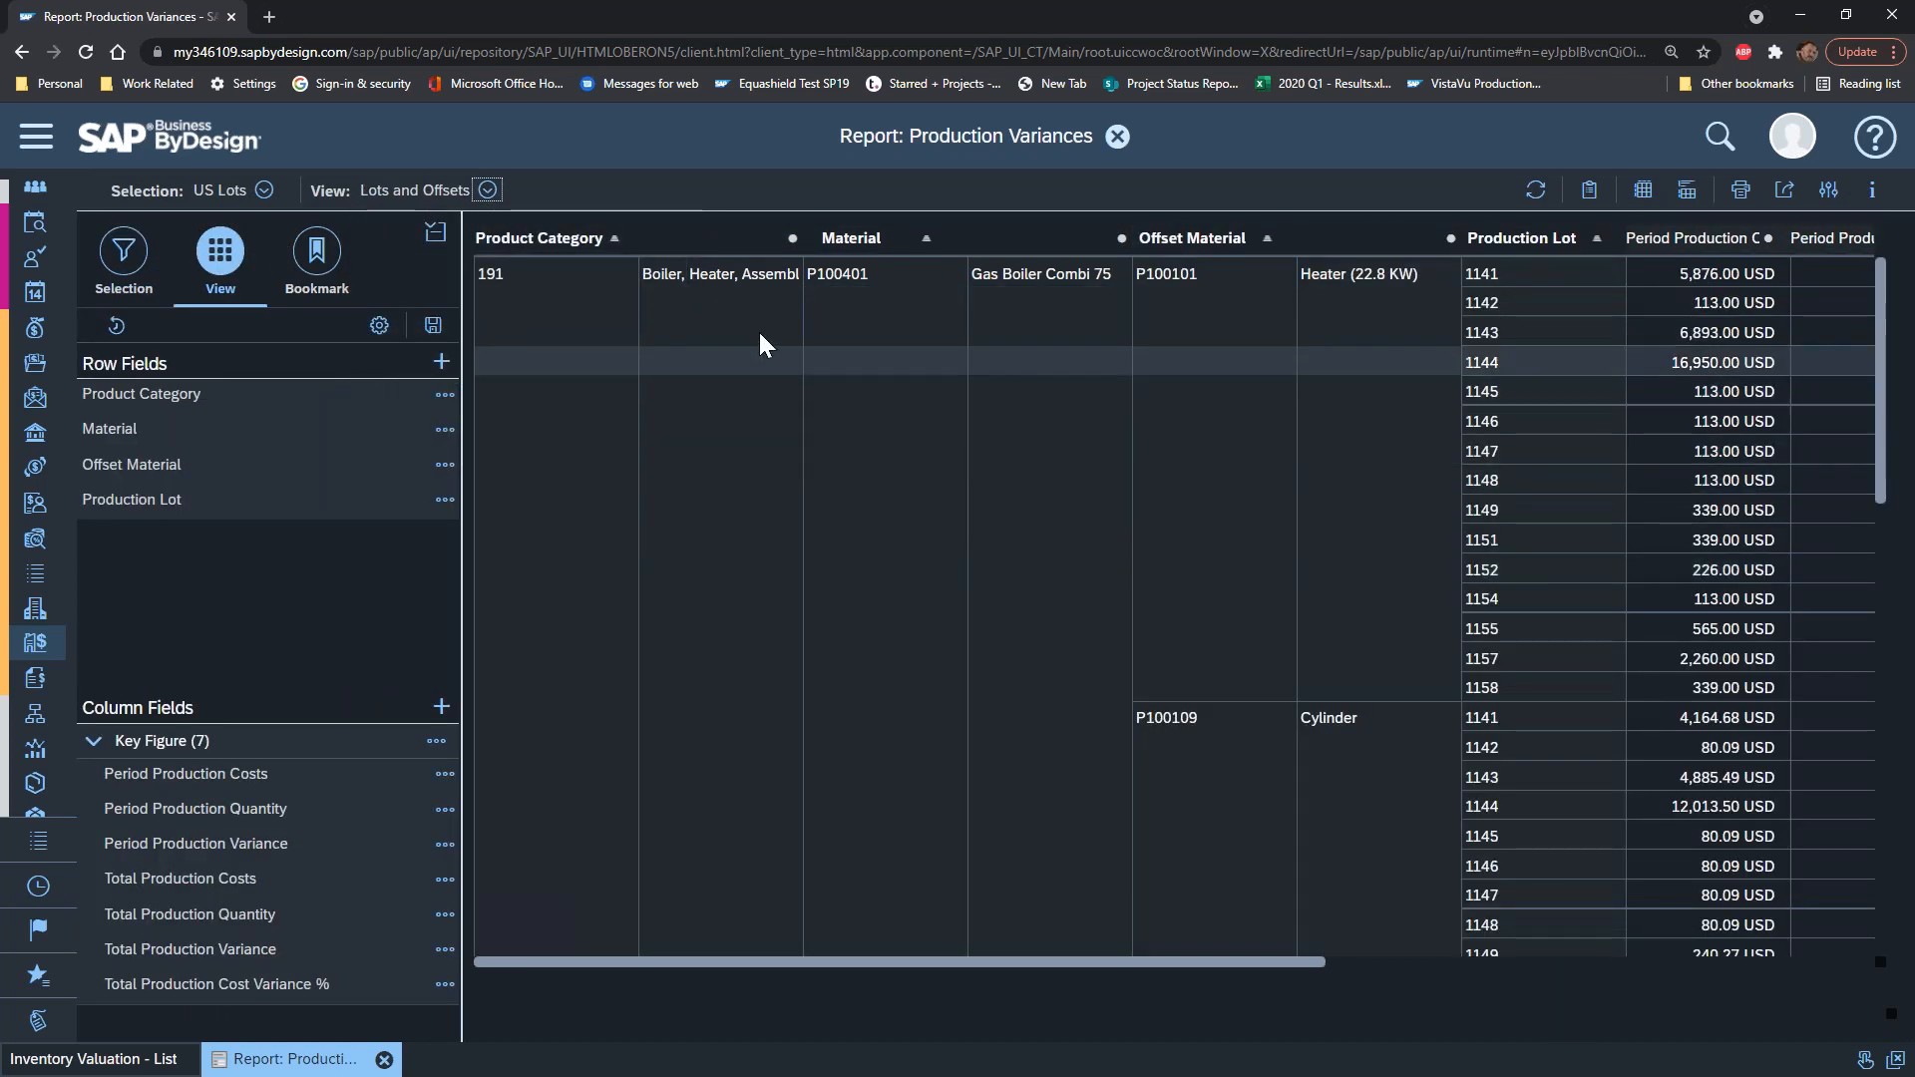
Step: Restrict the Production Variances report to production lot 1180 and collapse the selection pane
{"action": "scroll", "coordinate": [1679, 529], "scroll_direction": "down", "scroll_amount": 10}
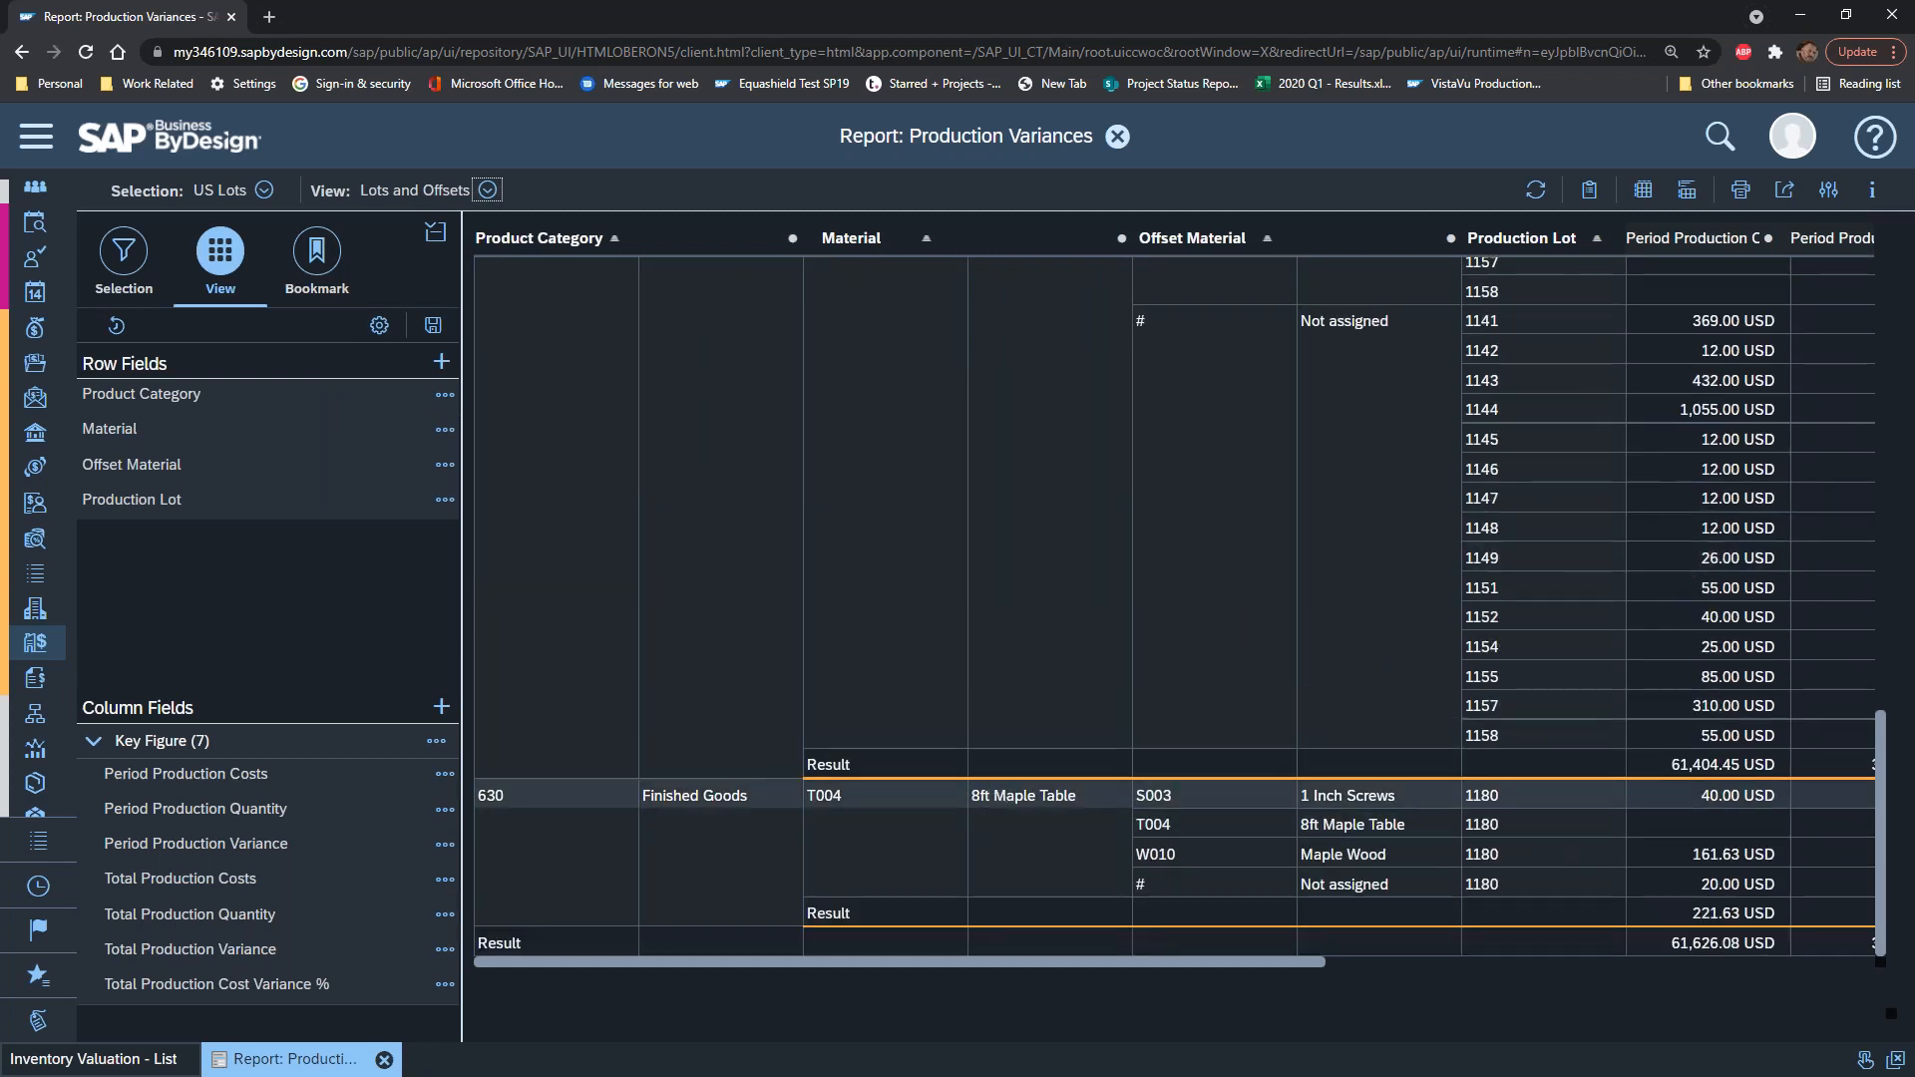
{"action": "left_click", "coordinate": [124, 251]}
{"action": "left_click", "coordinate": [199, 743]}
{"action": "type", "text": "1180"}
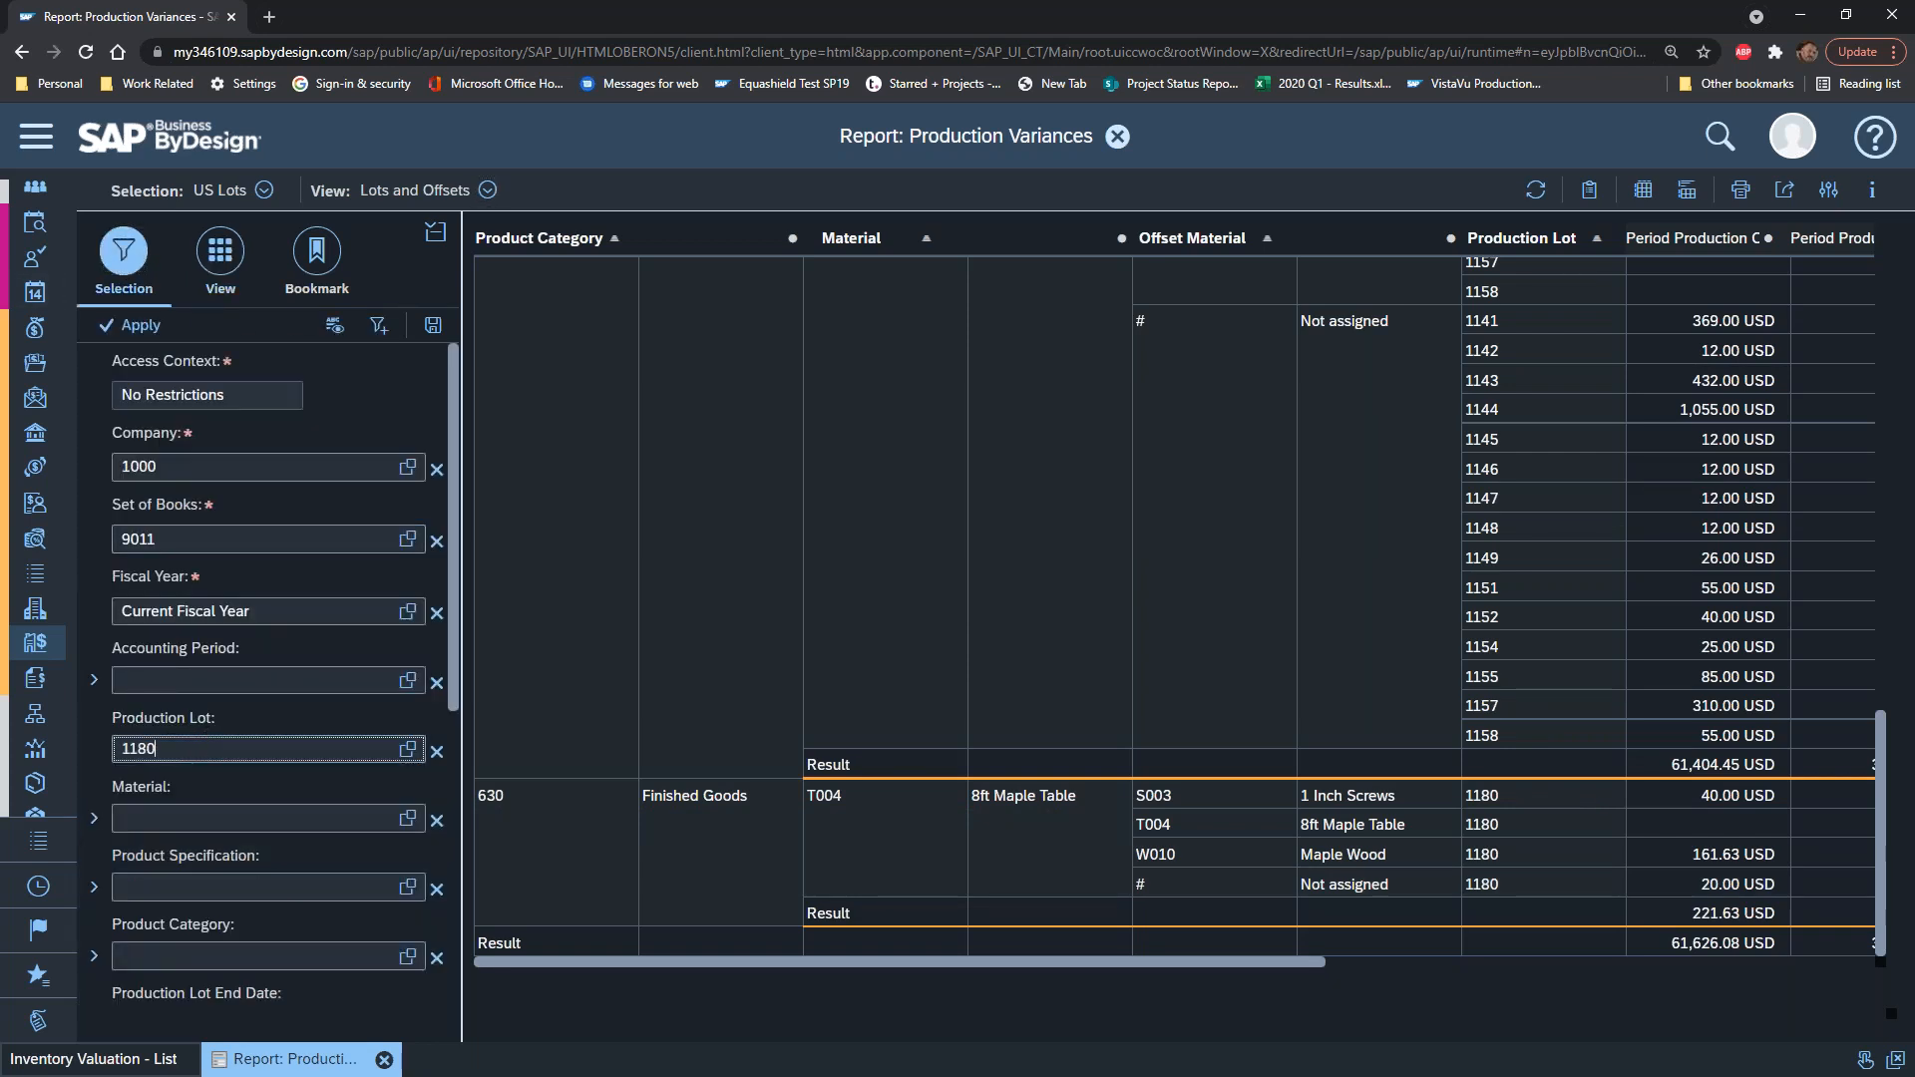
{"action": "key", "text": "Return"}
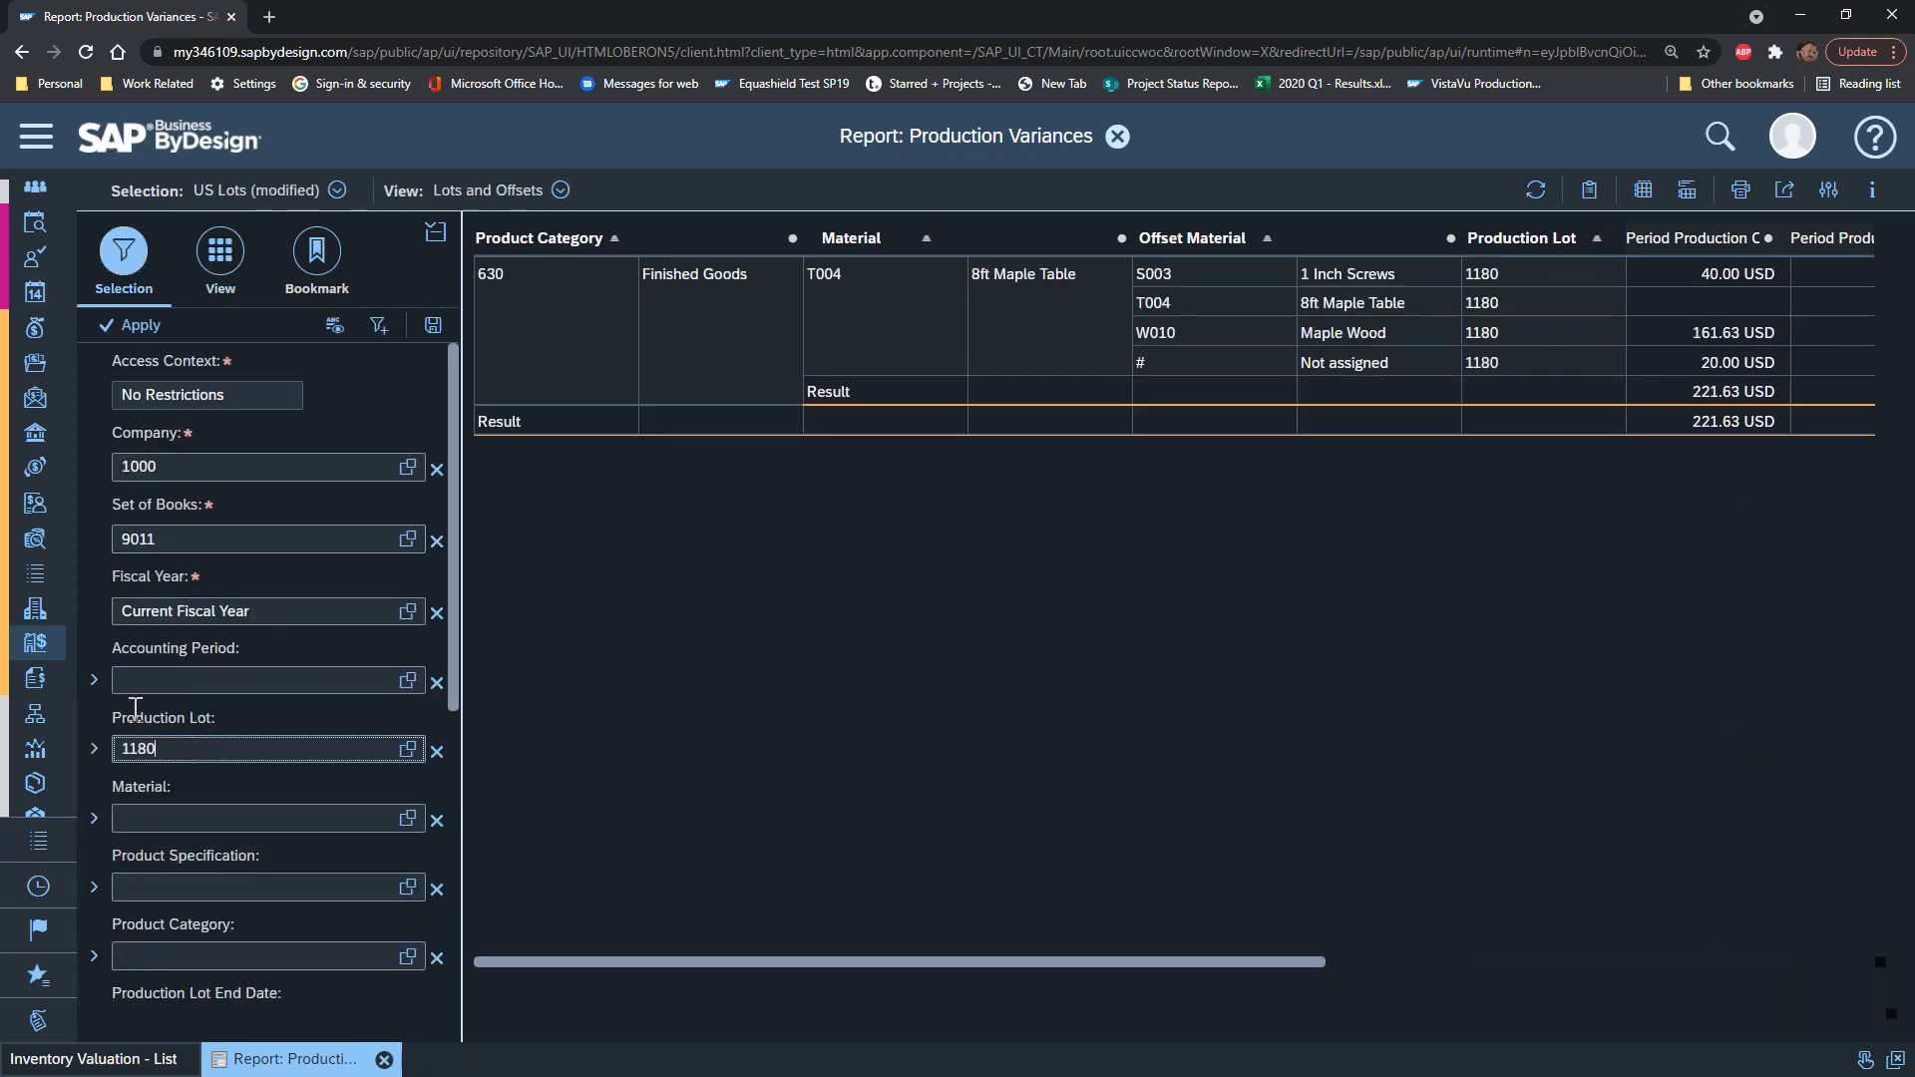
{"action": "left_click", "coordinate": [444, 234]}
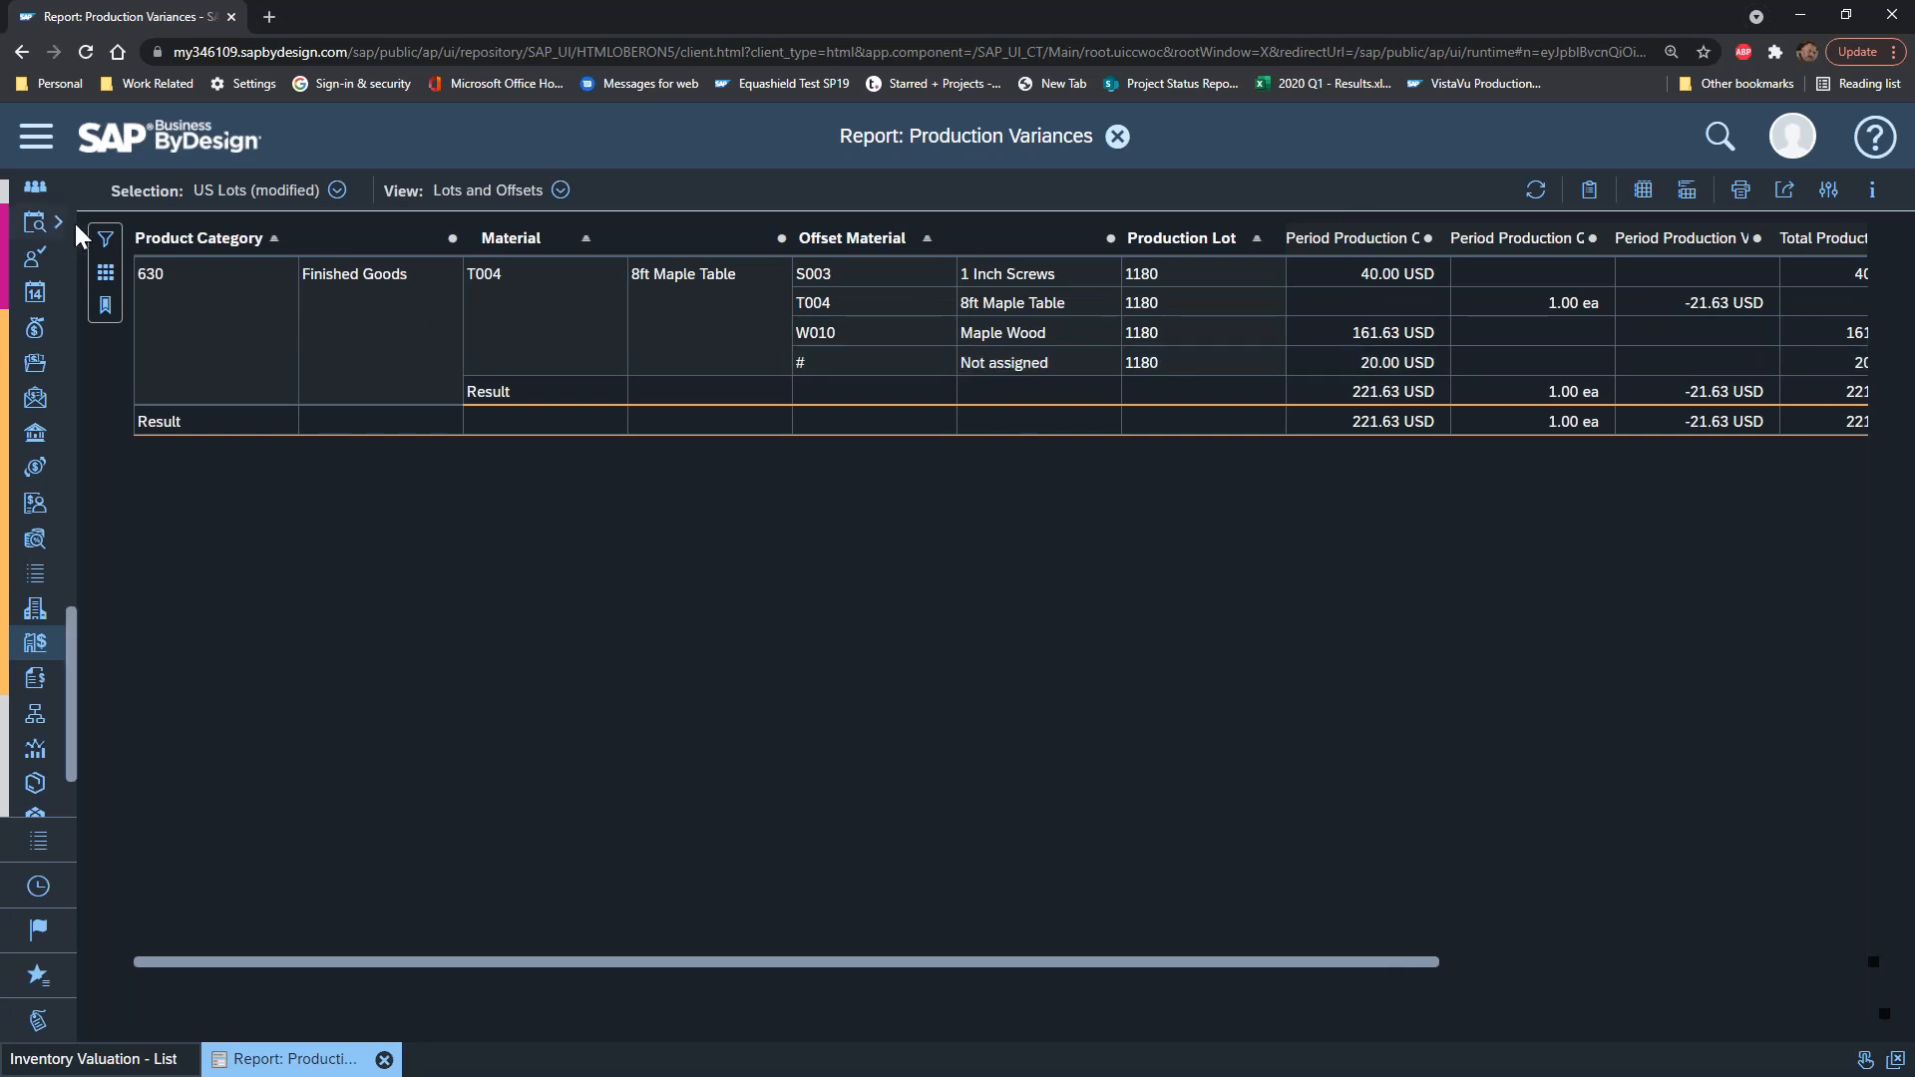
Step: Add Offset Resource as a row field to the Production Variances report
{"action": "left_click", "coordinate": [105, 275]}
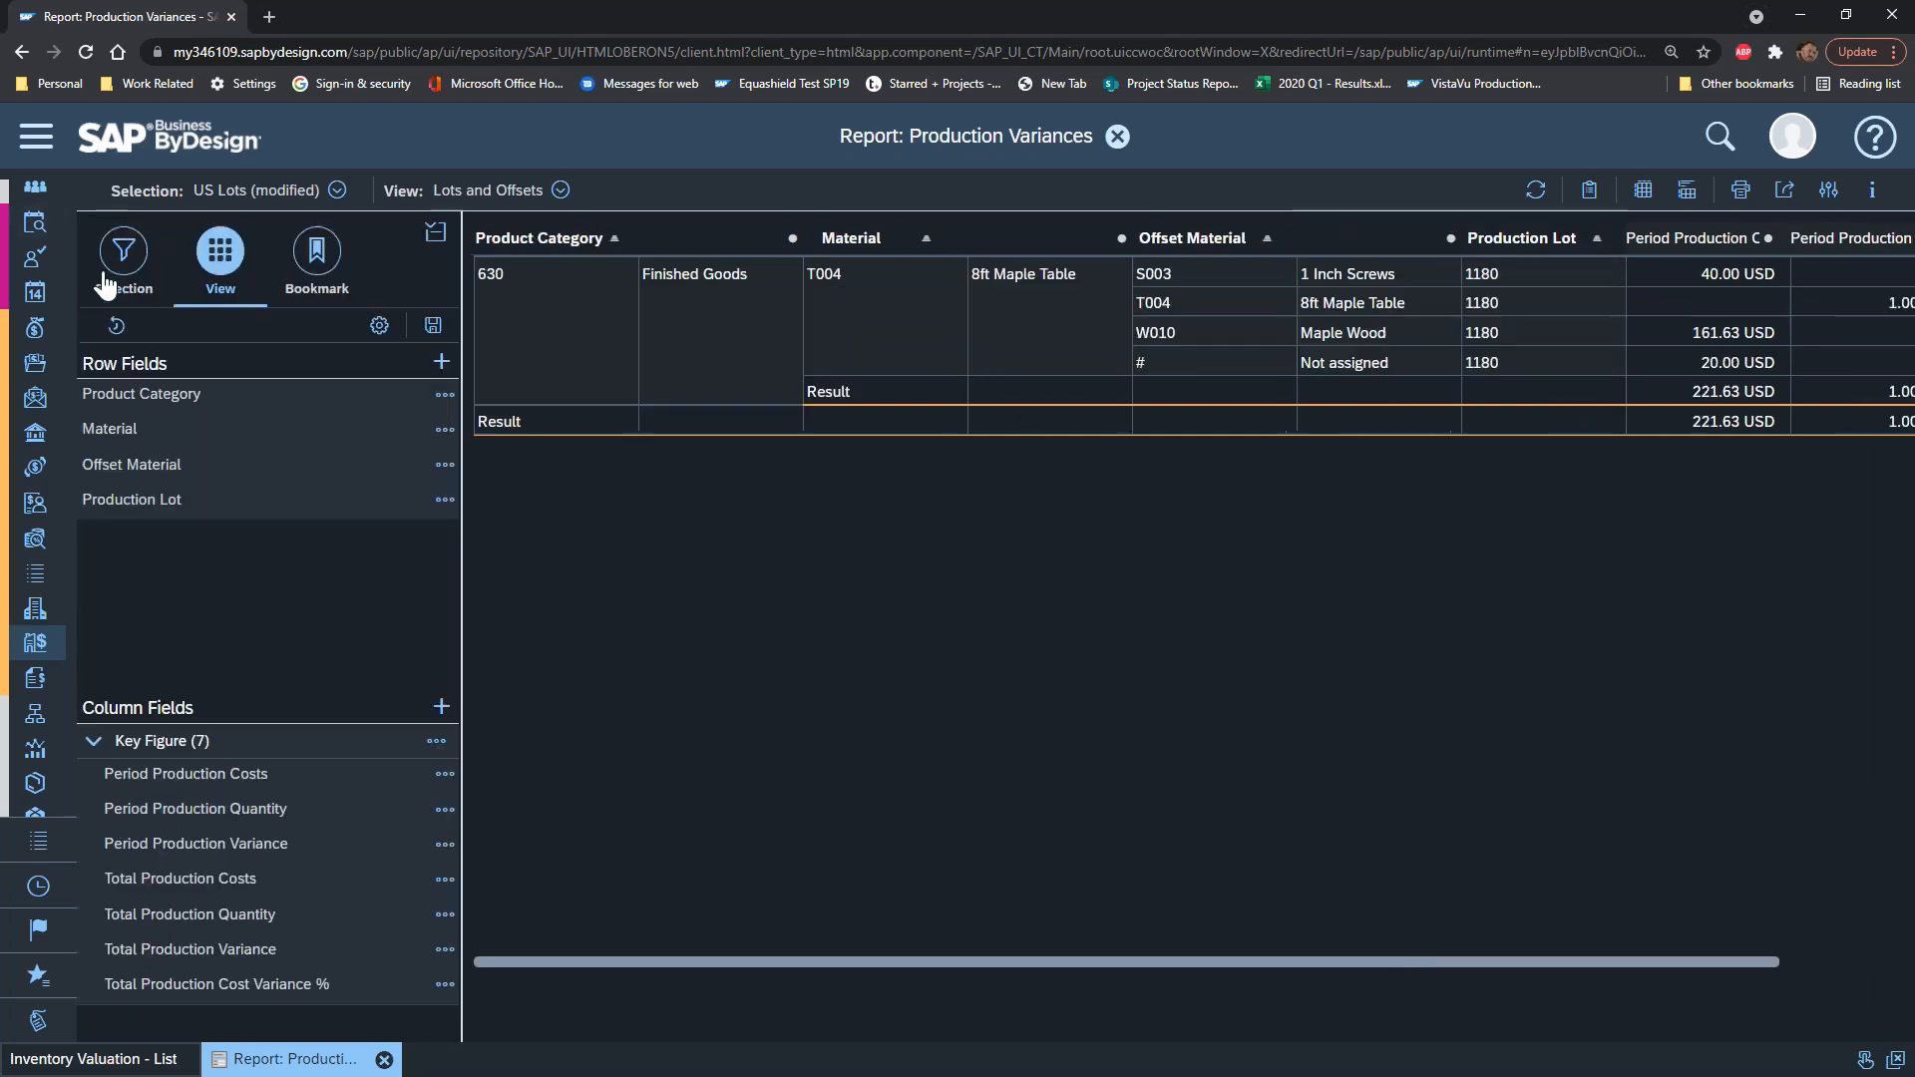
{"action": "left_click", "coordinate": [441, 362]}
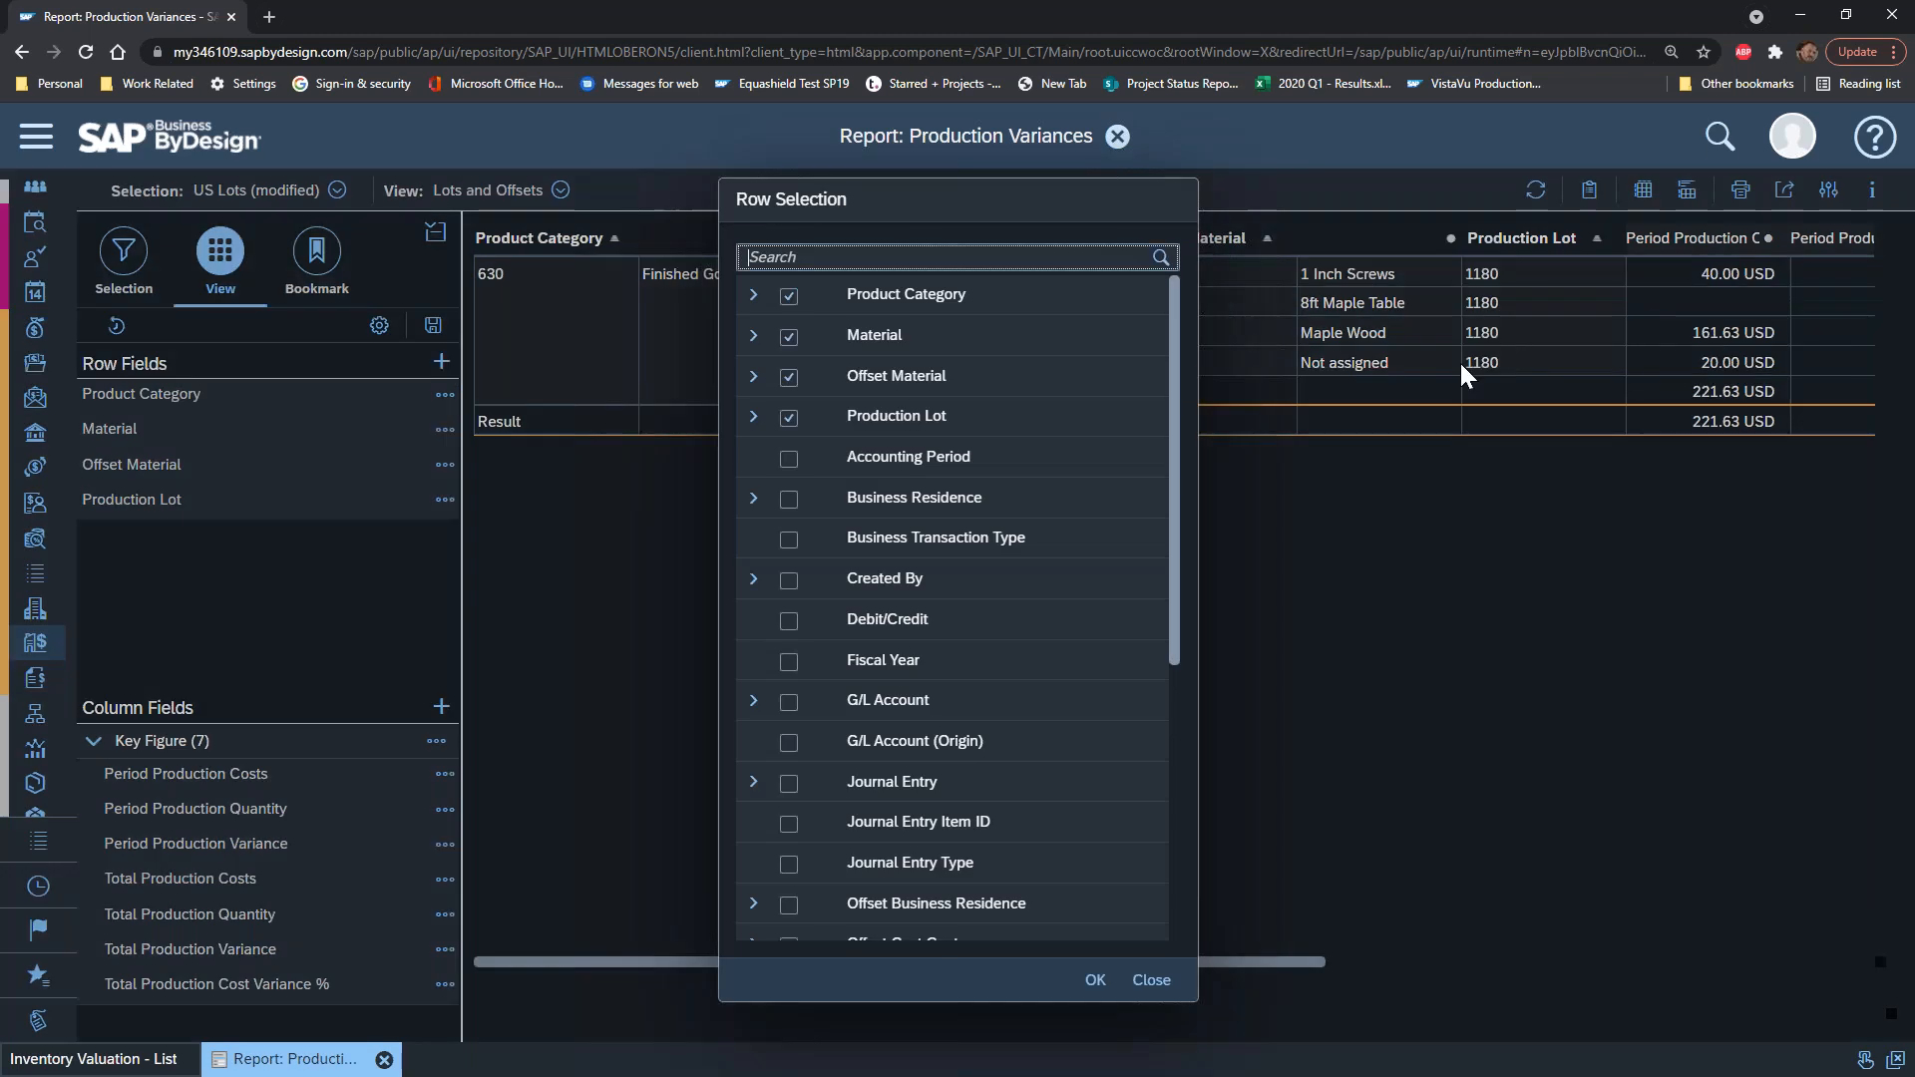
{"action": "scroll", "coordinate": [898, 648], "scroll_direction": "down", "scroll_amount": 5}
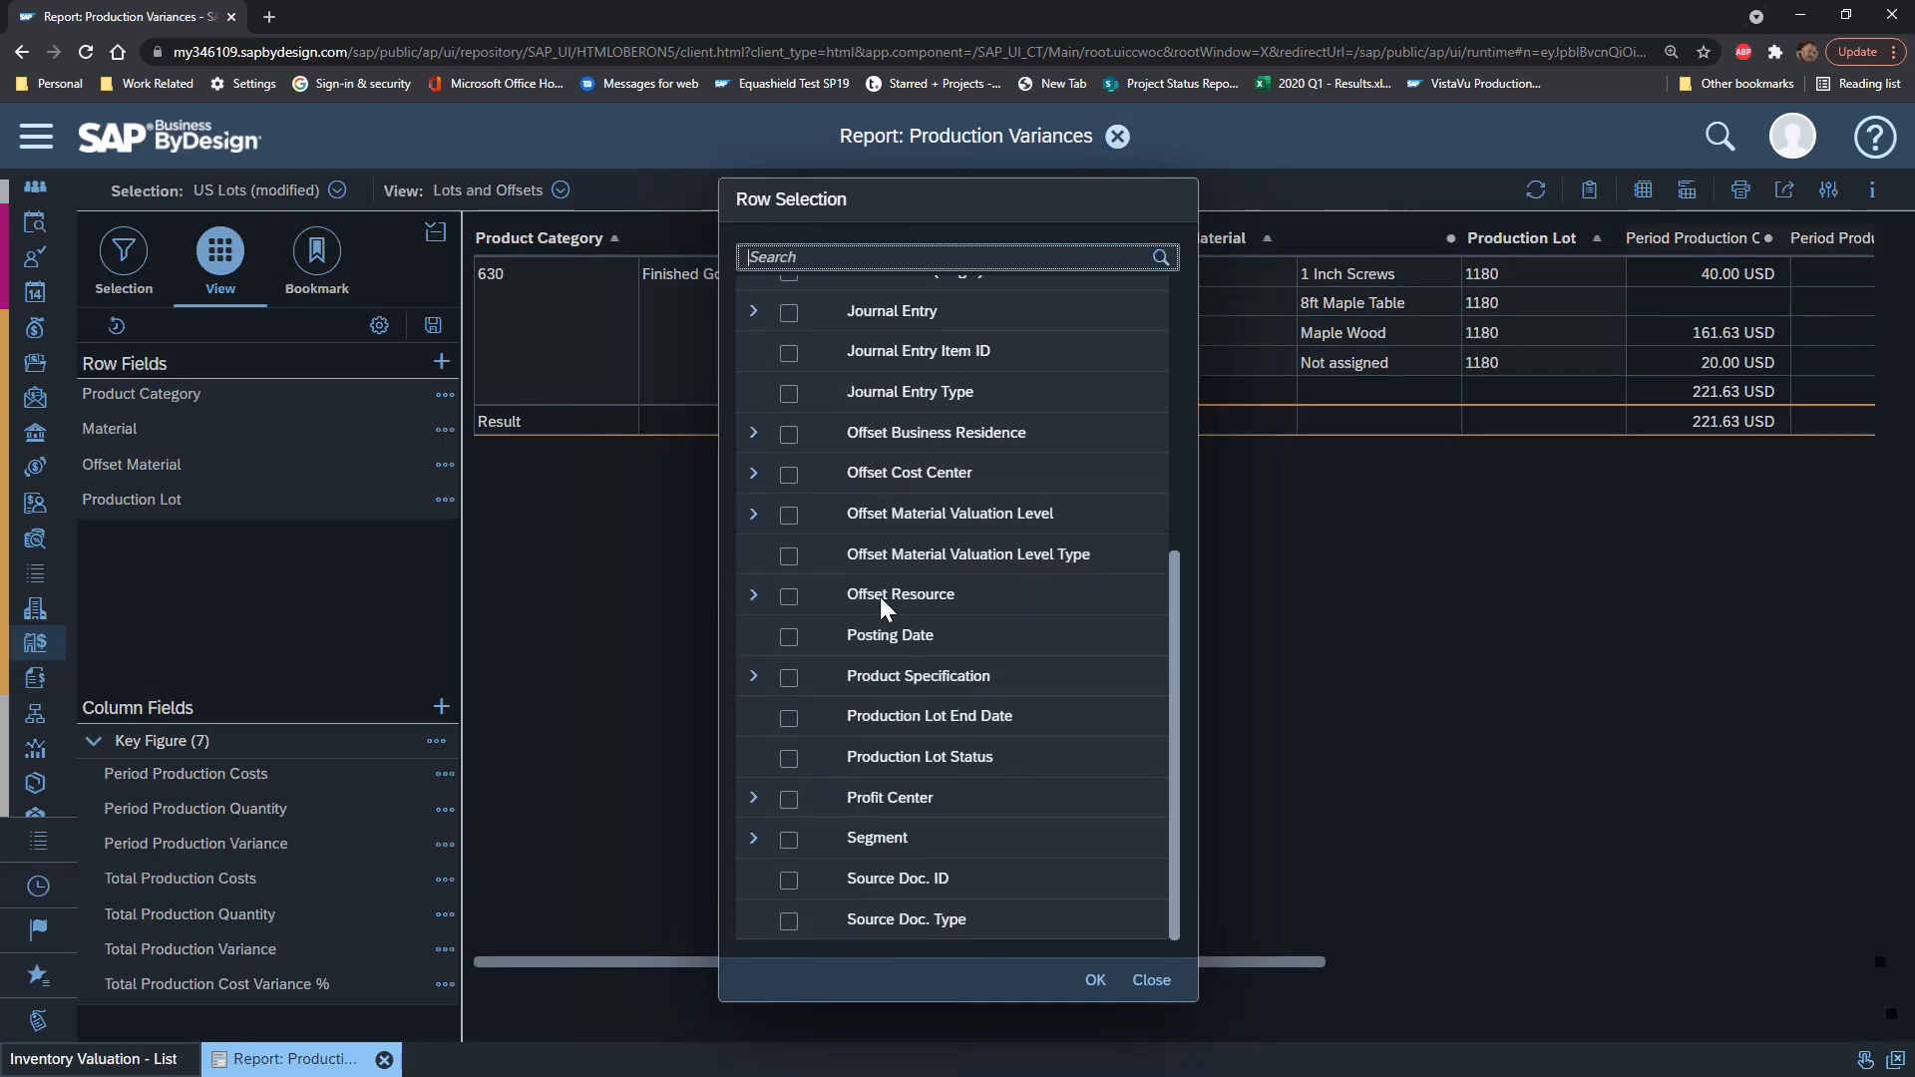
{"action": "left_click", "coordinate": [788, 597]}
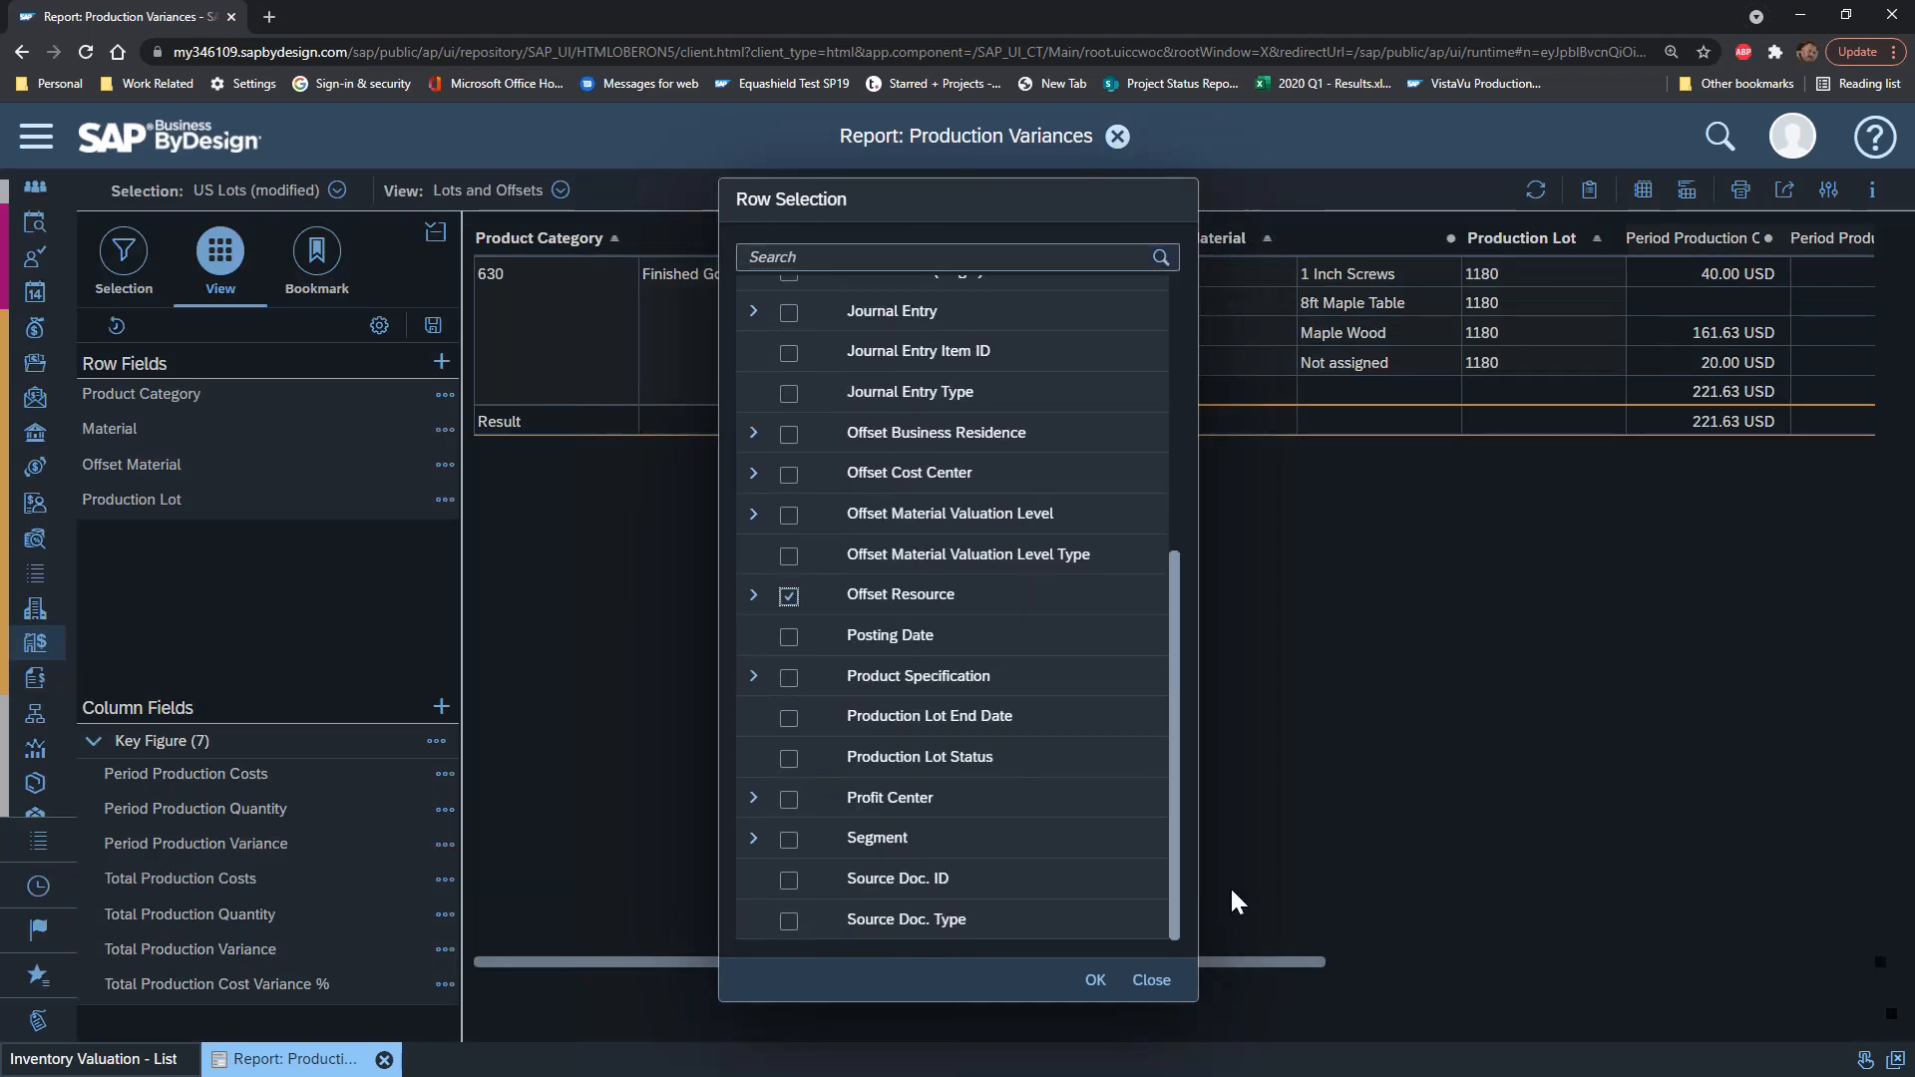
{"action": "left_click", "coordinate": [1095, 980]}
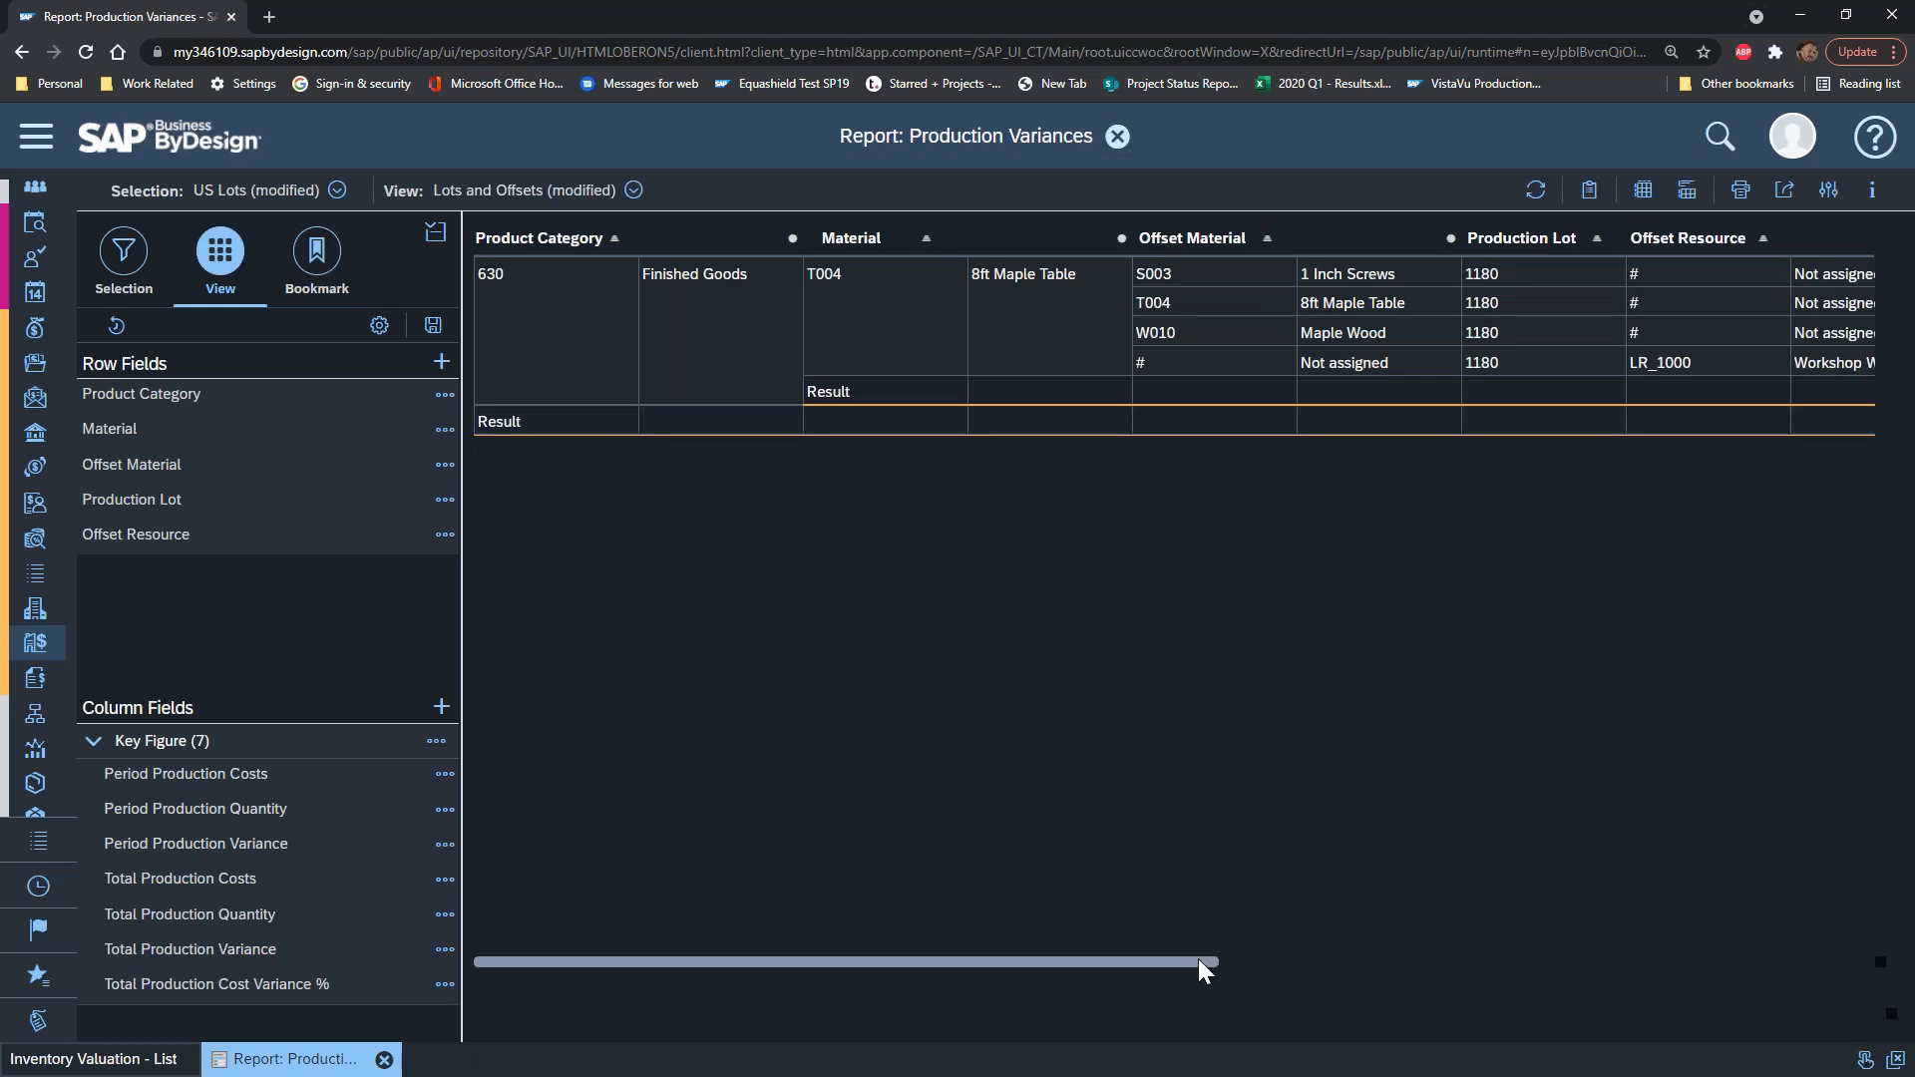
Step: Examine the period and total production costs, quantities and variances of lot 1180 across the full report width
{"action": "left_click", "coordinate": [434, 233]}
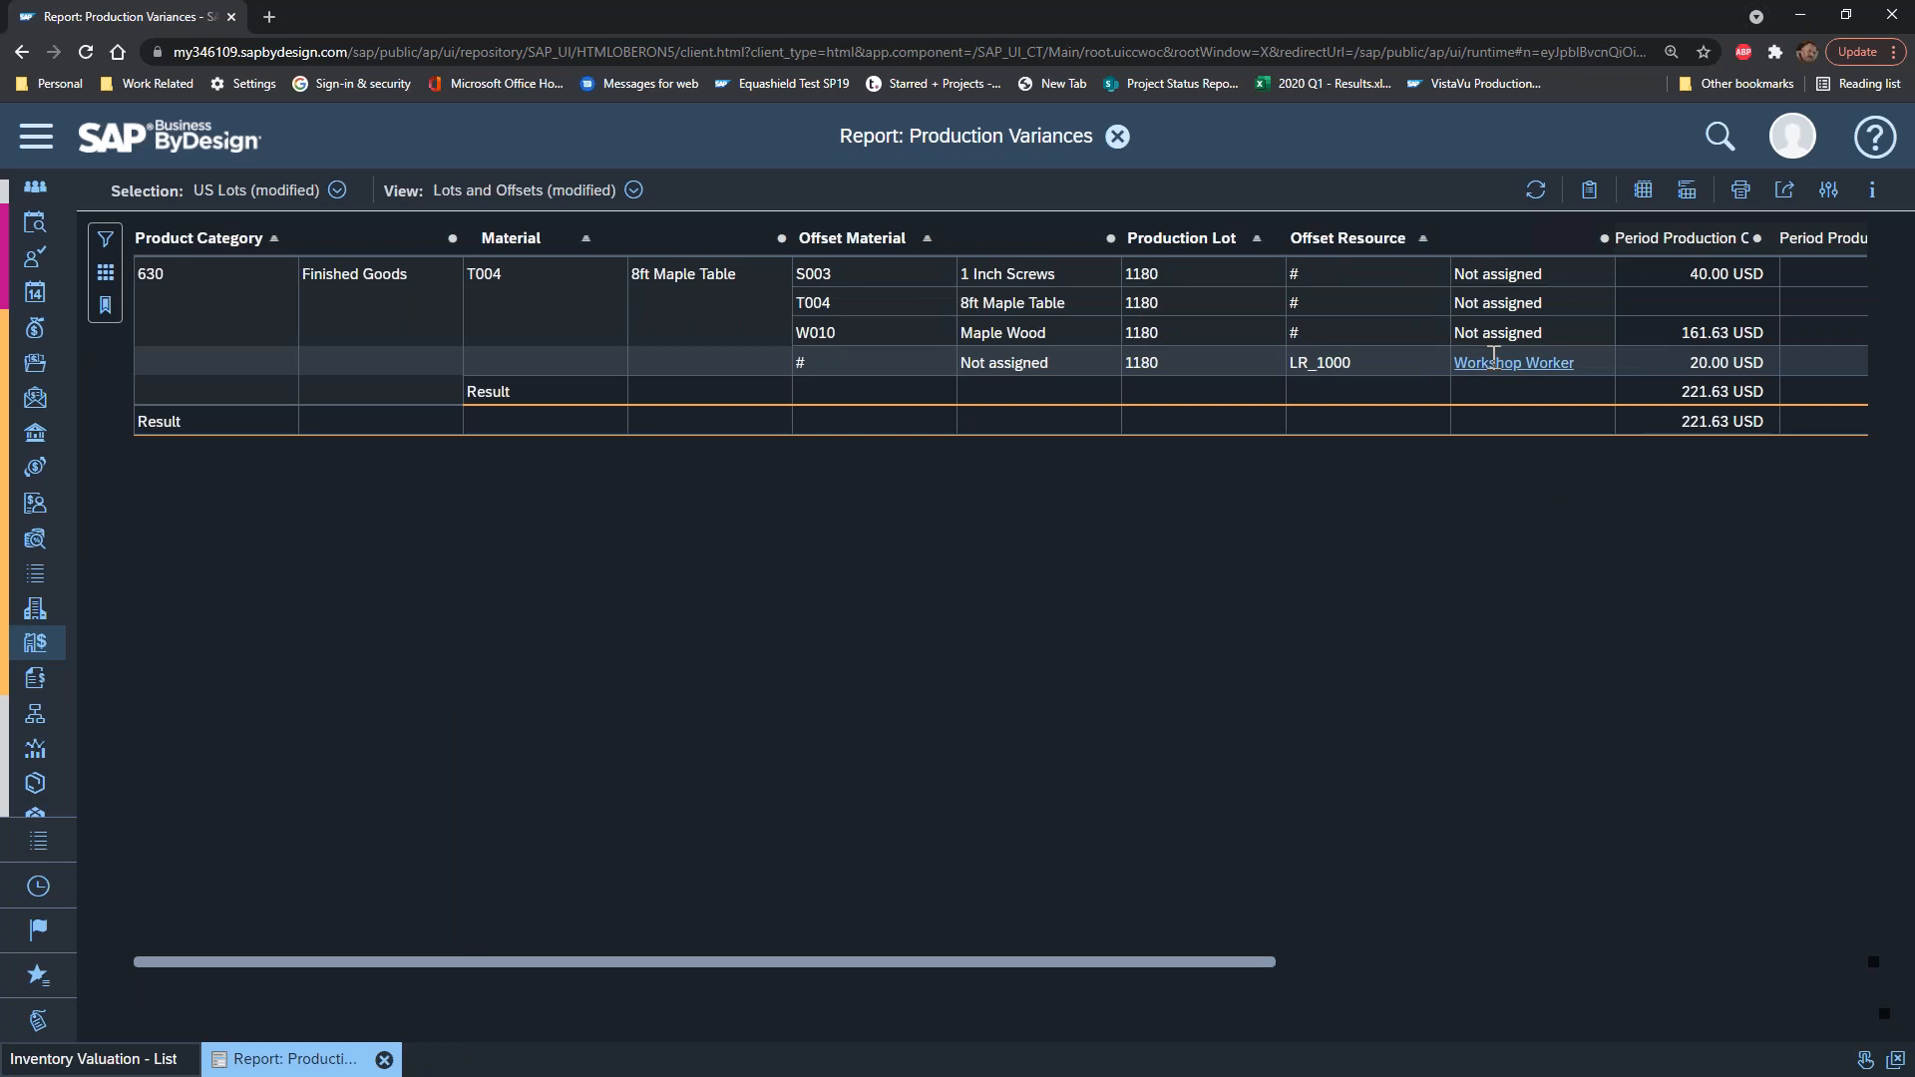
{"action": "left_click_drag", "start_coordinate": [1254, 969], "coordinate": [1800, 972]}
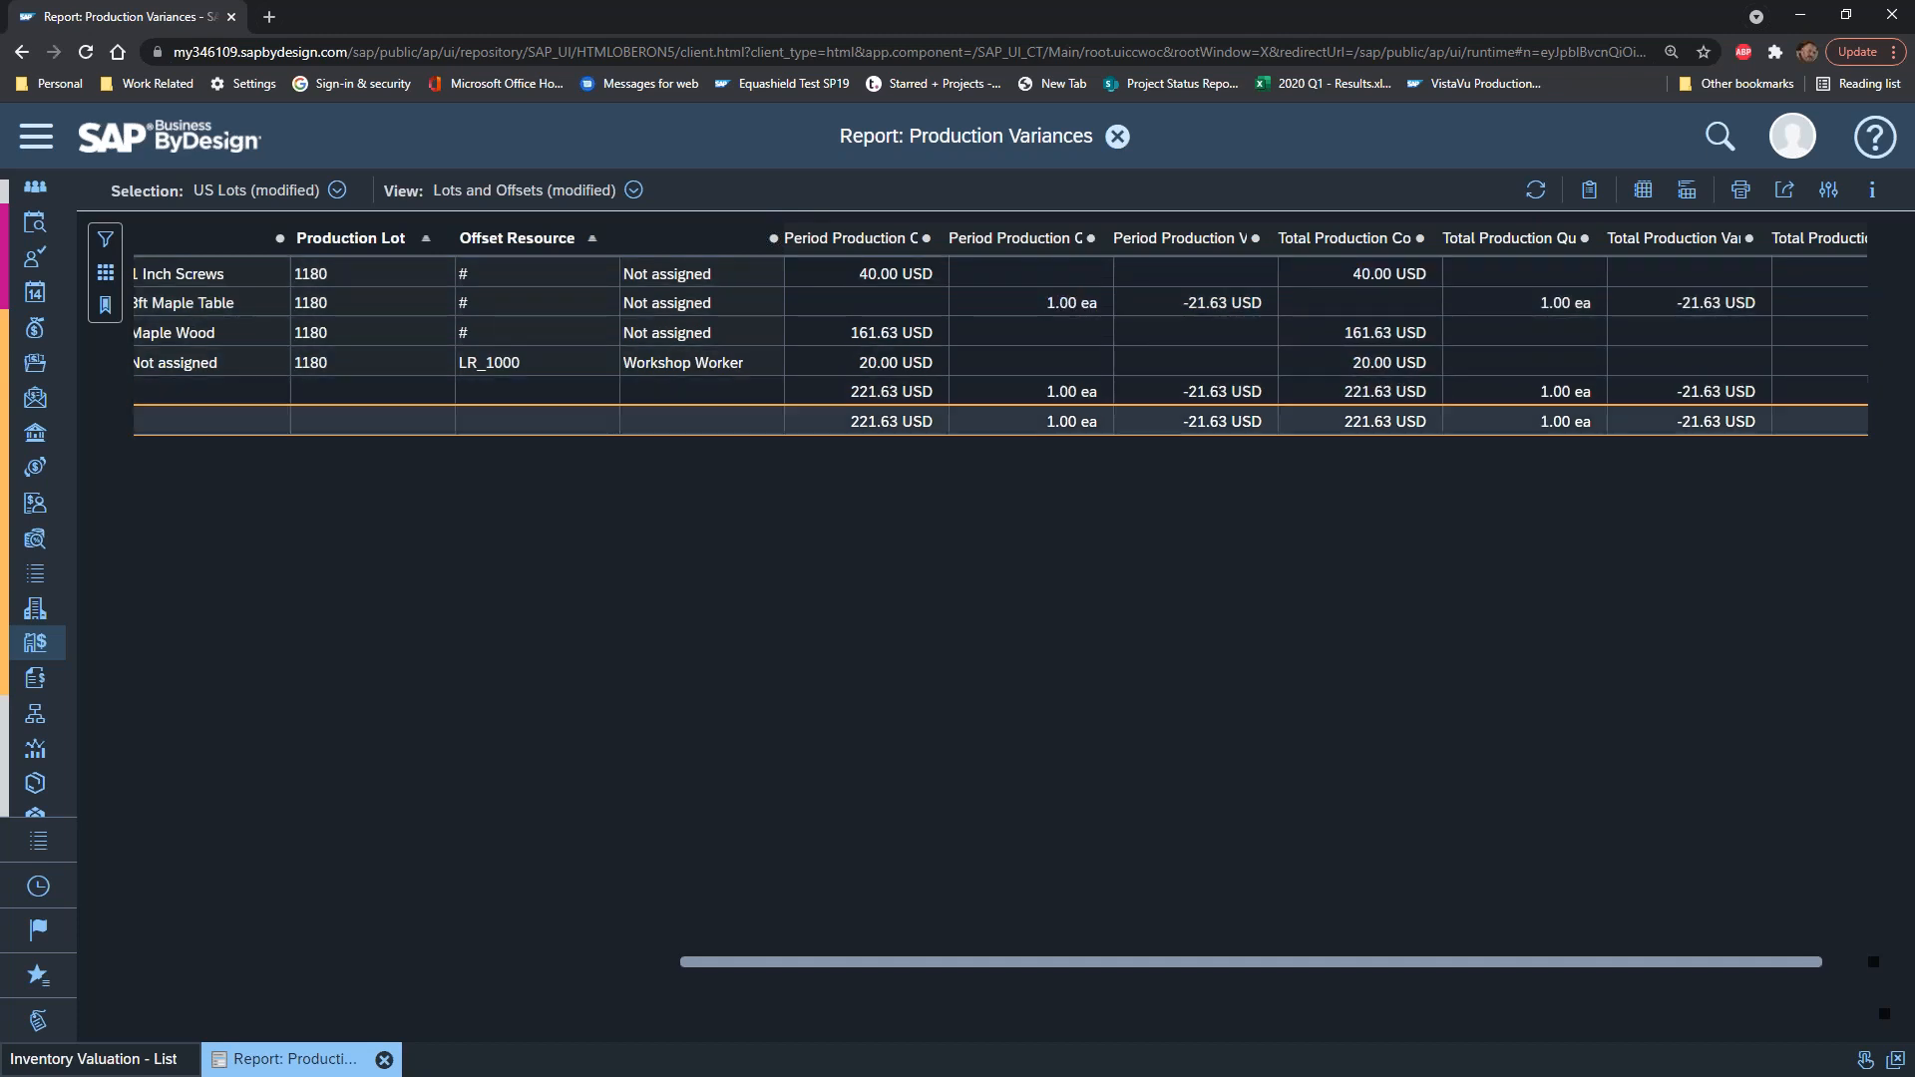
{"action": "left_click_drag", "start_coordinate": [1763, 959], "coordinate": [1810, 960]}
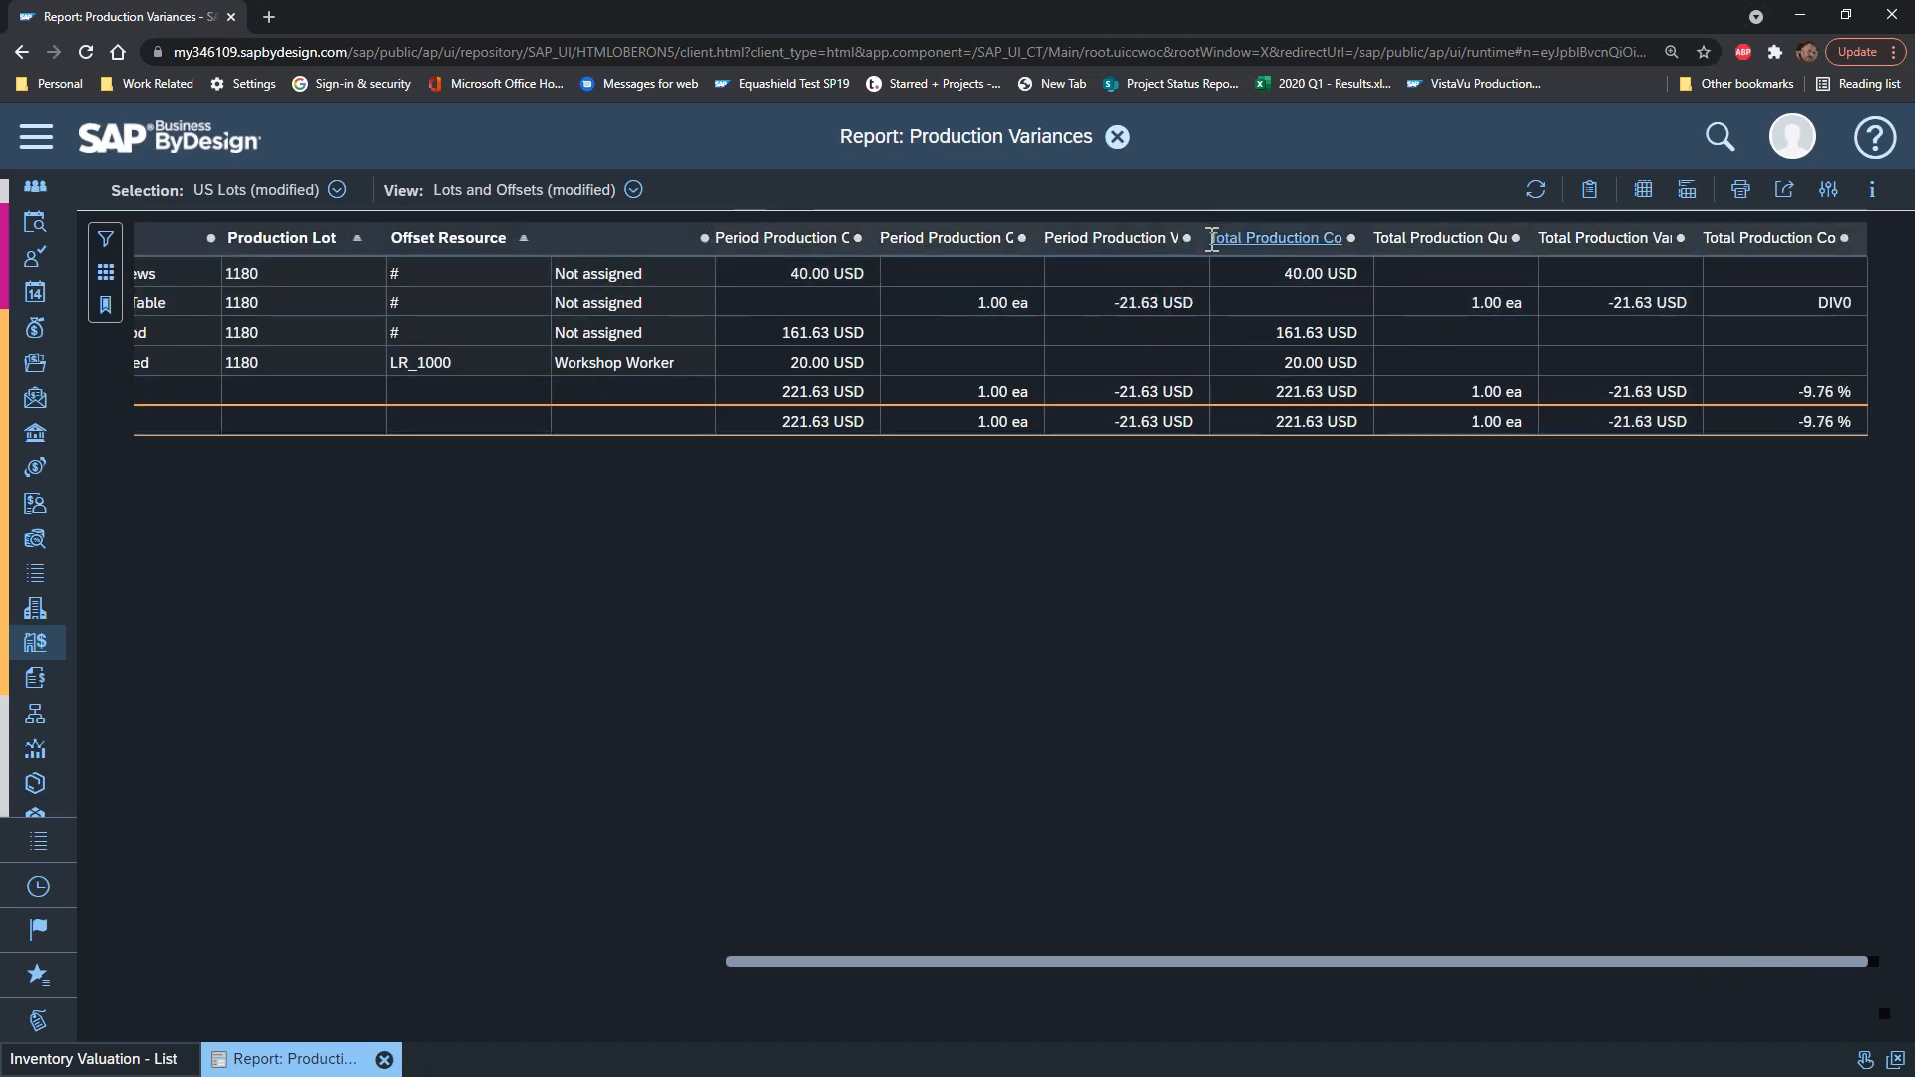
Step: Widen the Period Production Variance column in the Production Variances report
{"action": "left_click_drag", "start_coordinate": [1209, 240], "coordinate": [1341, 244]}
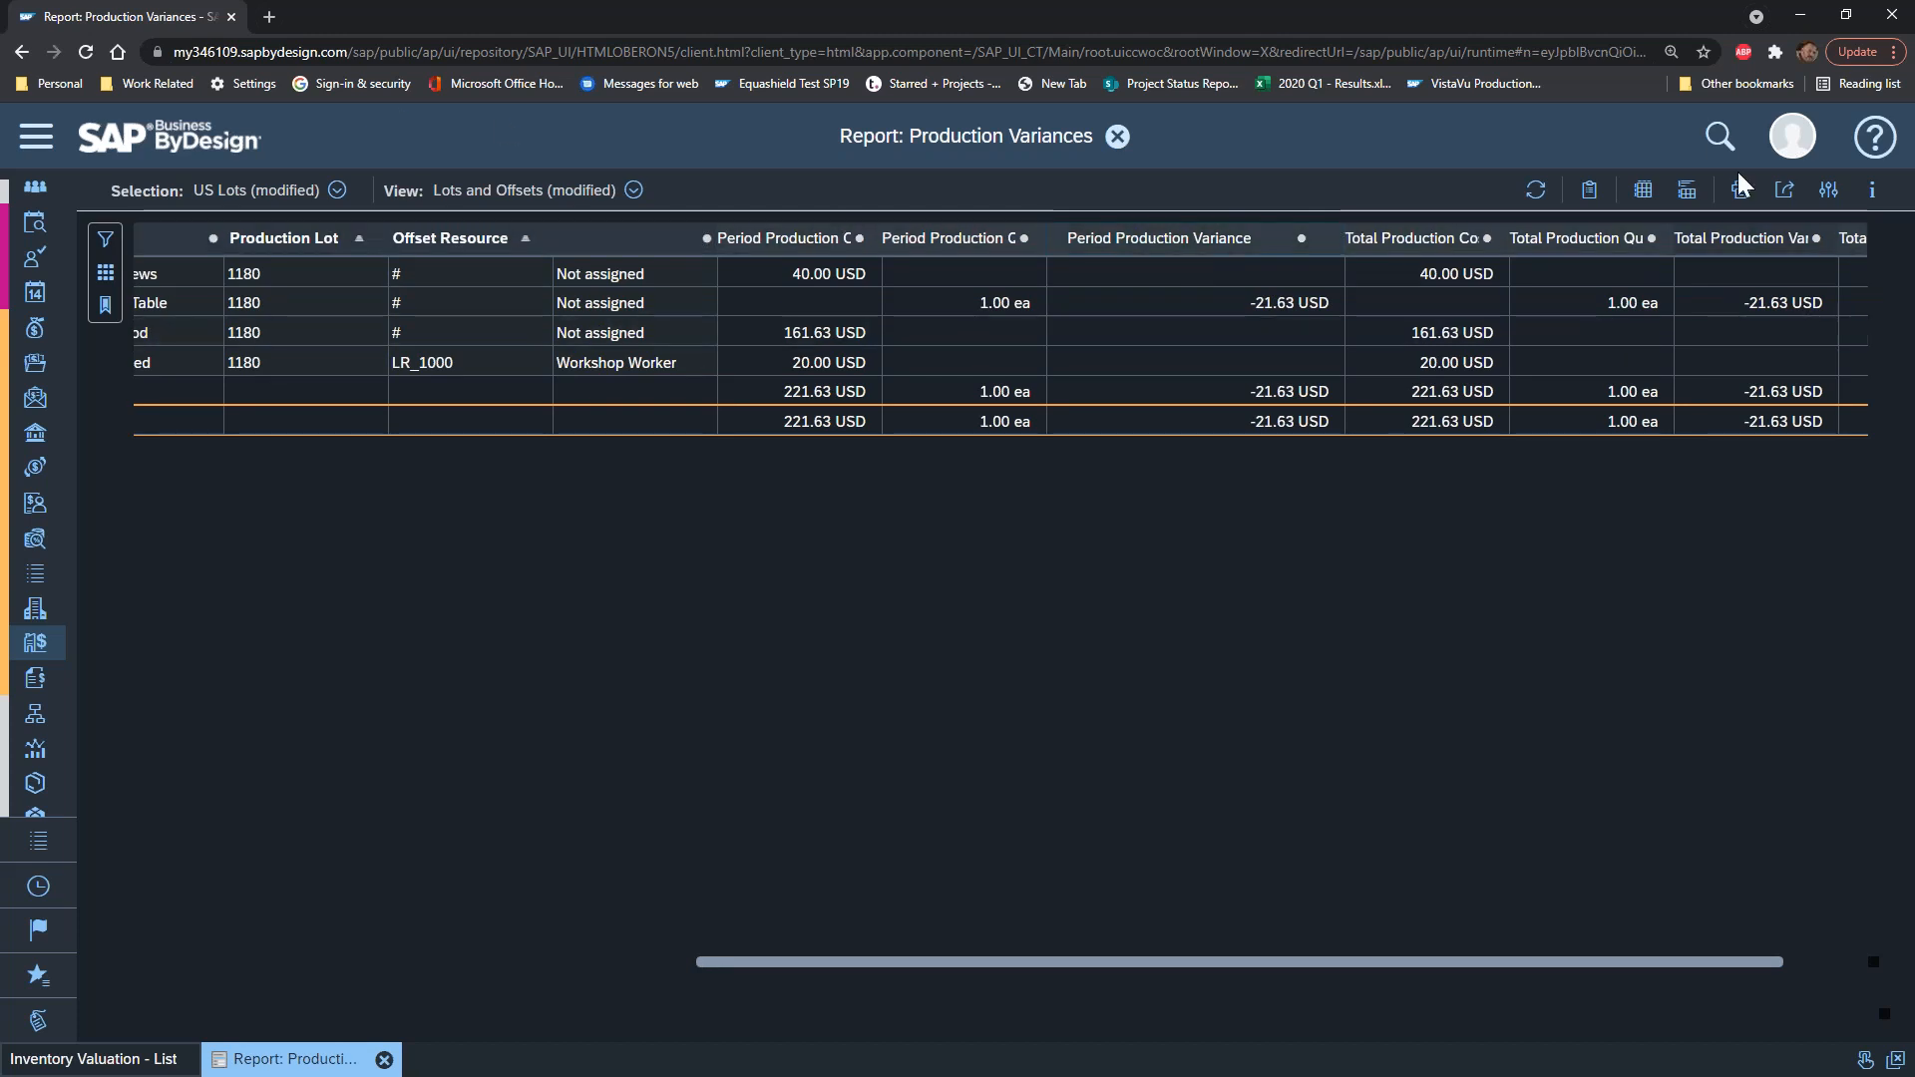
Step: Open the General Ledger journal entries and display the postings of the last 3 days
{"action": "left_click", "coordinate": [36, 136]}
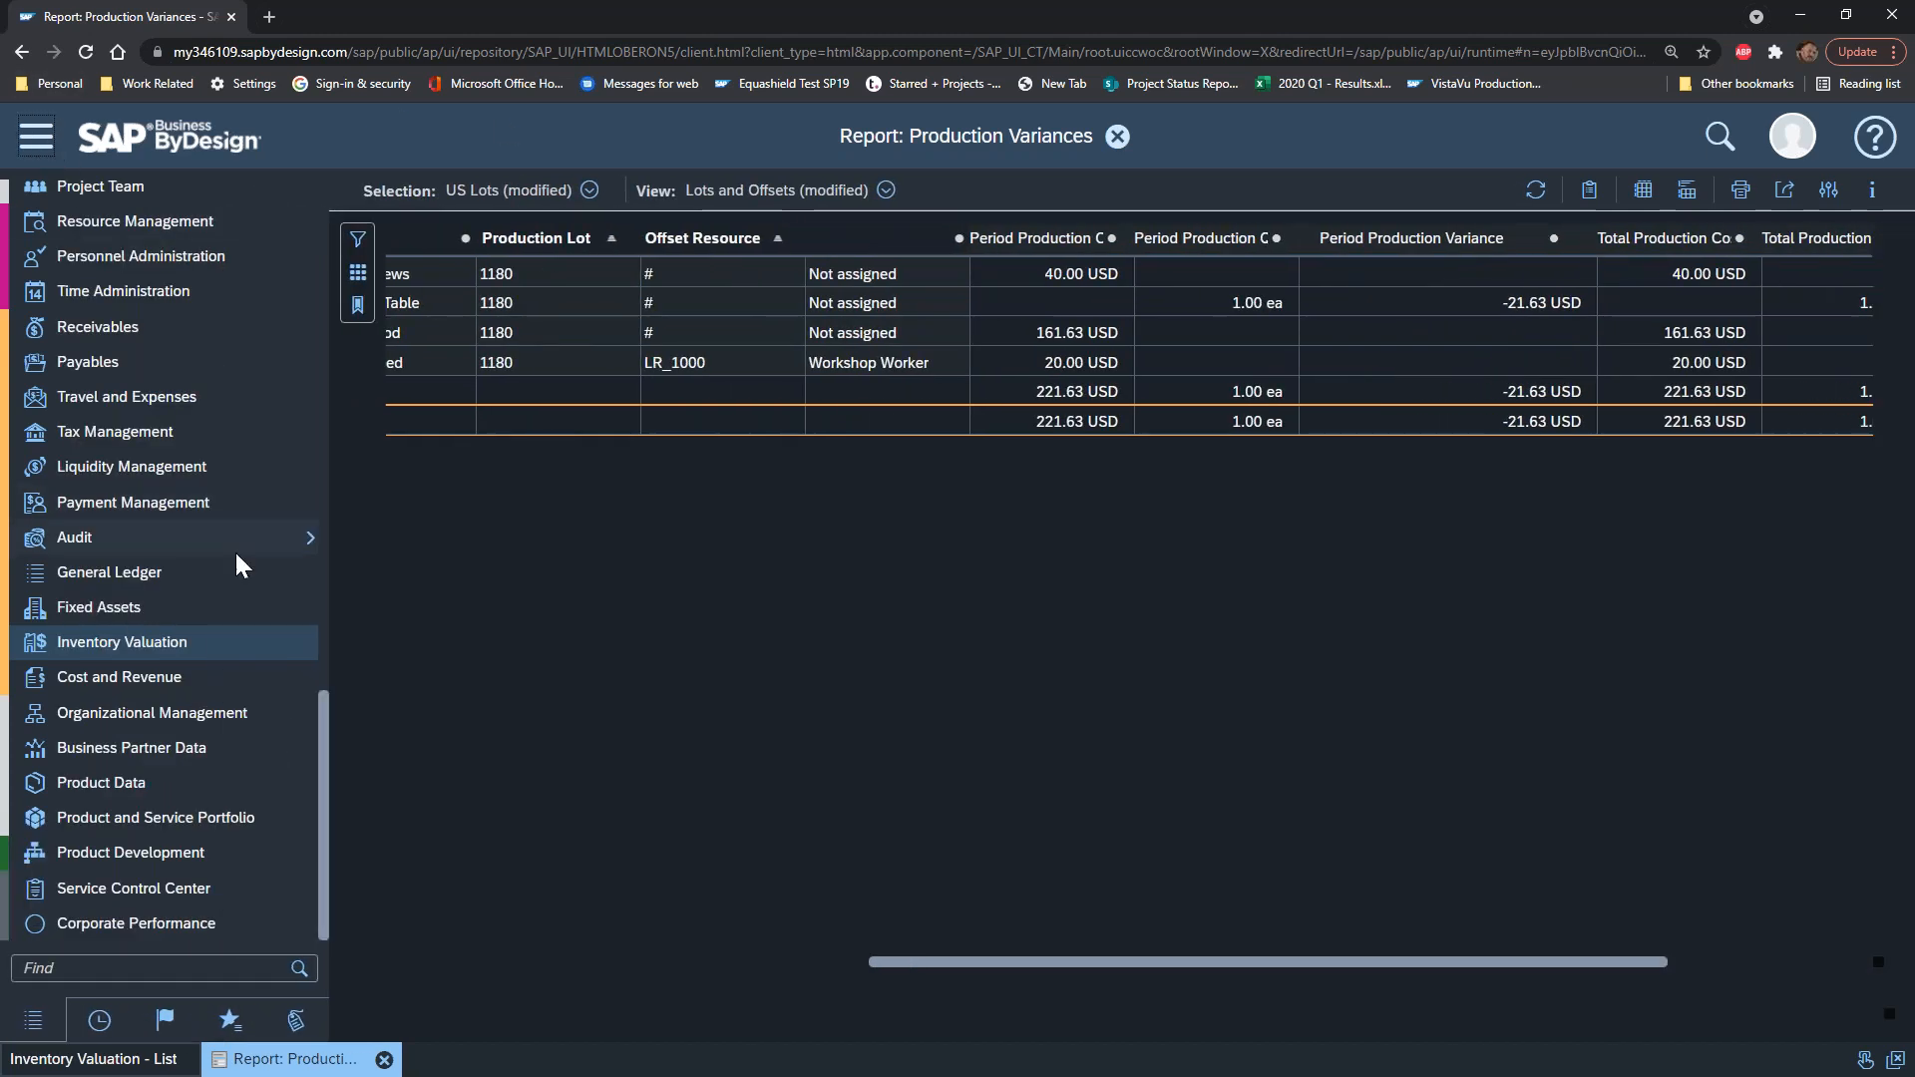
{"action": "mouse_move", "coordinate": [197, 581]}
{"action": "left_click", "coordinate": [379, 727]}
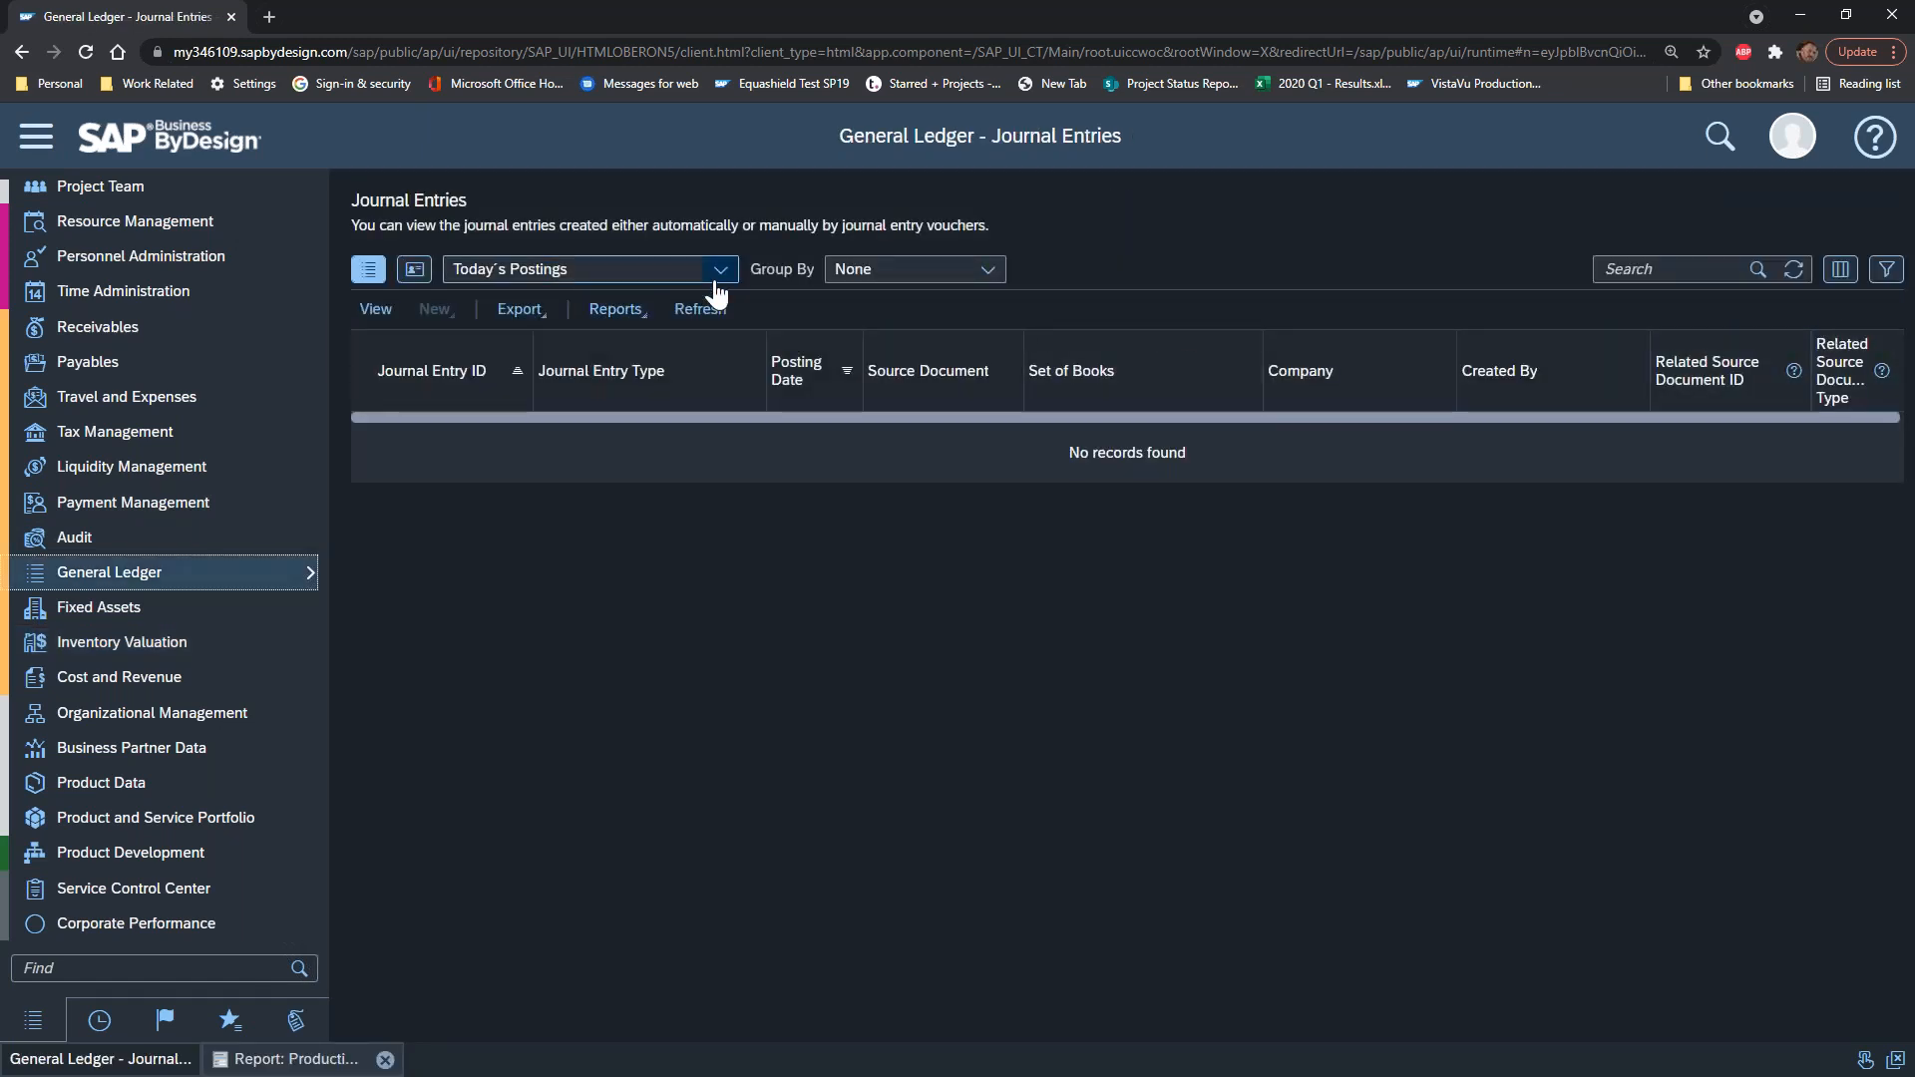
{"action": "left_click", "coordinate": [718, 271]}
{"action": "left_click", "coordinate": [585, 335]}
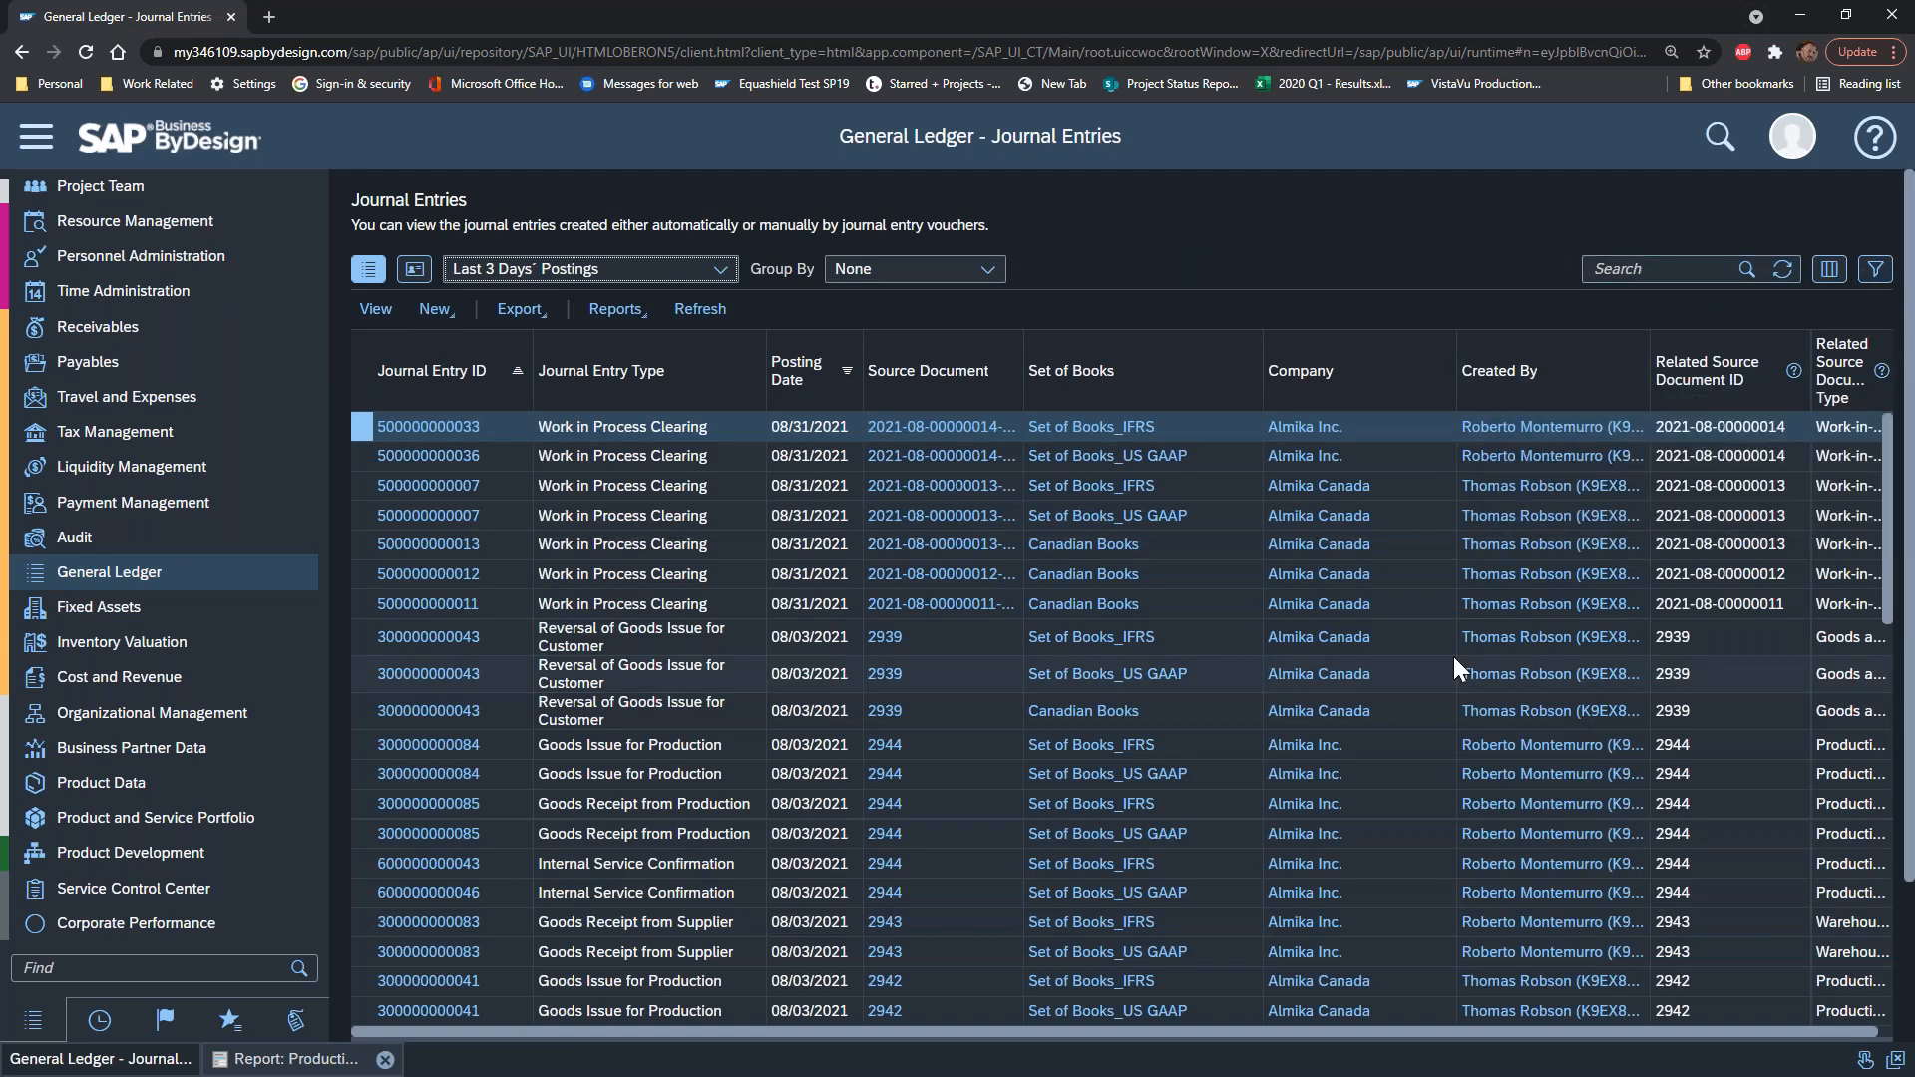
Step: Search the journal entries for source document 2944
{"action": "scroll", "coordinate": [1452, 654], "scroll_direction": "down", "scroll_amount": 1}
{"action": "left_click", "coordinate": [1635, 271]}
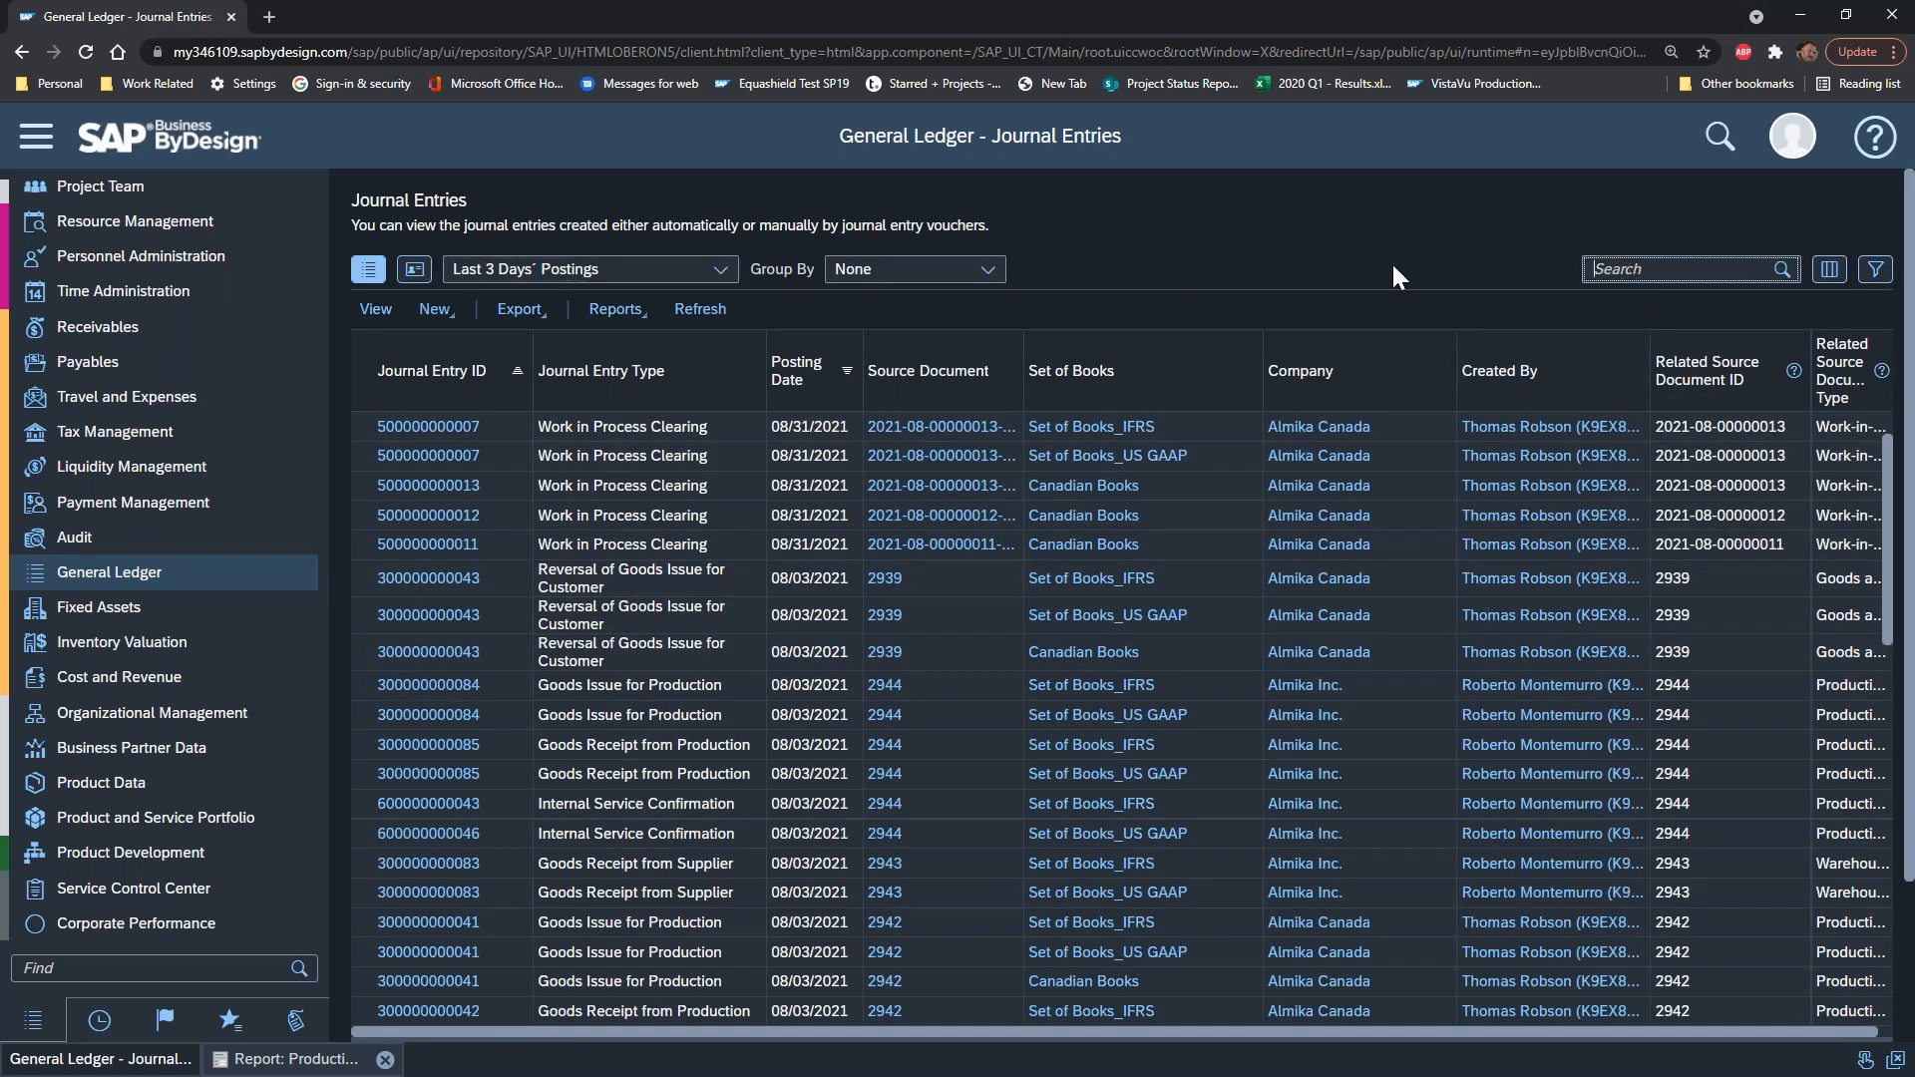
{"action": "type", "text": "2944"}
{"action": "key", "text": "Return"}
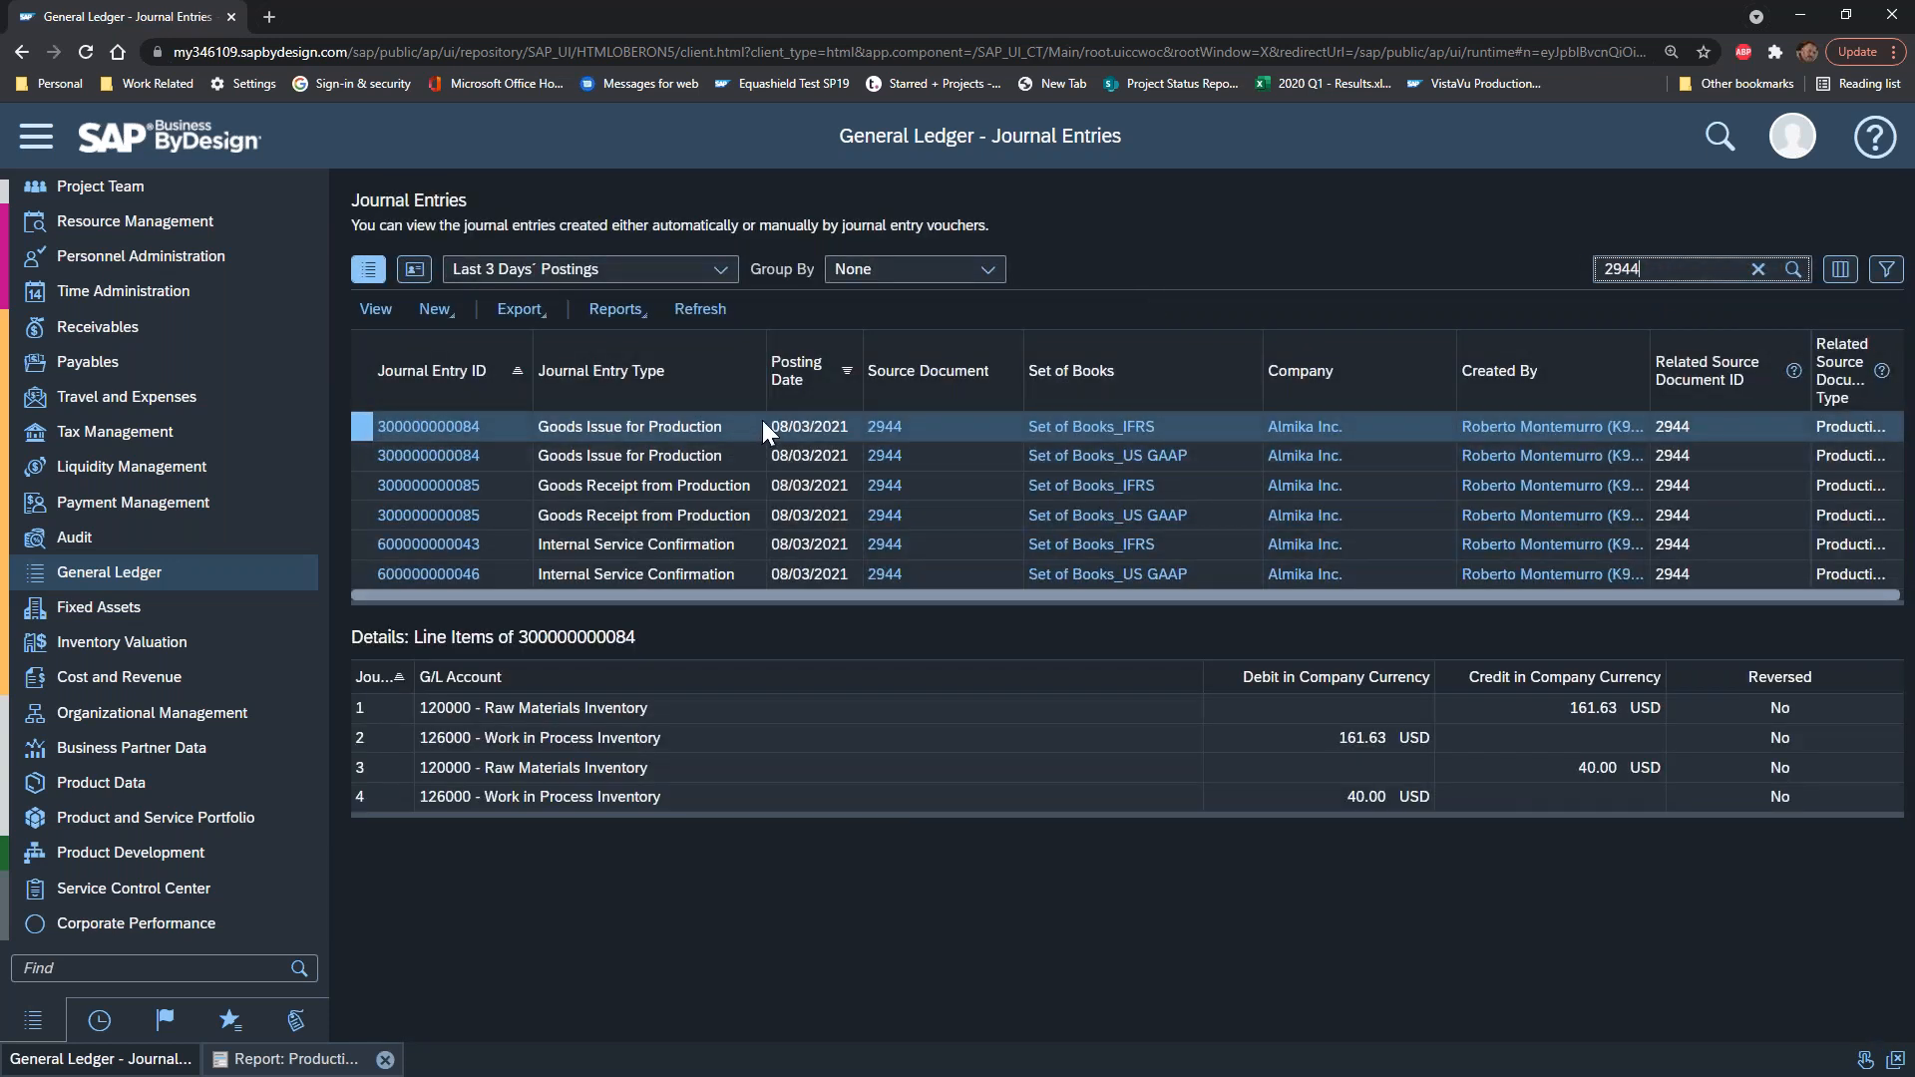
Step: Filter the journal entries by set of books 9011, Set of Books_US GAAP
{"action": "left_click", "coordinate": [1885, 269]}
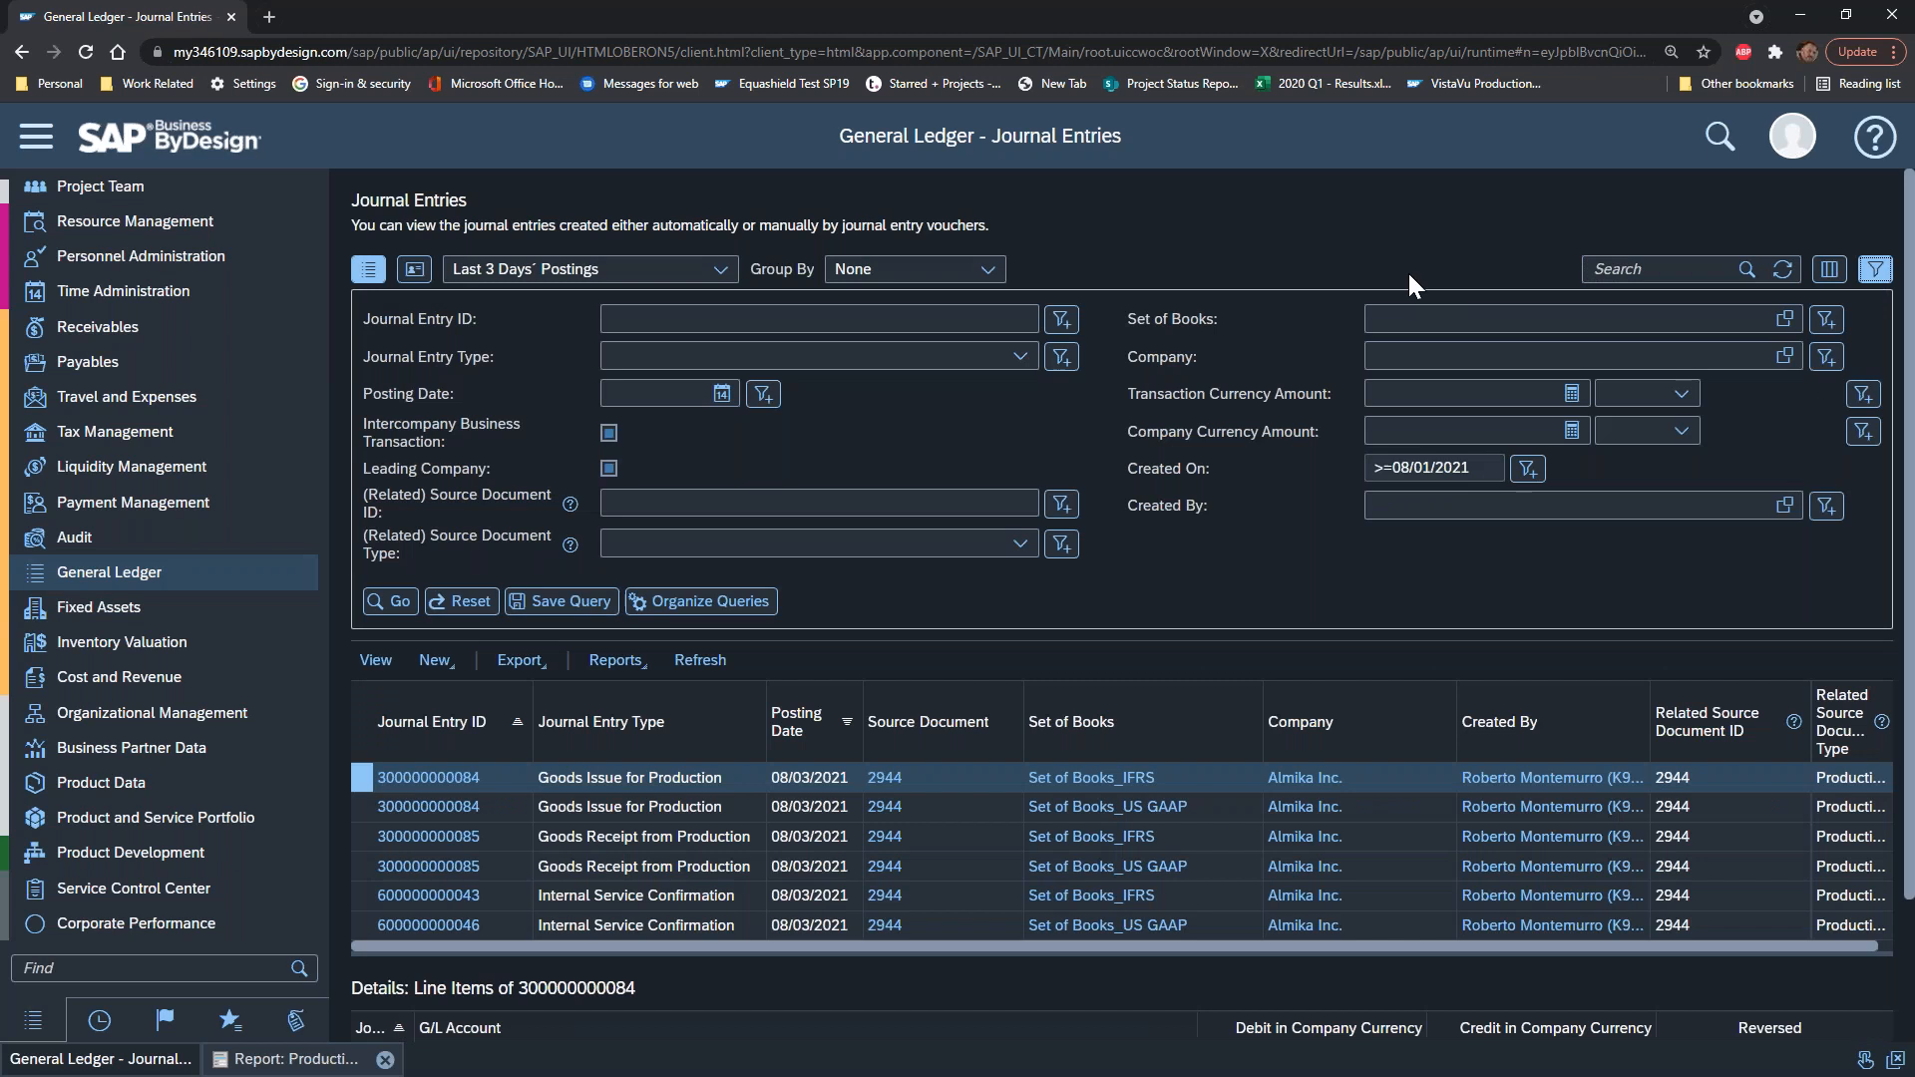
{"action": "left_click", "coordinate": [1784, 318]}
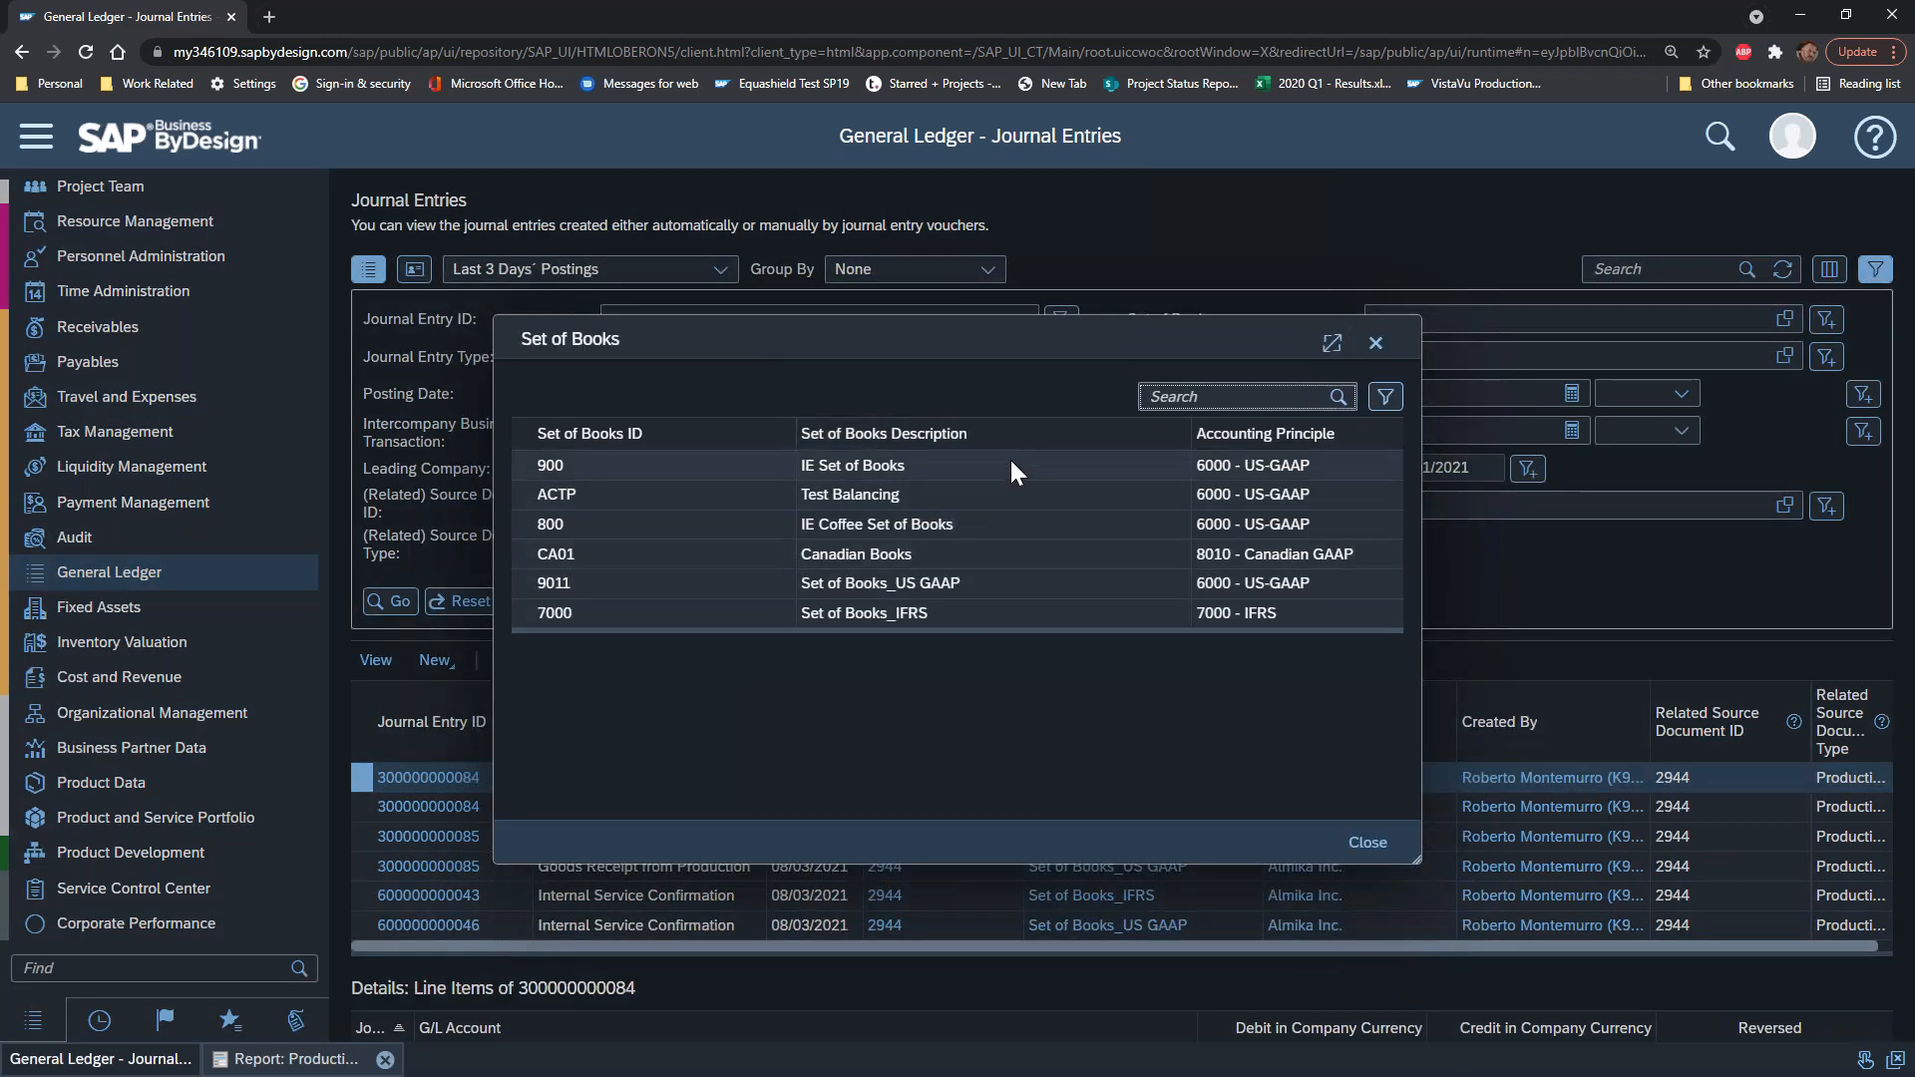
{"action": "left_click", "coordinate": [1001, 583]}
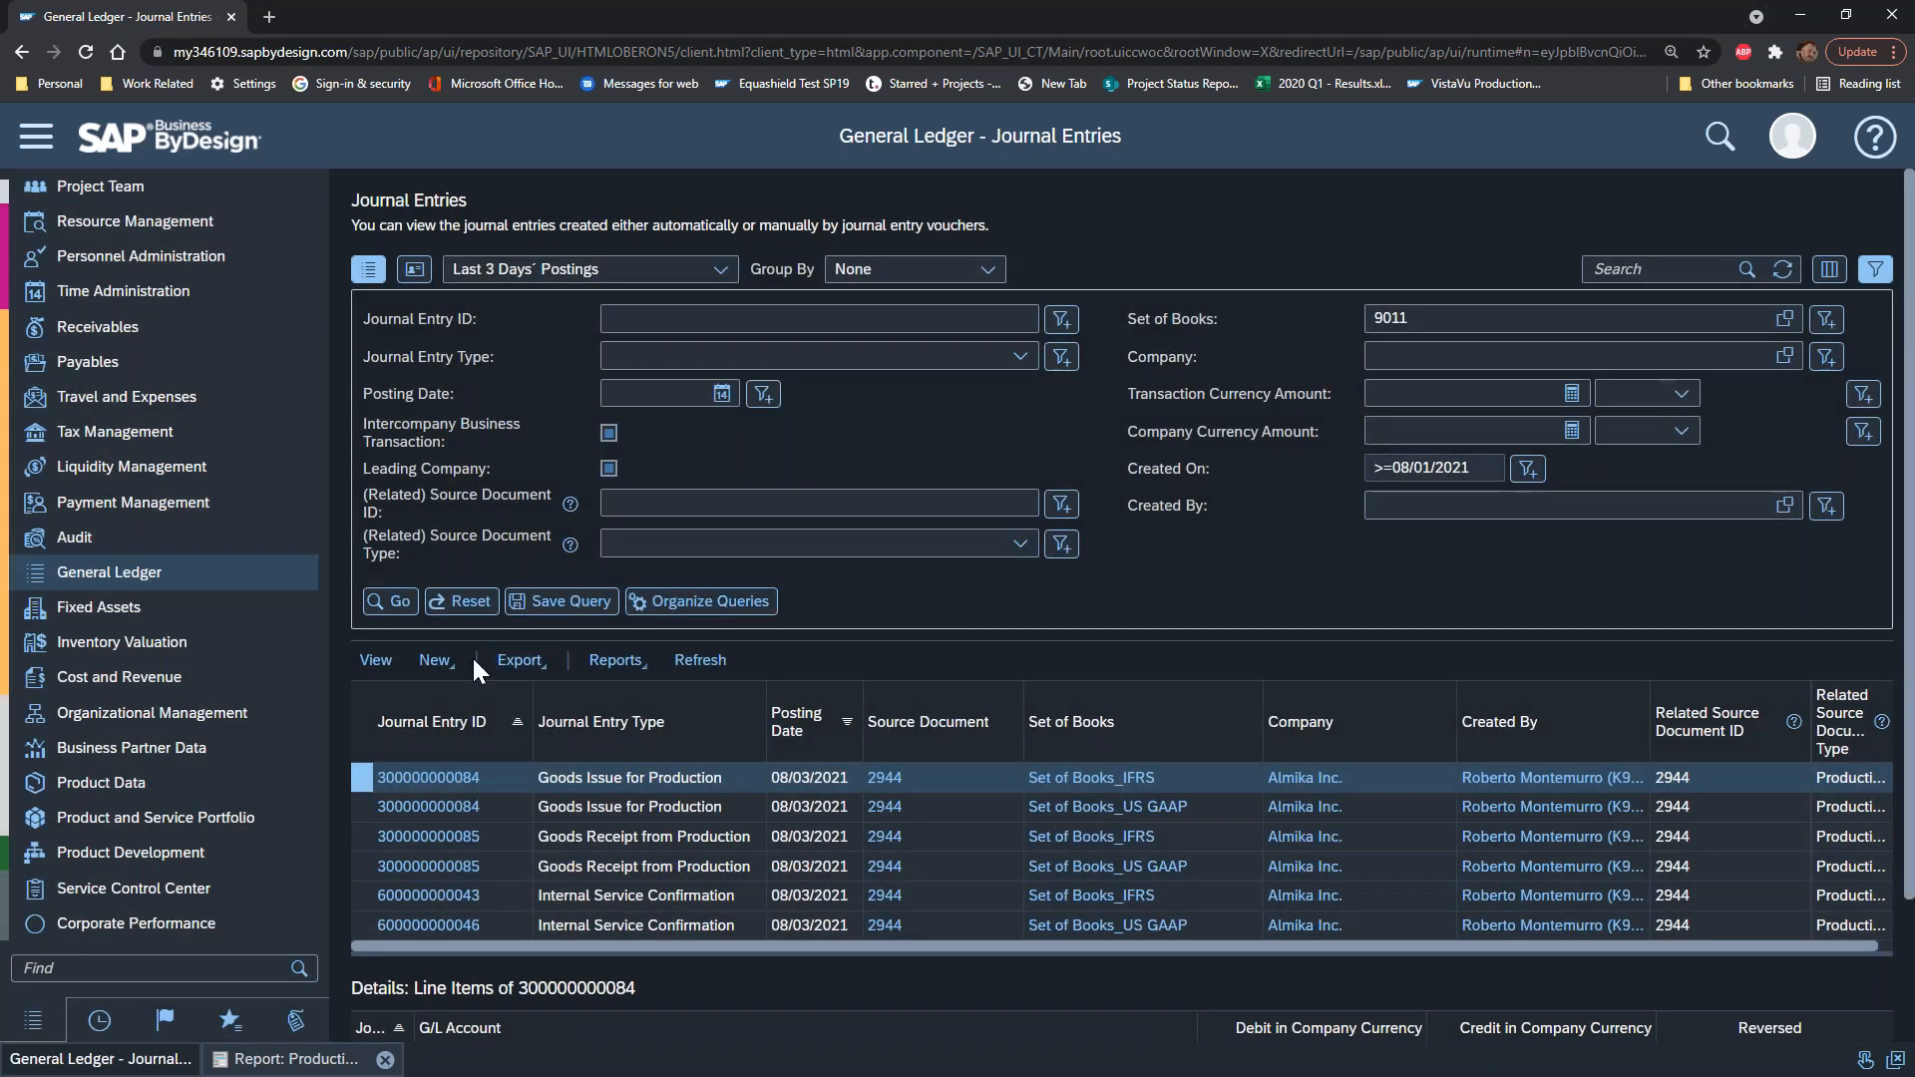
{"action": "left_click", "coordinate": [397, 601]}
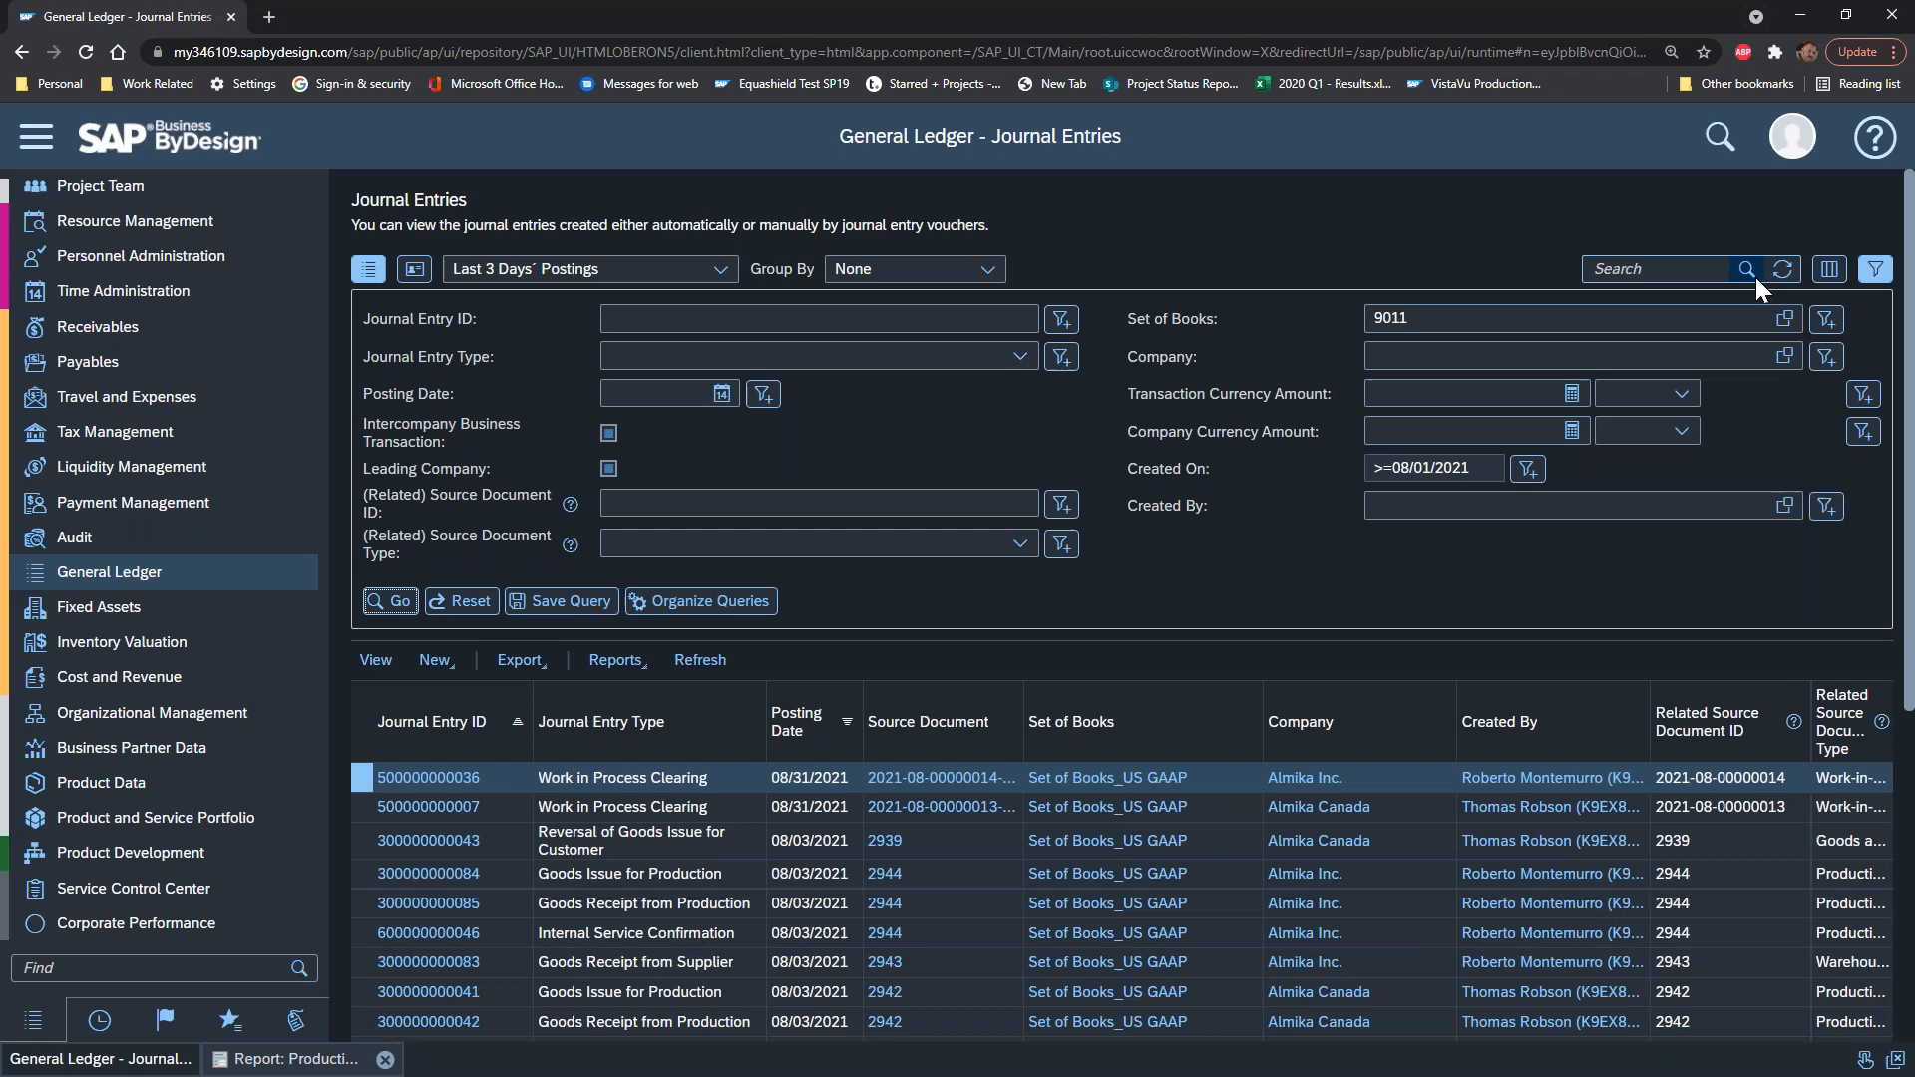
Step: Search the US GAAP journal entries for source document 2944
{"action": "left_click", "coordinate": [1686, 268]}
{"action": "type", "text": "2944"}
{"action": "key", "text": "Return"}
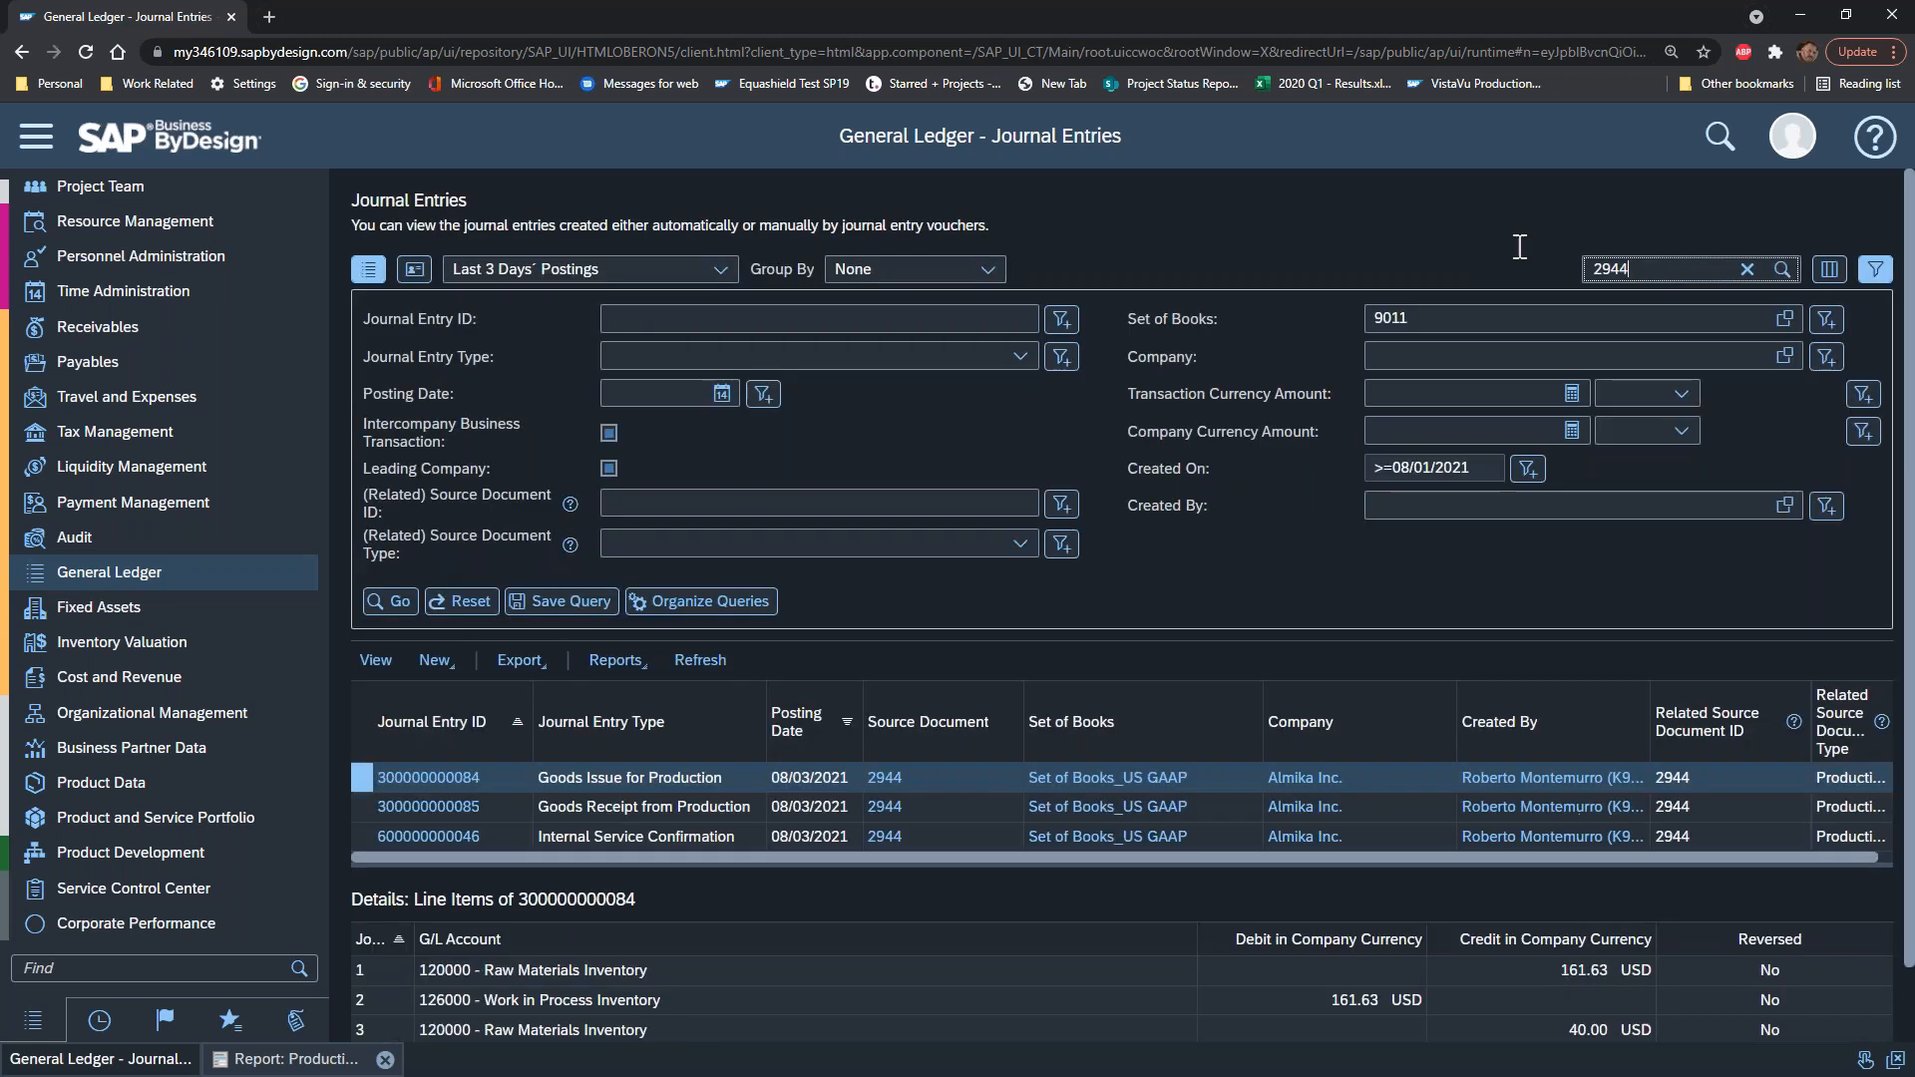
Step: Hide the filter fields and review the line items of the Internal Service Confirmation and Goods Receipt from Production entries
{"action": "left_click", "coordinate": [1875, 269]}
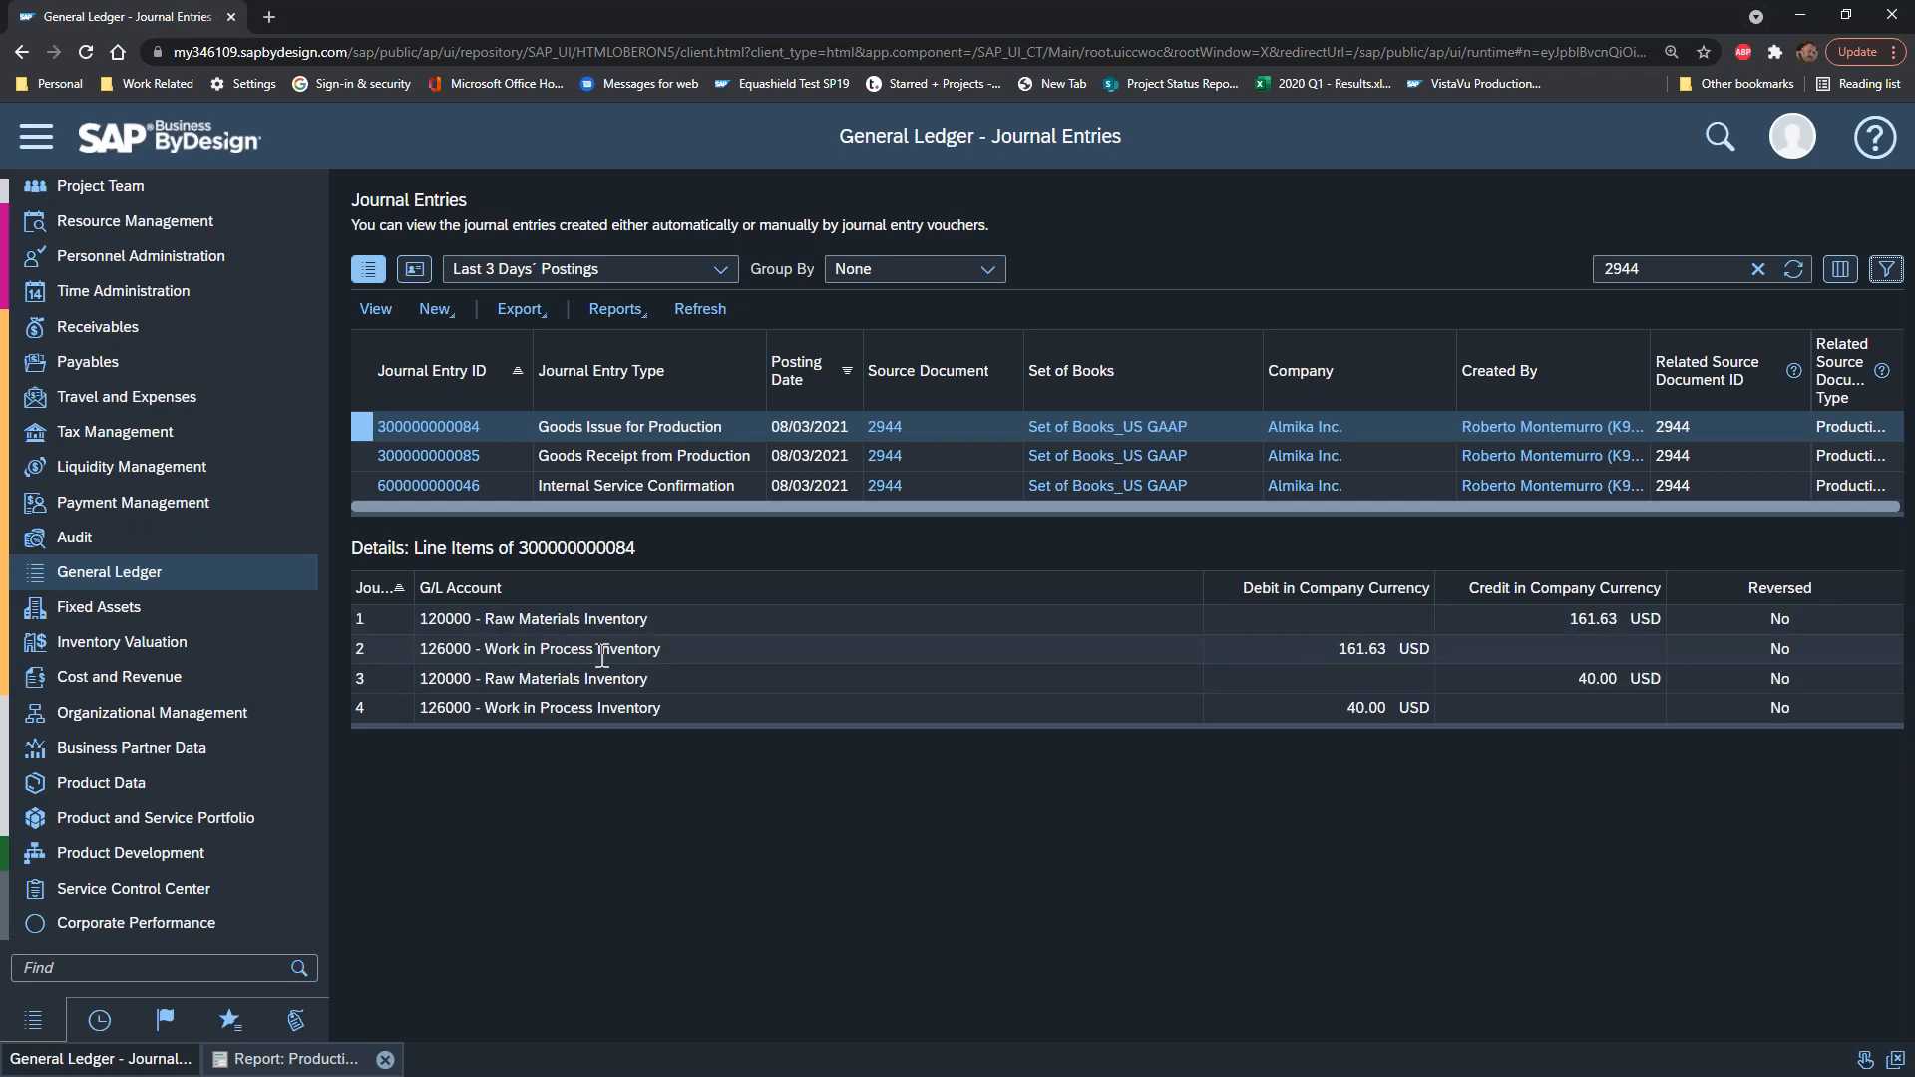
{"action": "left_click", "coordinate": [362, 485]}
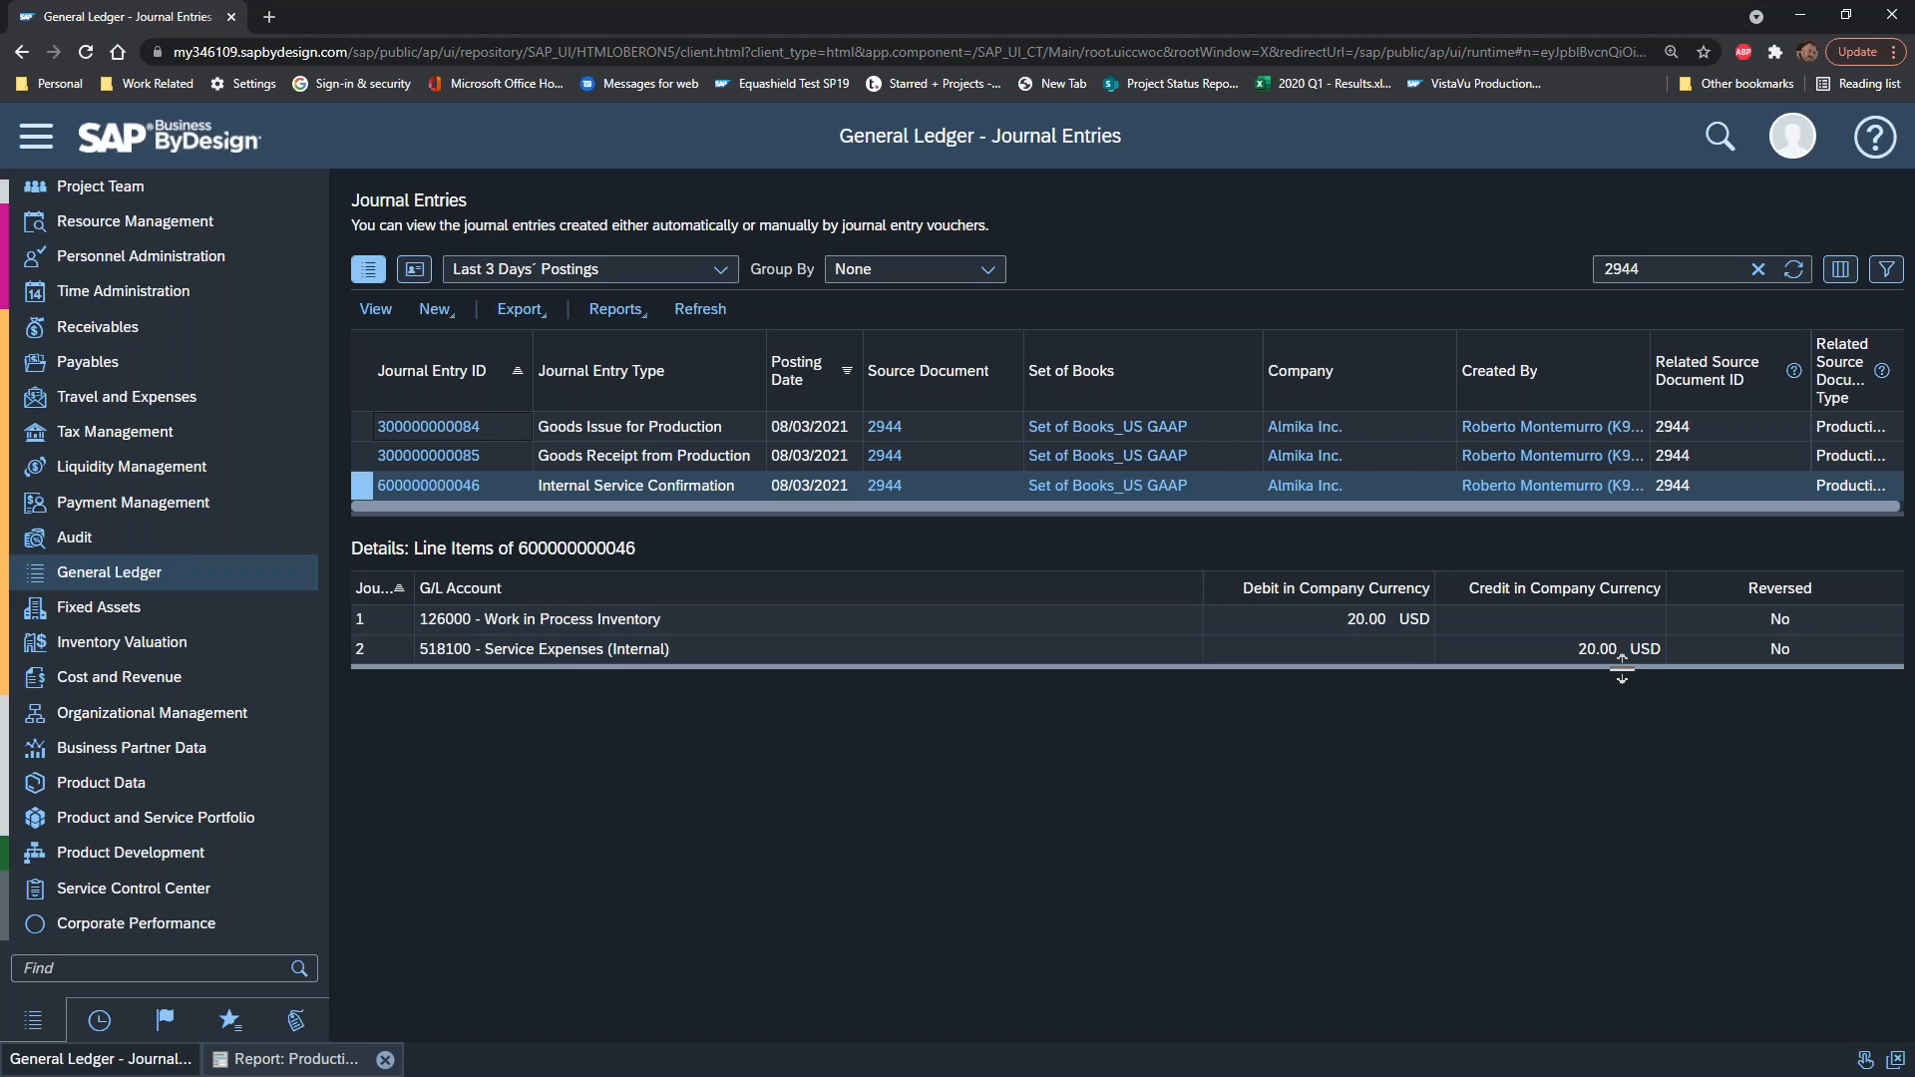
{"action": "left_click", "coordinate": [369, 457]}
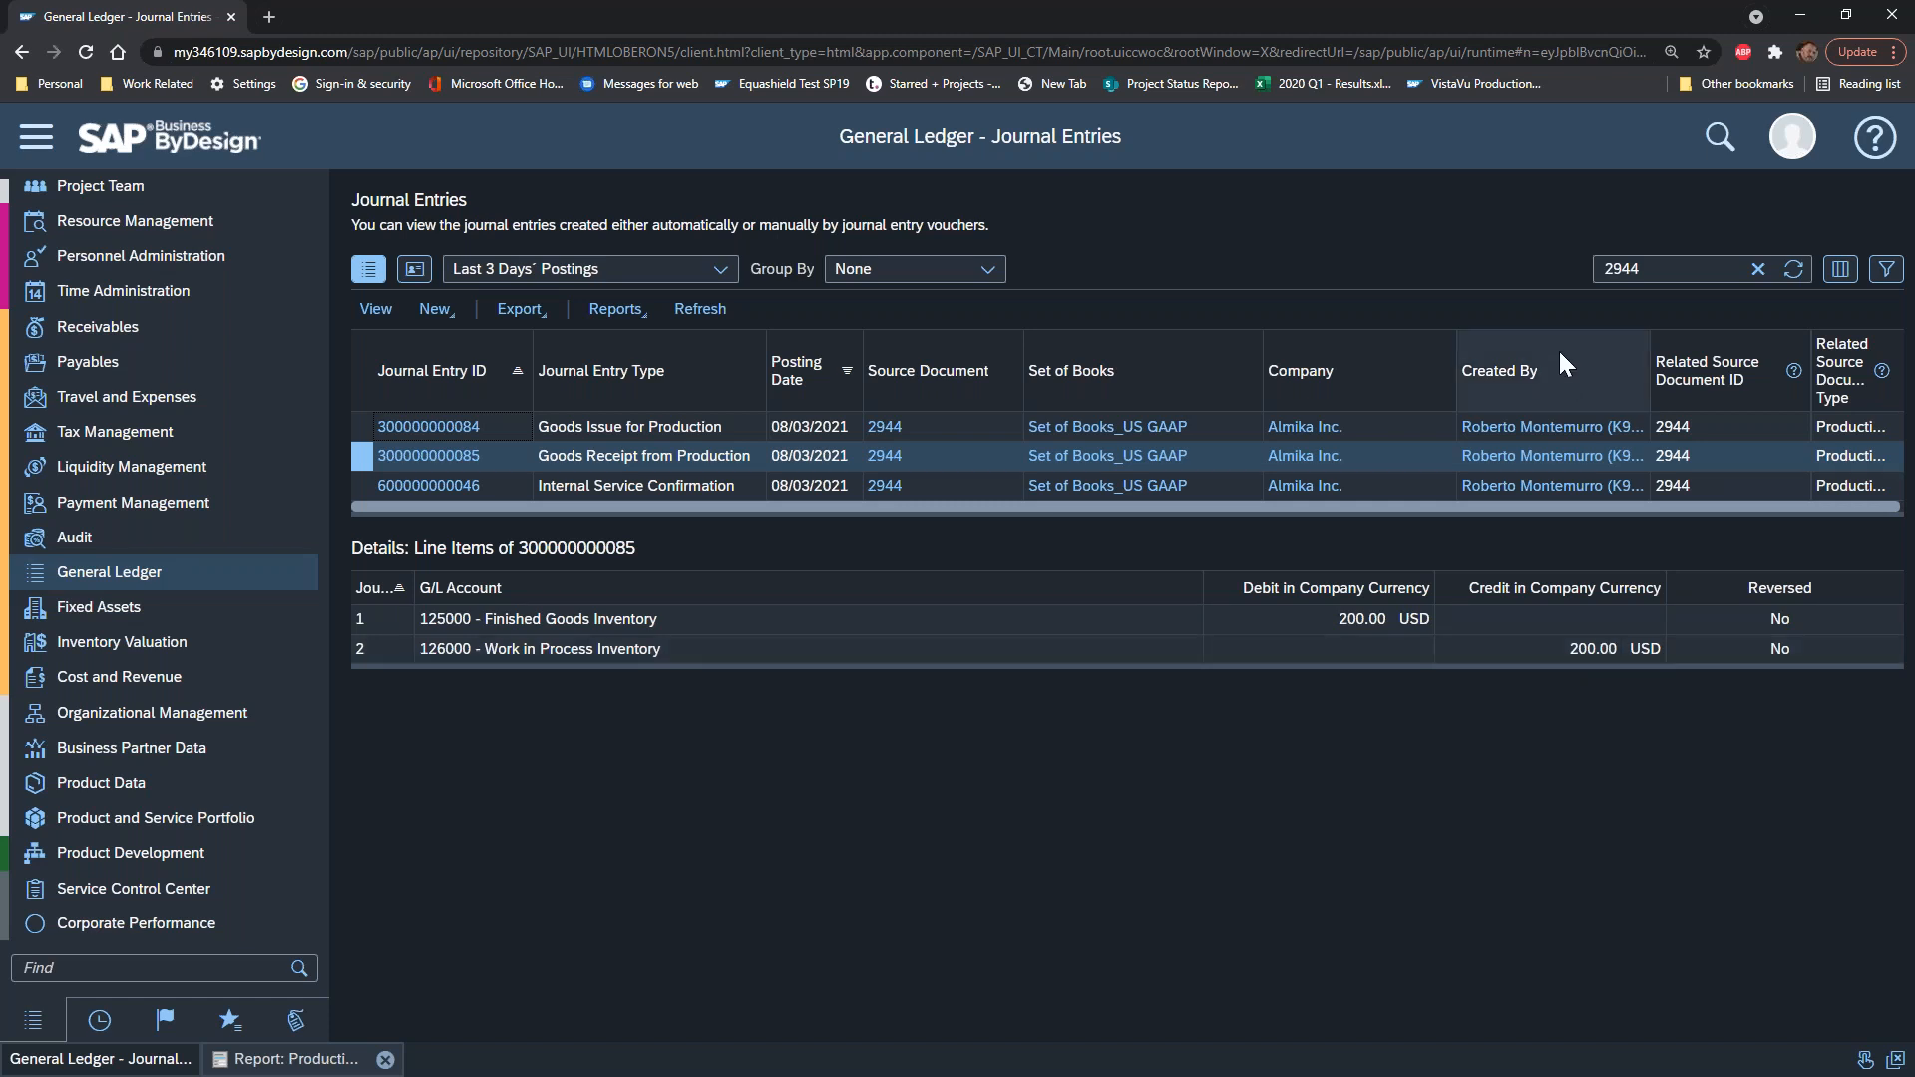
Step: Clear the search and inspect the Price Diff. from Production line in Almika Inc.'s Work in Process Clearing entry, then close the entry
{"action": "left_click", "coordinate": [1756, 270]}
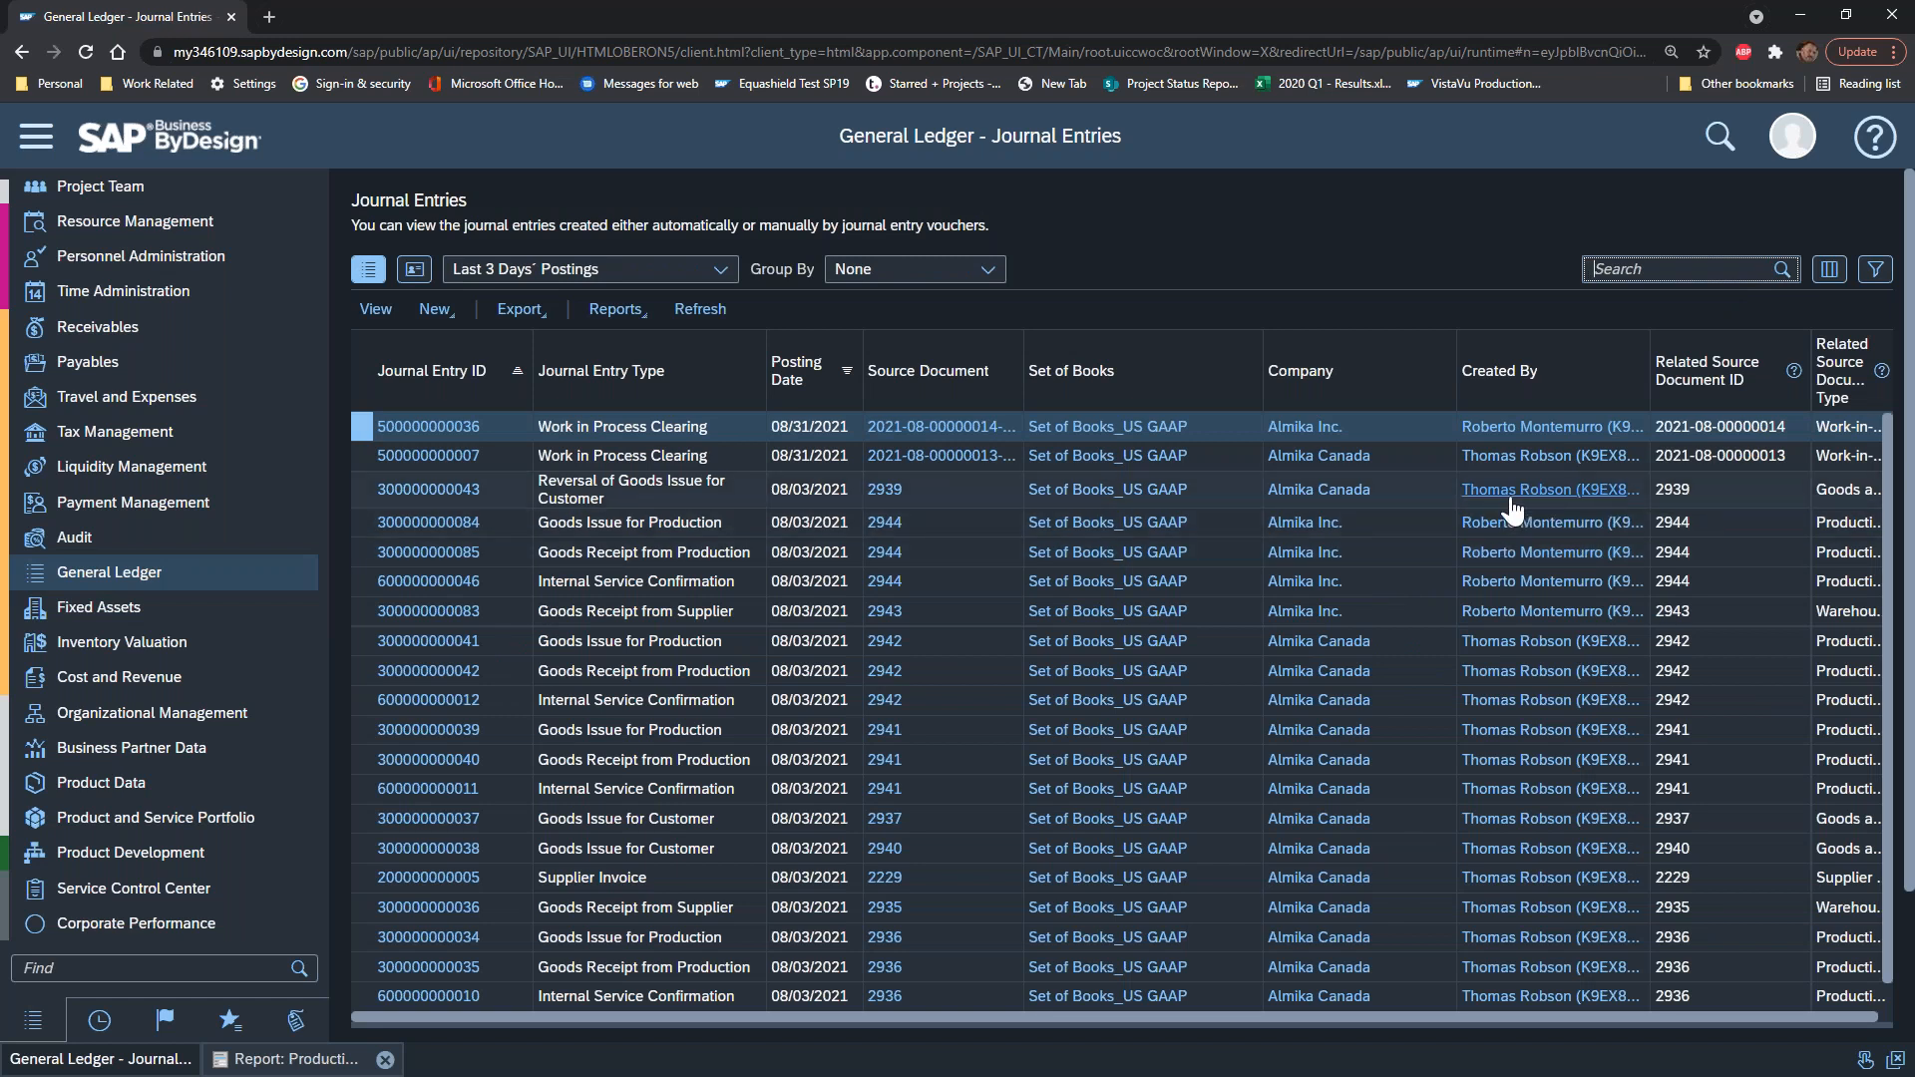
{"action": "scroll", "coordinate": [1905, 411], "scroll_direction": "down", "scroll_amount": 3}
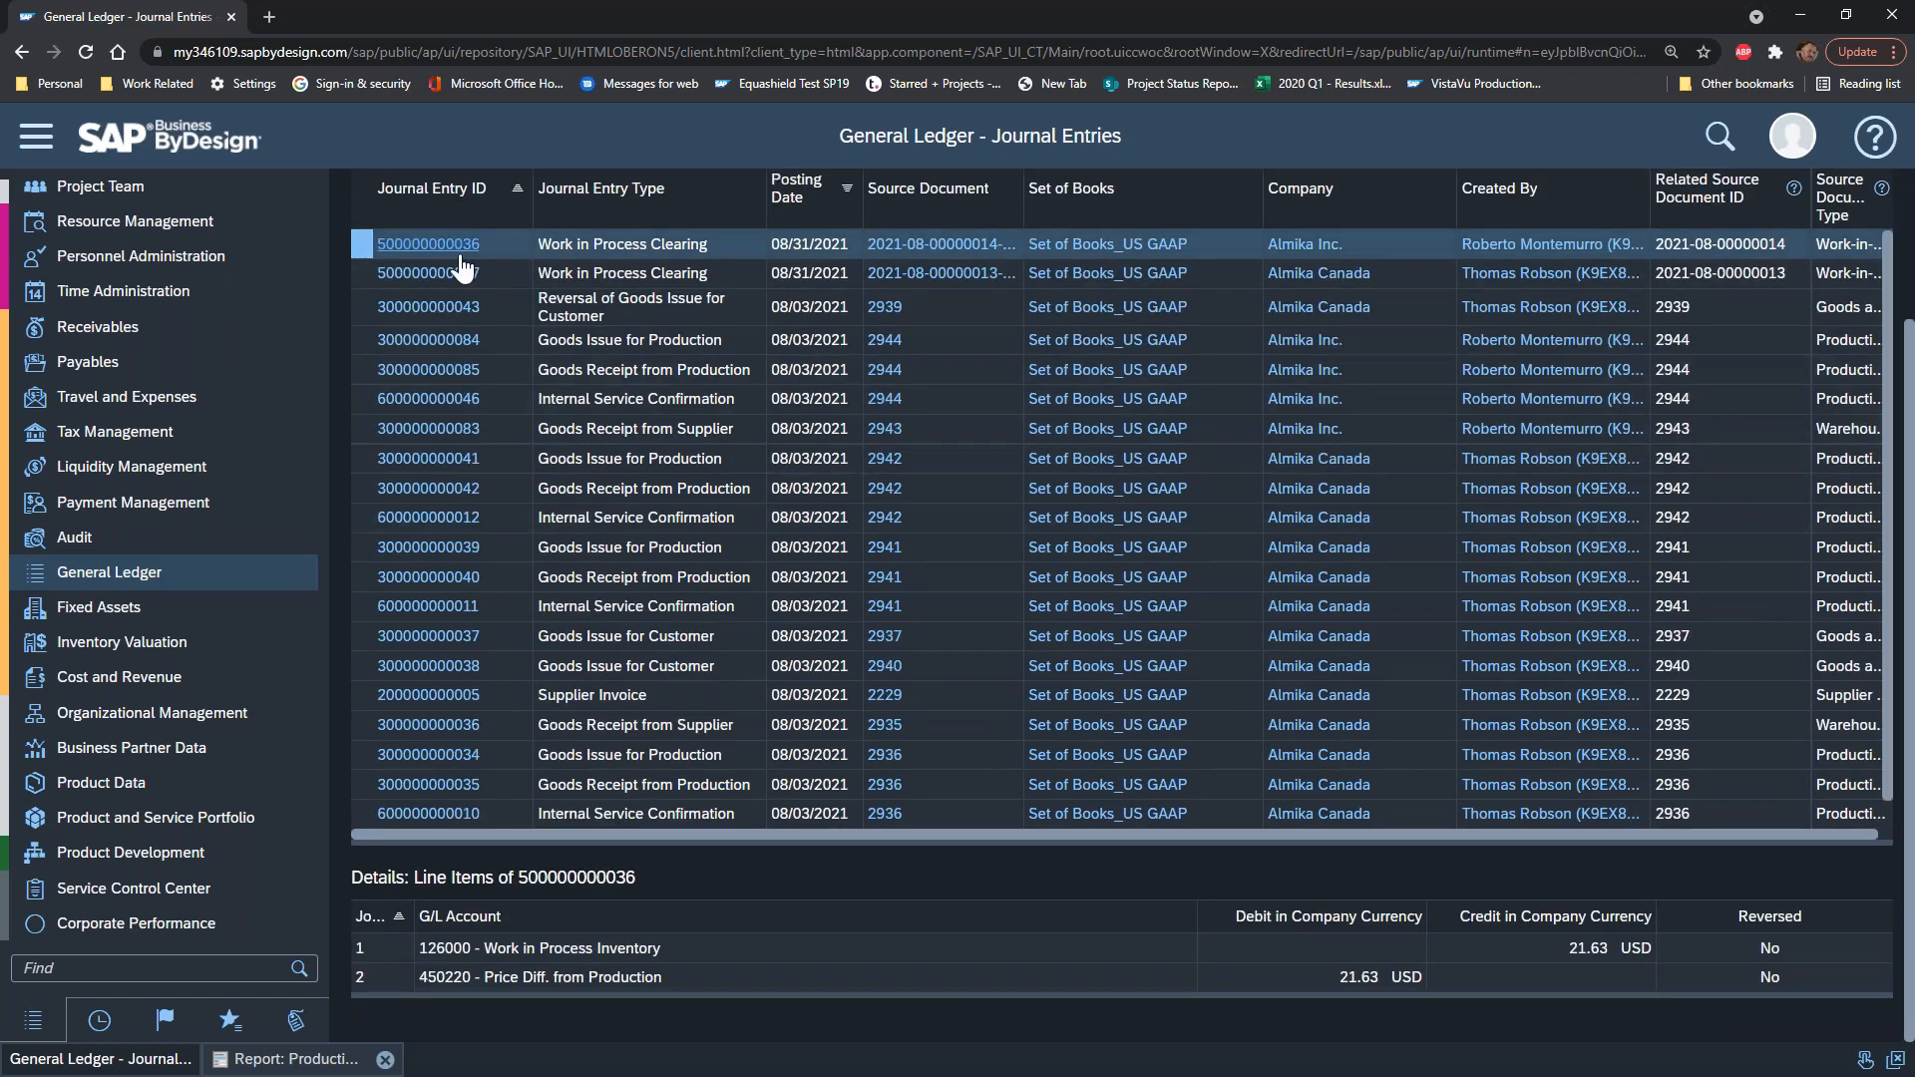
{"action": "left_click", "coordinate": [446, 250]}
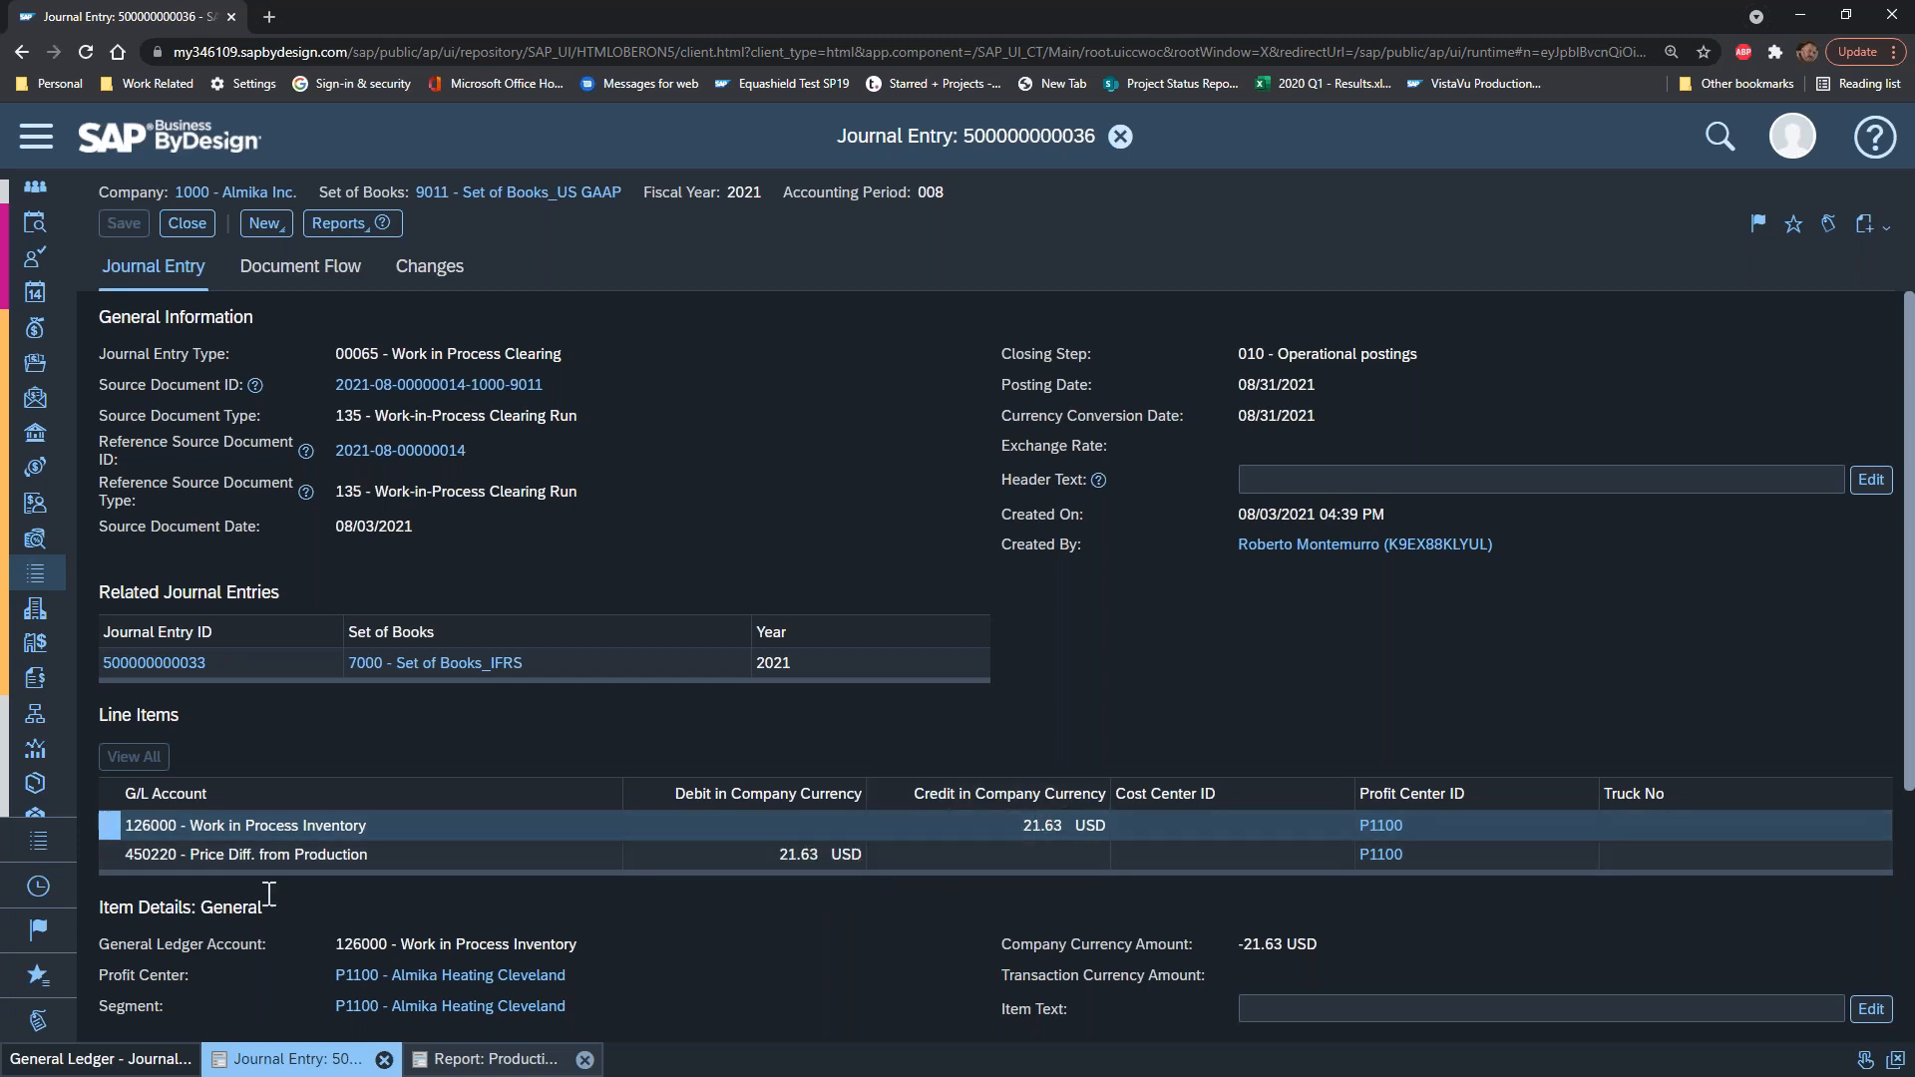
{"action": "left_click", "coordinate": [109, 855]}
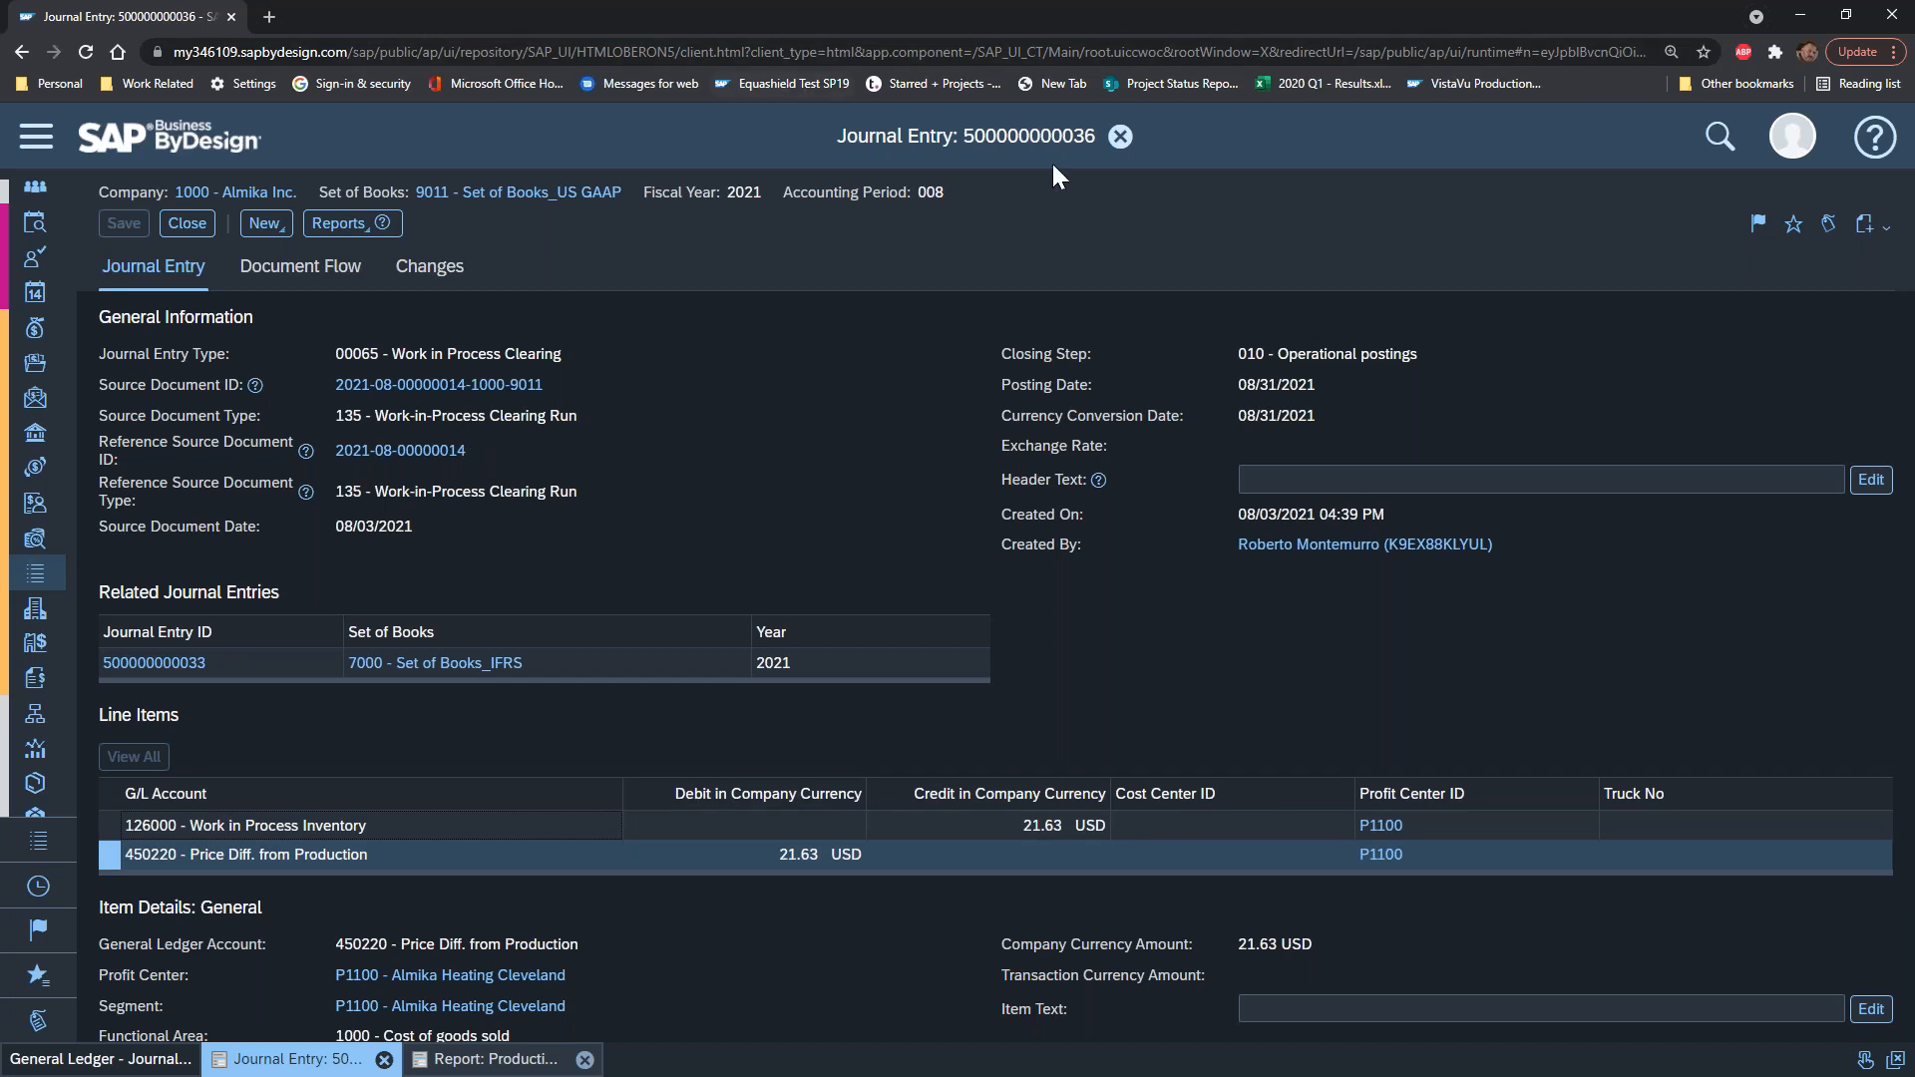
{"action": "left_click", "coordinate": [1120, 136]}
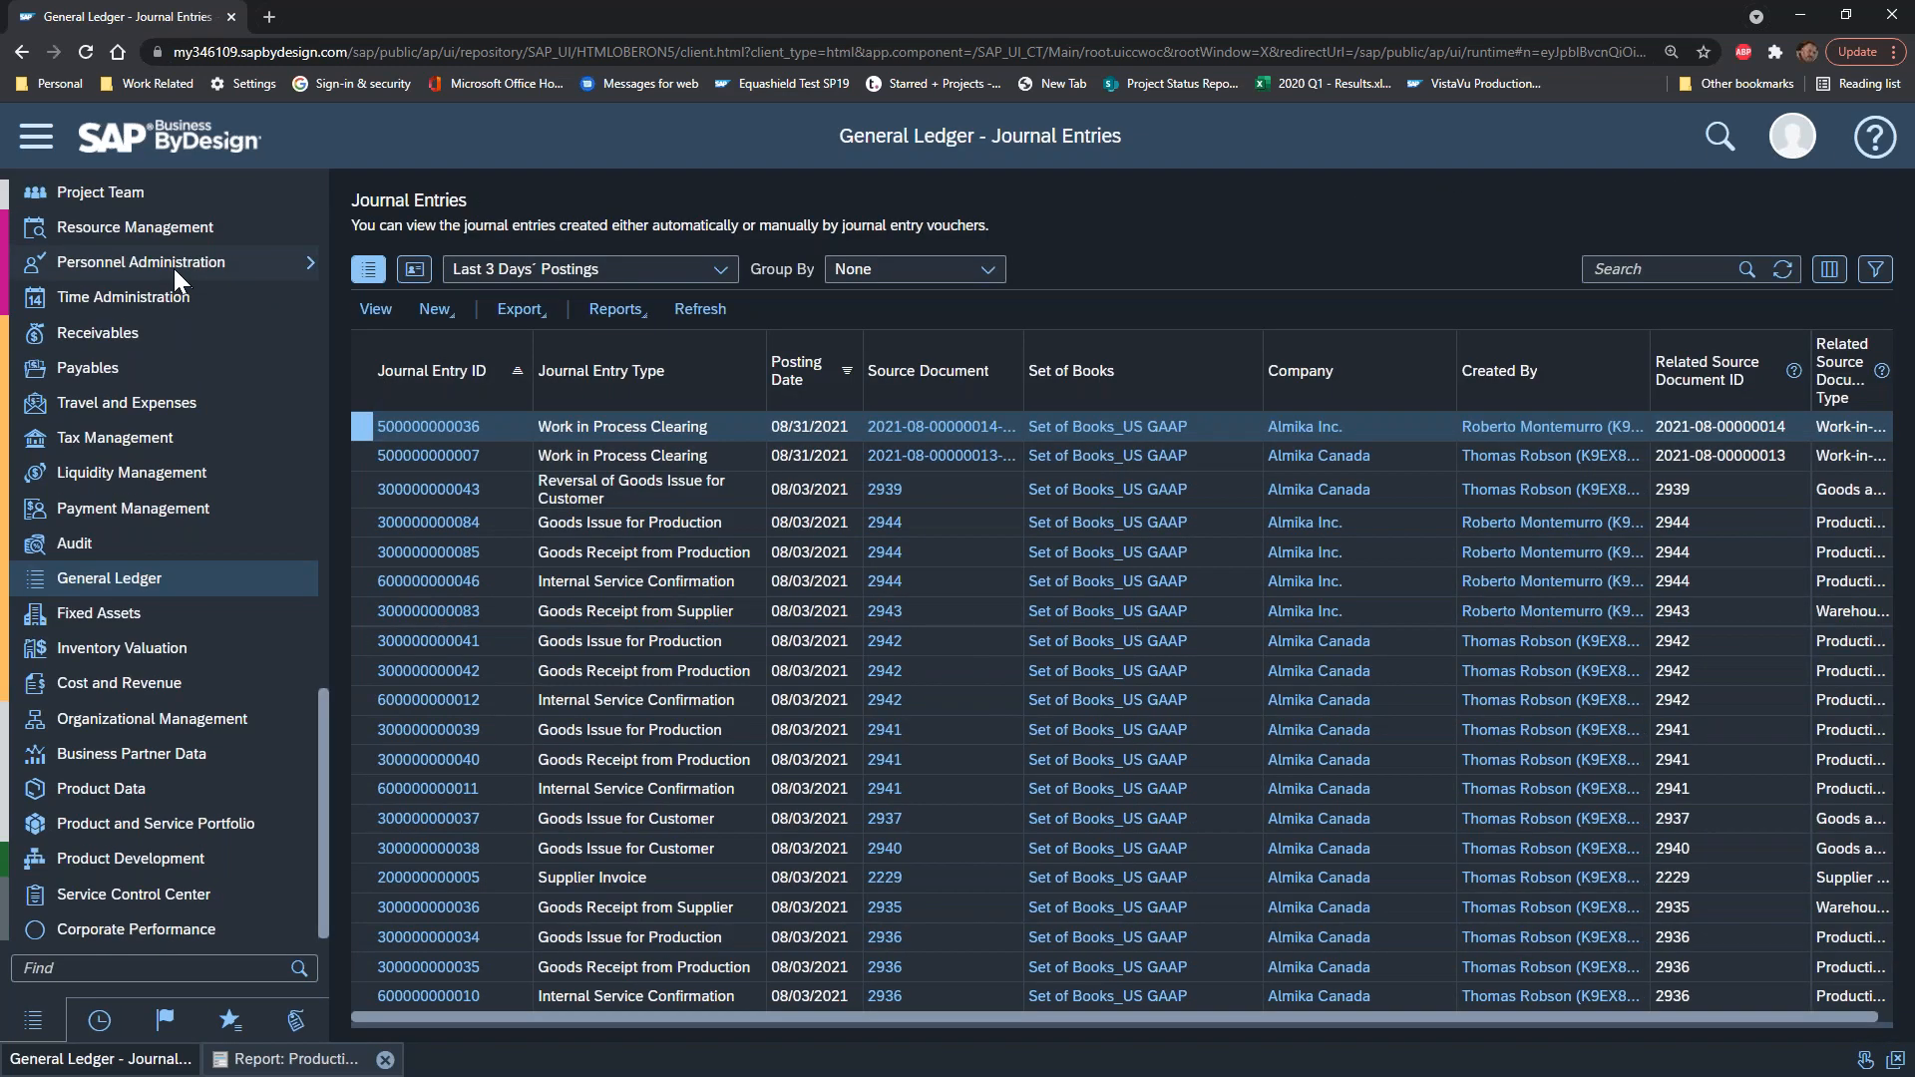
Step: Open the Actual Cost Rollup runs in Inventory Valuation and review the settings of the Maple Table Test run
{"action": "scroll", "coordinate": [174, 267], "scroll_direction": "up", "scroll_amount": 8}
{"action": "scroll", "coordinate": [189, 284], "scroll_direction": "down", "scroll_amount": 8}
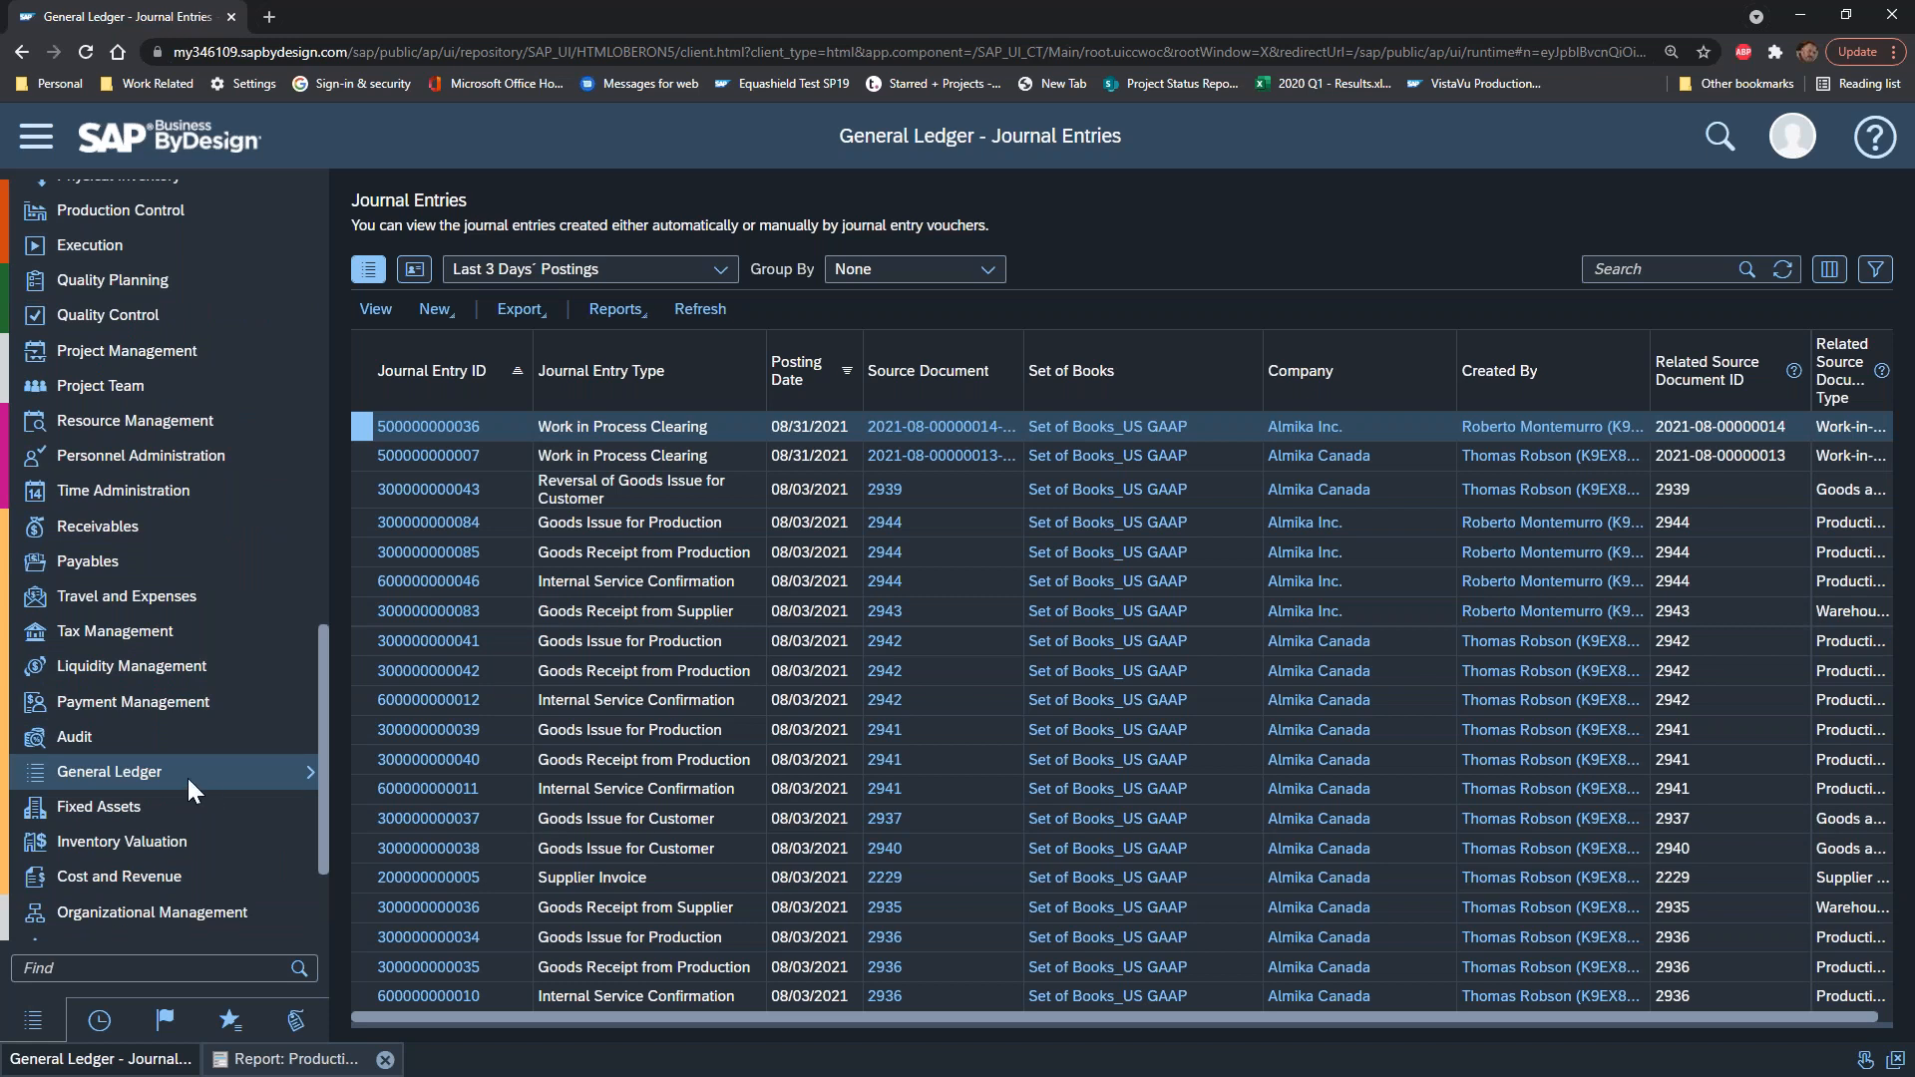
{"action": "mouse_move", "coordinate": [187, 778]}
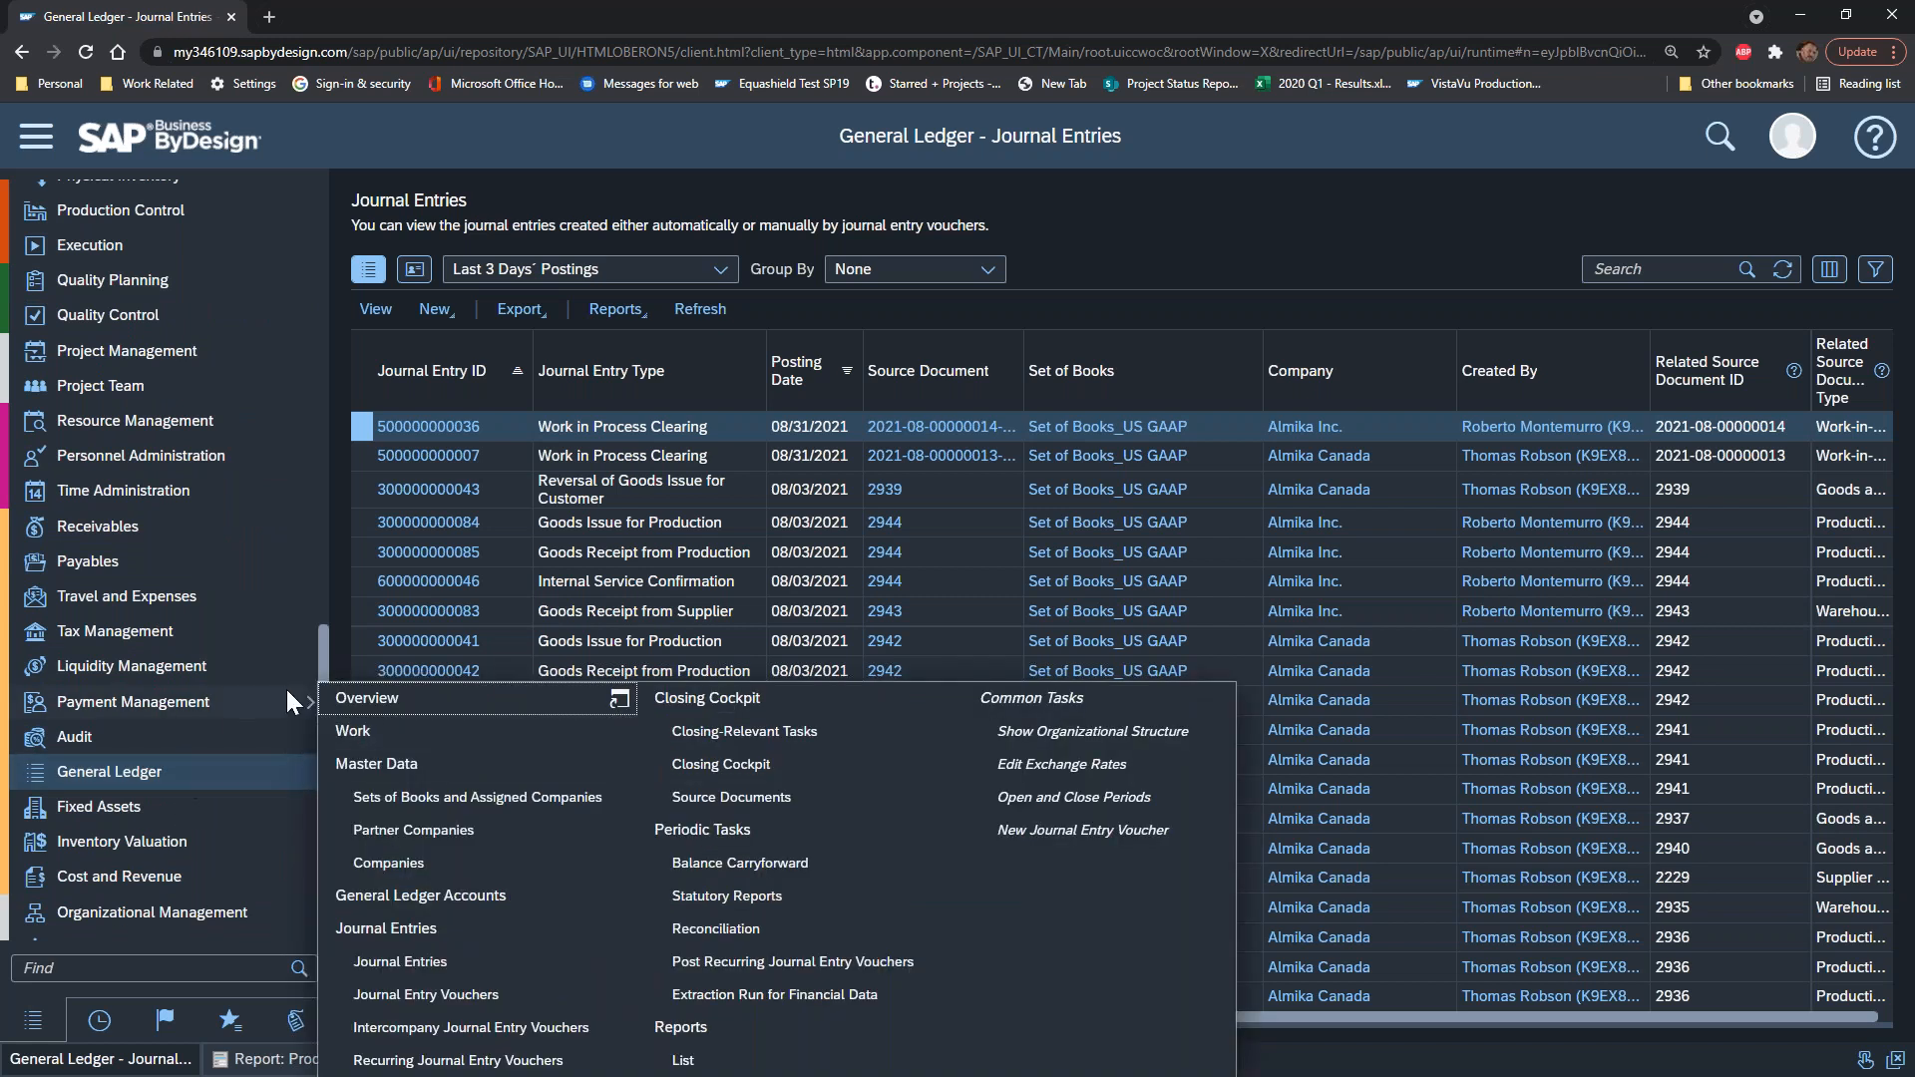
{"action": "mouse_move", "coordinate": [182, 840]}
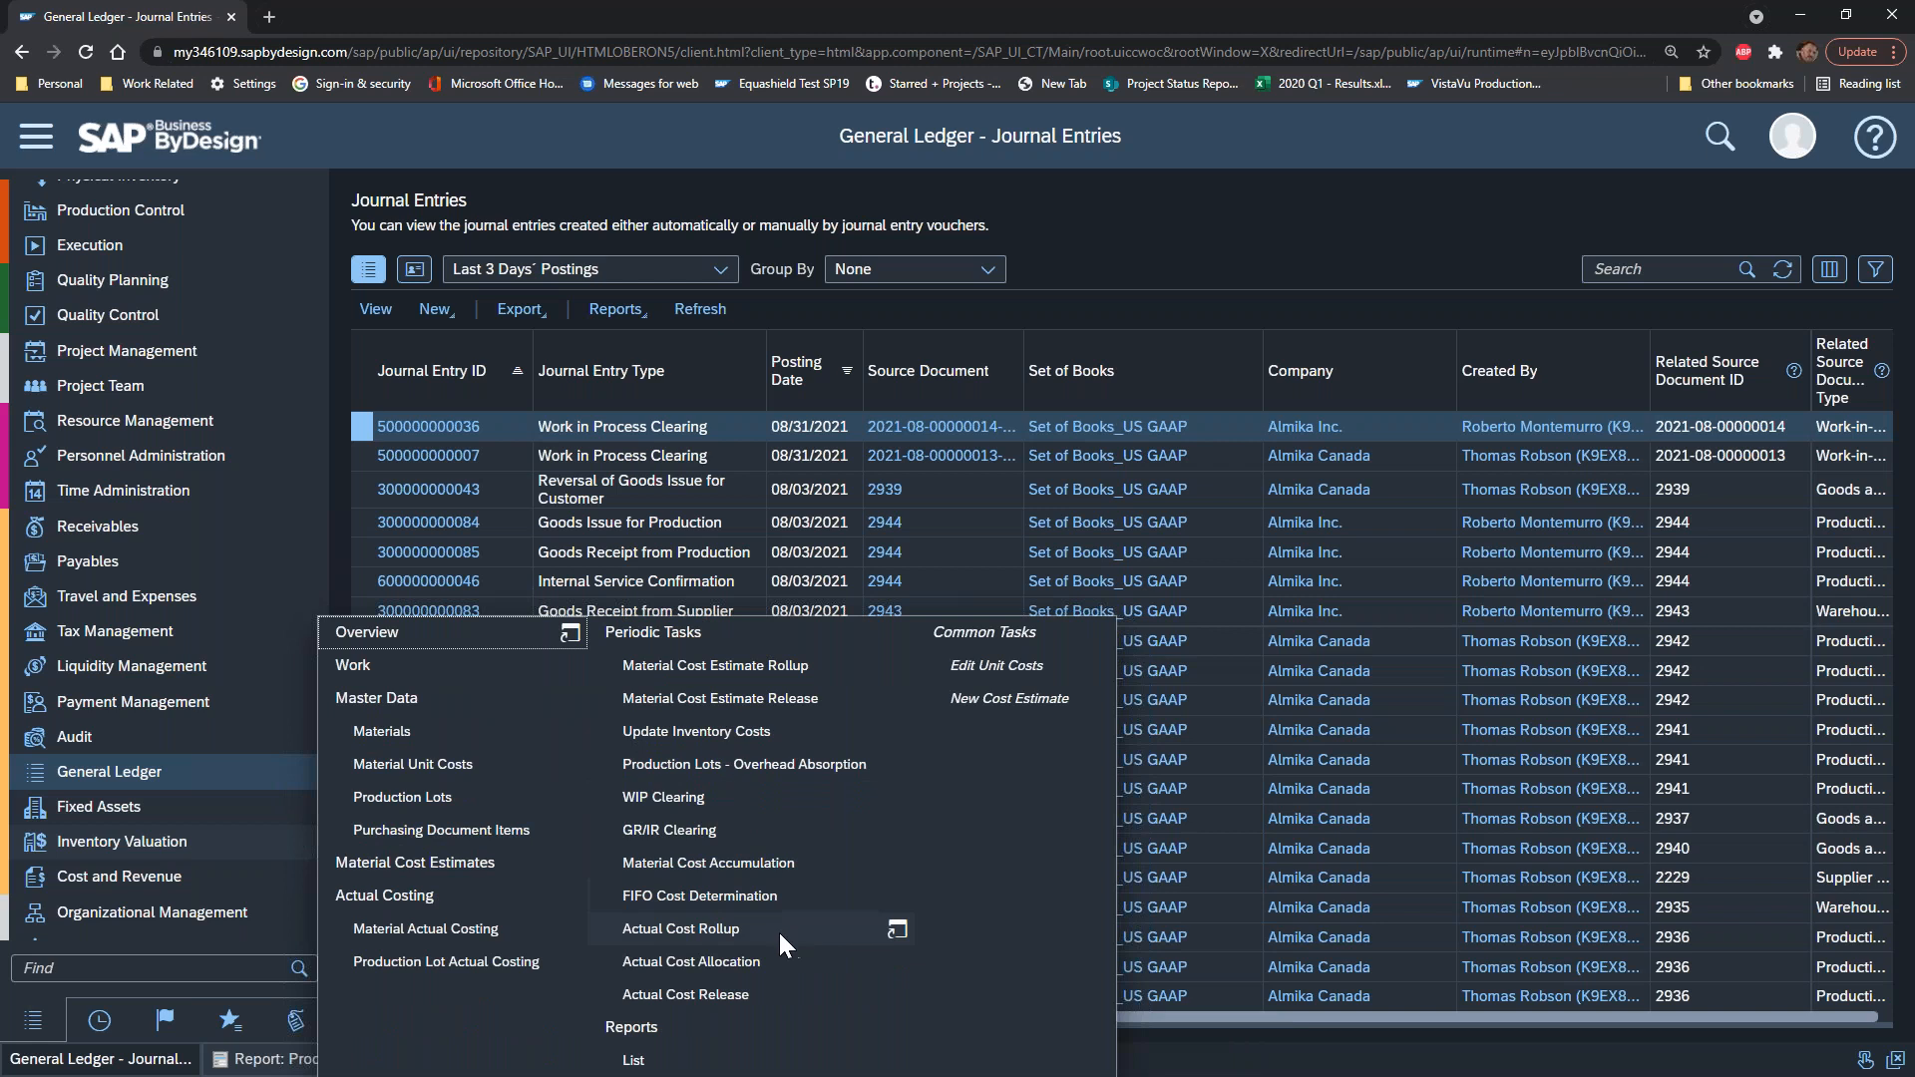
{"action": "left_click", "coordinate": [732, 928]}
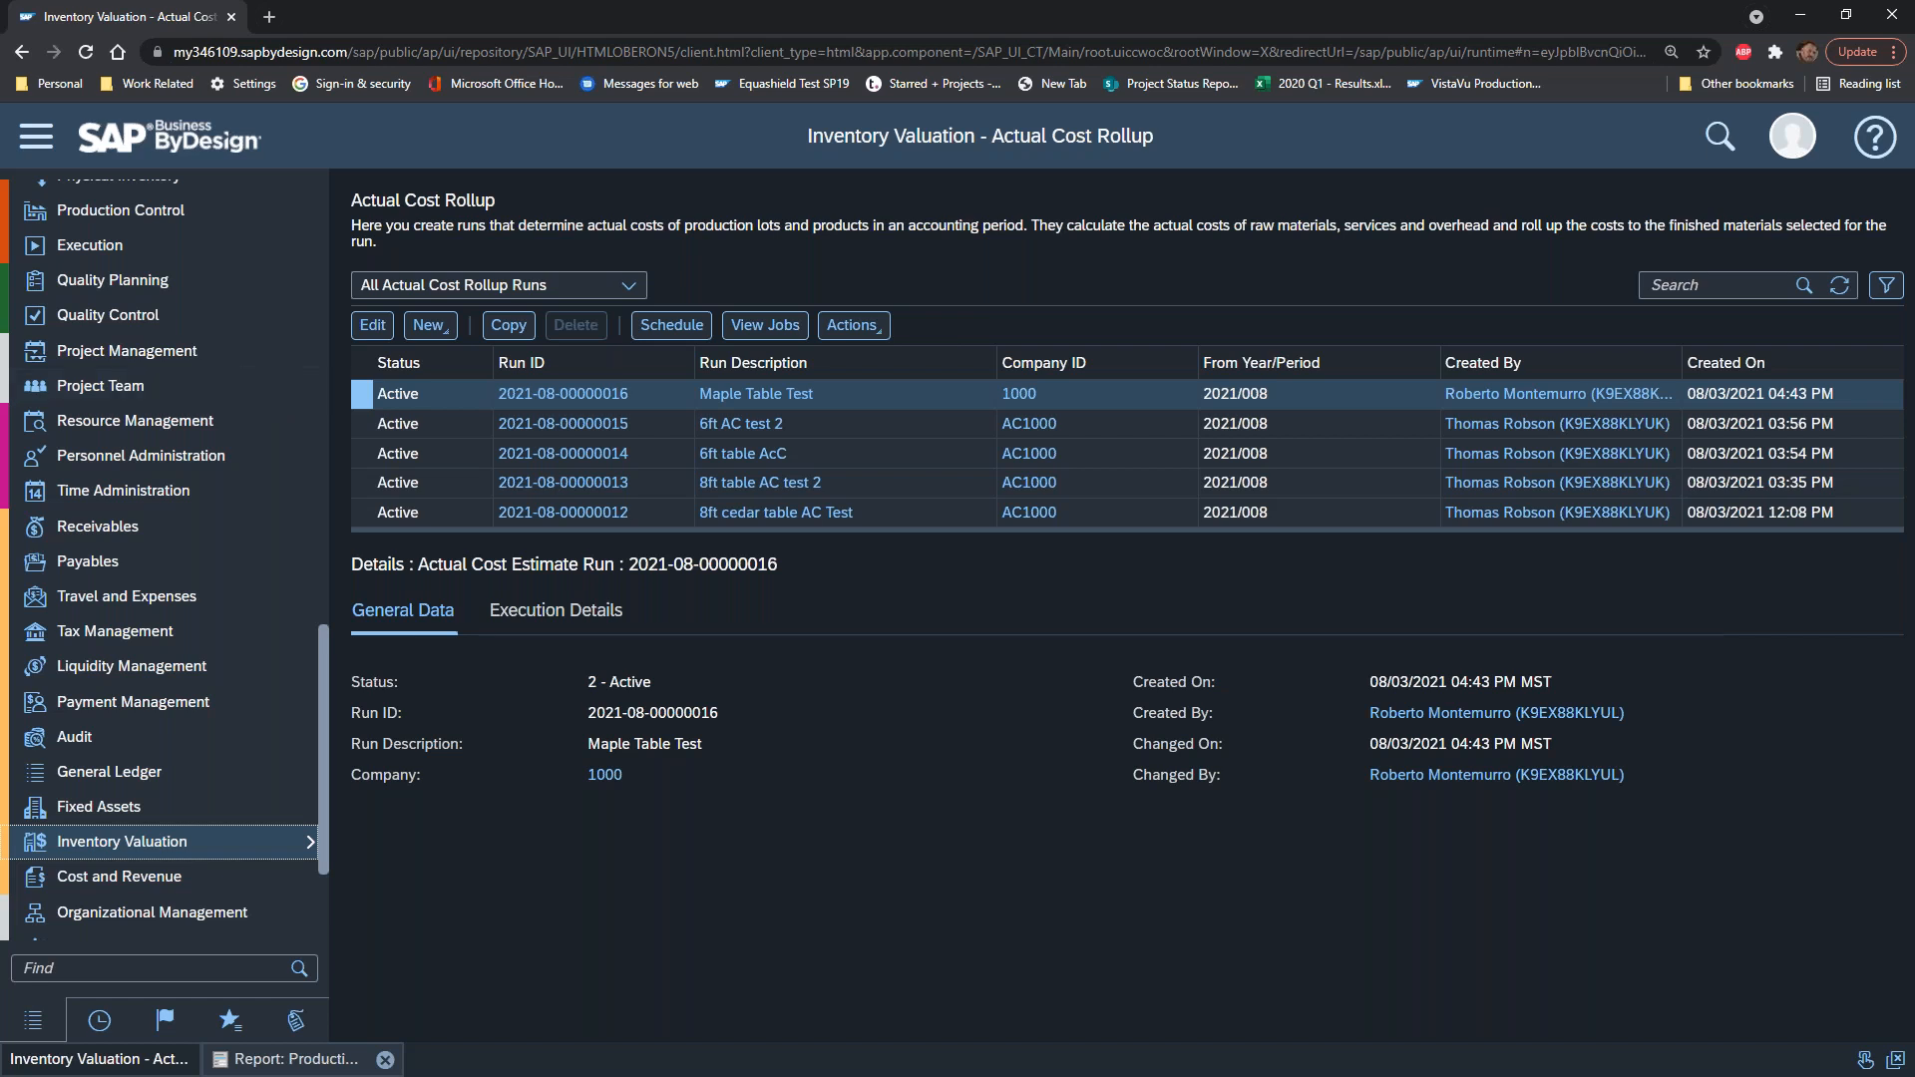
{"action": "left_click", "coordinate": [373, 325]}
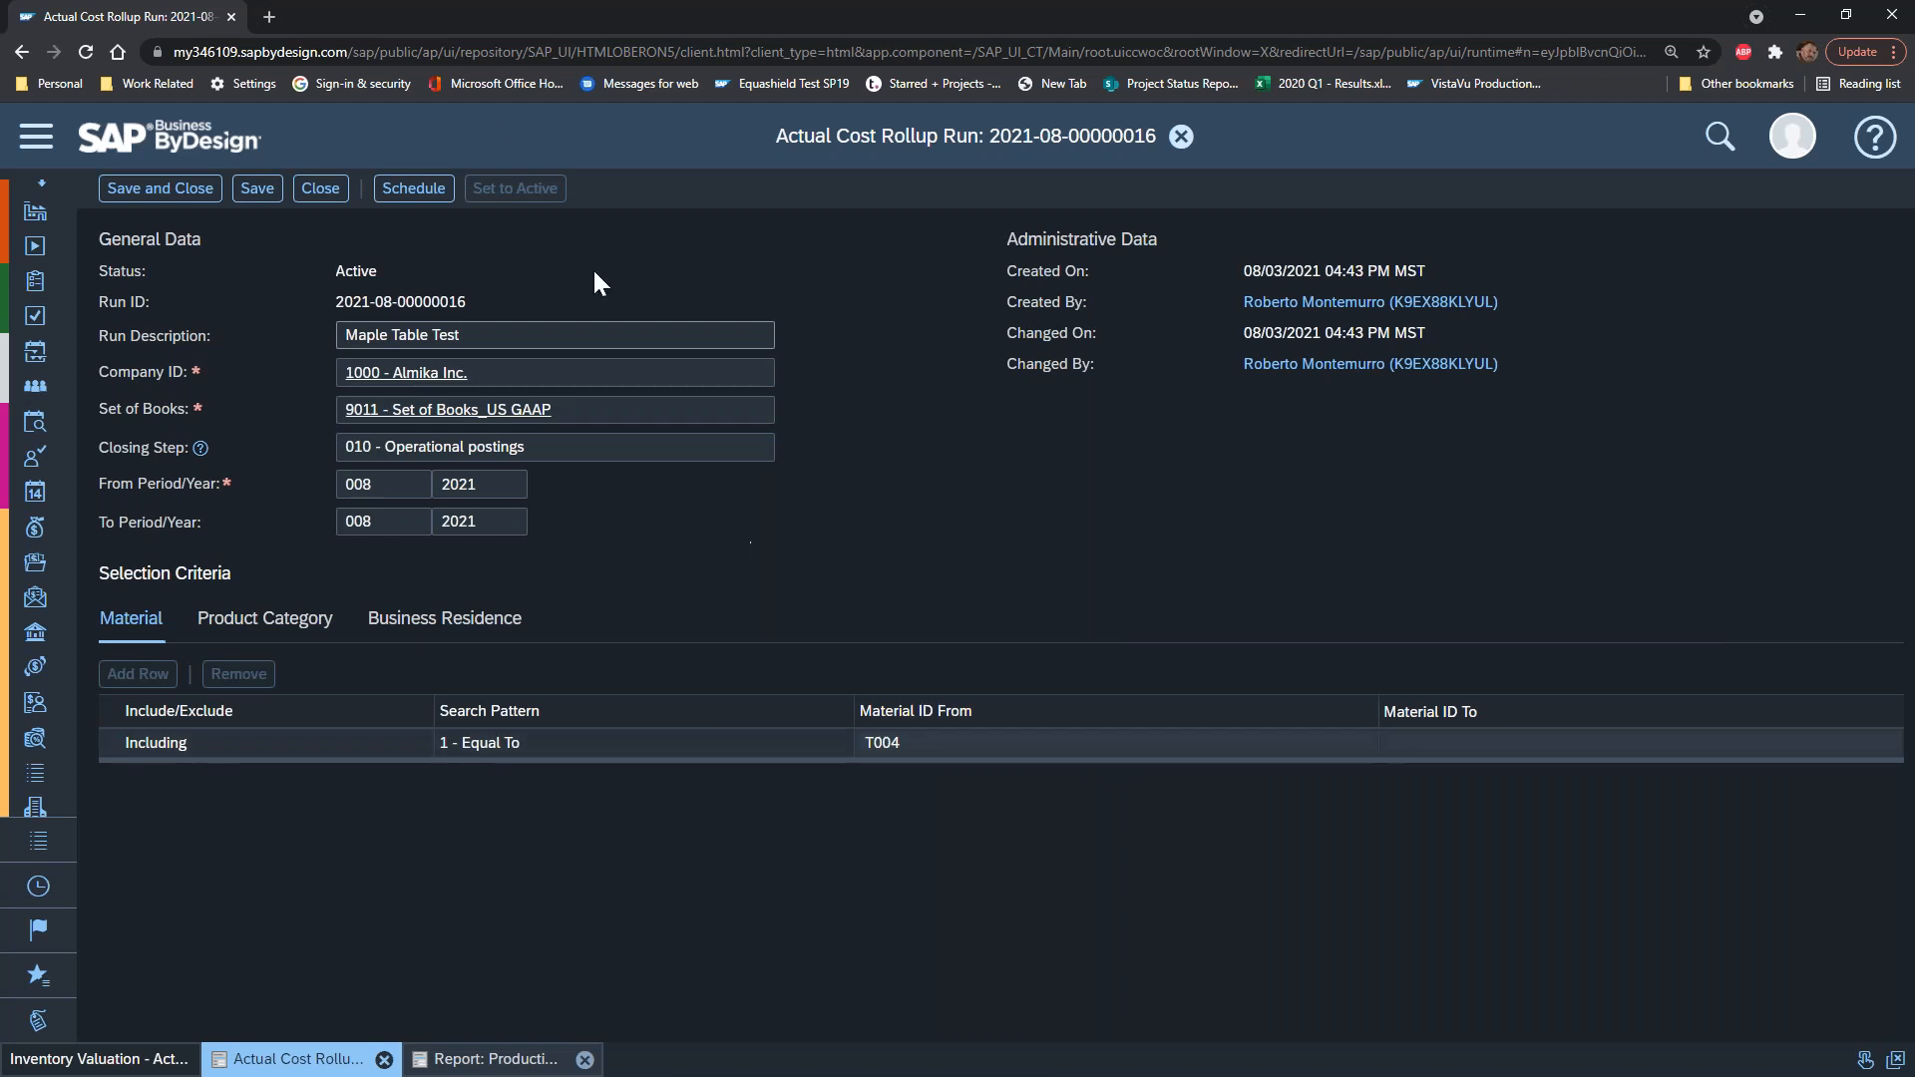
{"action": "left_click", "coordinate": [321, 189]}
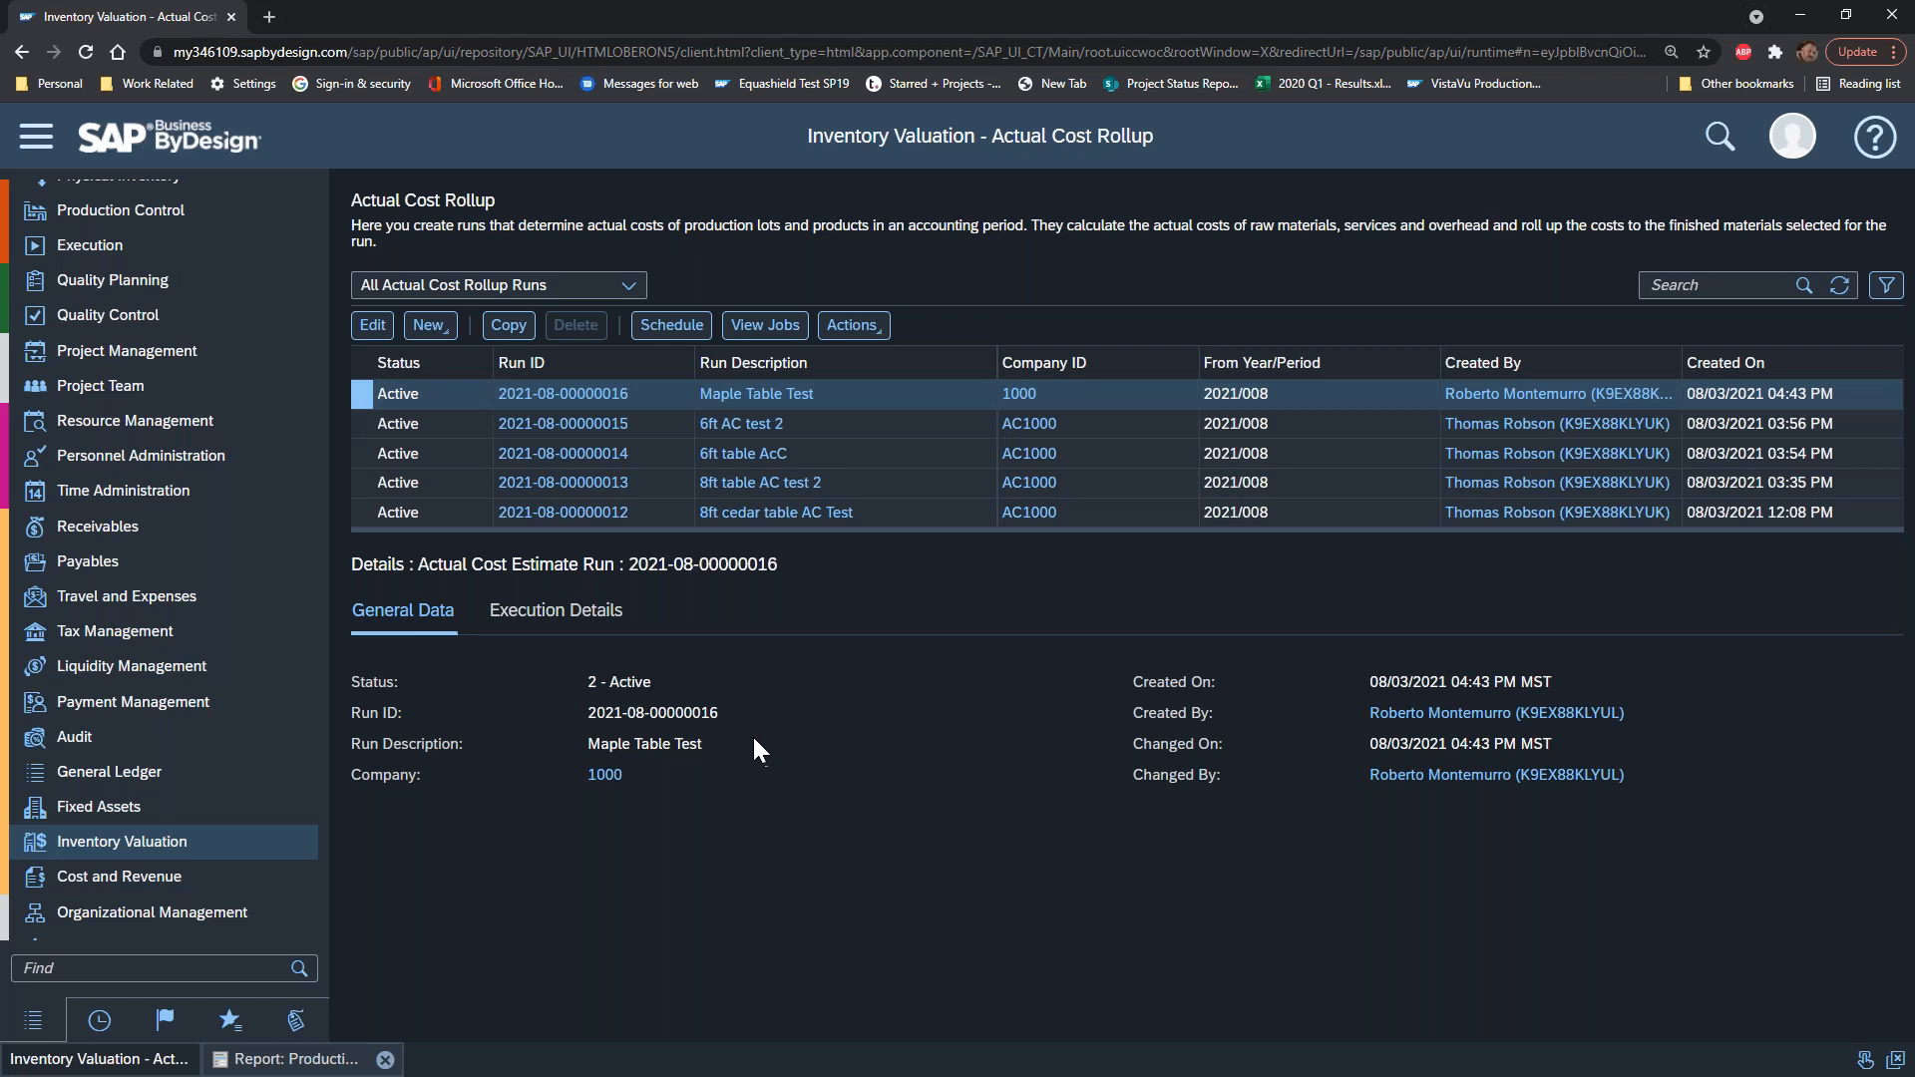
Step: Examine the error messages for production lot 1180 in execution 3-9011 of the Maple Table Test run
{"action": "left_click", "coordinate": [549, 610]}
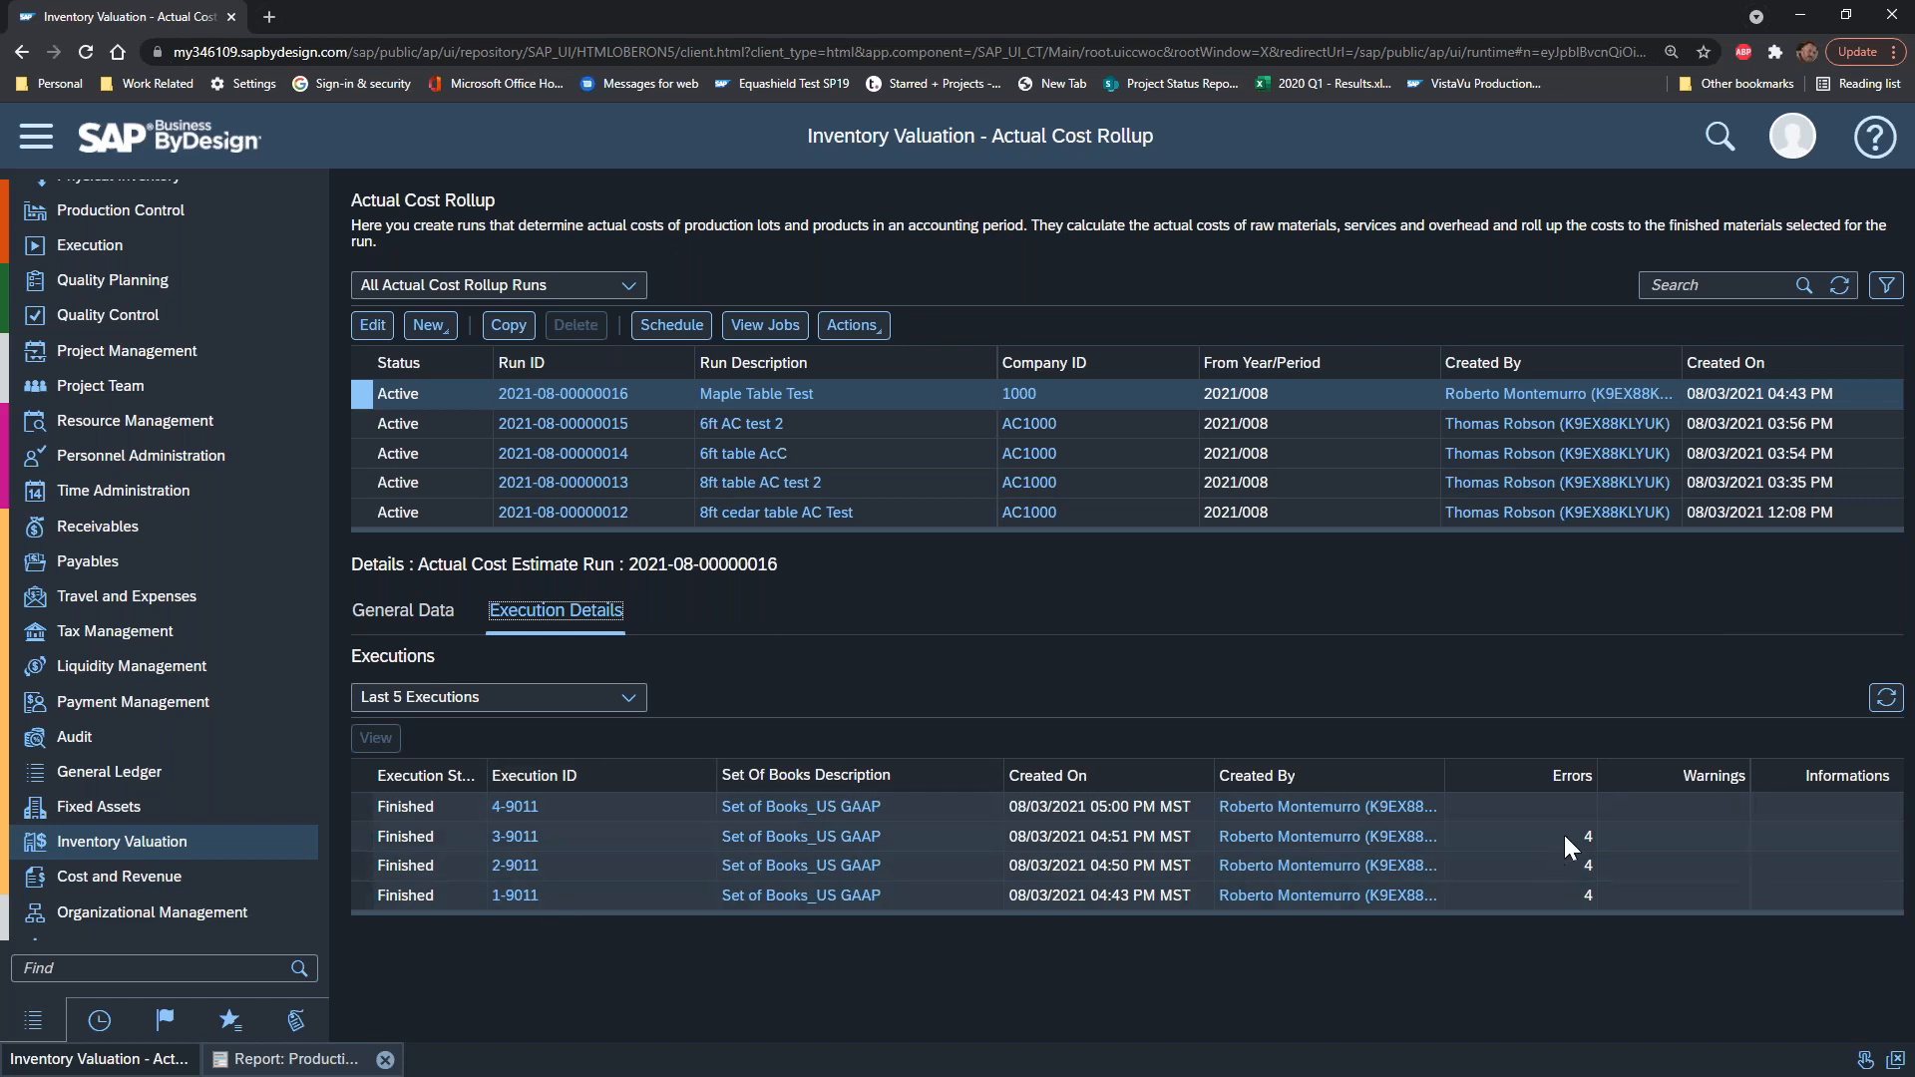
{"action": "left_click", "coordinate": [527, 843]}
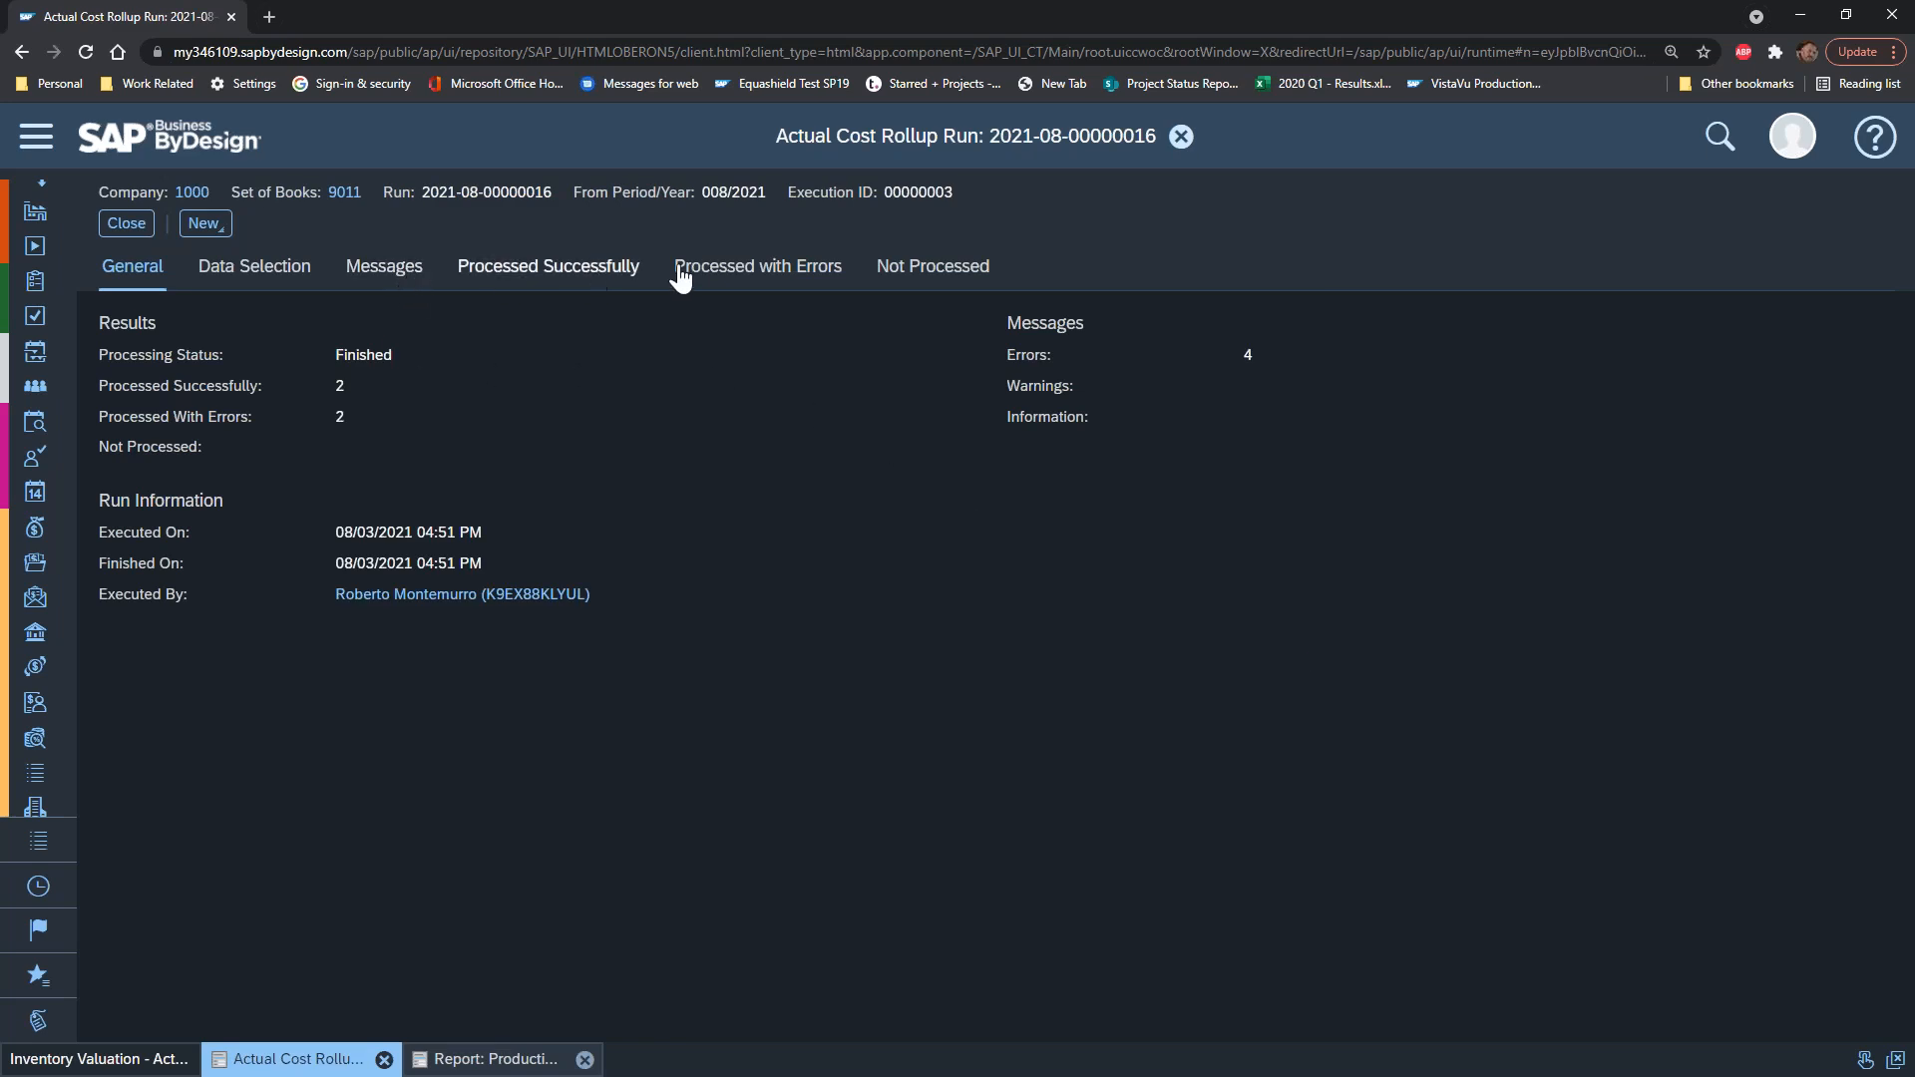
{"action": "left_click", "coordinate": [758, 266]}
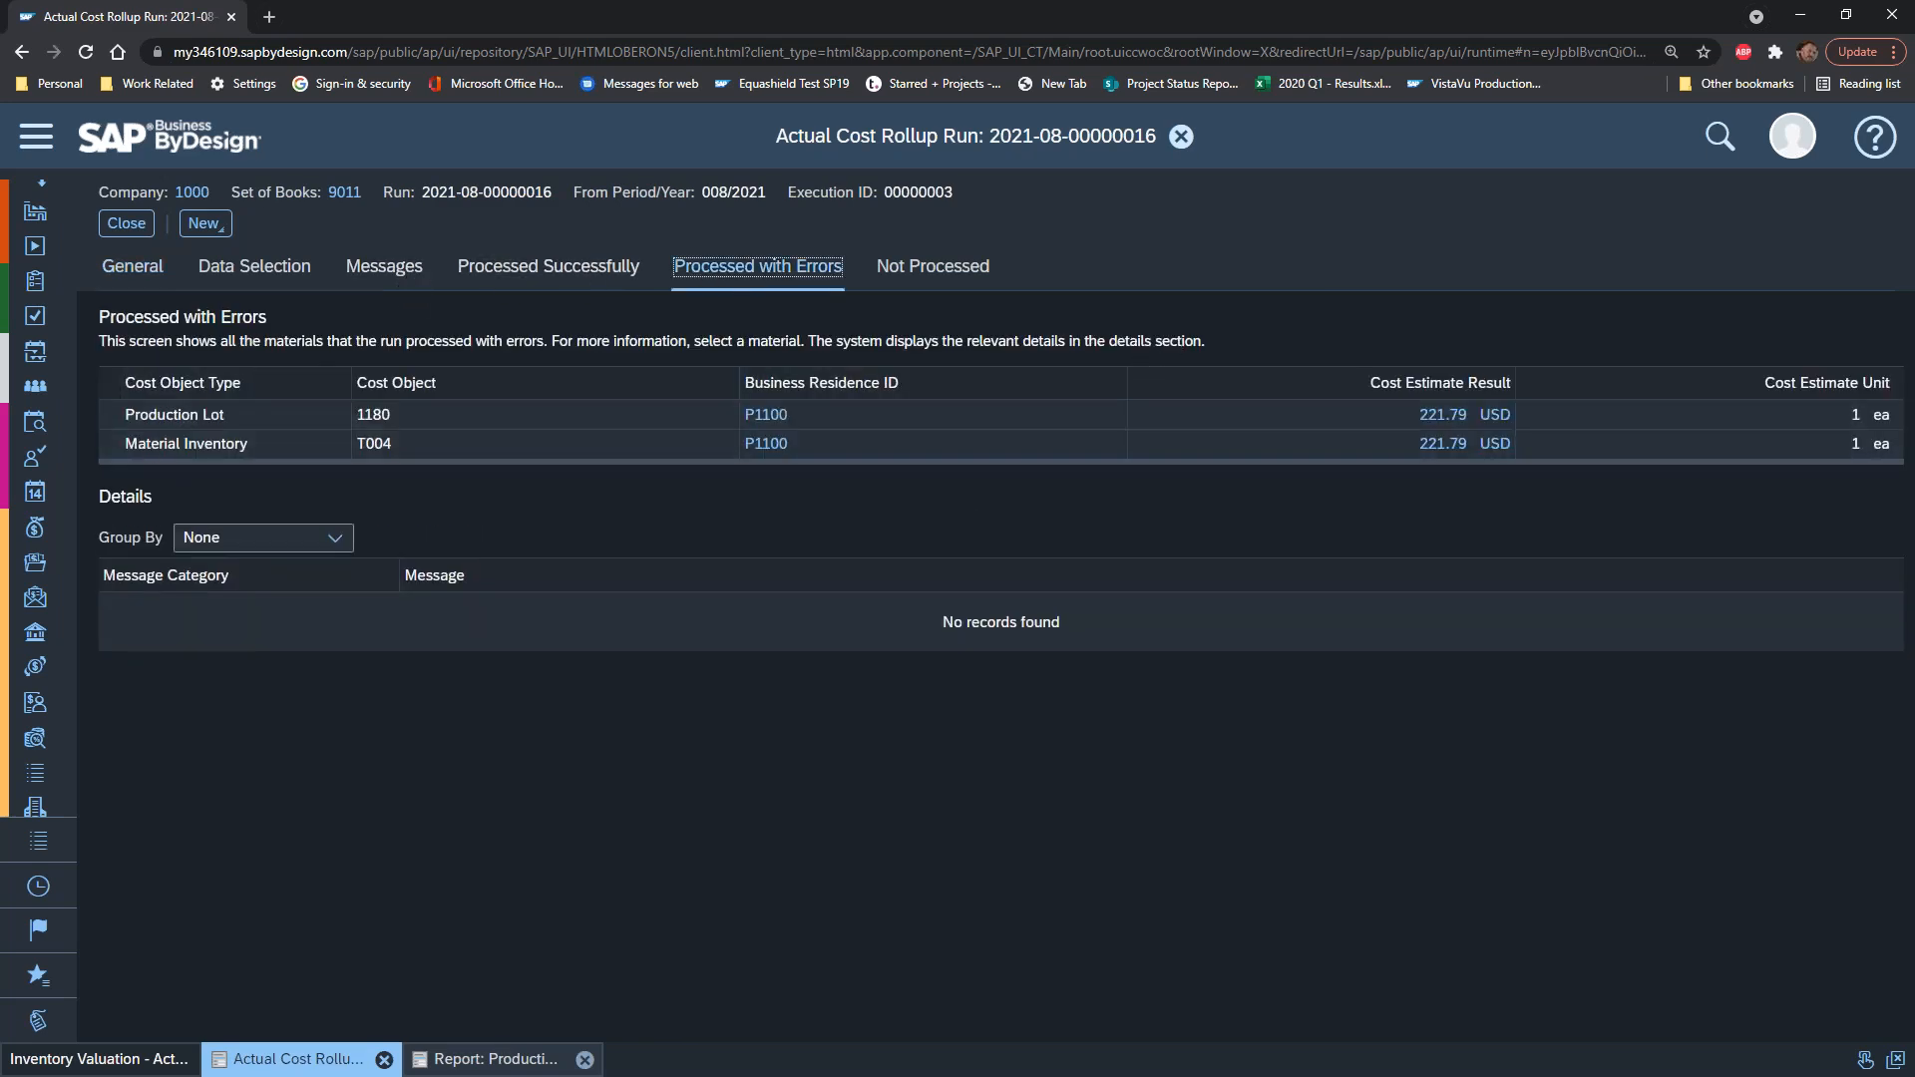
{"action": "left_click", "coordinate": [106, 413]}
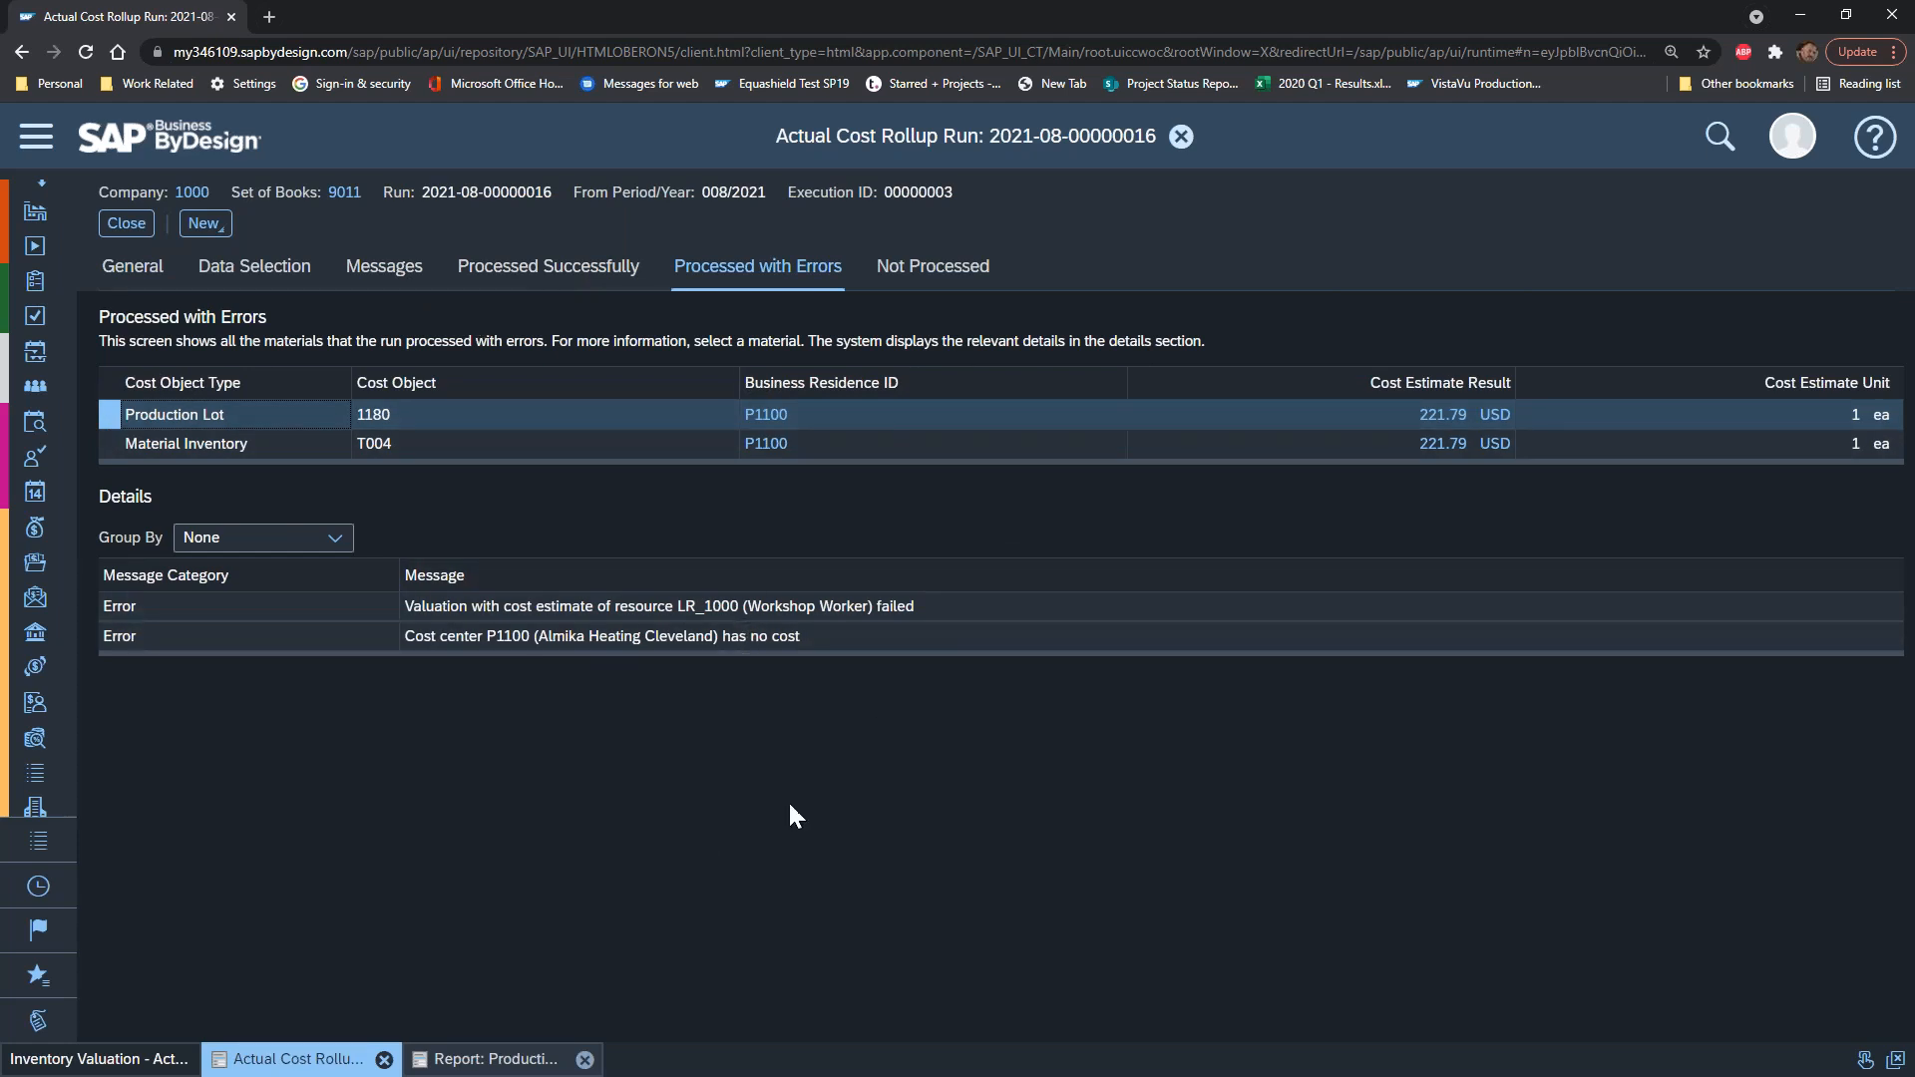
{"action": "left_click", "coordinate": [1181, 136]}
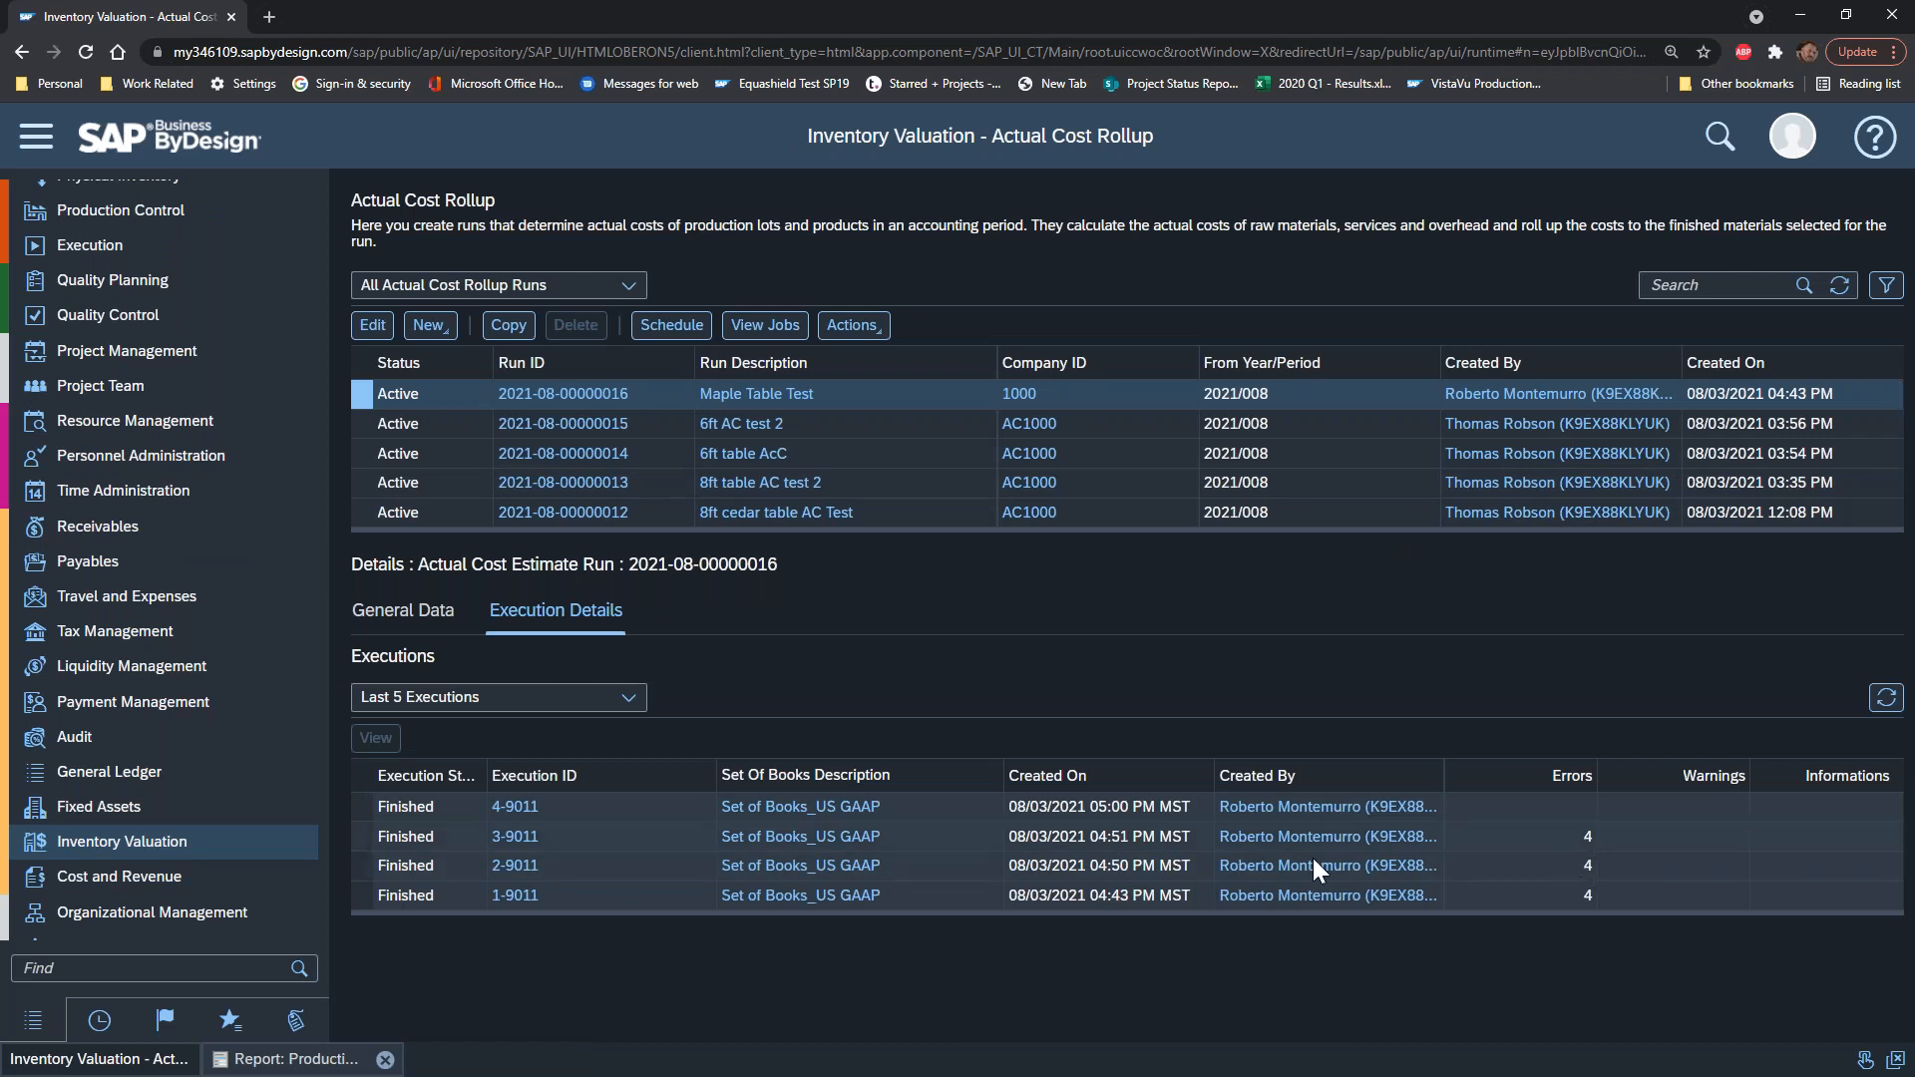
Step: Review the successfully processed objects of execution 4-9011 and open the actual costing overview of material T004
{"action": "left_click", "coordinate": [363, 804]}
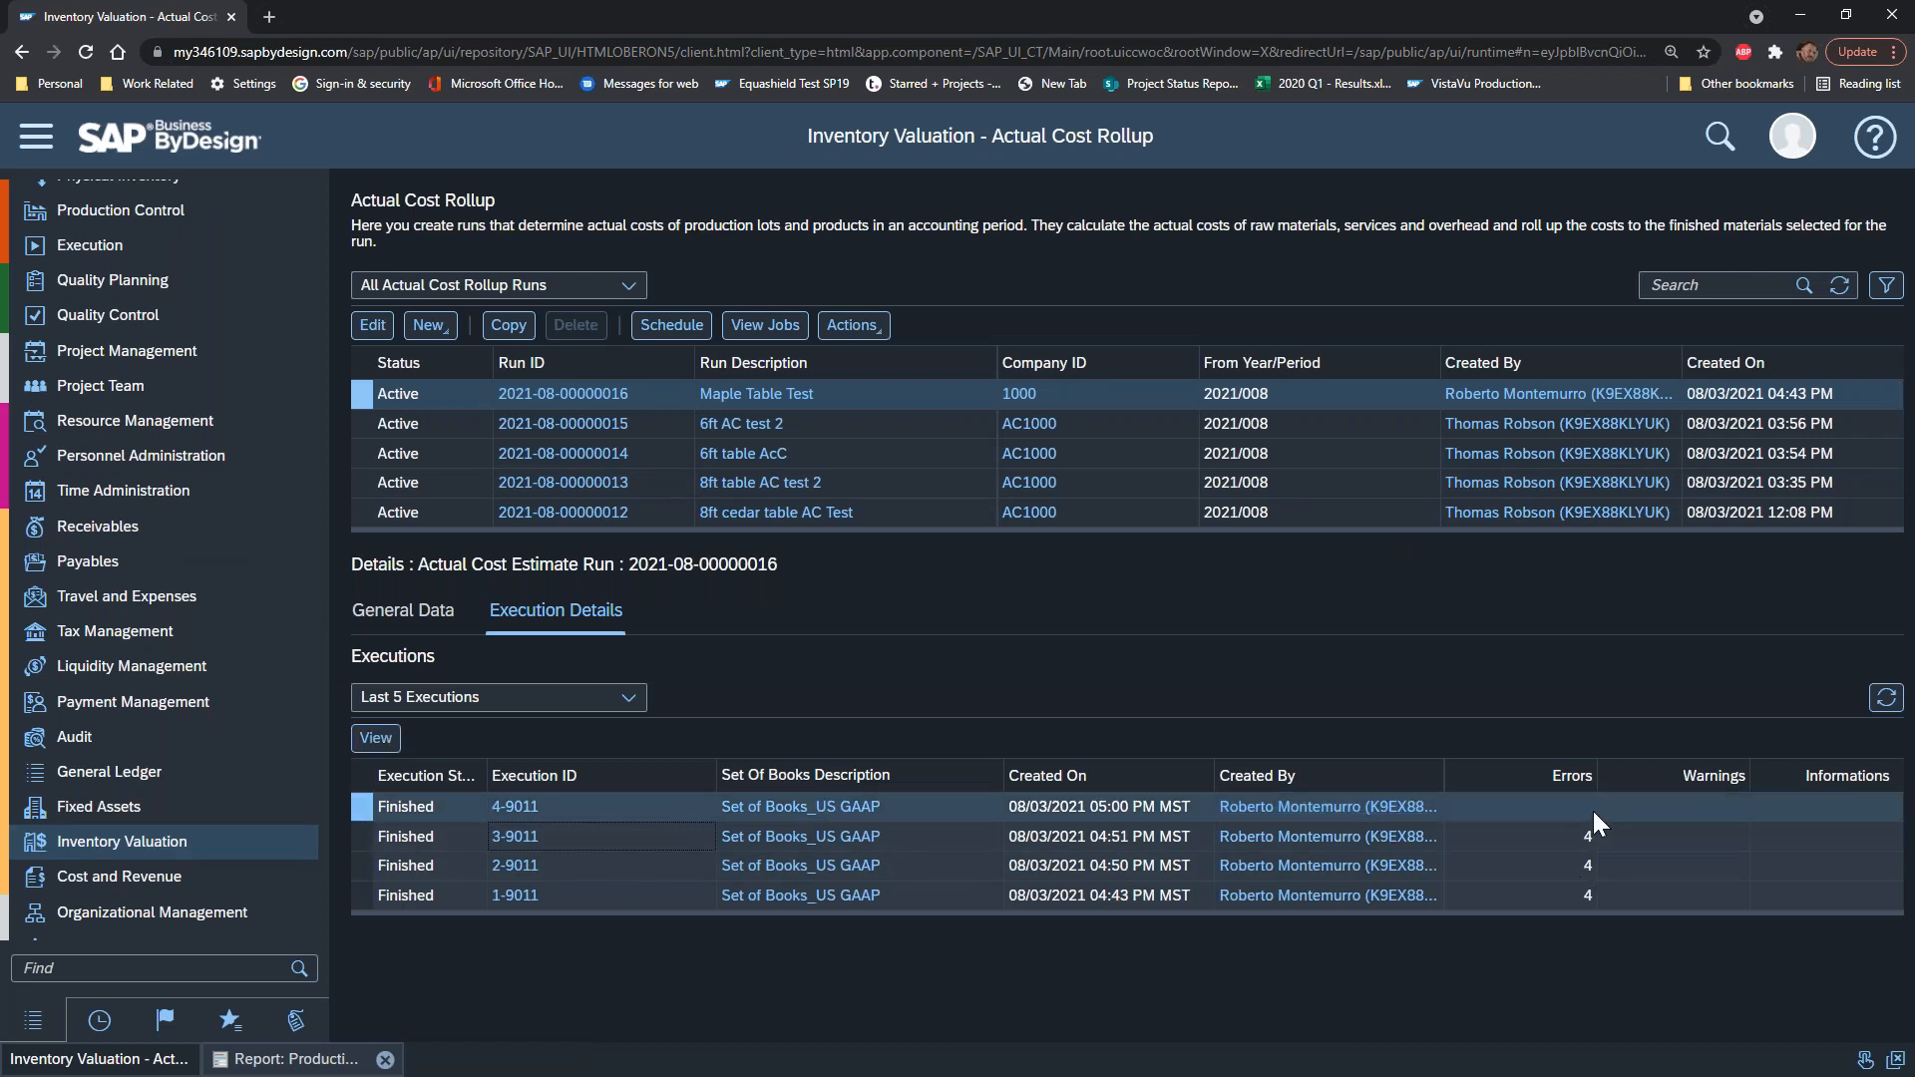
{"action": "left_click", "coordinate": [513, 807]}
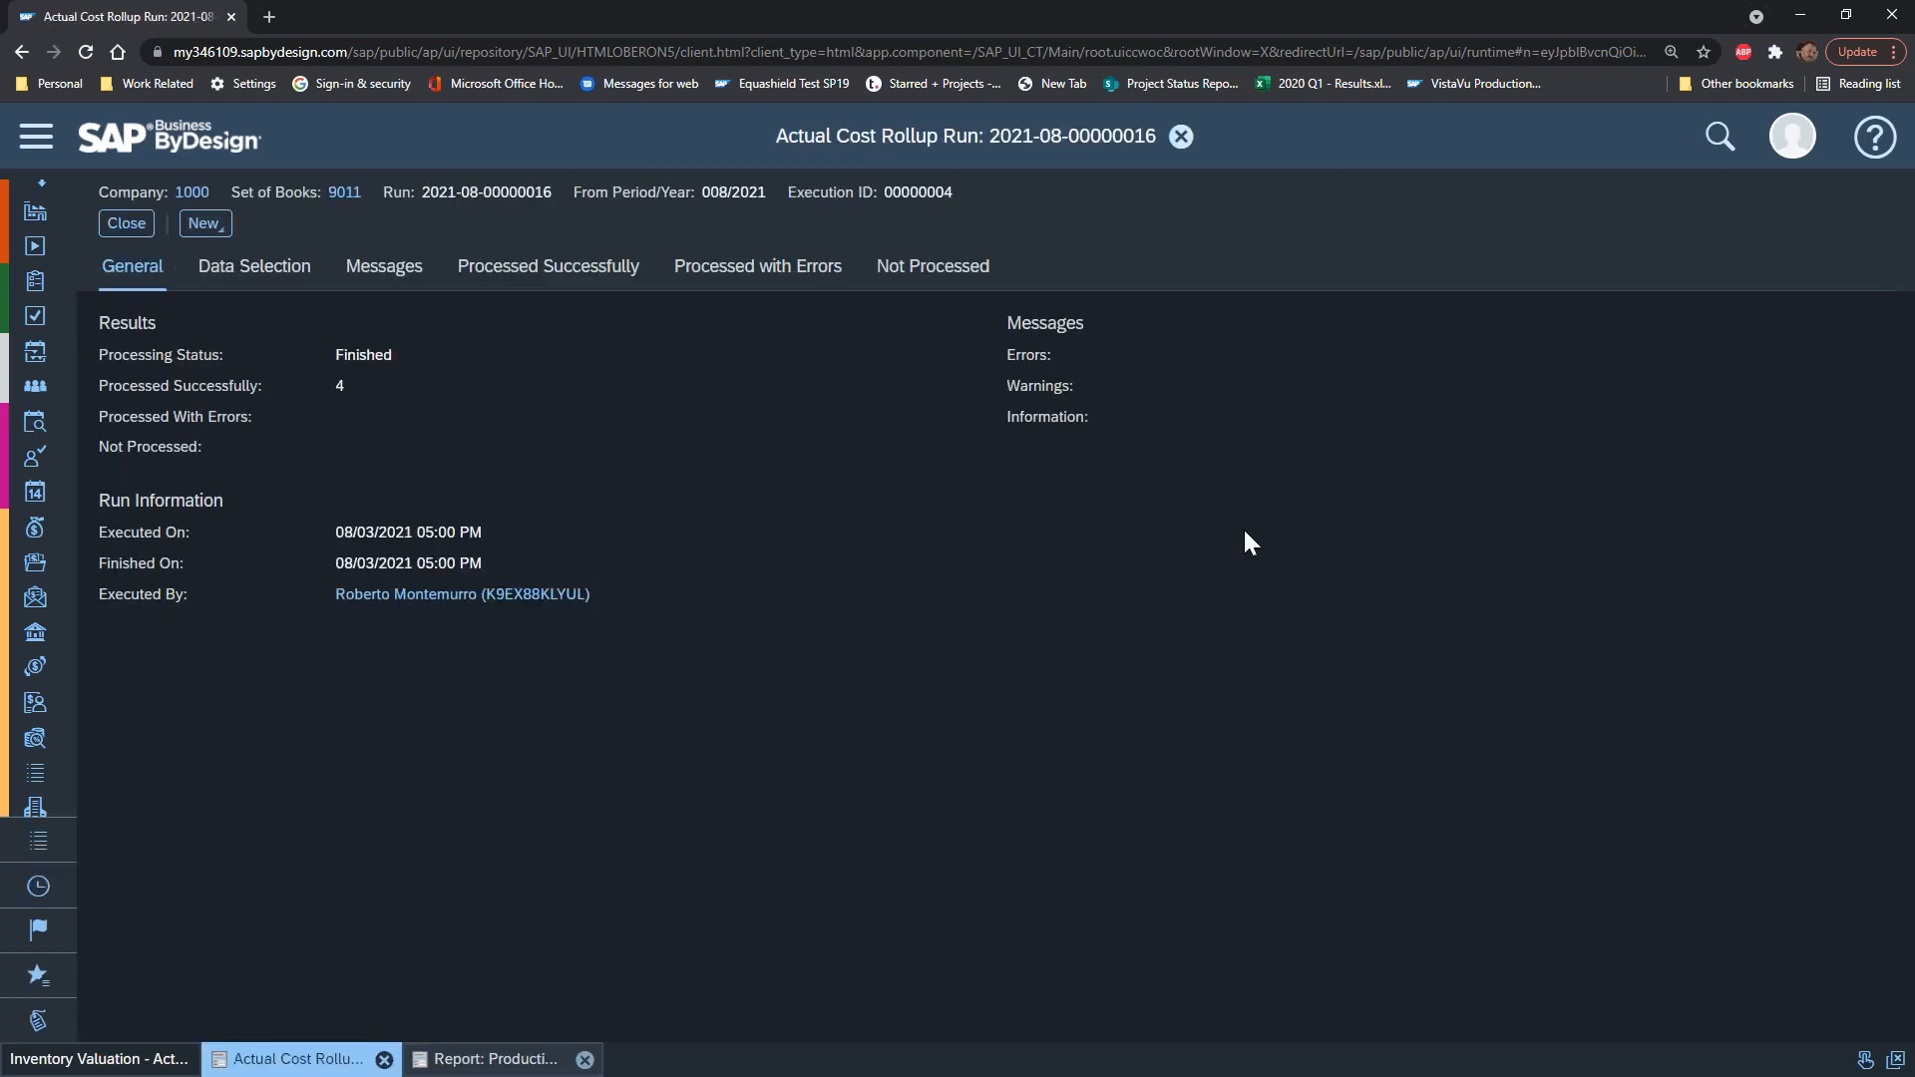
{"action": "left_click", "coordinate": [565, 274]}
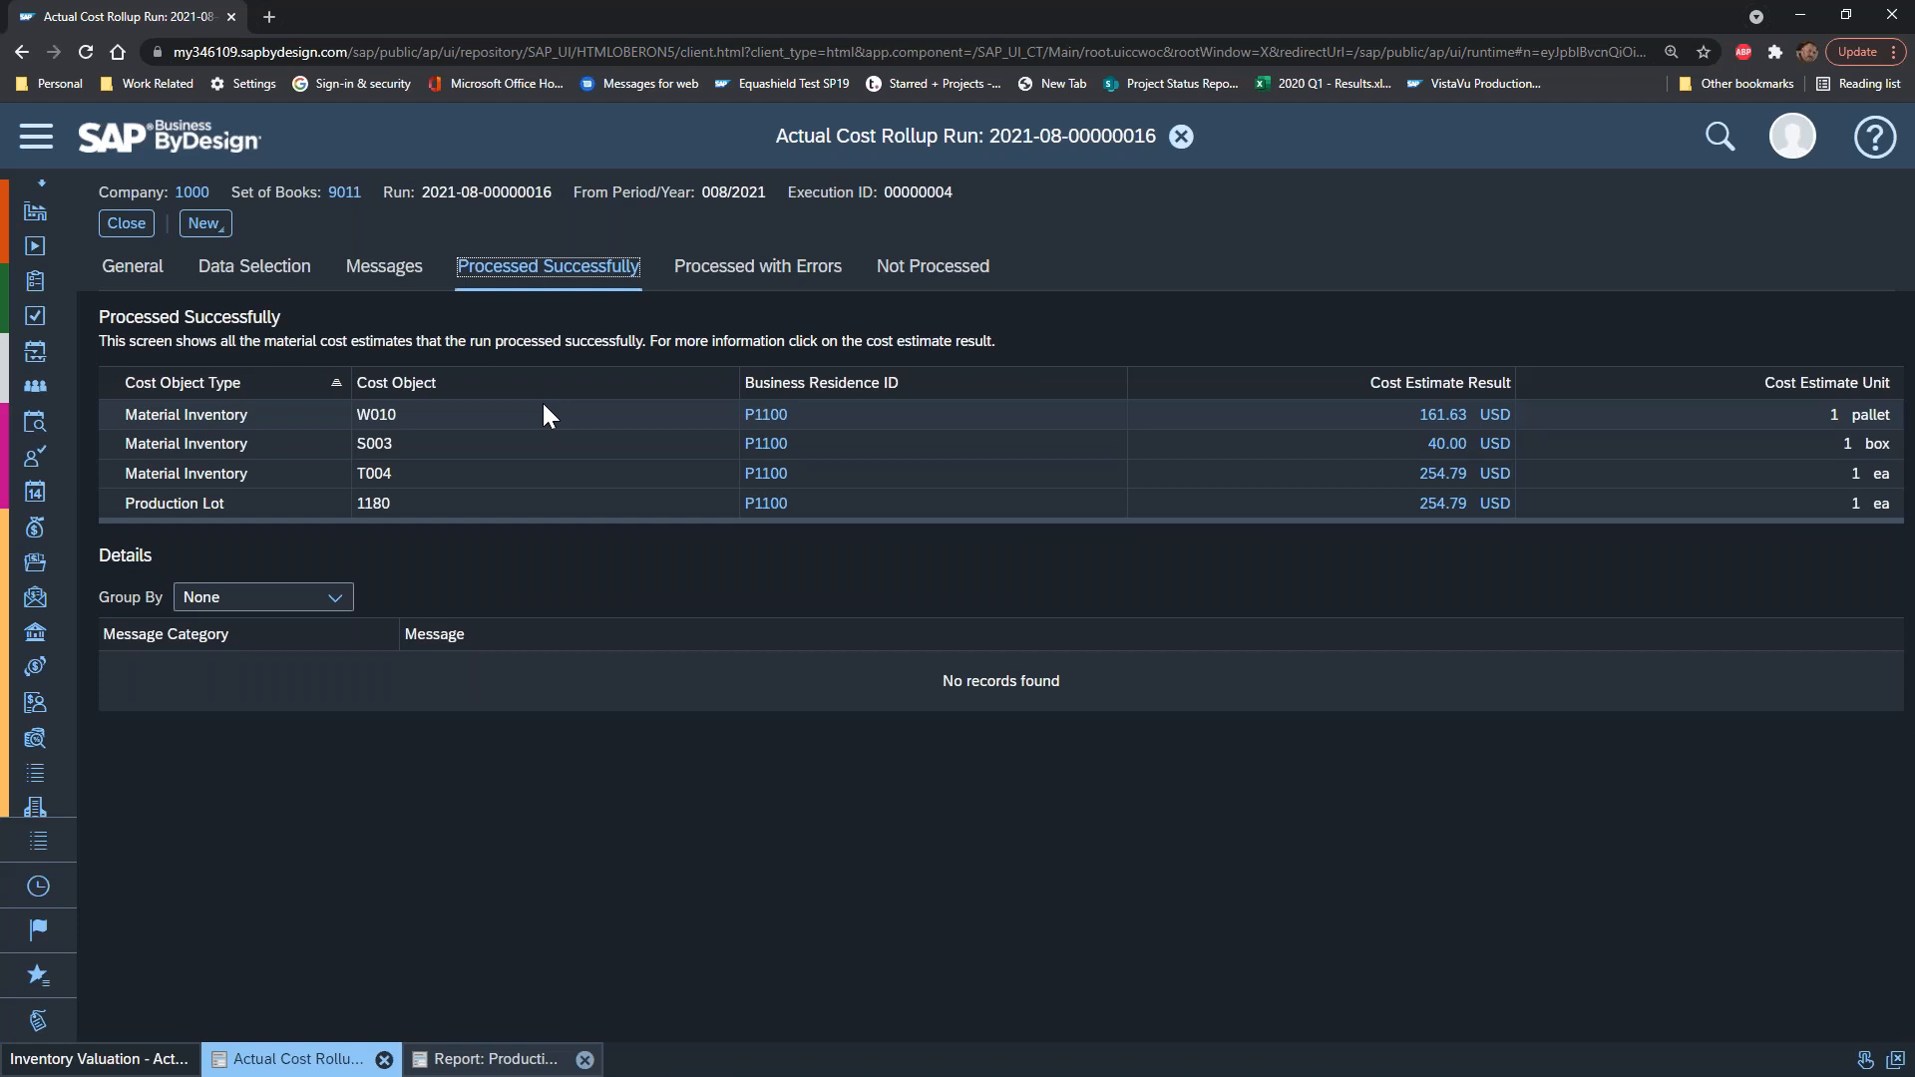
{"action": "left_click", "coordinate": [116, 476]}
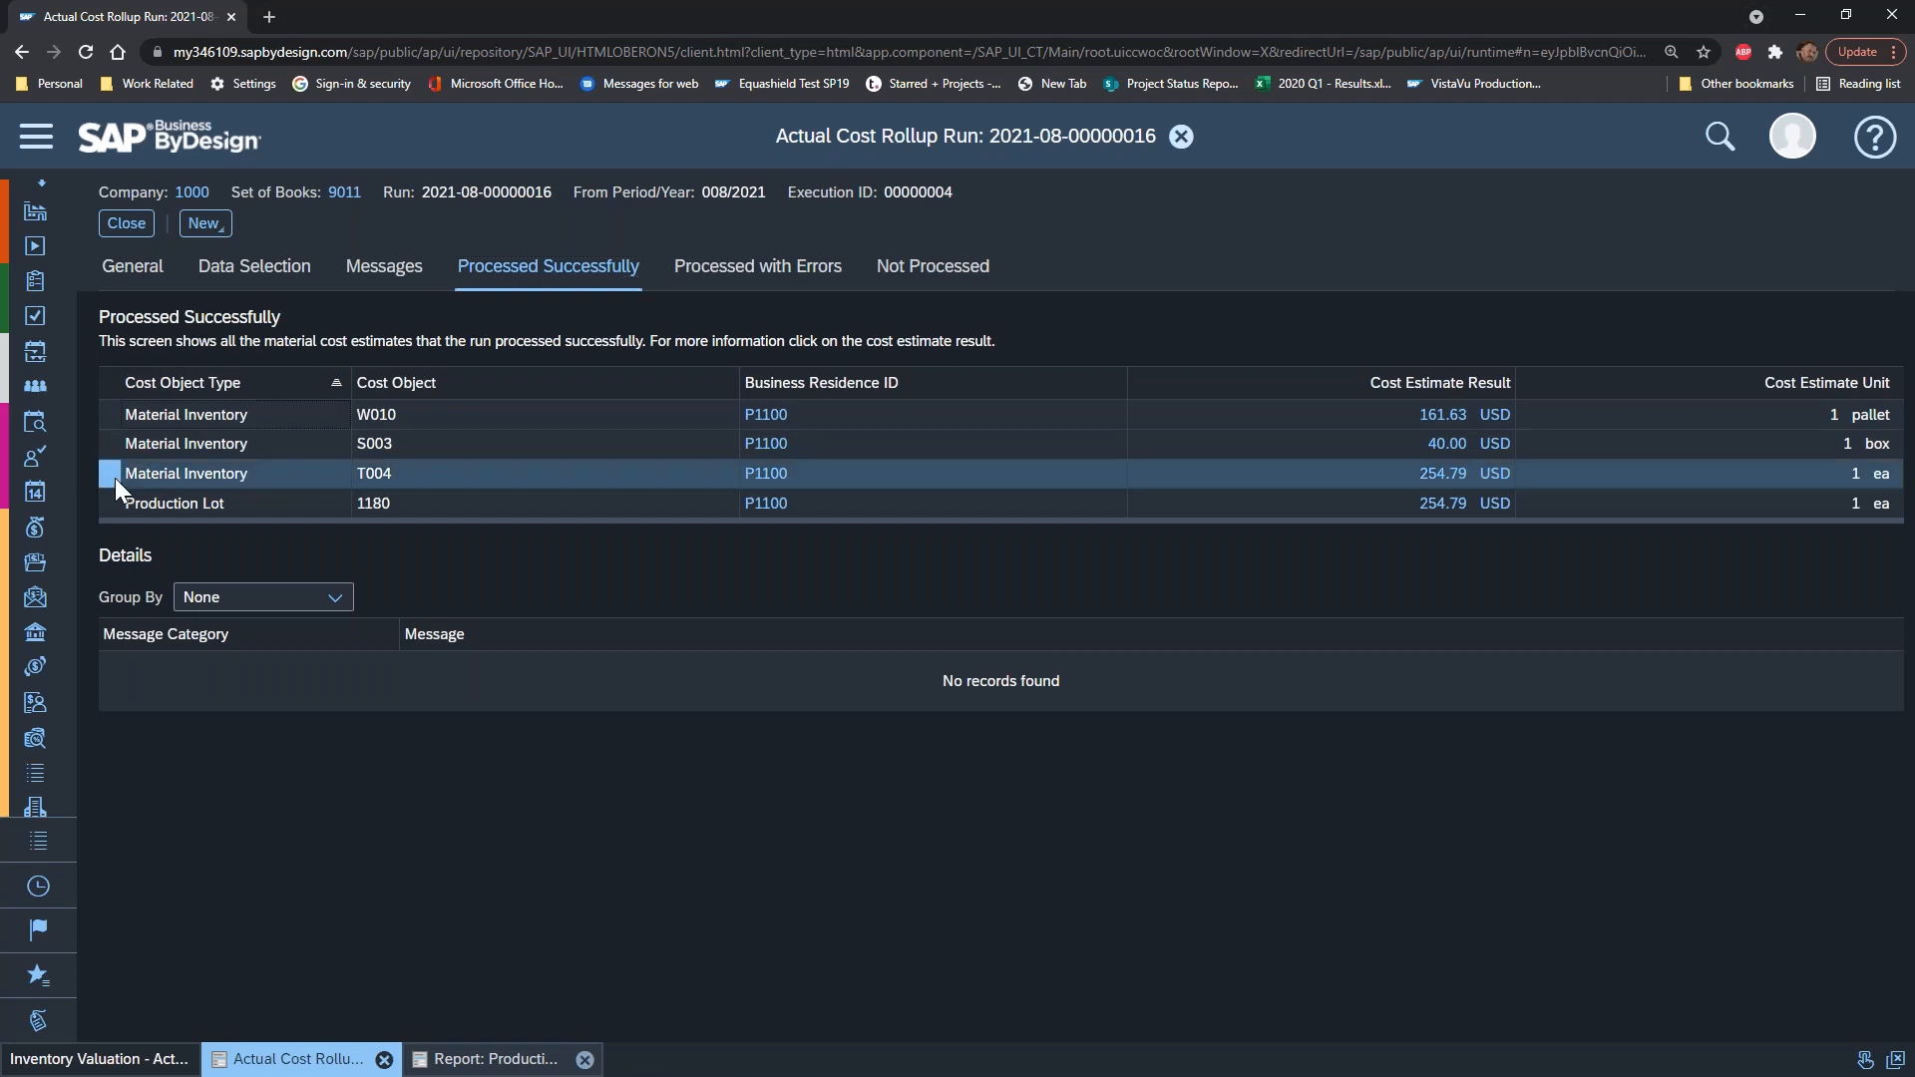
{"action": "left_click", "coordinate": [1440, 475]}
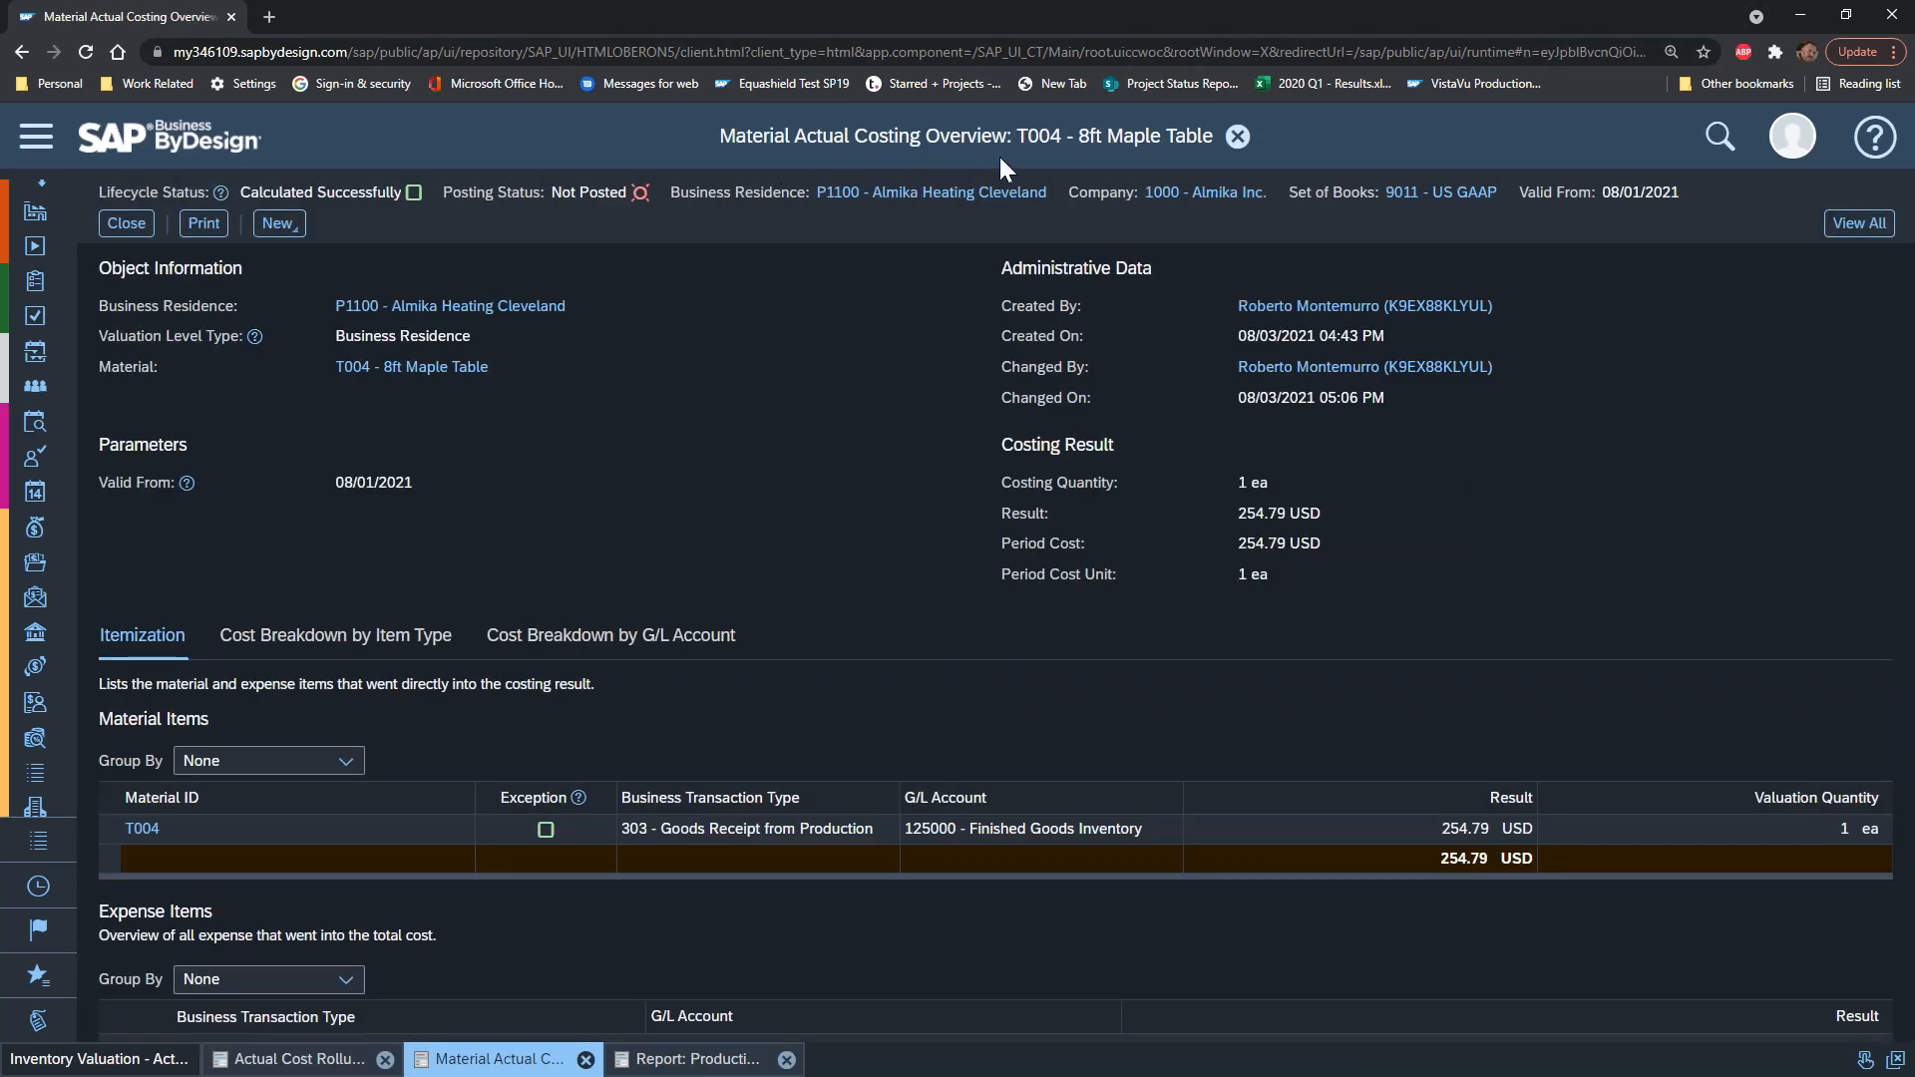
Step: Review material T004's cost breakdown by item type and by G/L account, checking the General Administration Overhead and Training Expense lines
{"action": "left_click", "coordinate": [309, 644]}
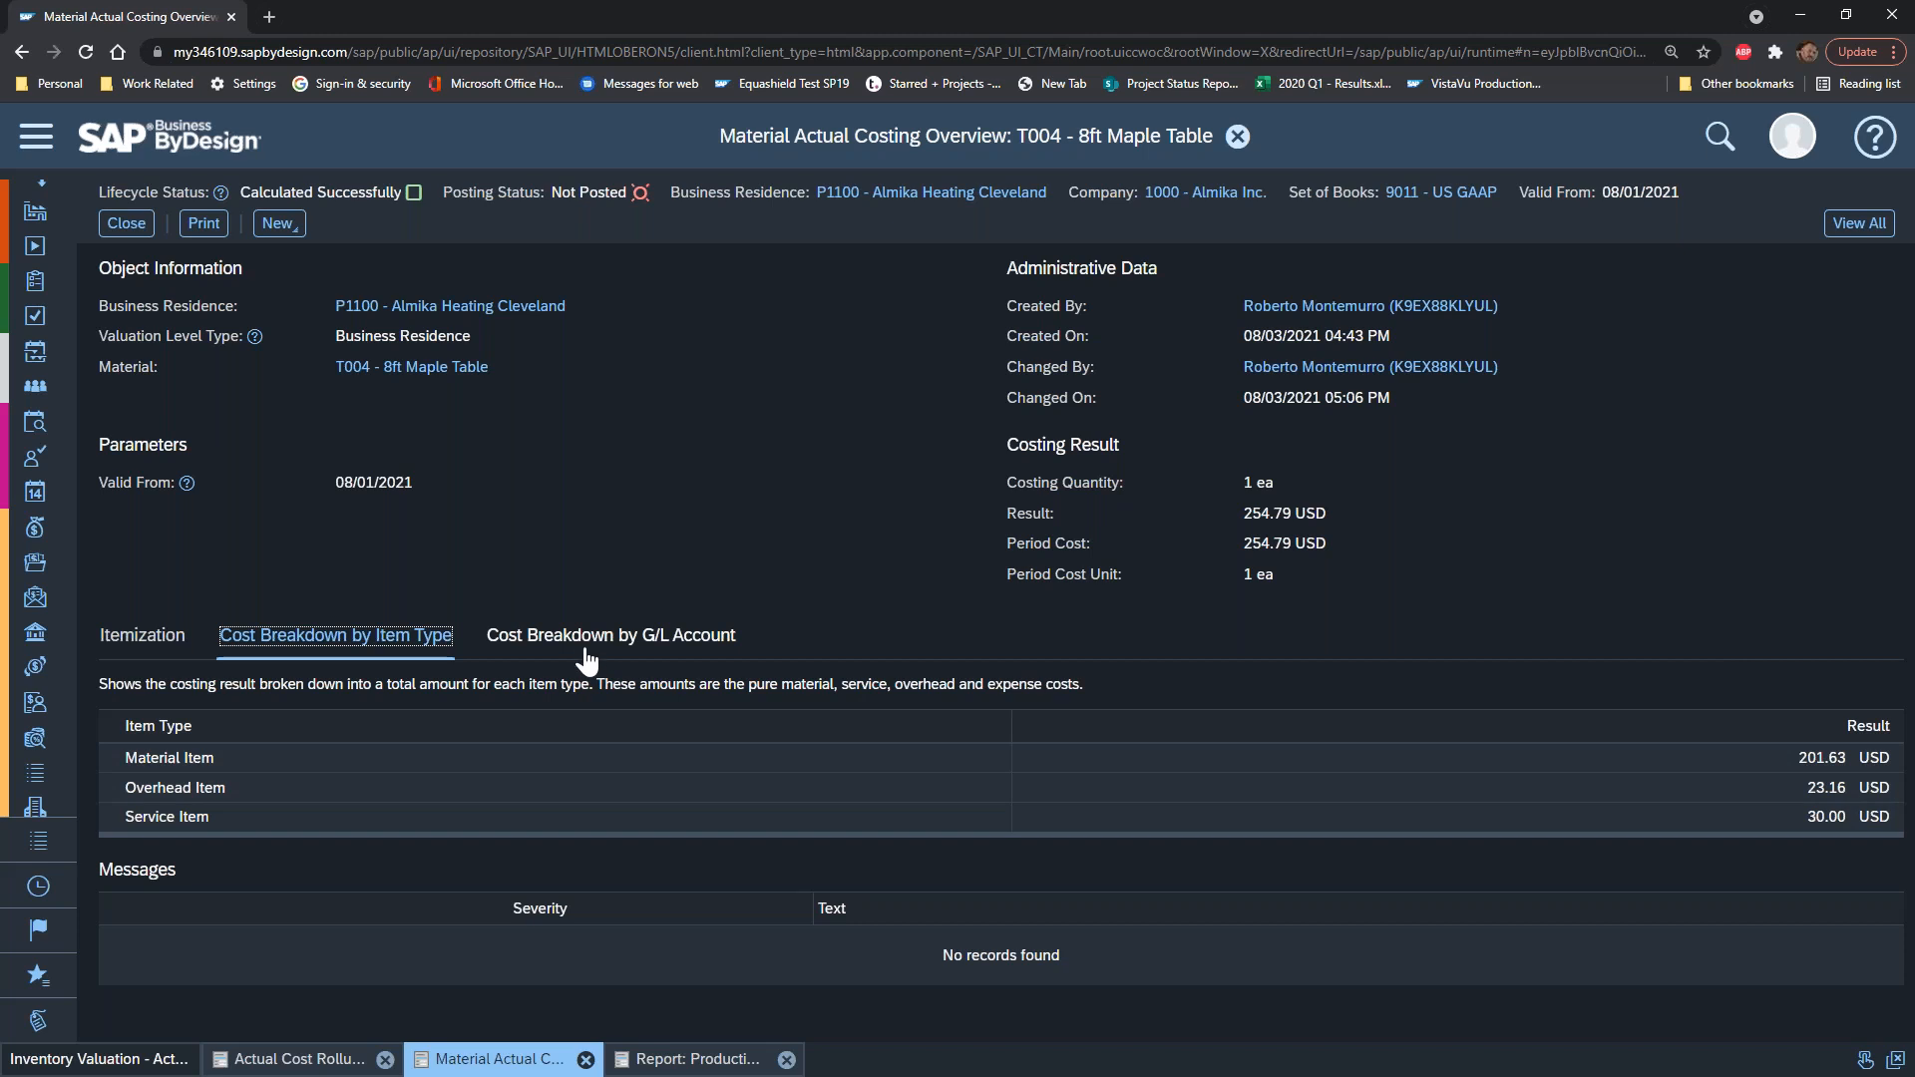
{"action": "left_click", "coordinate": [523, 638]}
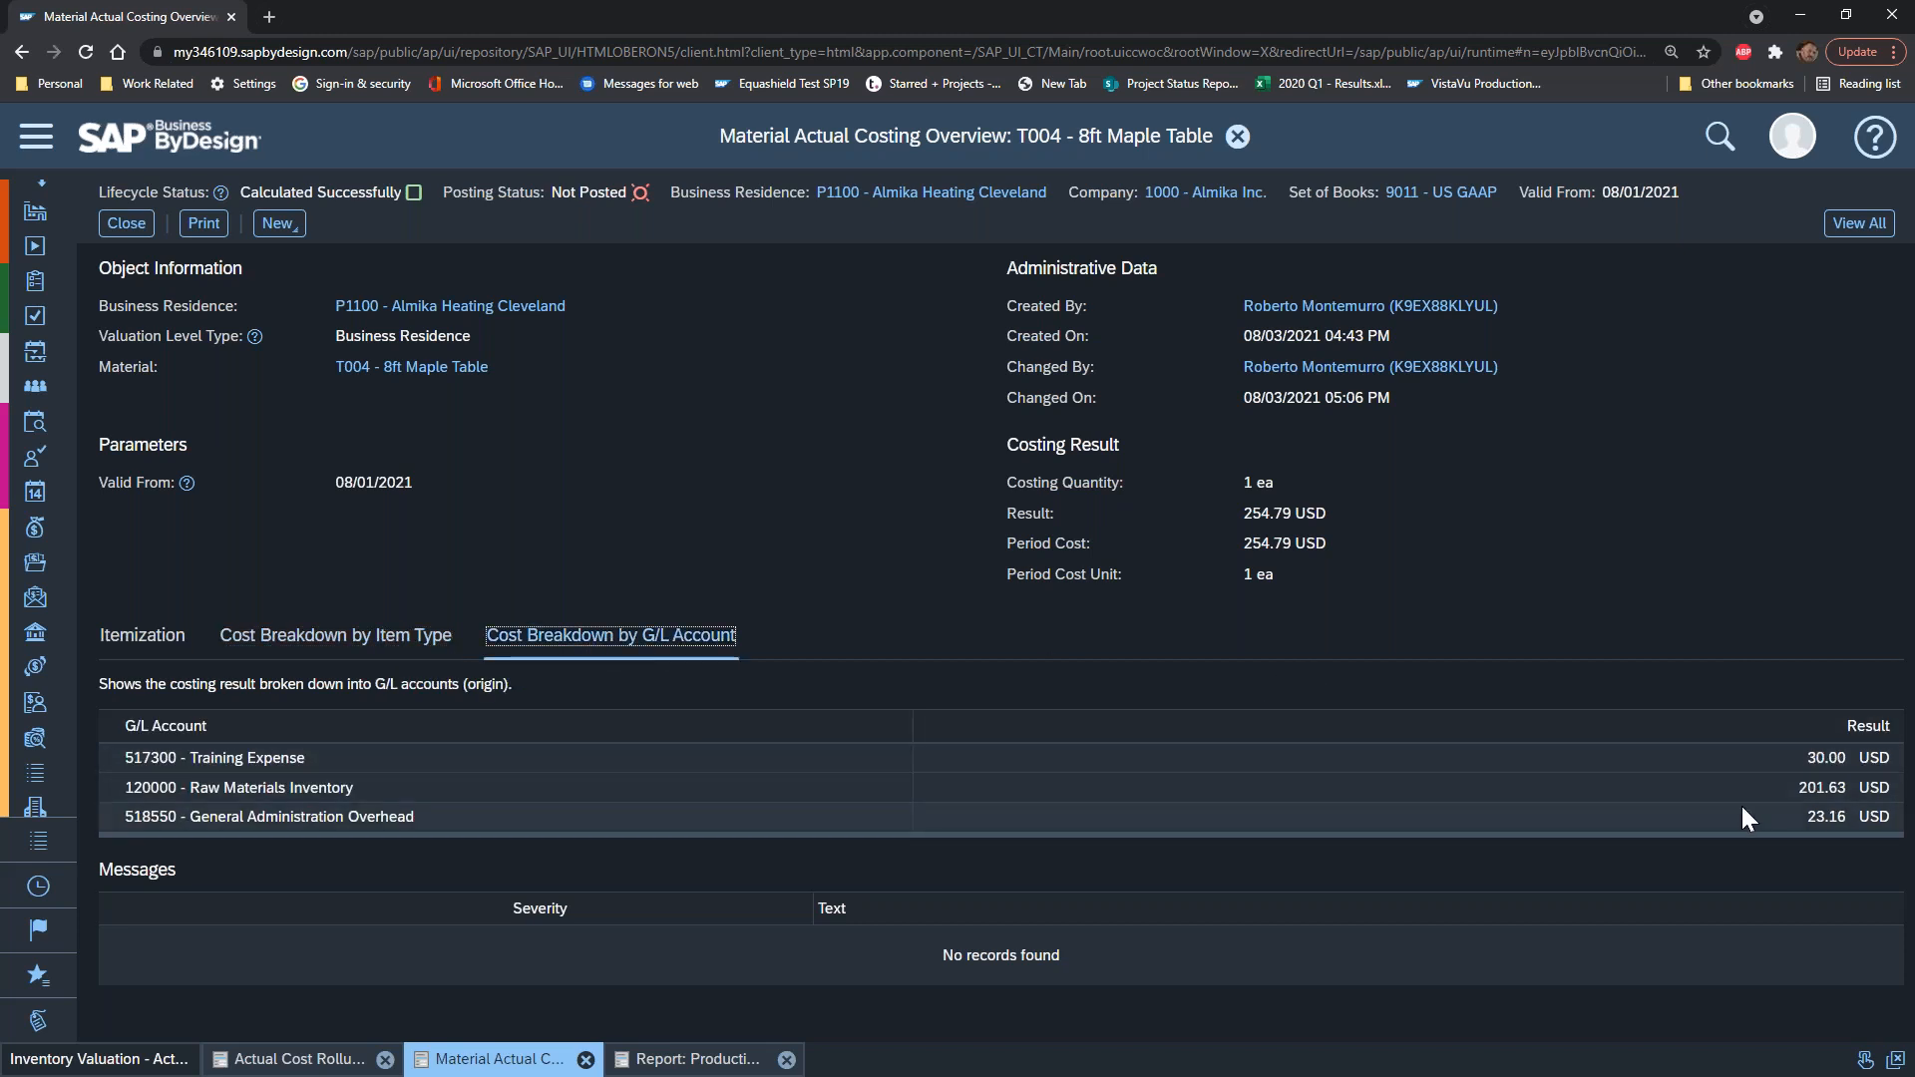
{"action": "left_click", "coordinate": [105, 817]}
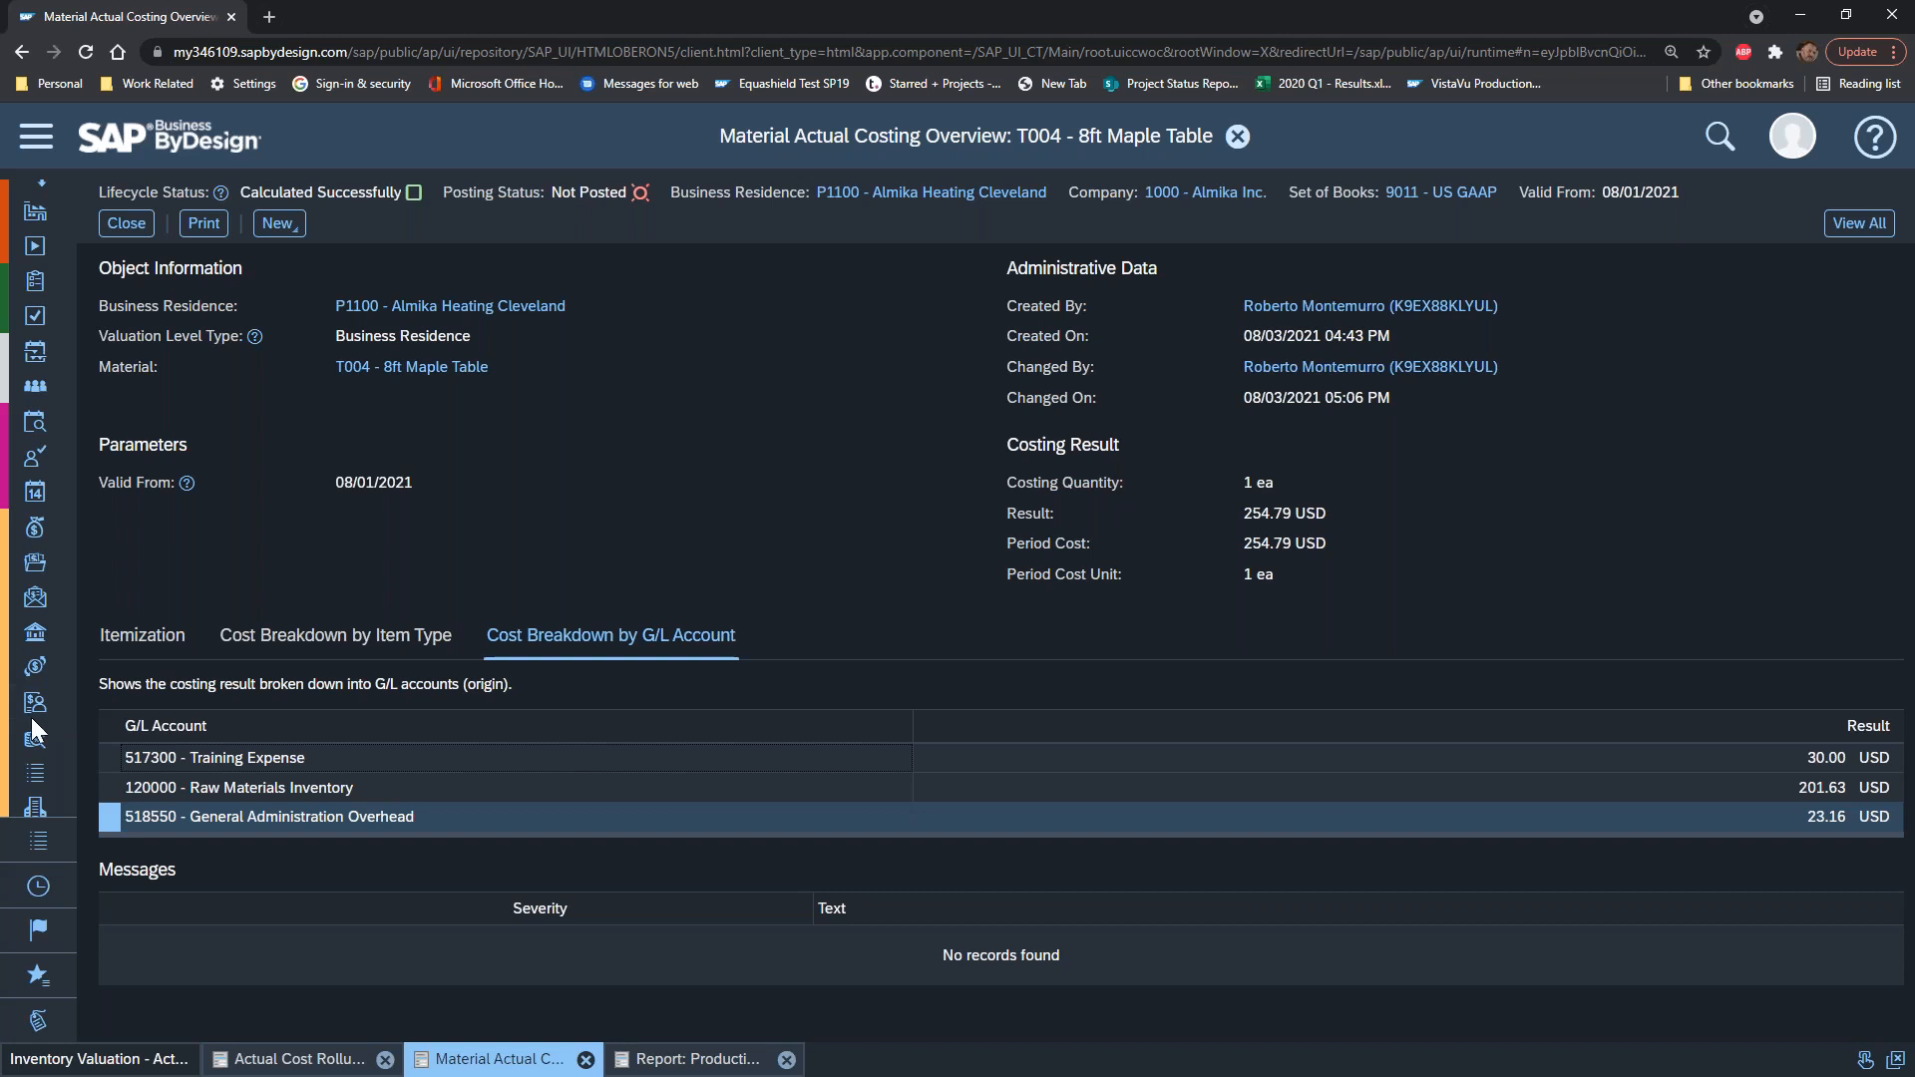
{"action": "left_click", "coordinate": [123, 753]}
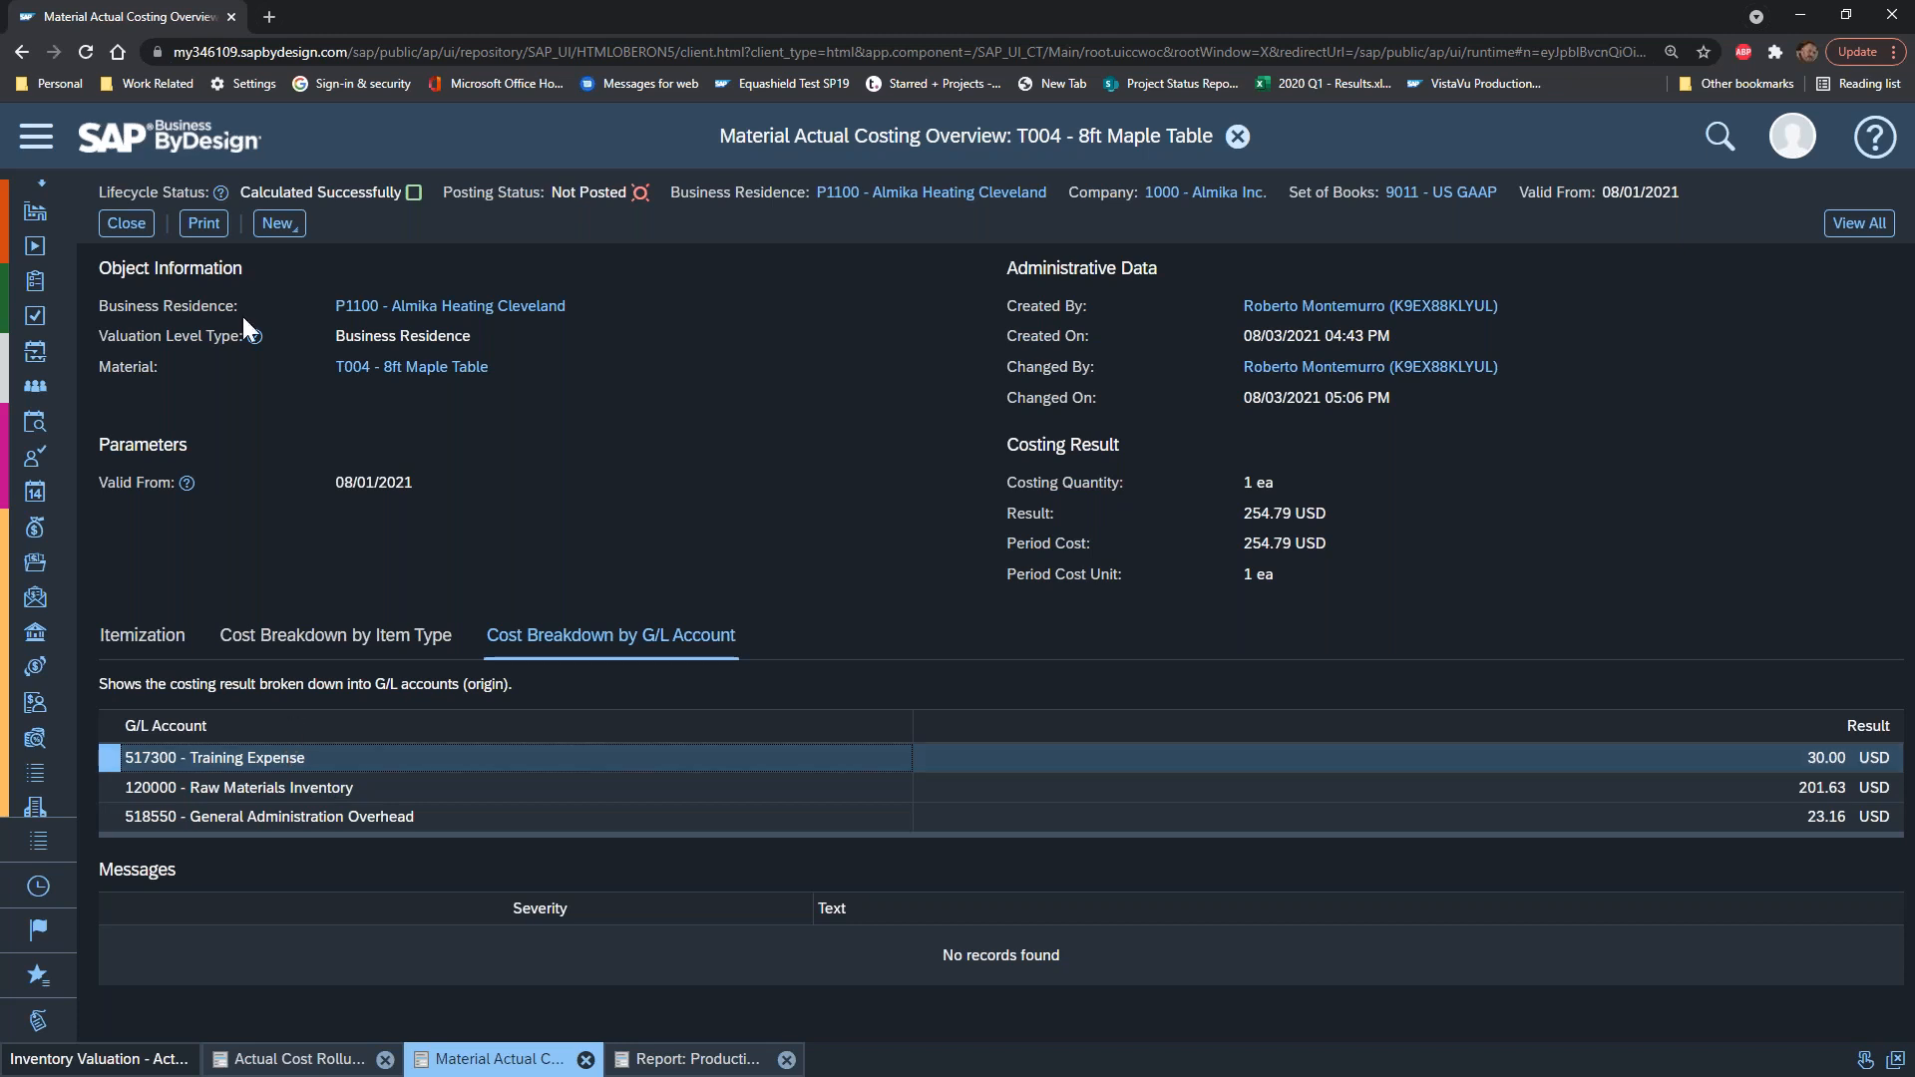
Step: Open the General Ledger journal entries and show the last 3 days' postings
{"action": "left_click", "coordinate": [36, 137]}
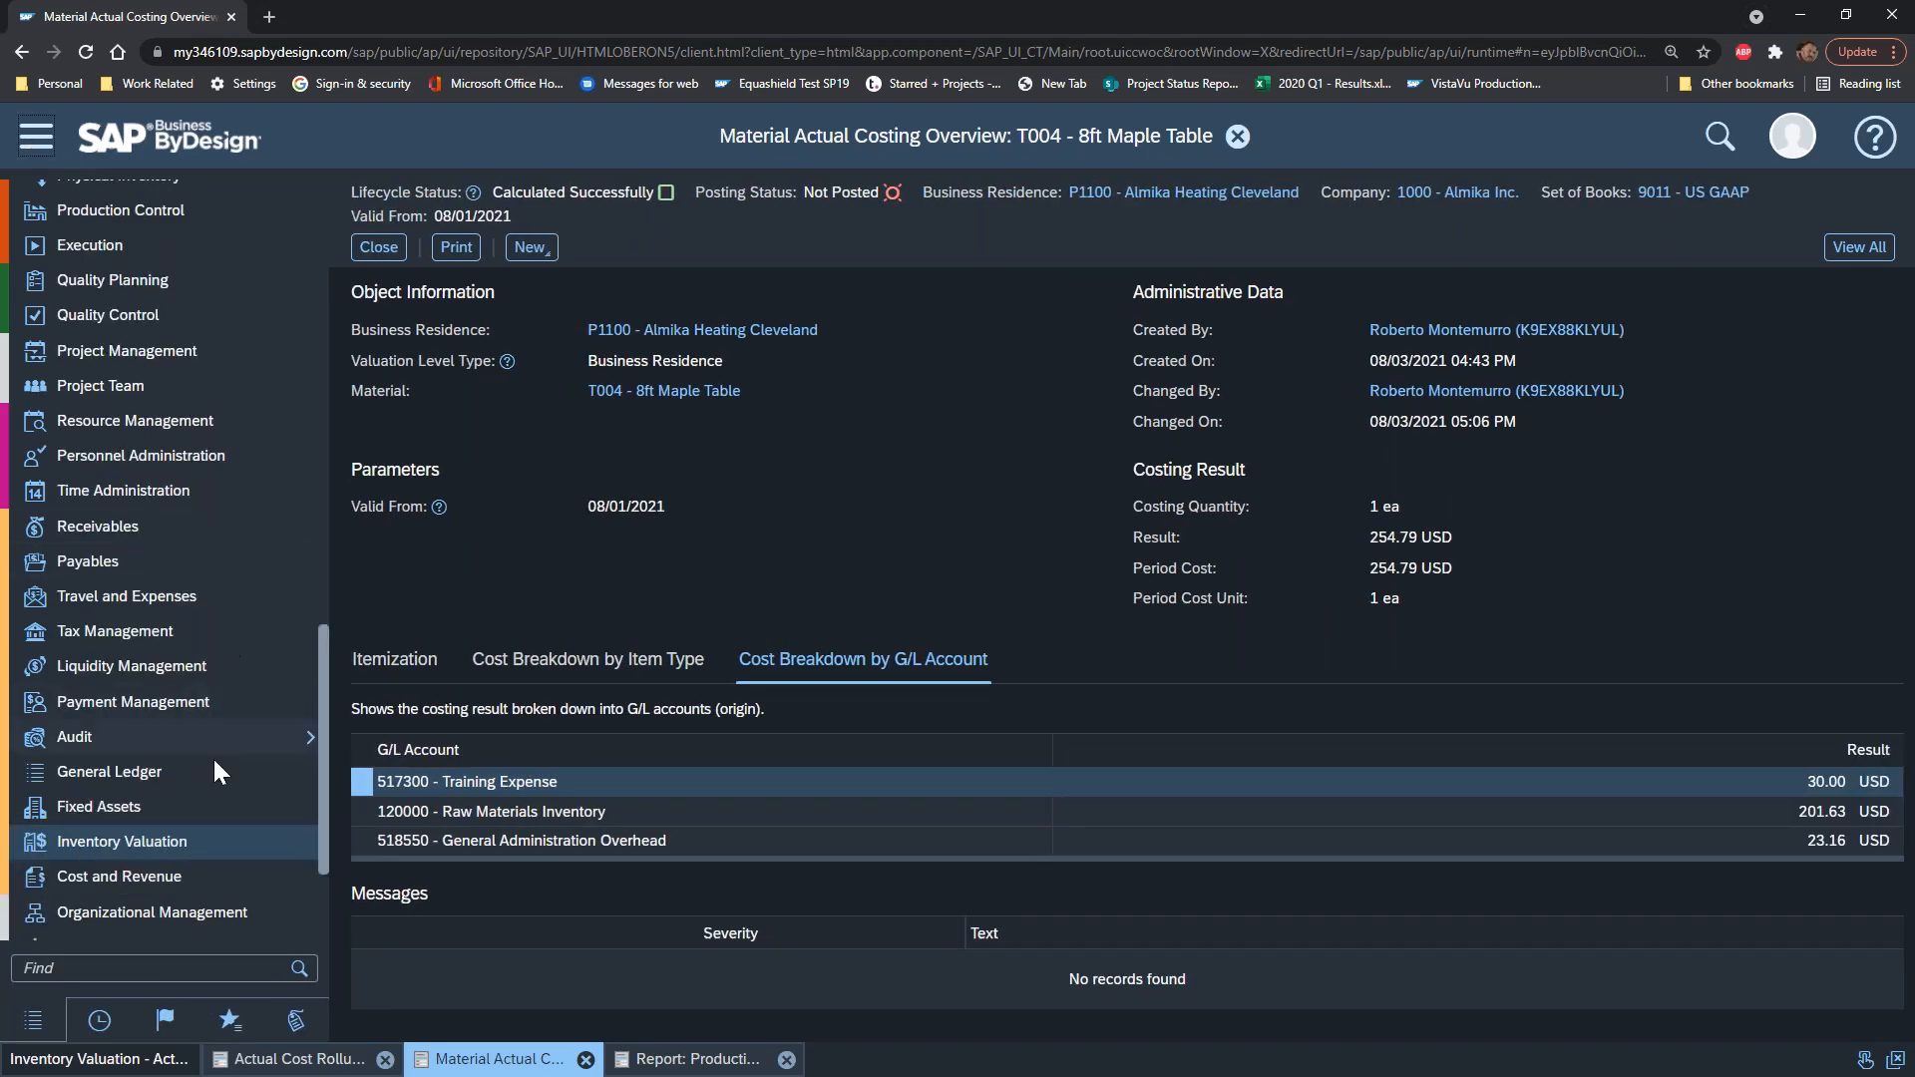
{"action": "mouse_move", "coordinate": [212, 763]}
{"action": "left_click", "coordinate": [467, 966]}
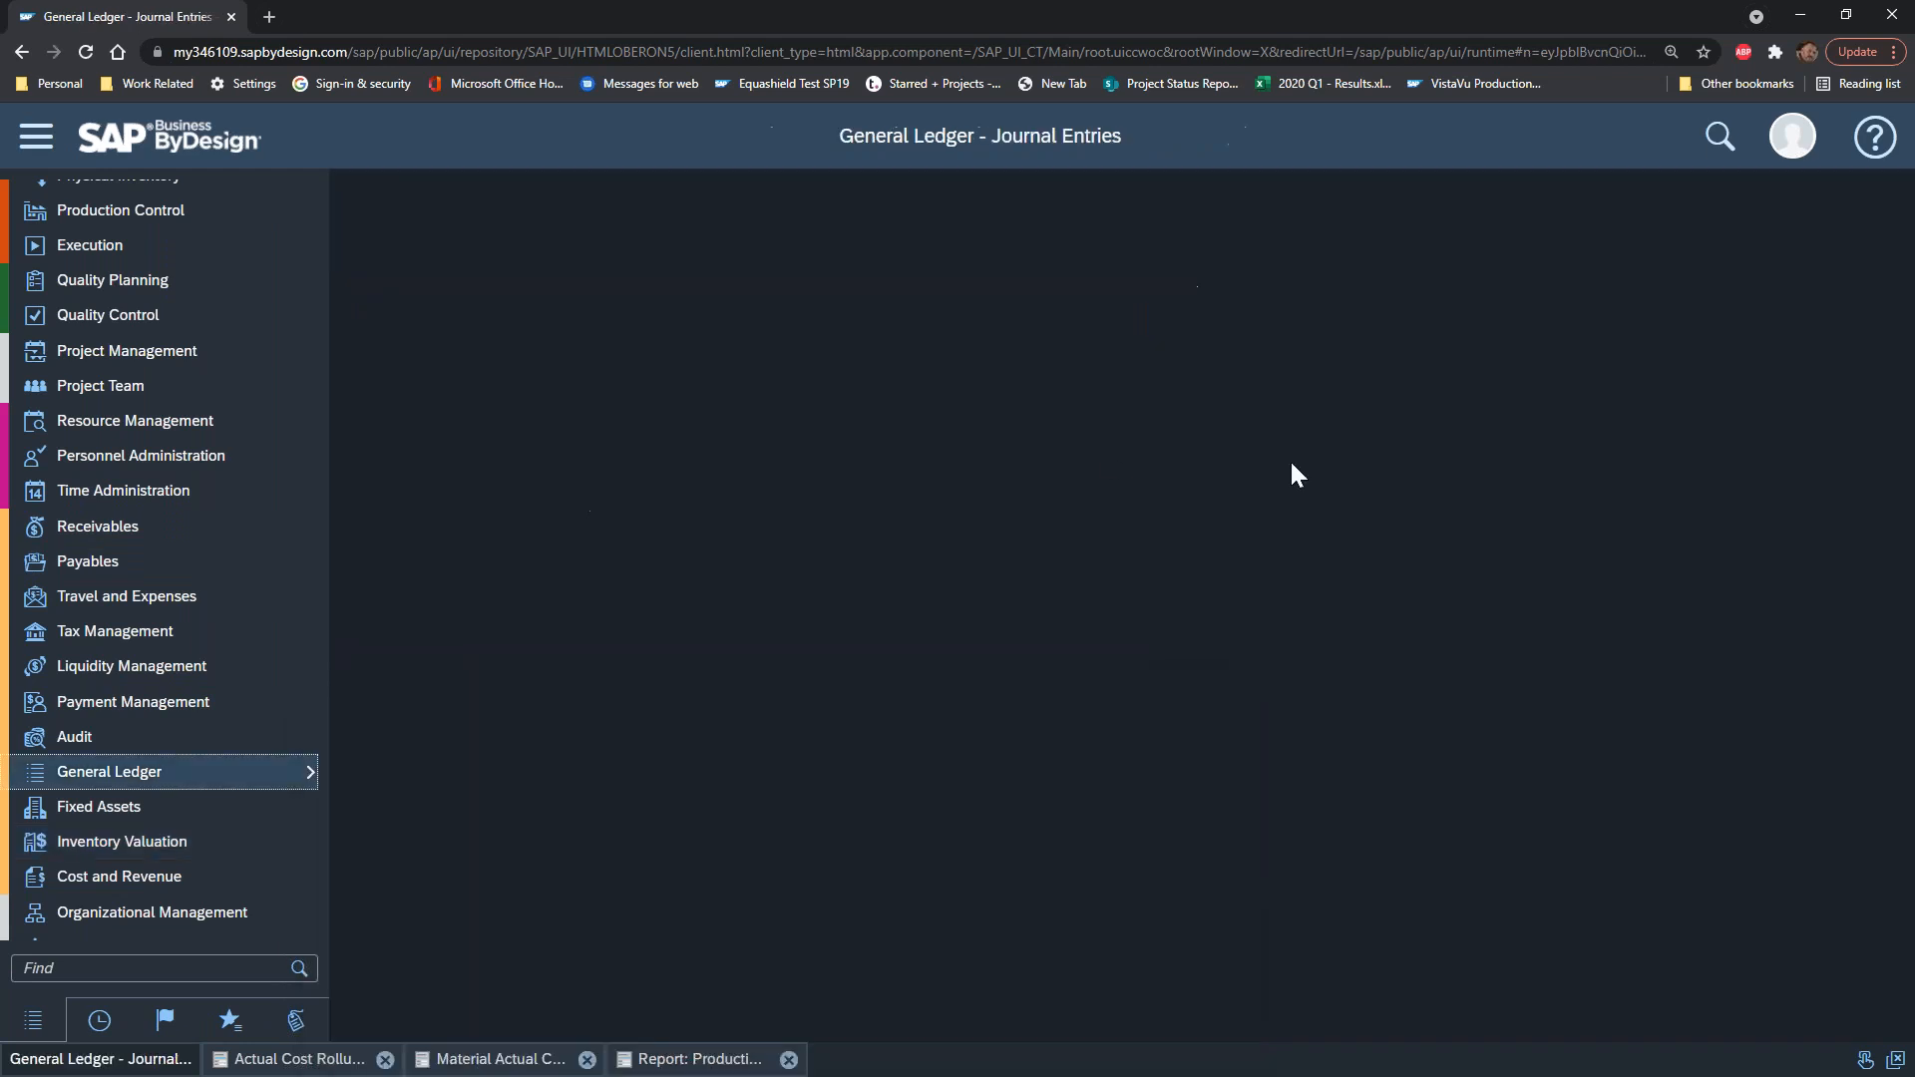
{"action": "left_click", "coordinate": [734, 267]}
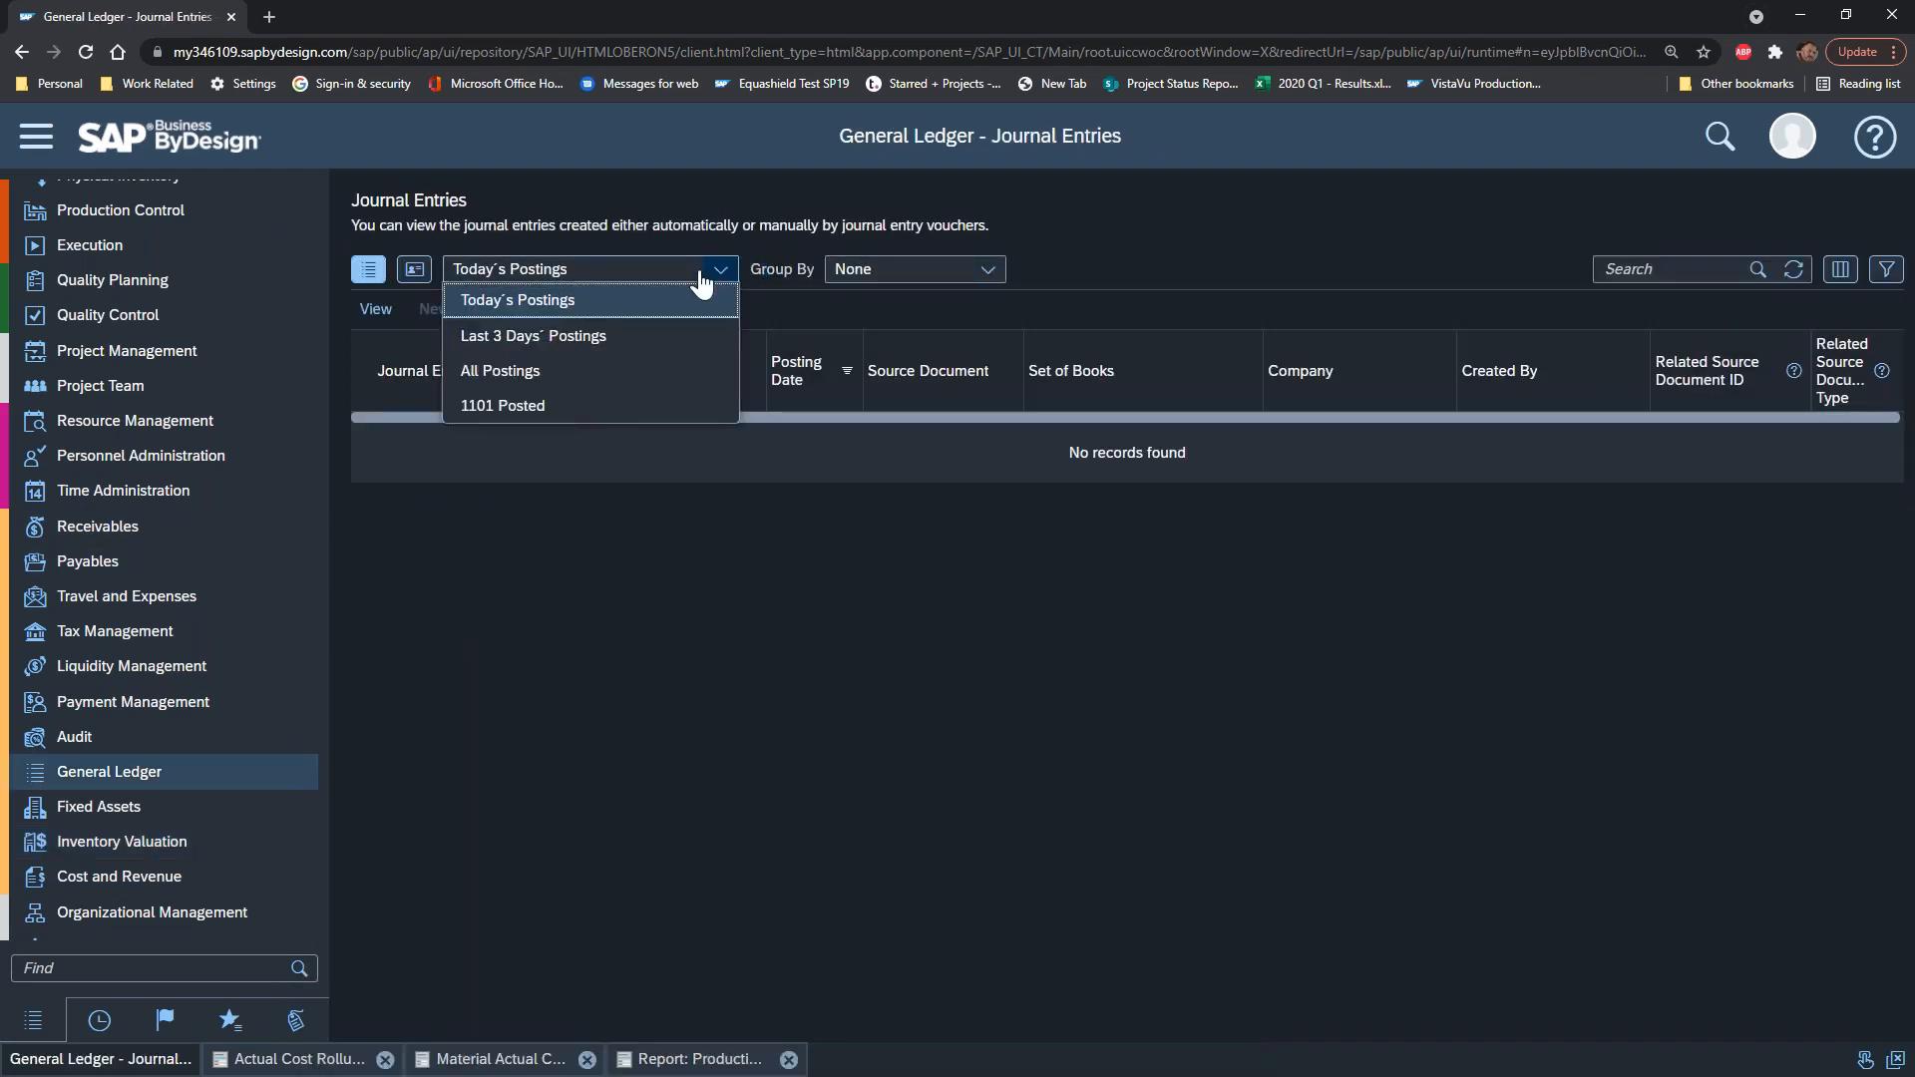
{"action": "left_click", "coordinate": [597, 342]}
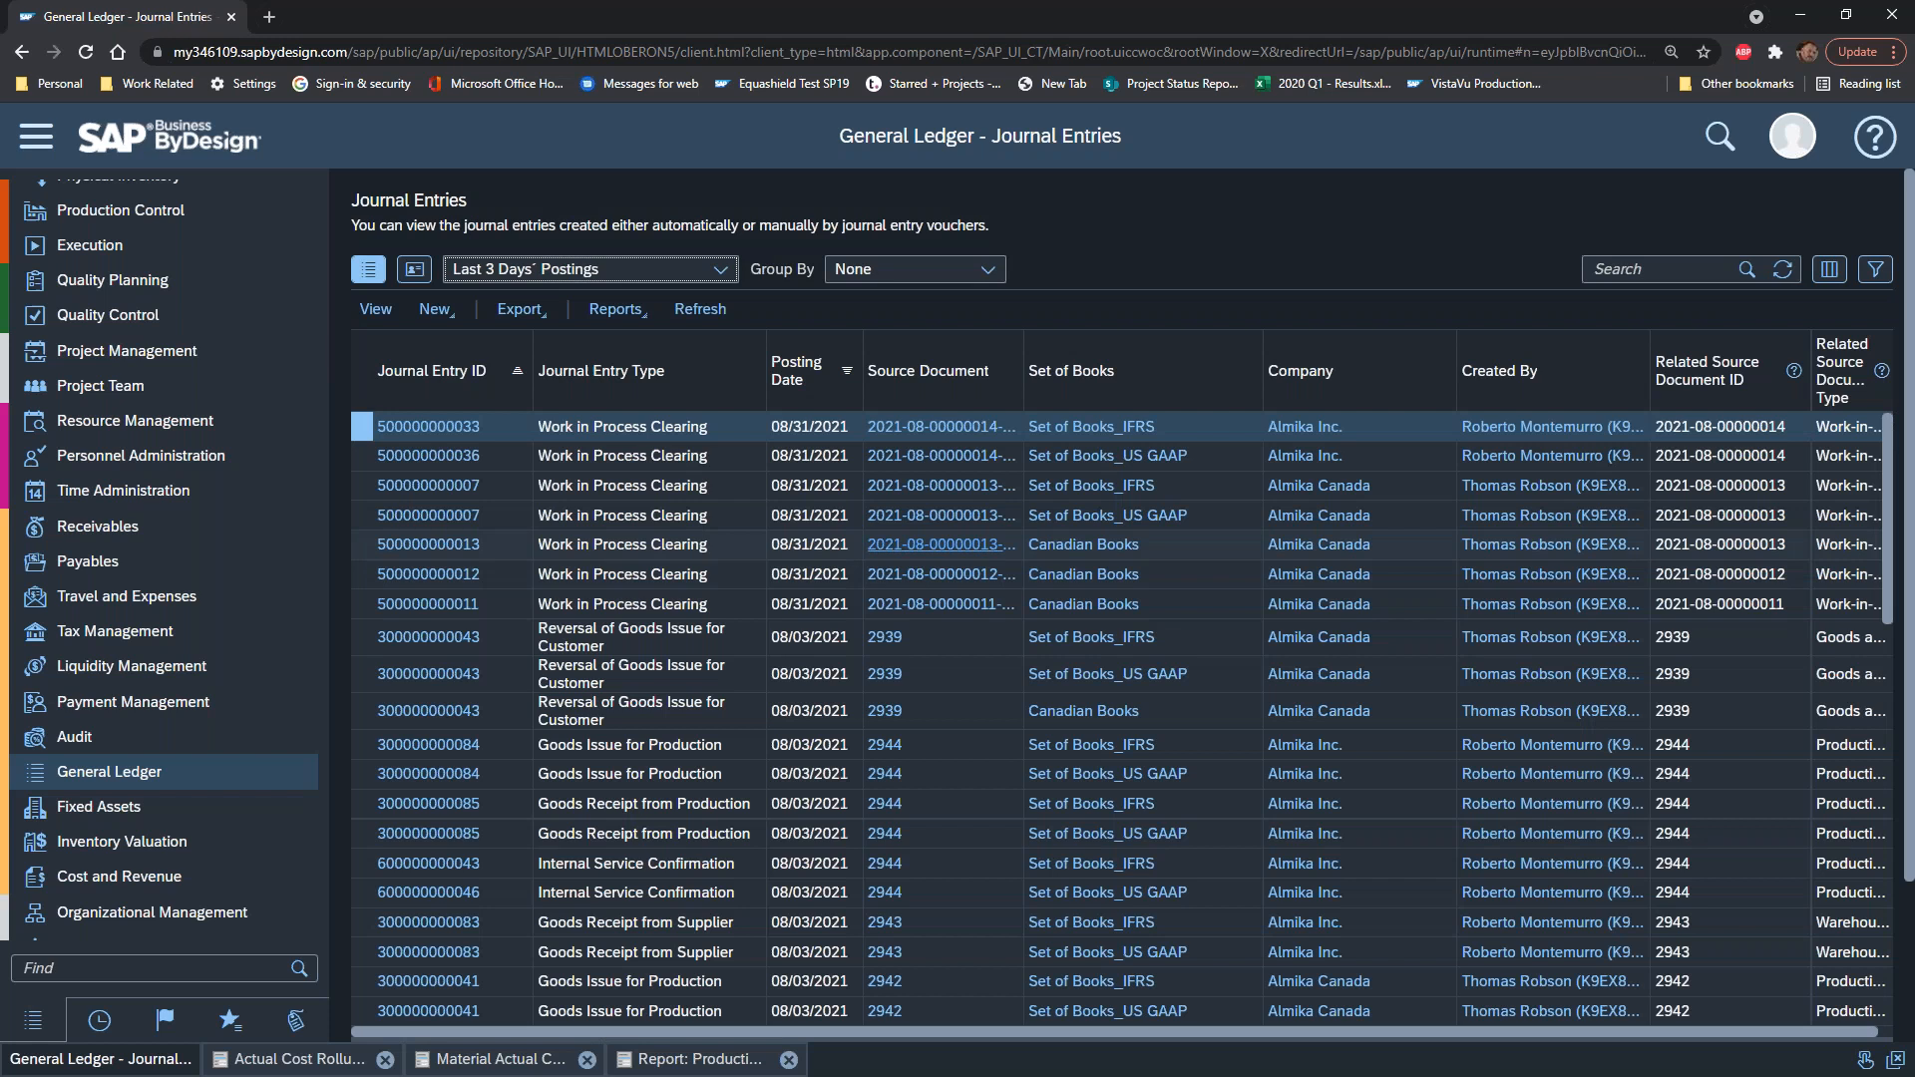
Step: Find Almika Inc.'s Manual Posting journal entry dated 08/01/2021, inspect its Training Expense line, and close the entry
{"action": "scroll", "coordinate": [863, 688], "scroll_direction": "down", "scroll_amount": 5}
{"action": "scroll", "coordinate": [884, 722], "scroll_direction": "down", "scroll_amount": 5}
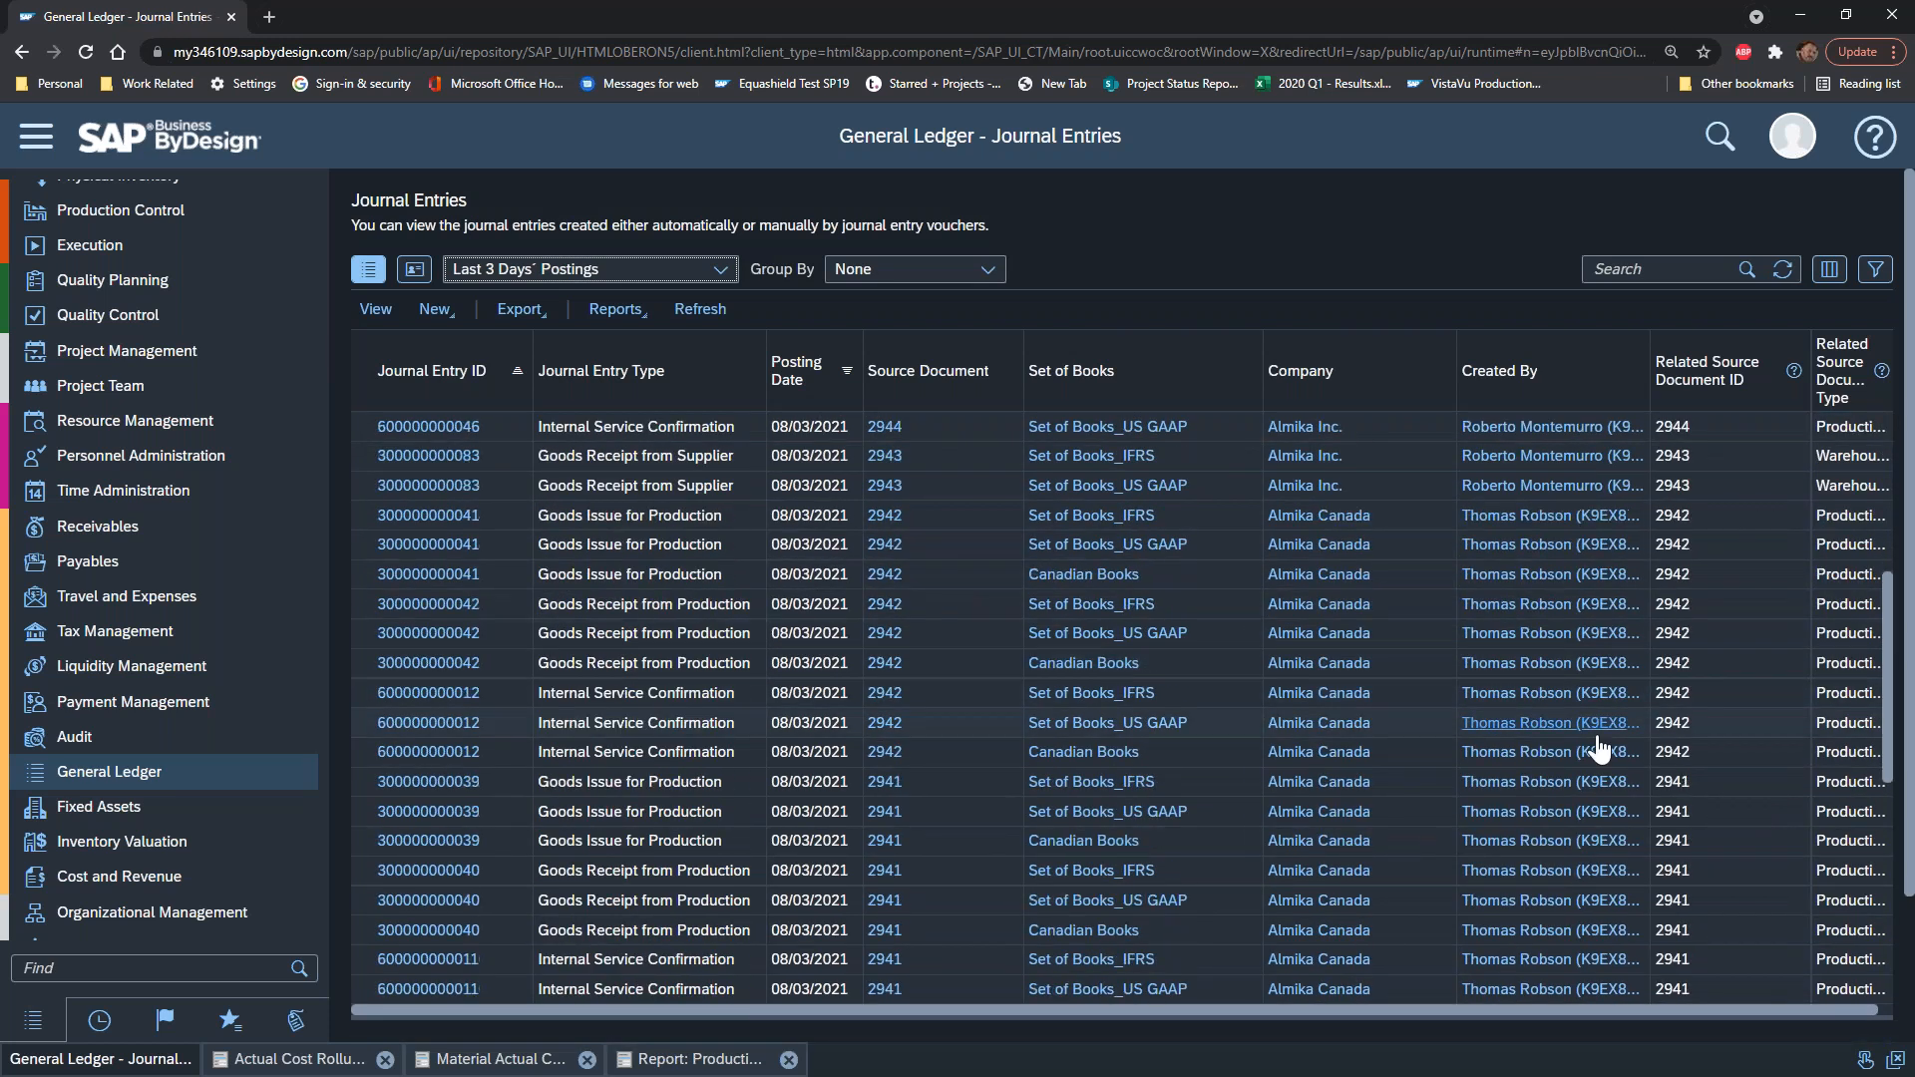
{"action": "scroll", "coordinate": [1873, 900], "scroll_direction": "down", "scroll_amount": 5}
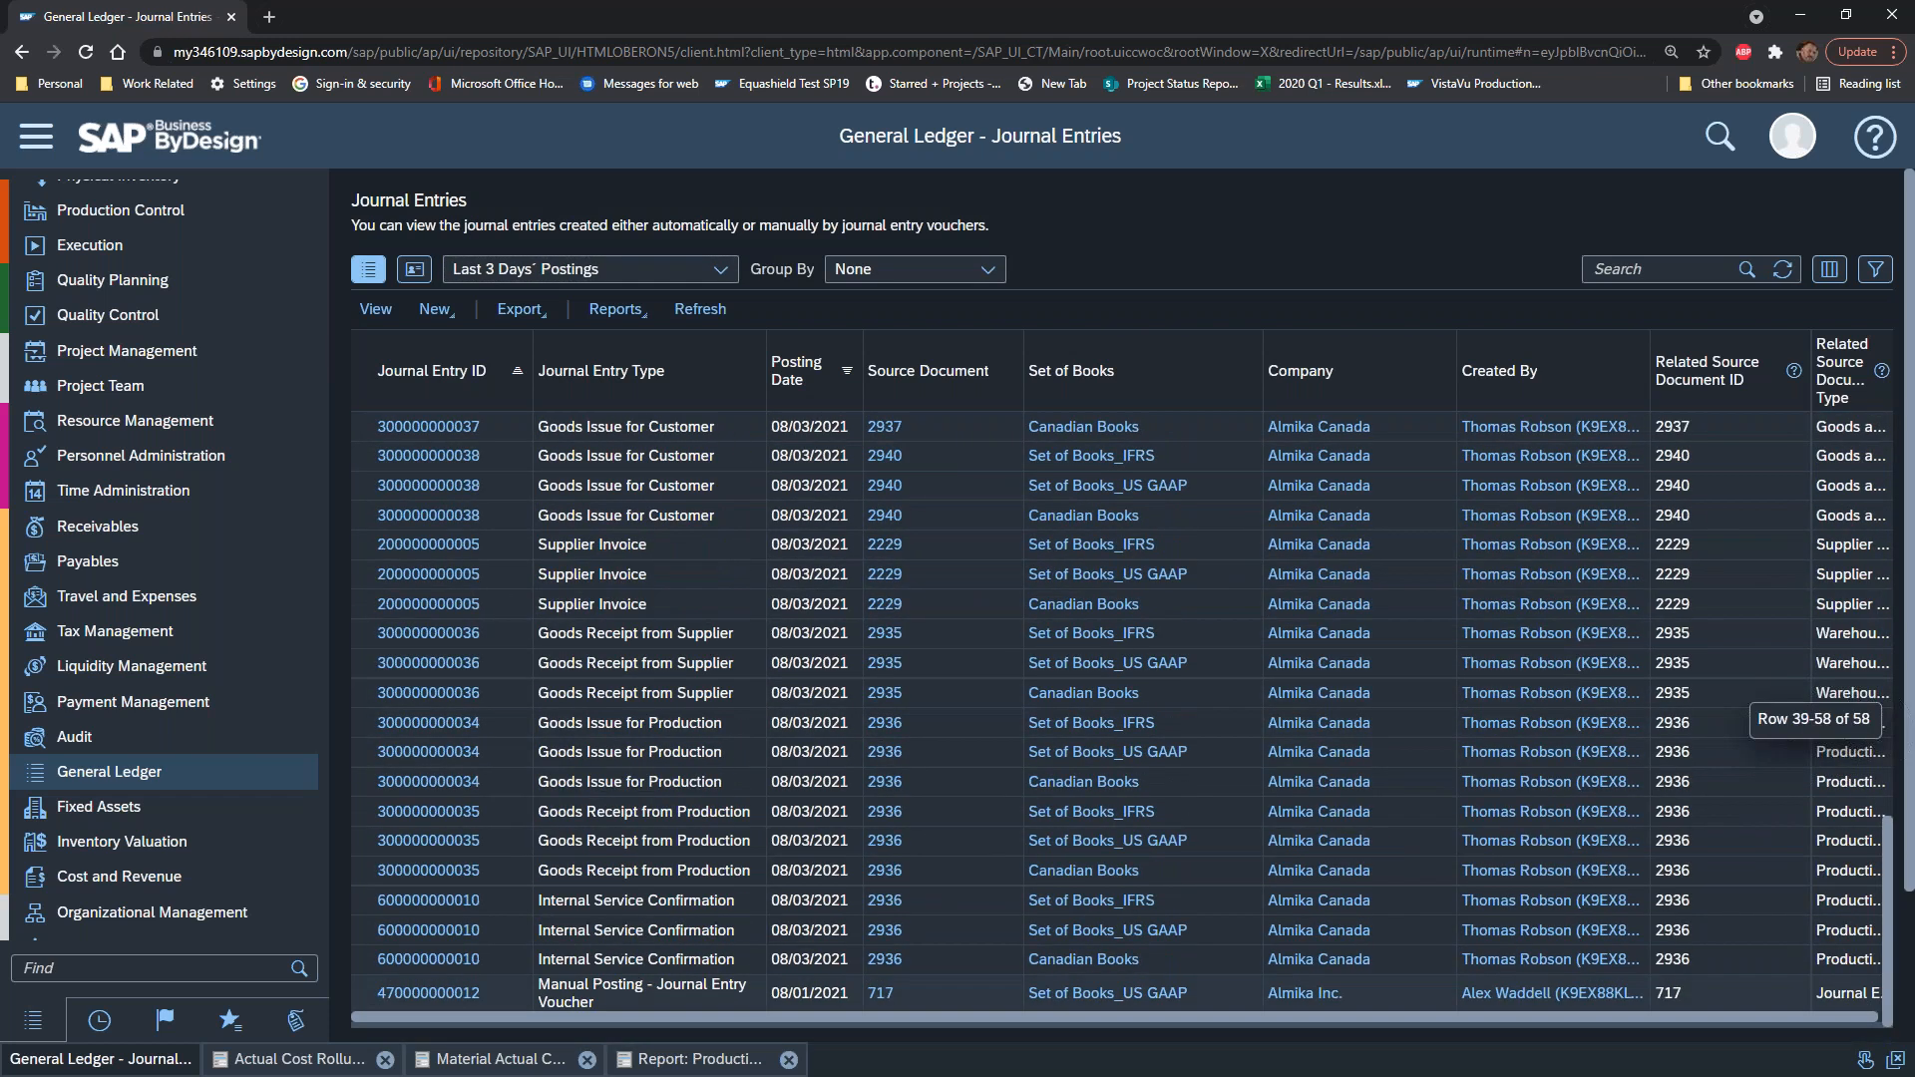
{"action": "left_click", "coordinate": [467, 994]}
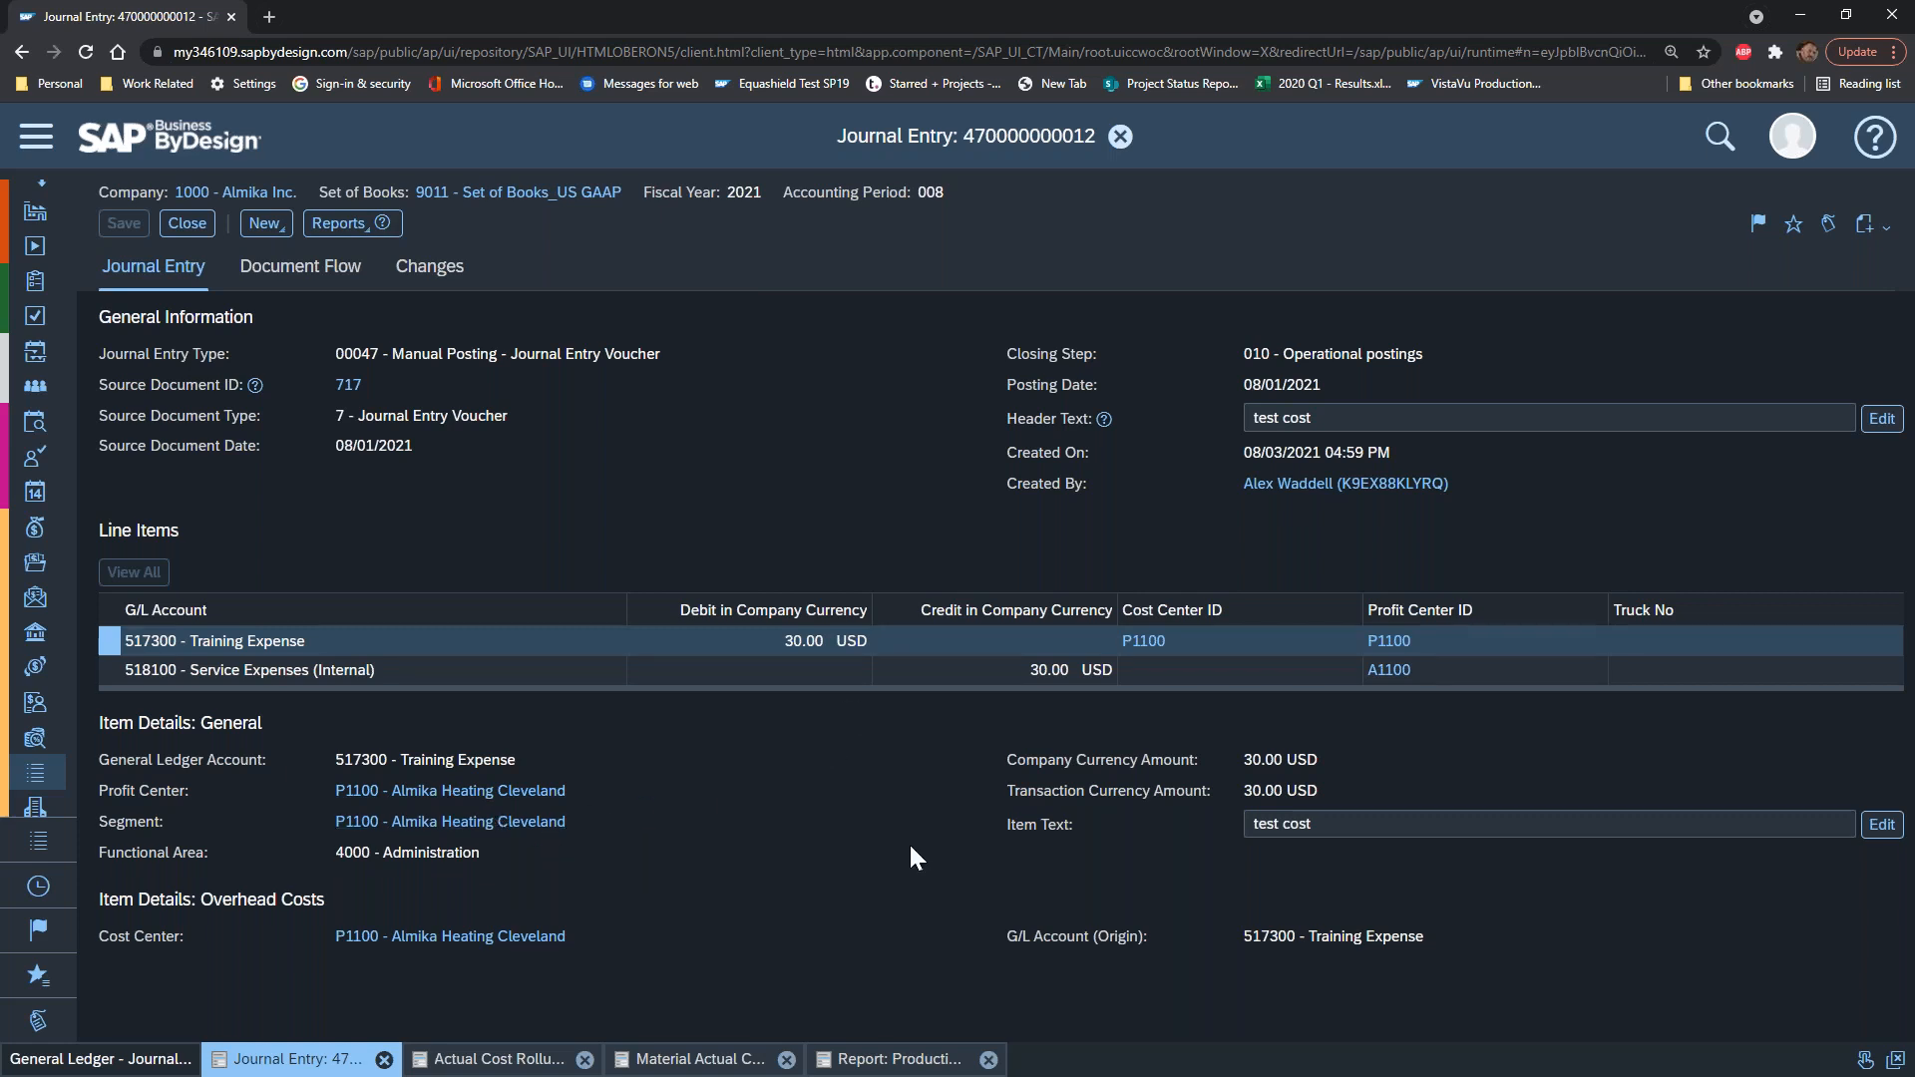
{"action": "left_click", "coordinate": [202, 230]}
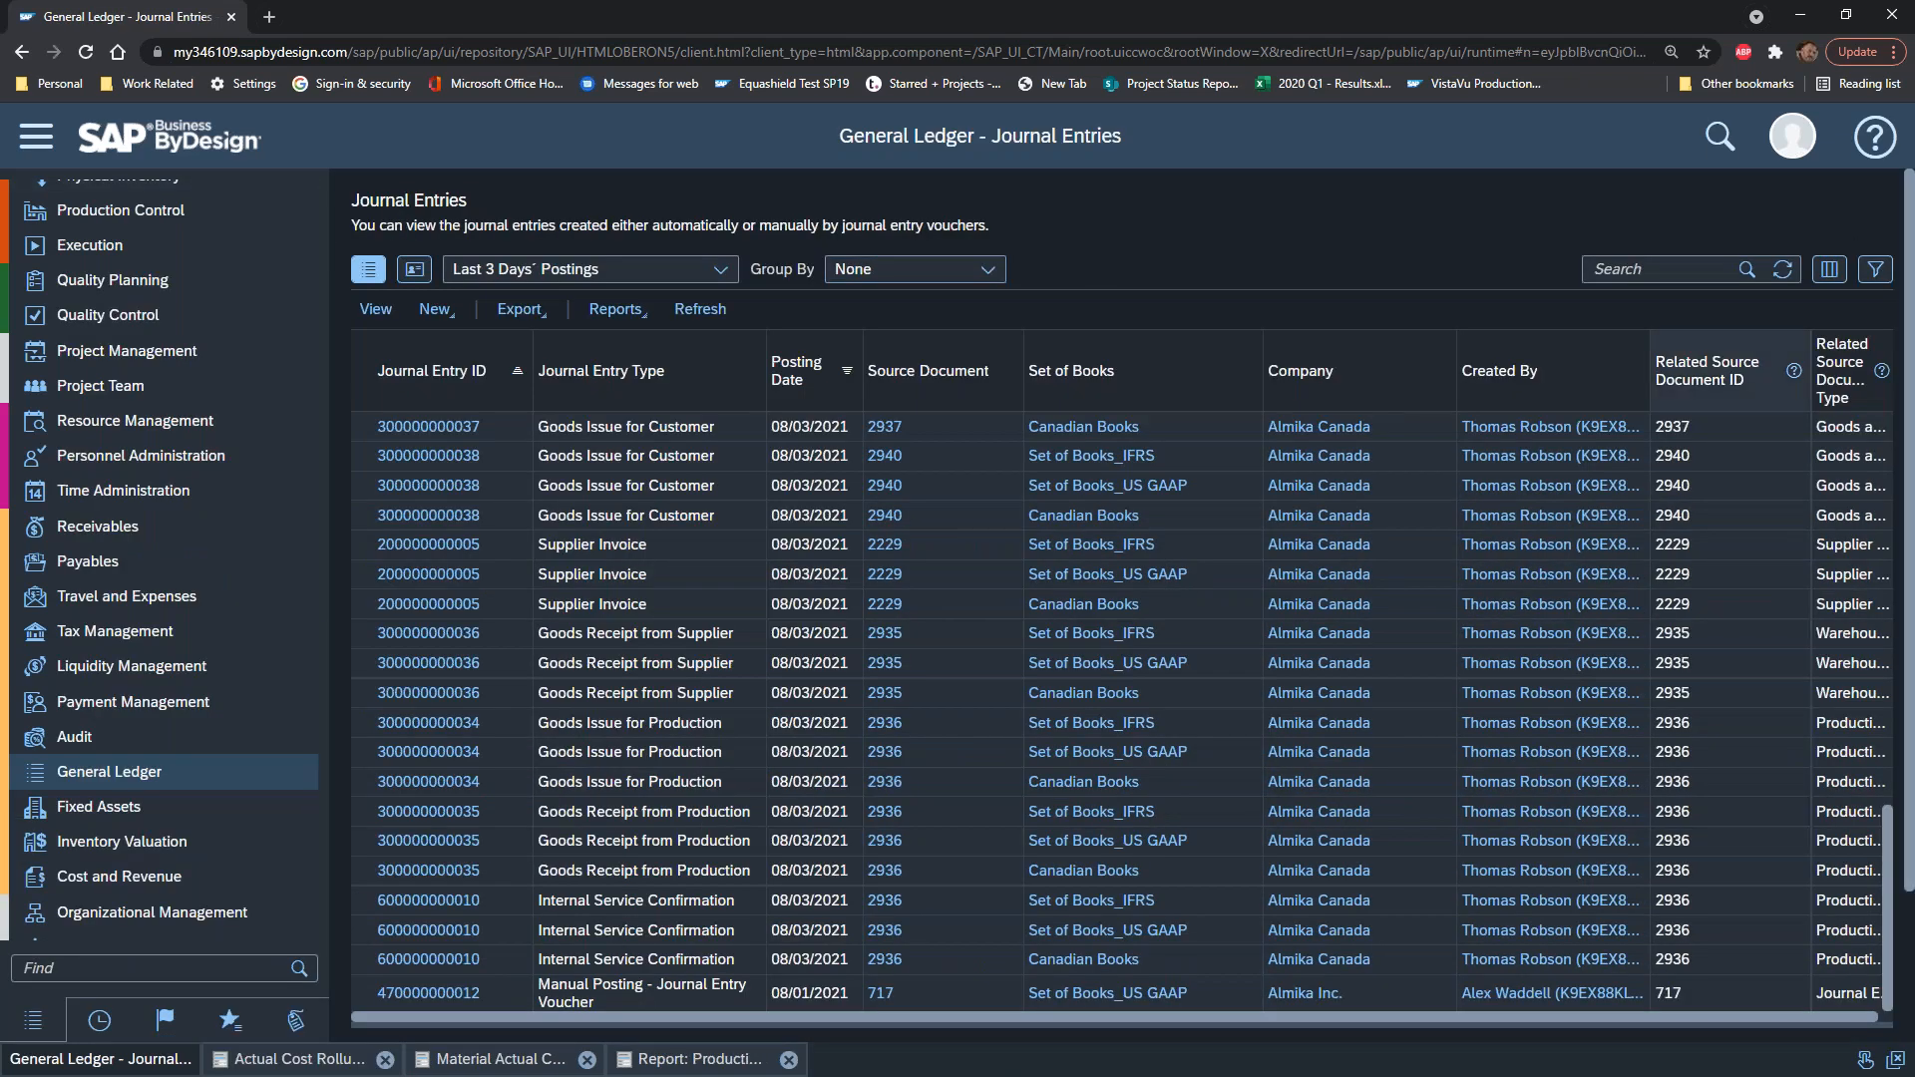
Step: Return to material T004's actual costing overview, and close it together with the Actual Cost Rollup run
{"action": "left_click", "coordinate": [466, 1063]}
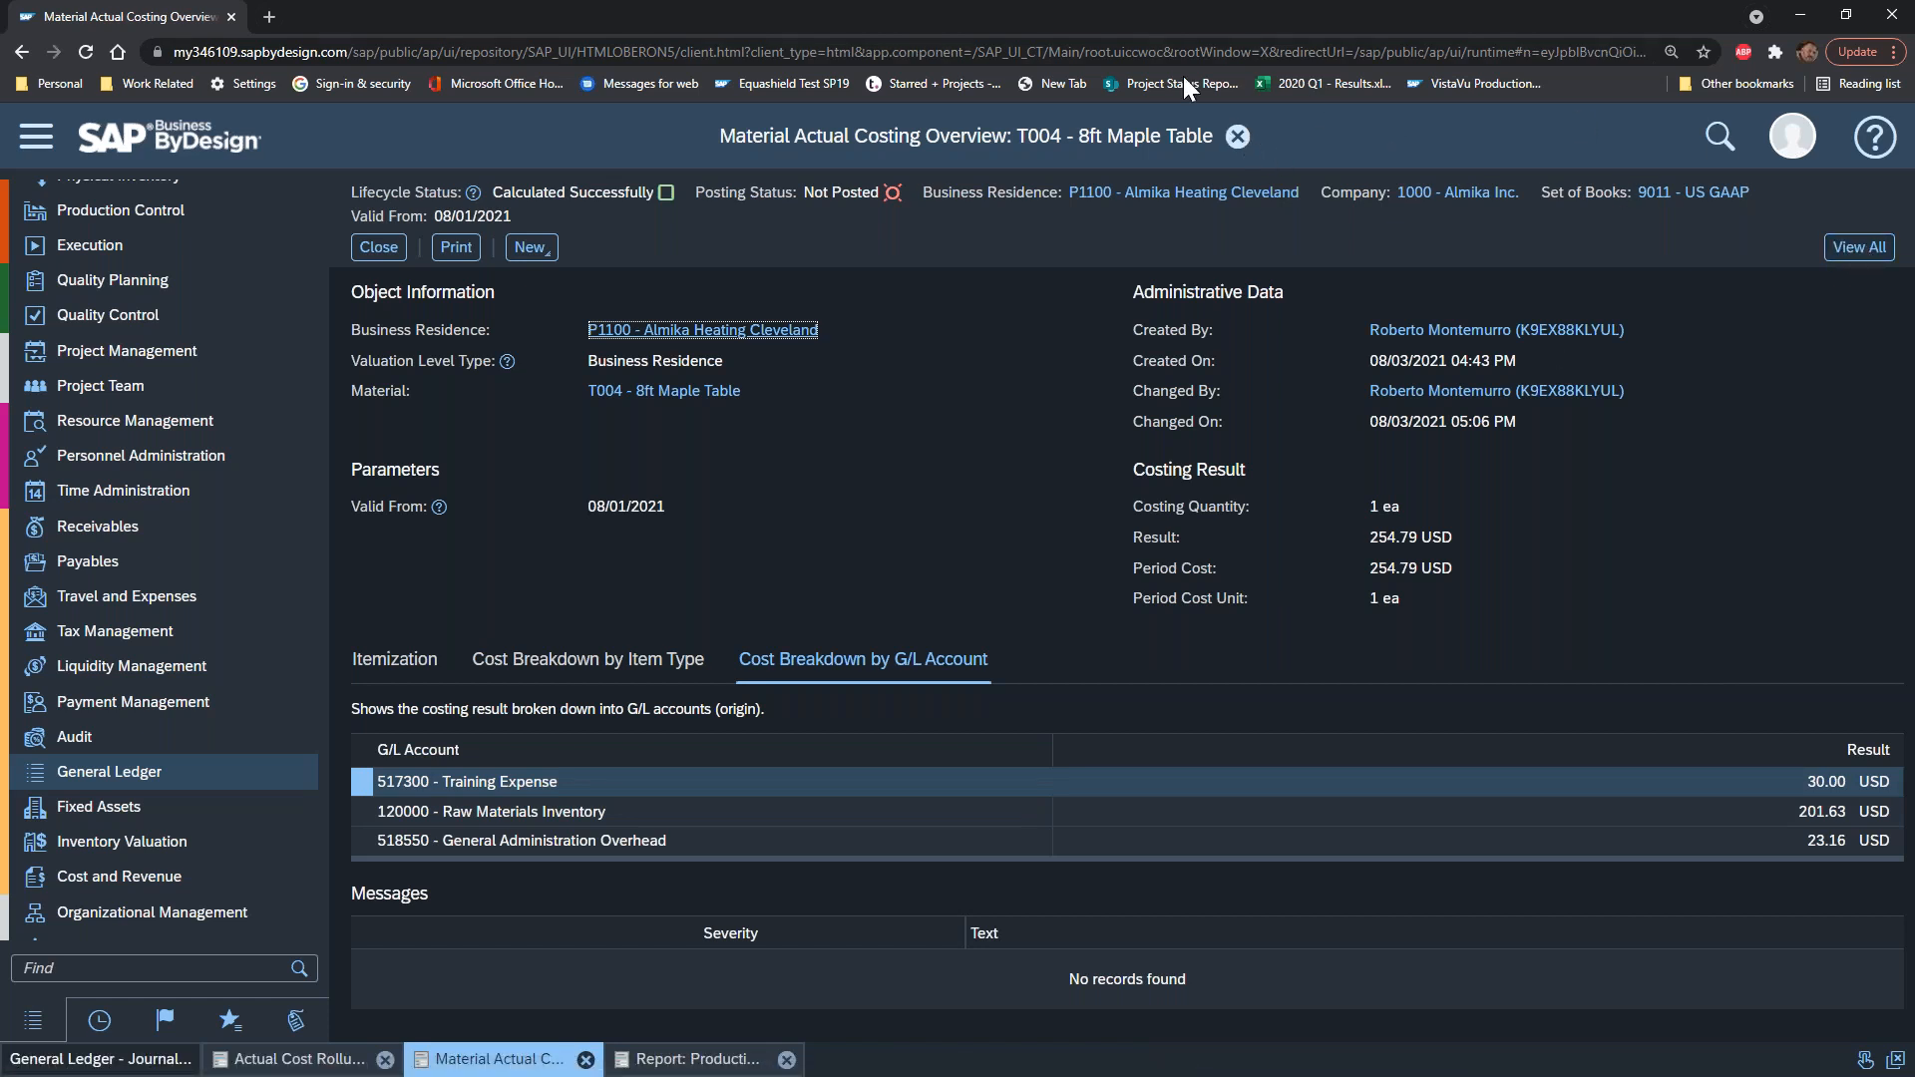
{"action": "left_click", "coordinate": [1237, 137]}
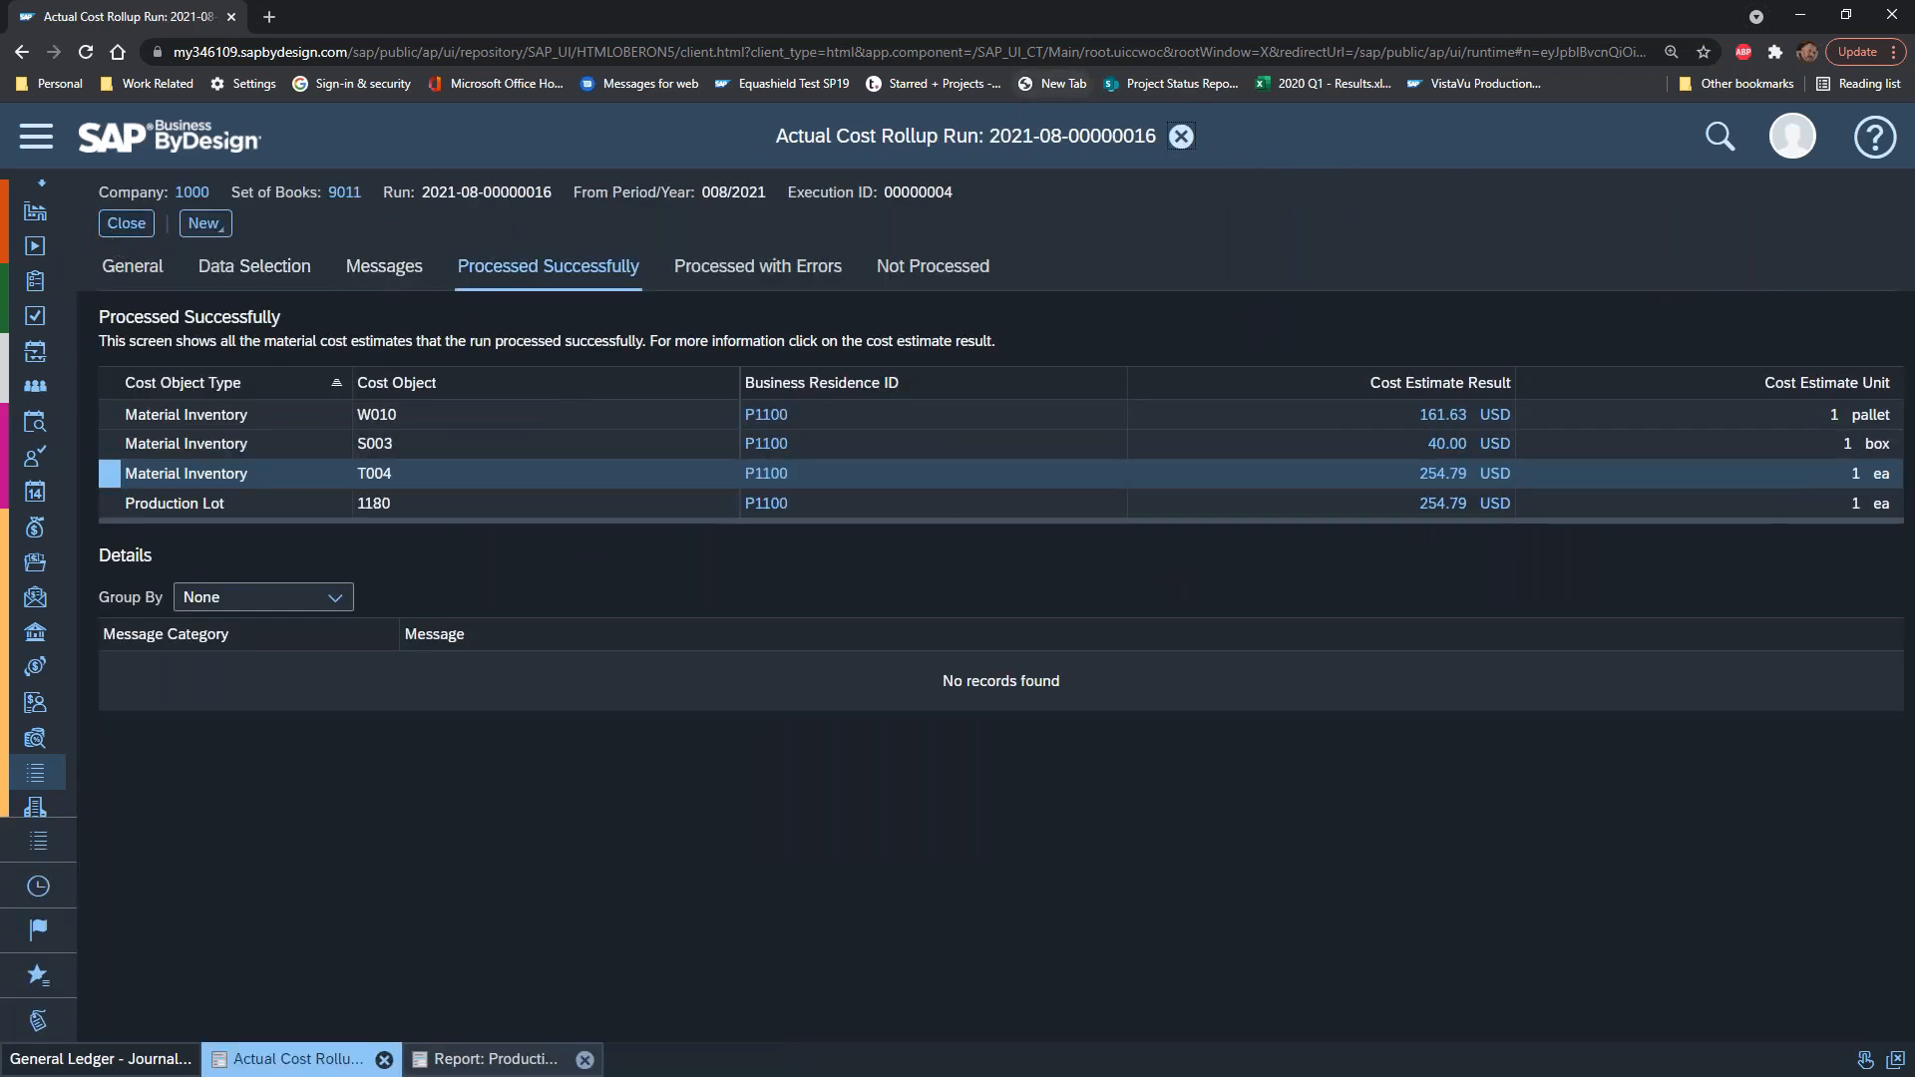
{"action": "left_click", "coordinate": [132, 232]}
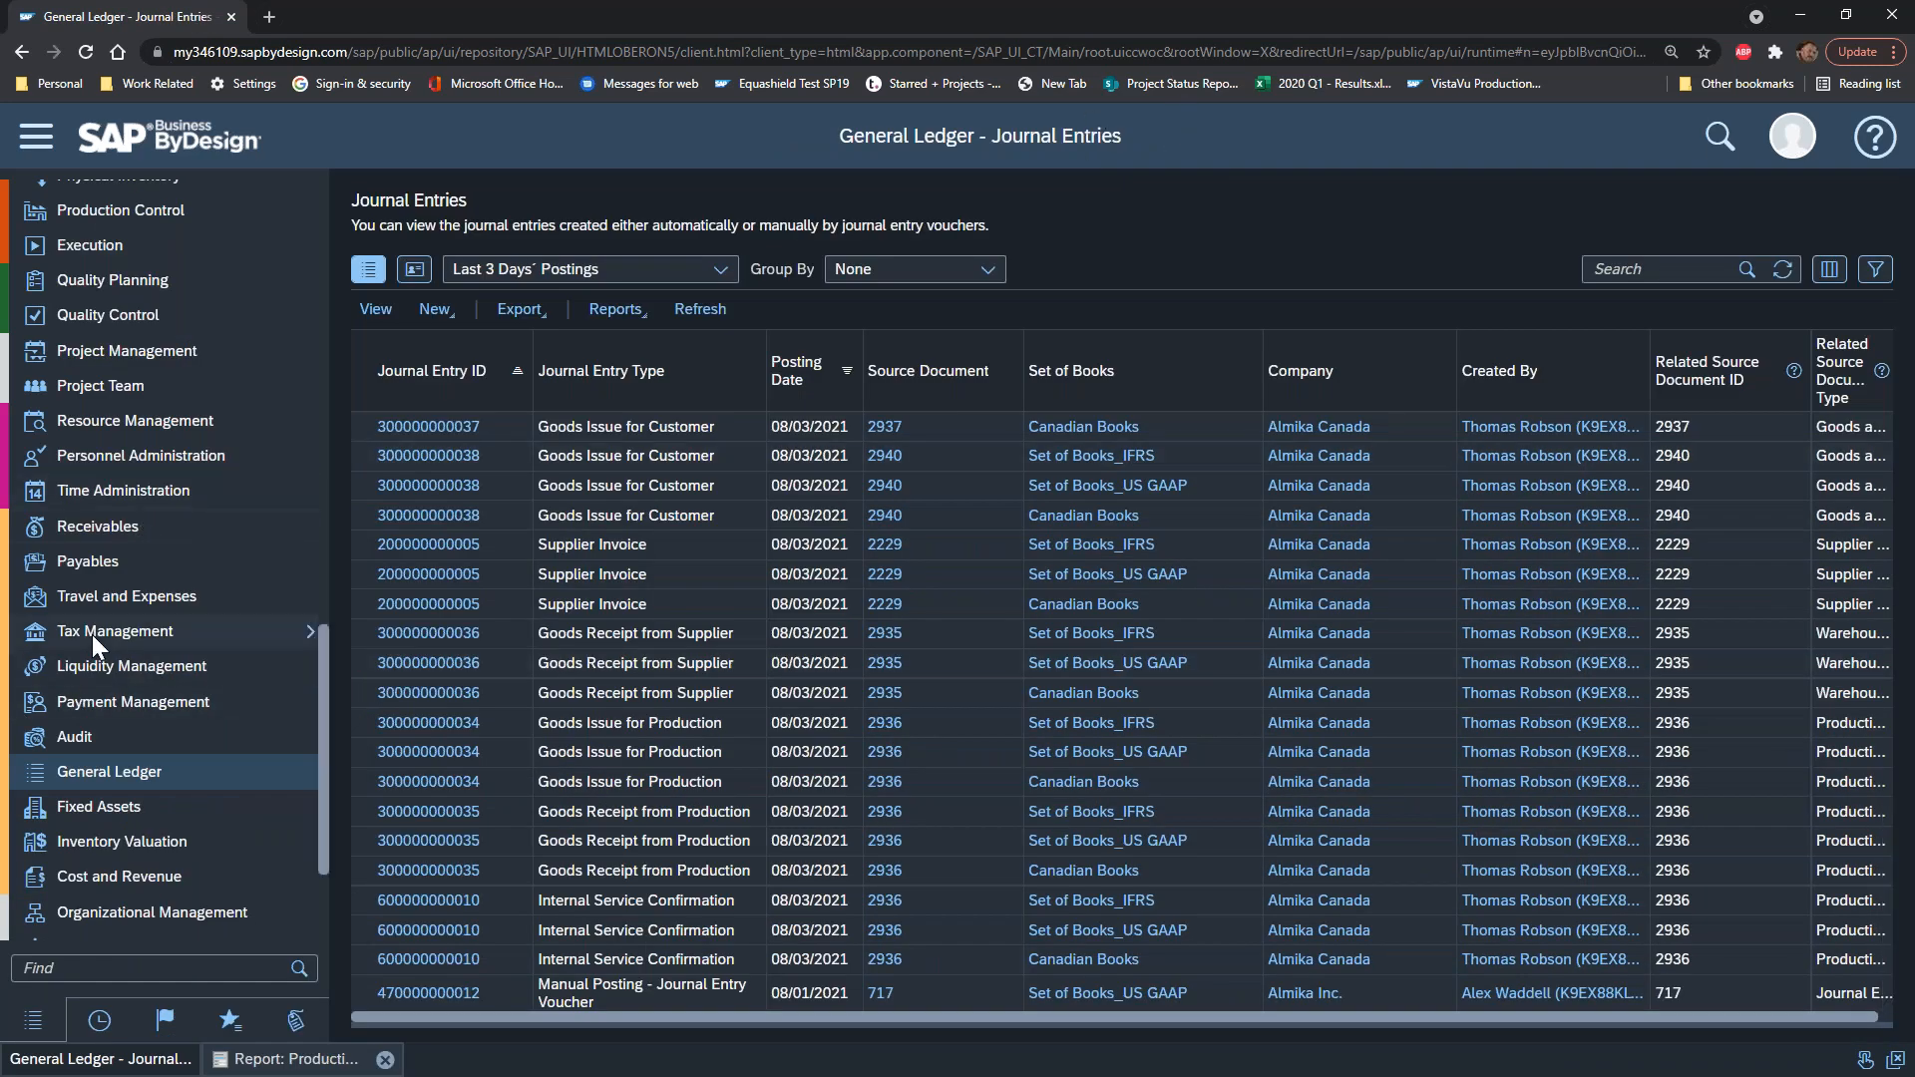
Step: Open the Actual Cost Allocation runs in Inventory Valuation and view the US GAAP log of the Maple Table test run
{"action": "scroll", "coordinate": [92, 634], "scroll_direction": "down", "scroll_amount": 2}
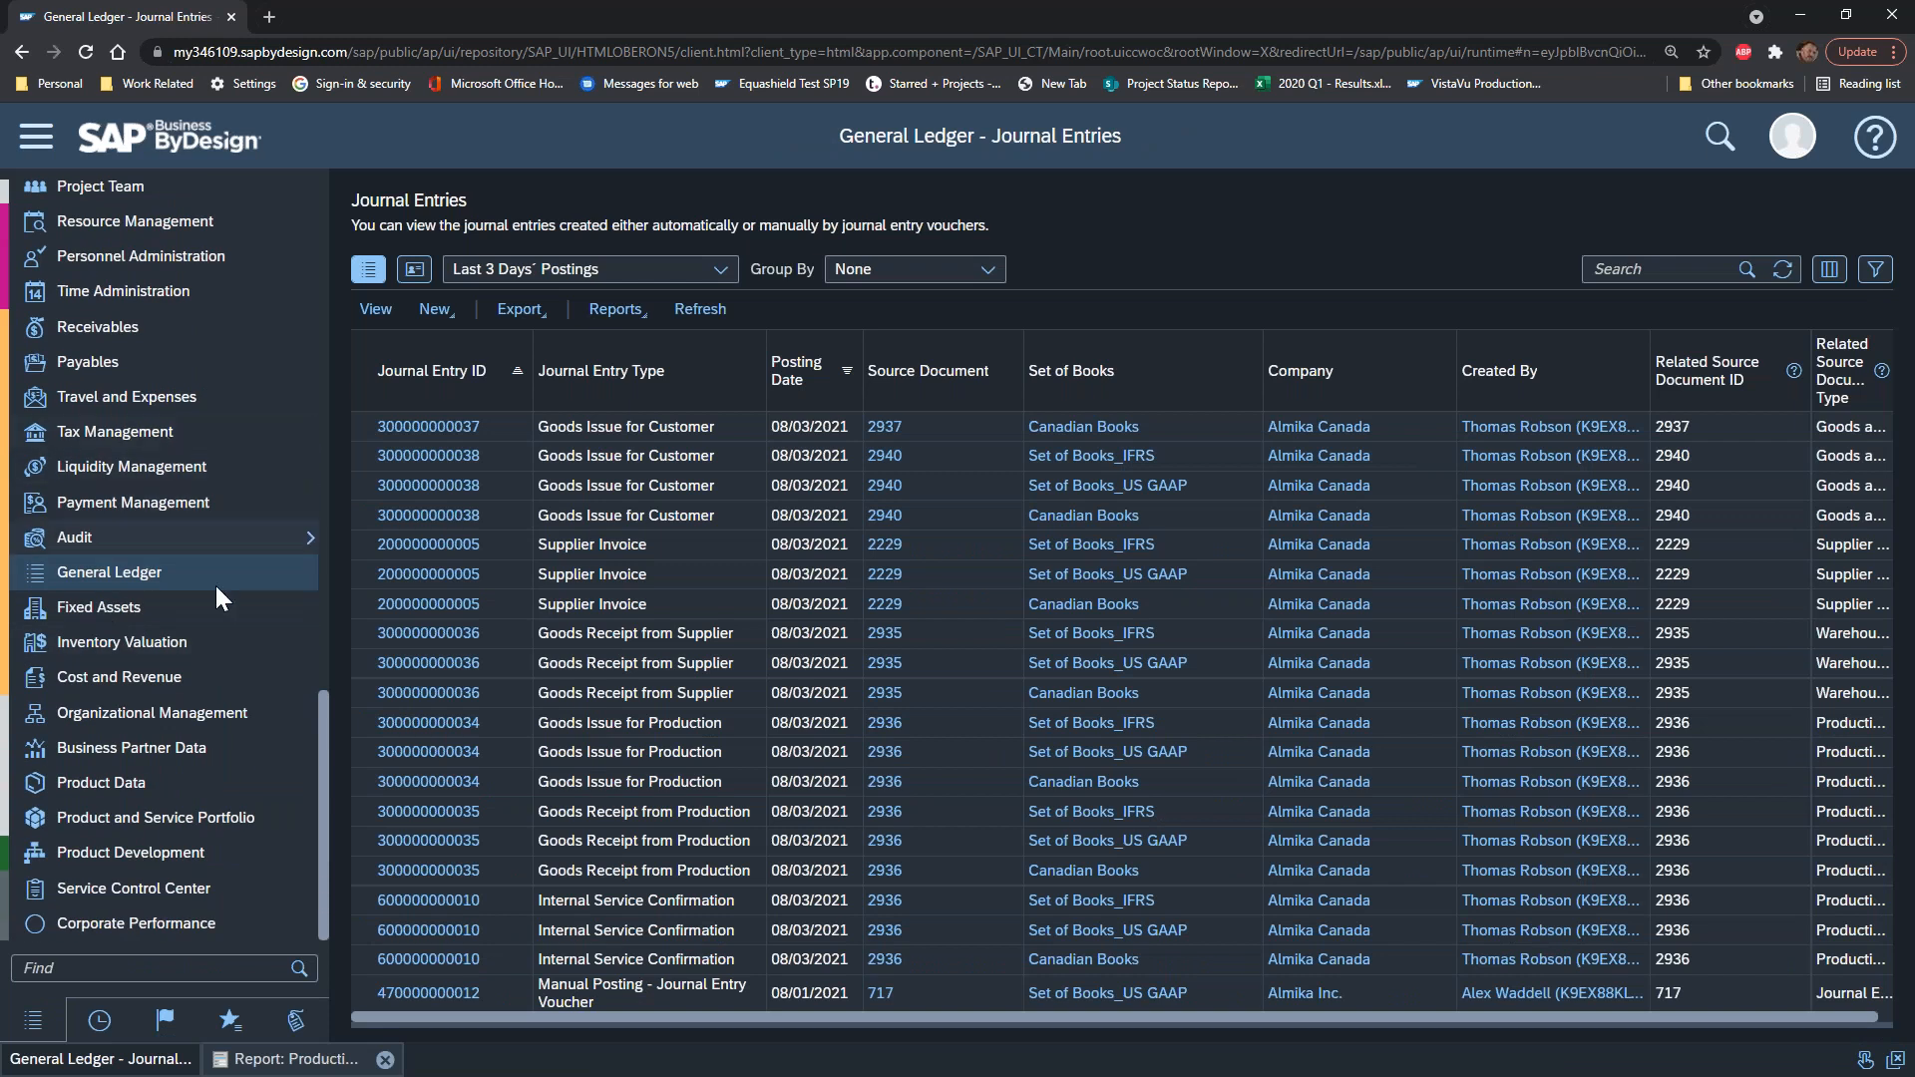
{"action": "mouse_move", "coordinate": [214, 639]}
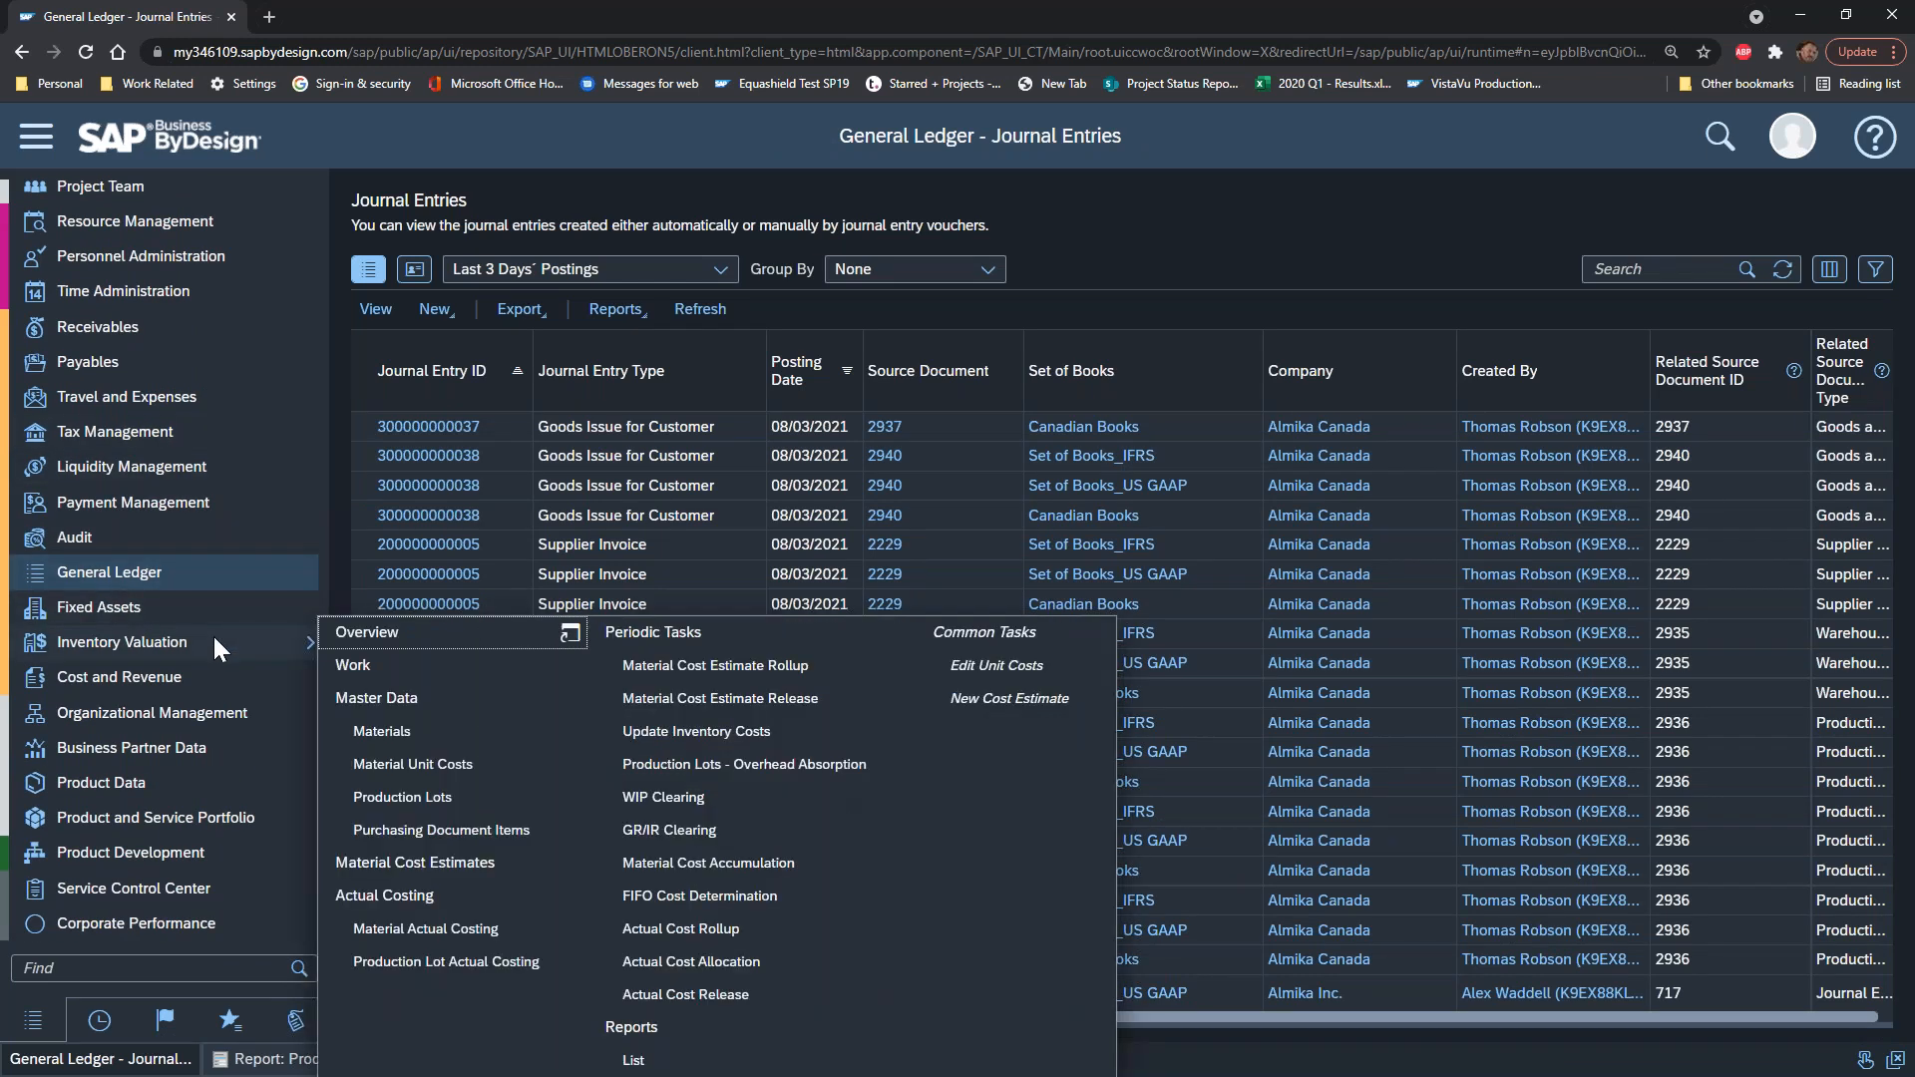
{"action": "left_click", "coordinate": [819, 965]}
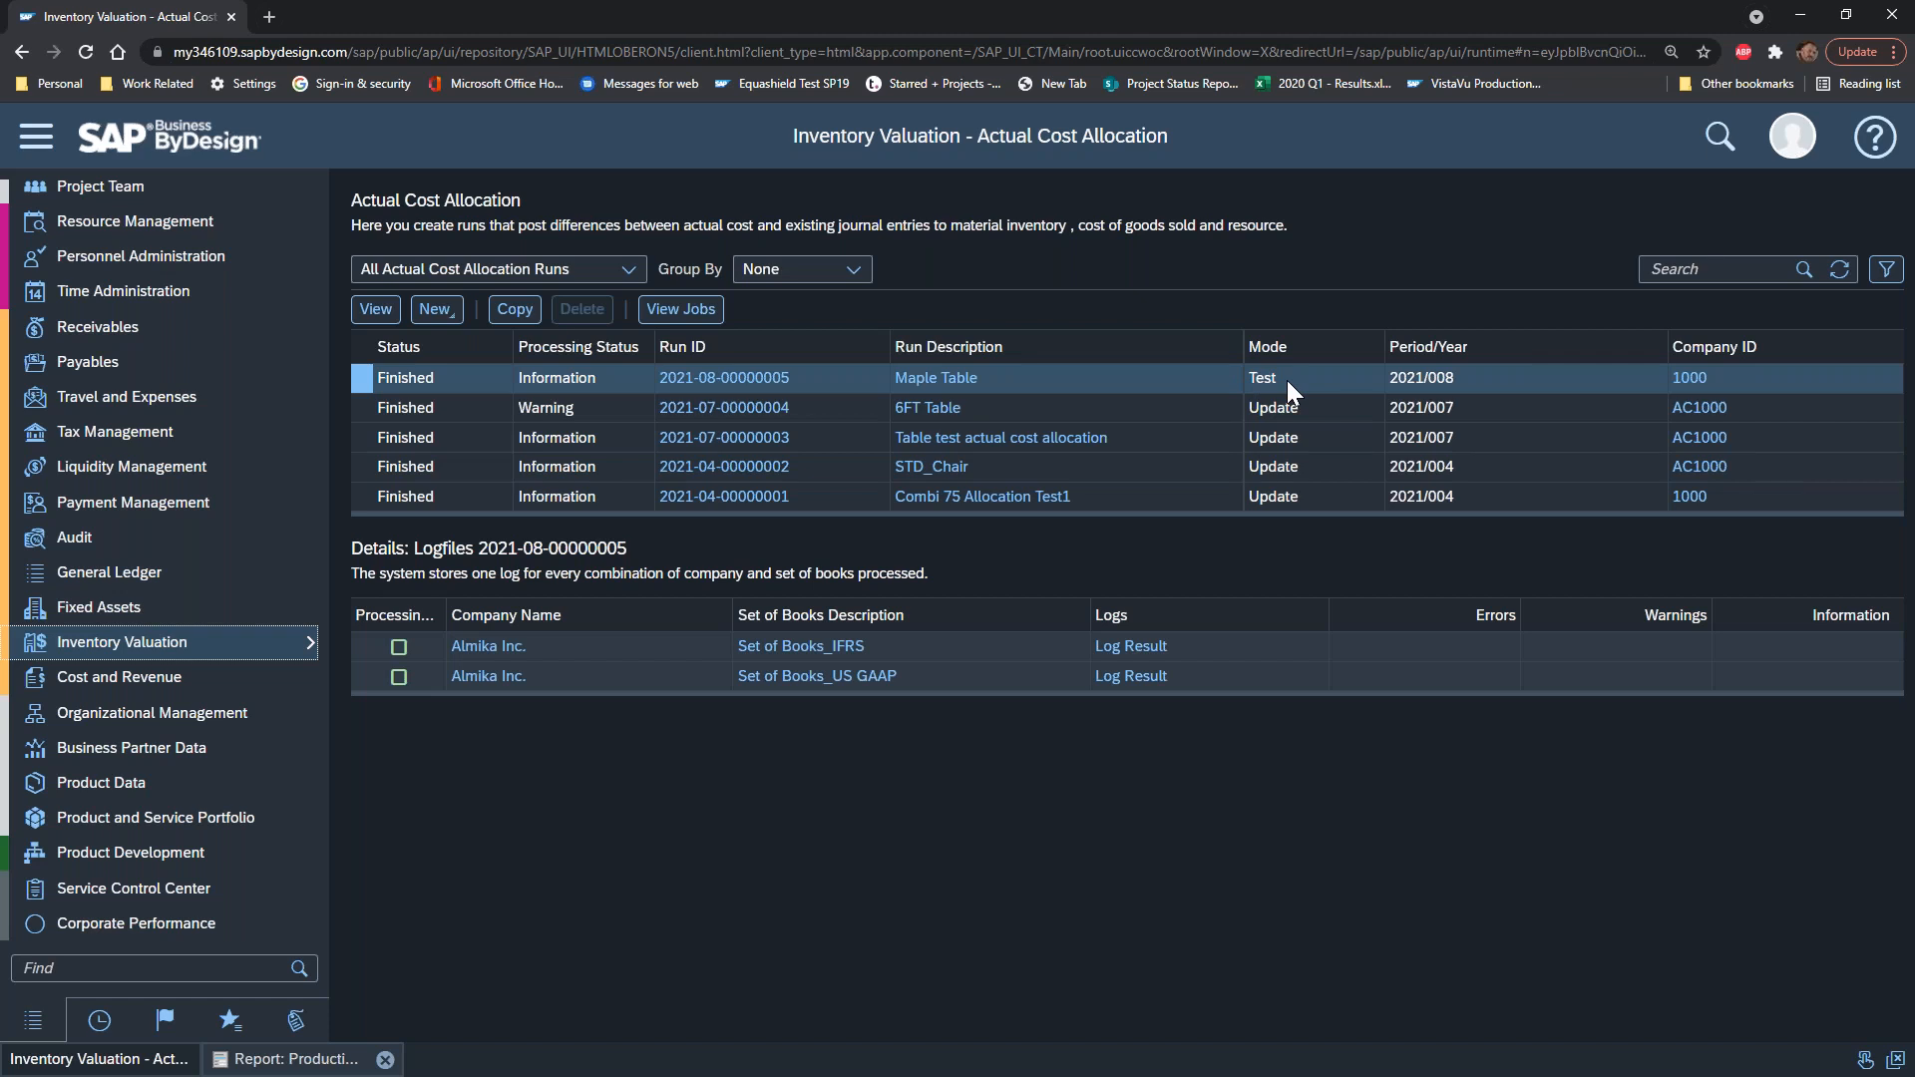
{"action": "left_click", "coordinate": [375, 308]}
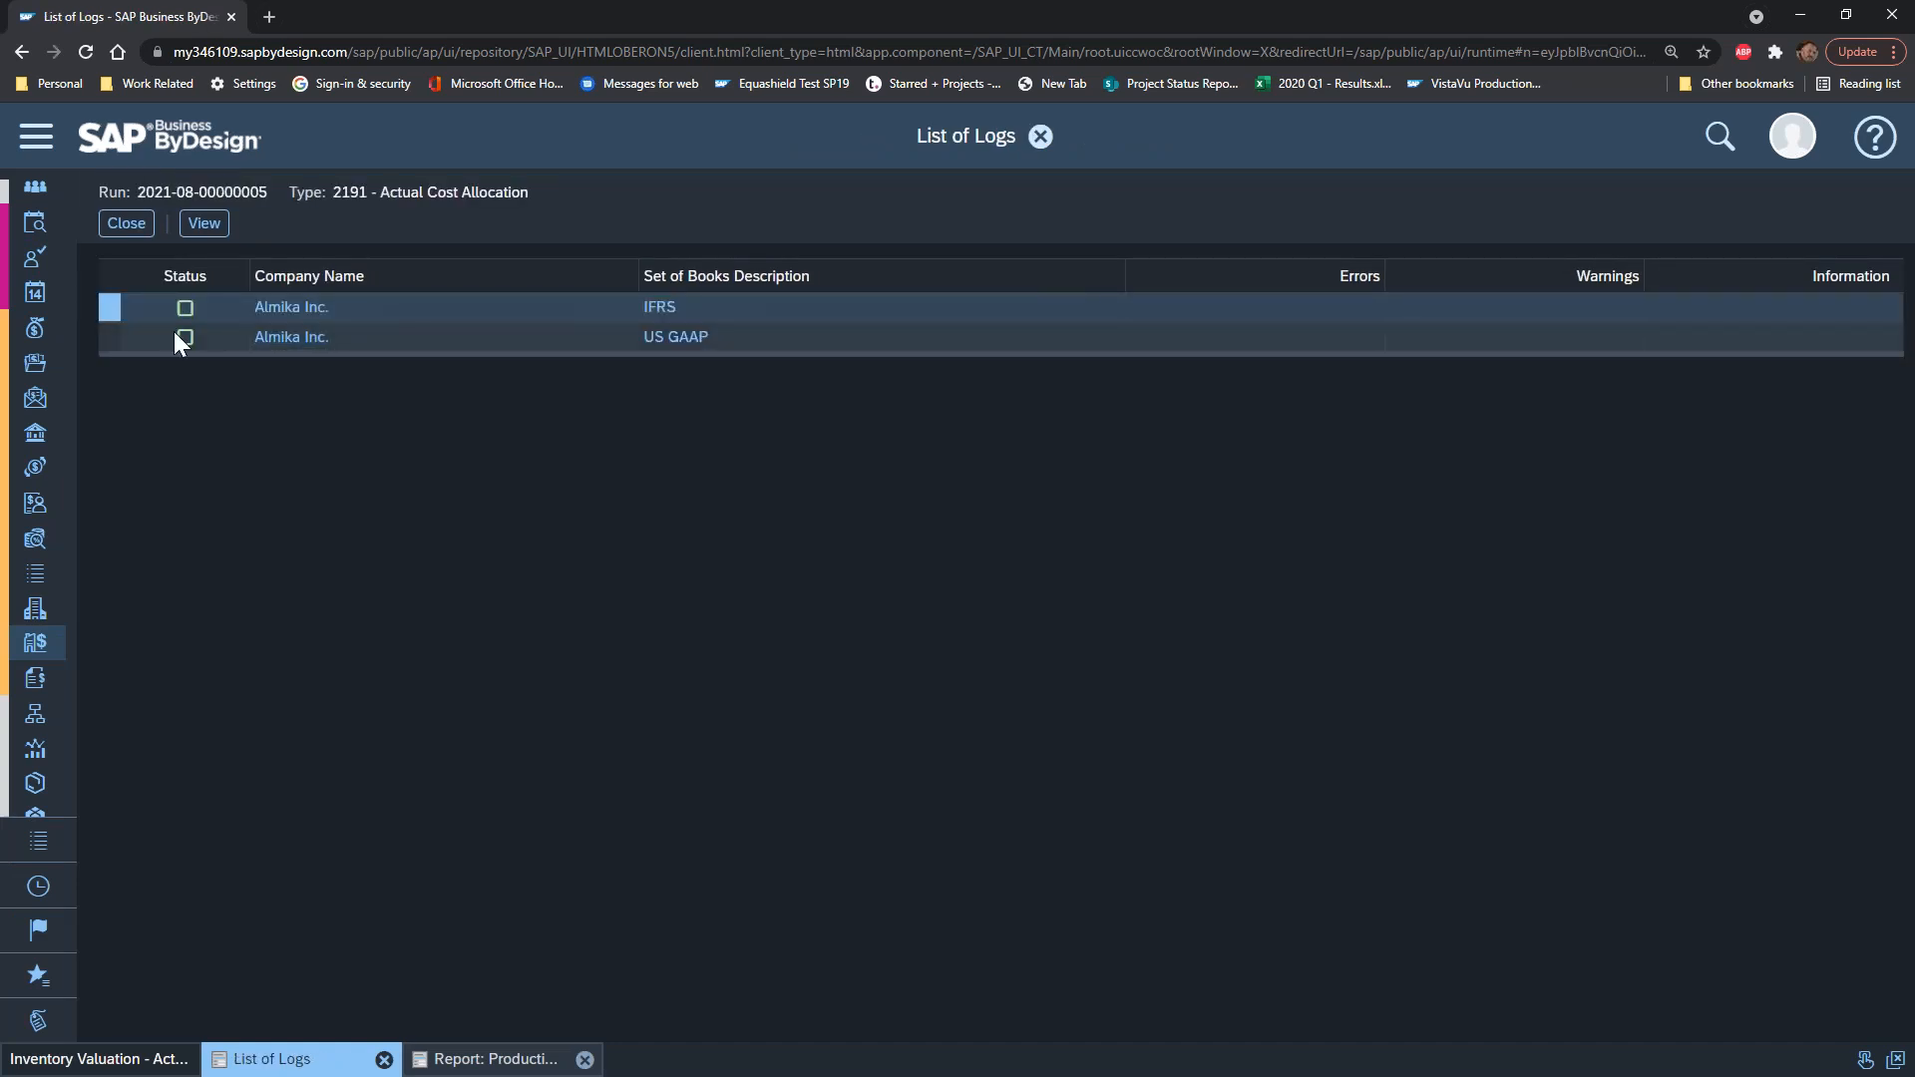
{"action": "left_click", "coordinate": [179, 336]}
{"action": "left_click", "coordinate": [206, 225]}
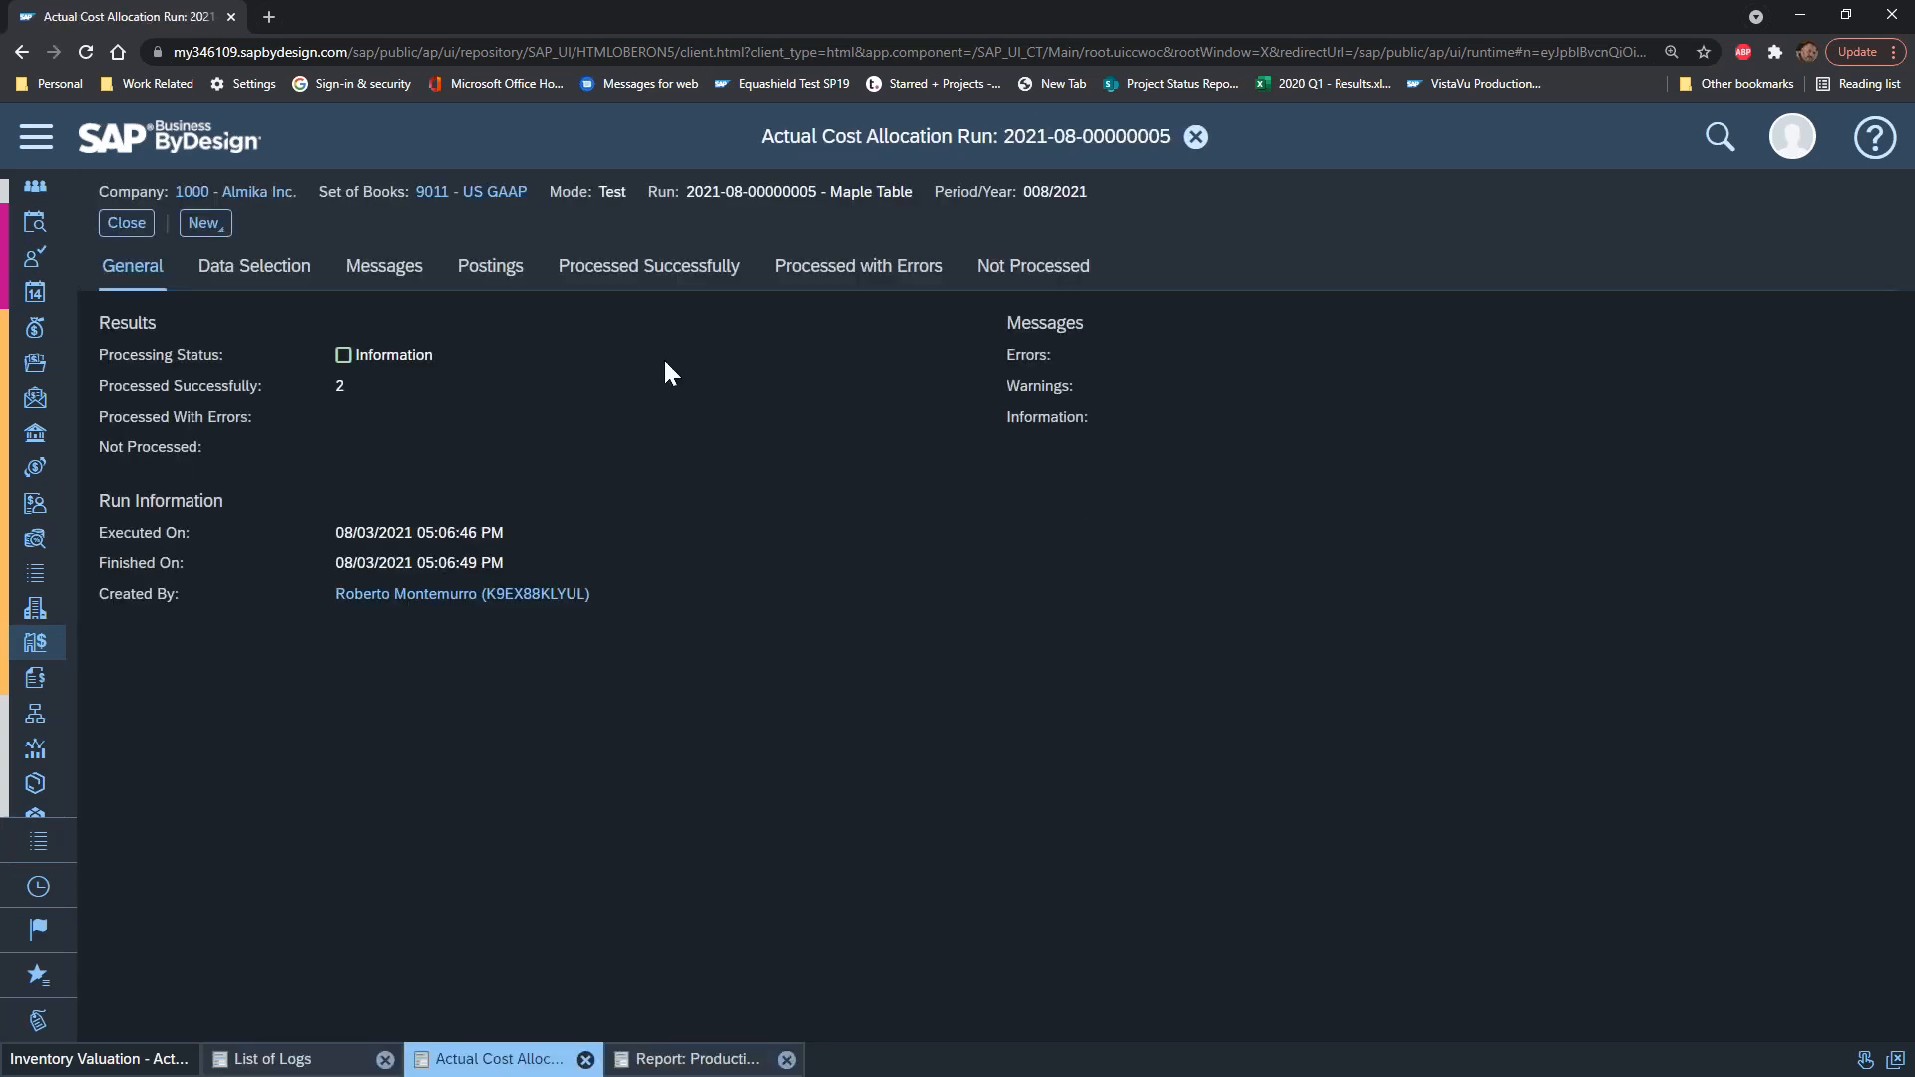
Step: Review the test run's general ledger account postings, then close the run result and its list of logs
{"action": "left_click", "coordinate": [503, 271]}
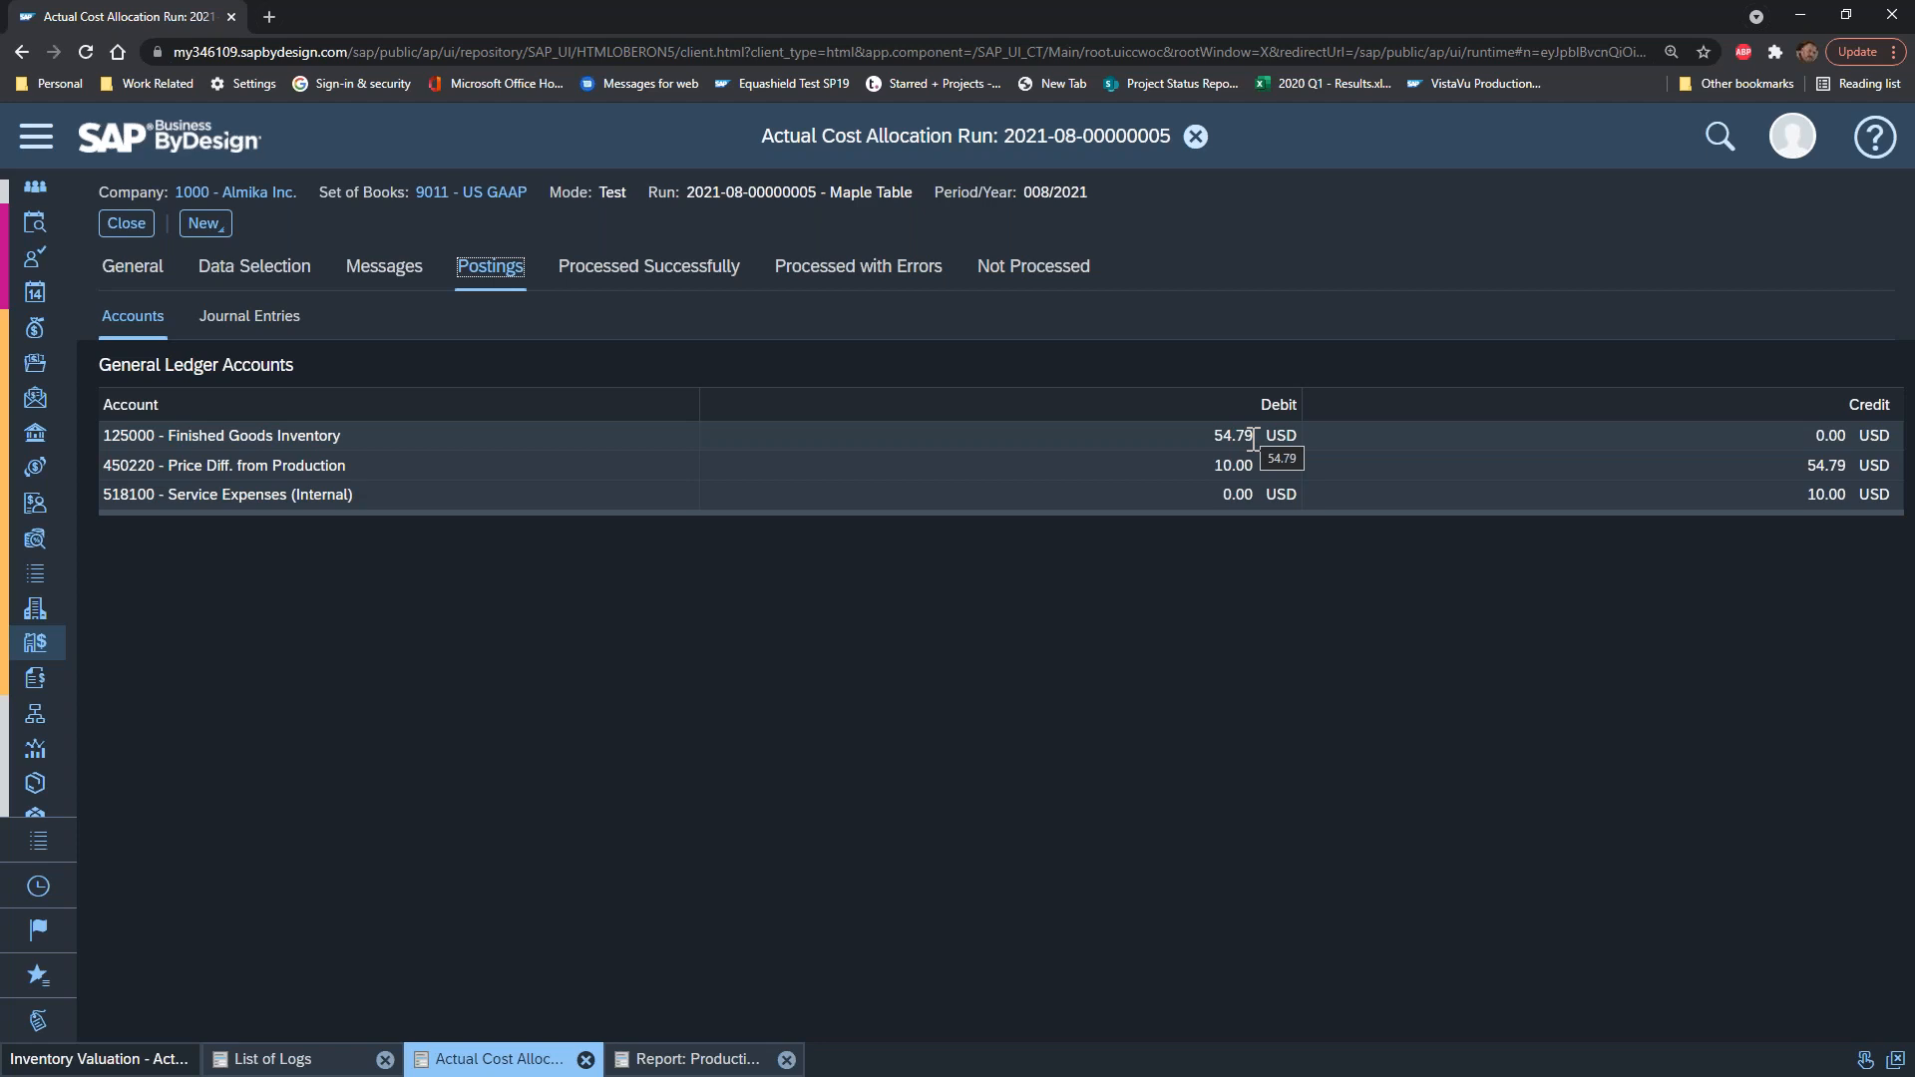
{"action": "left_click", "coordinate": [1196, 136]}
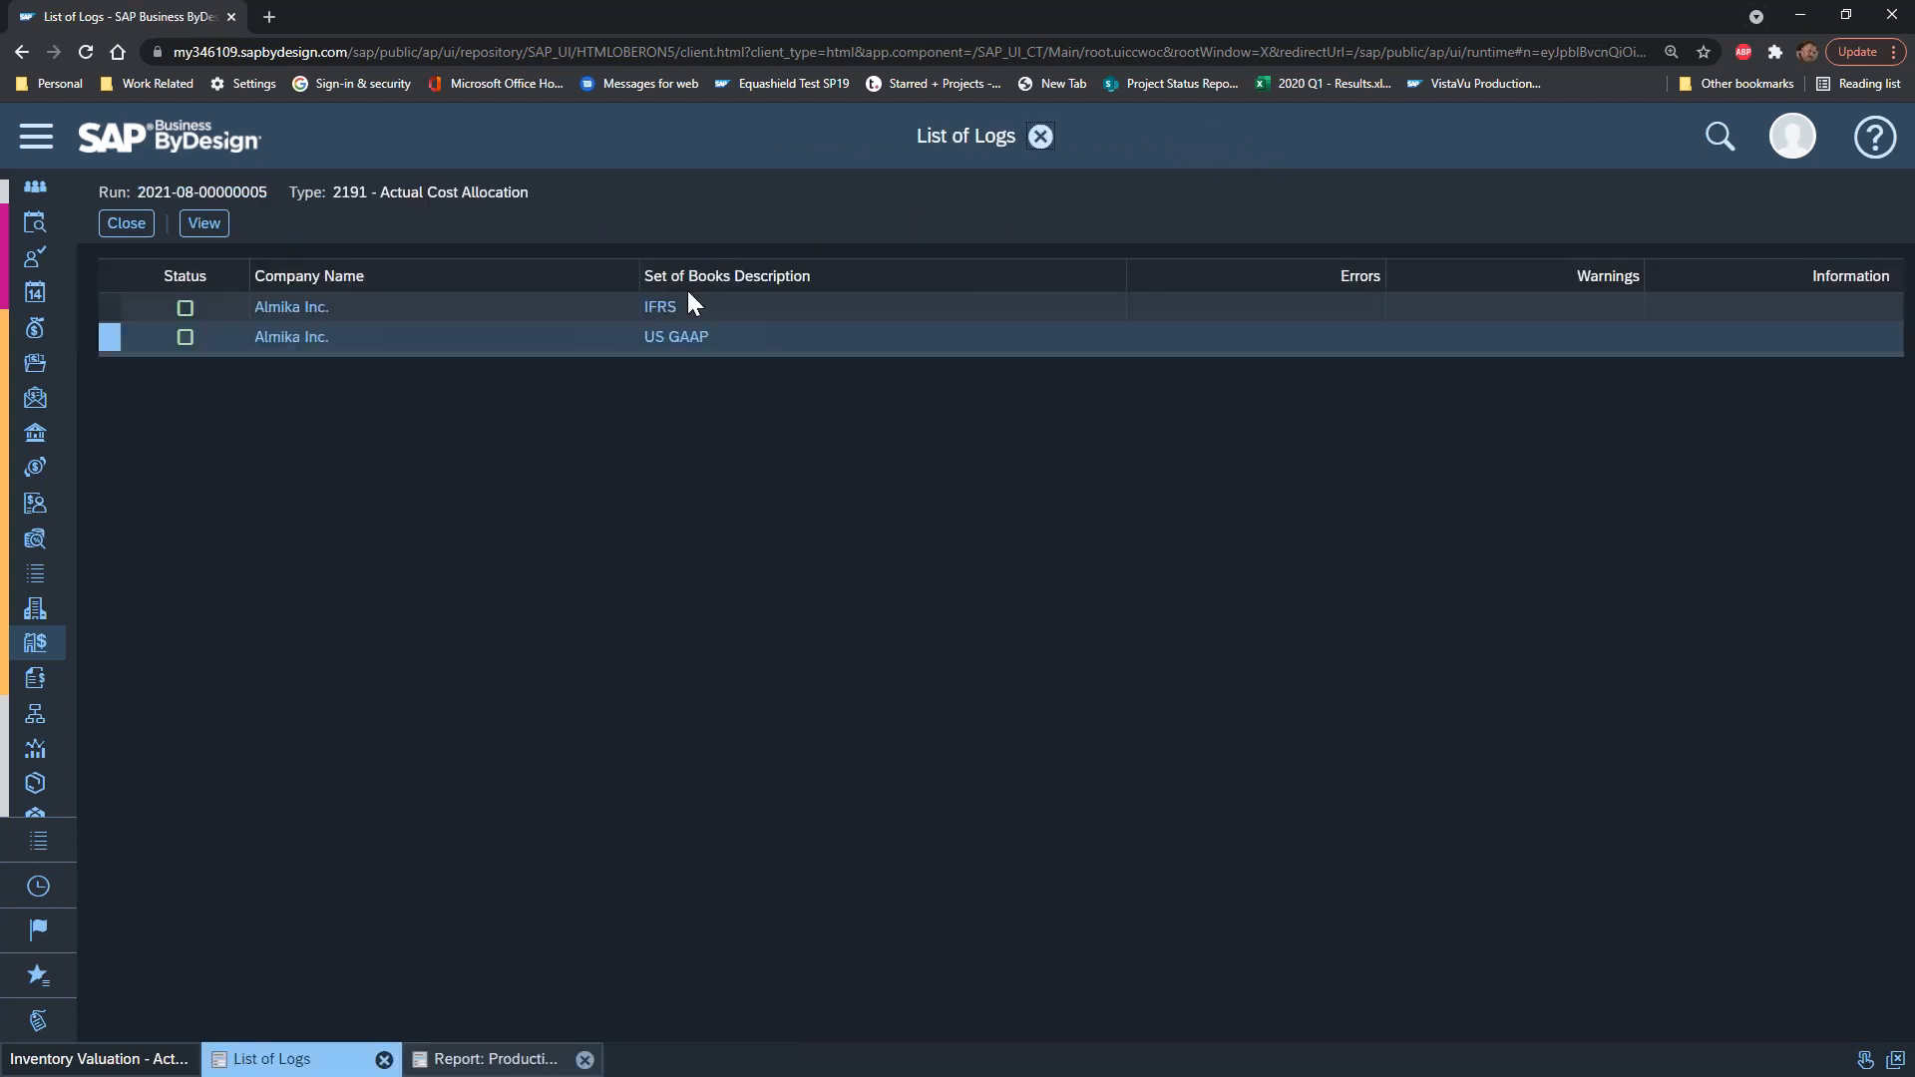
{"action": "left_click", "coordinate": [127, 223]}
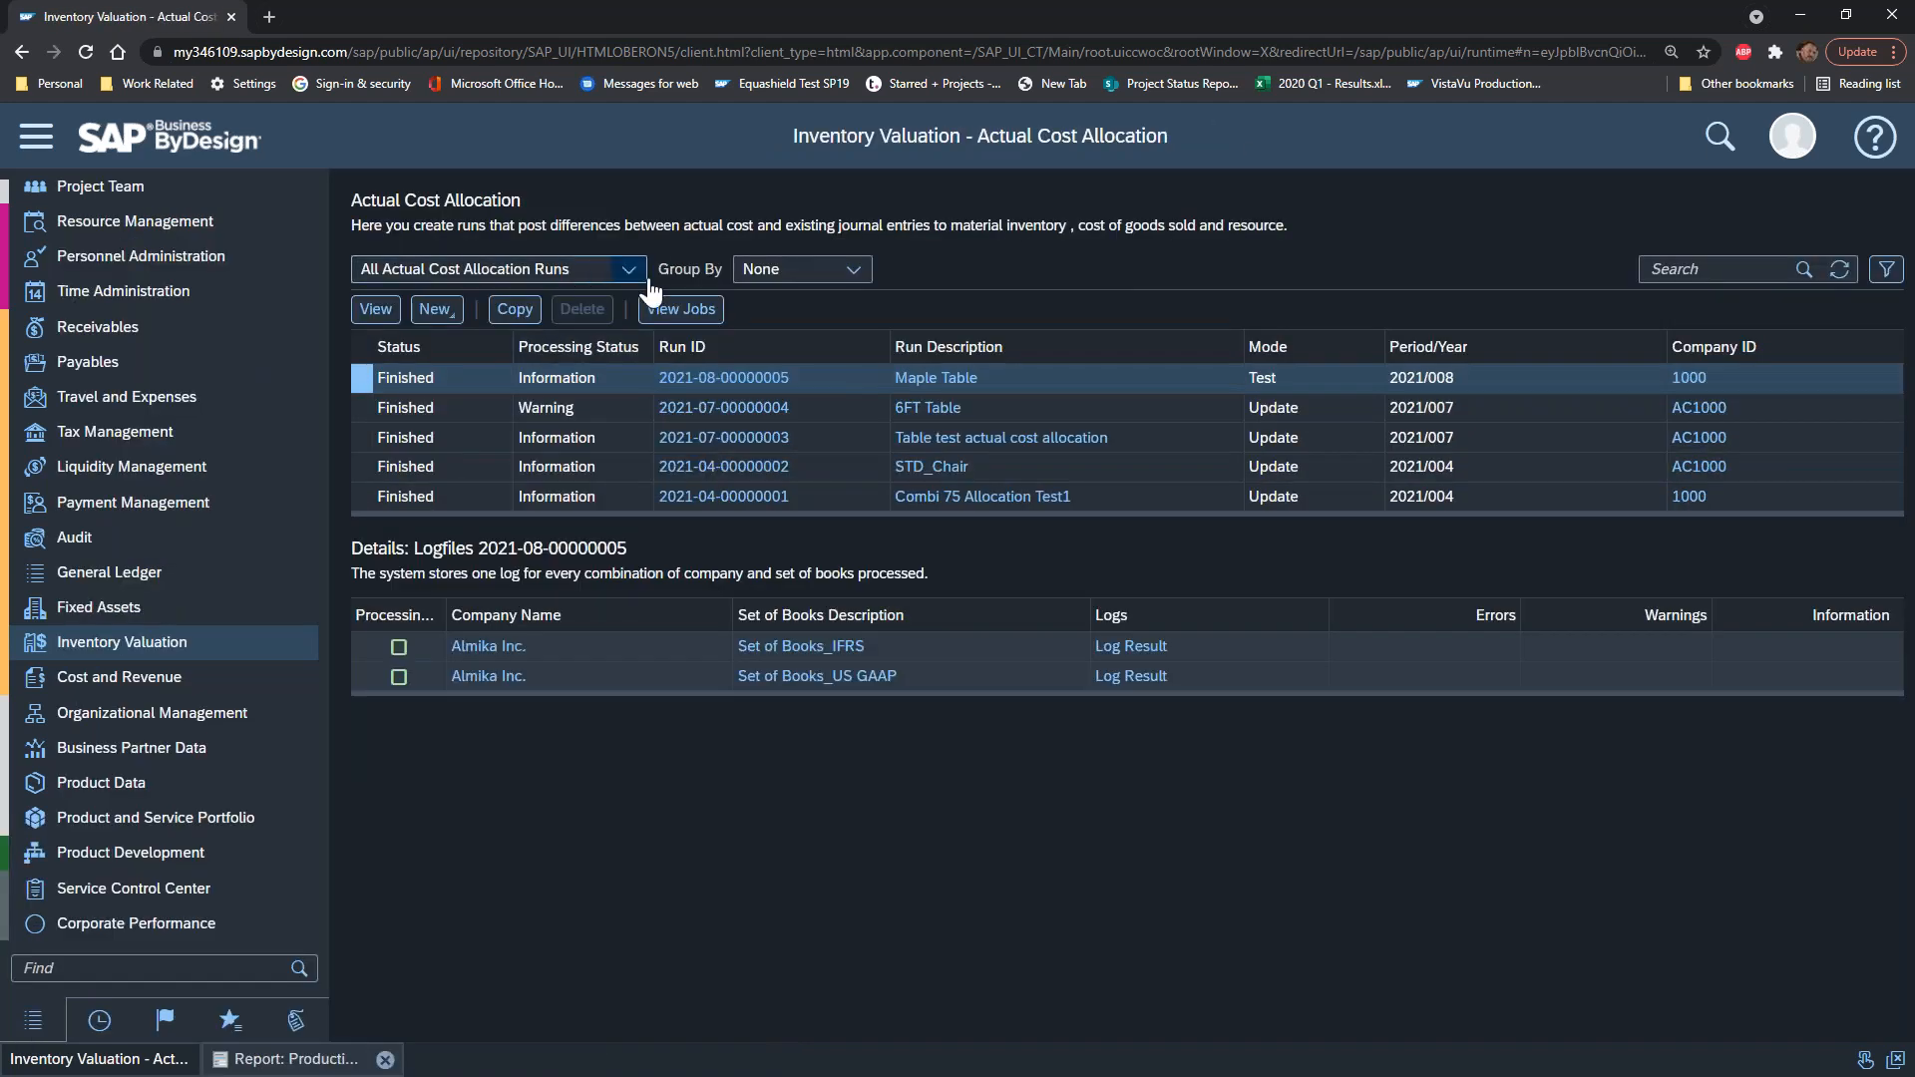
Step: Copy the Maple Table cost allocation run, turn off its test run setting, and start the run immediately
{"action": "left_click", "coordinate": [507, 308]}
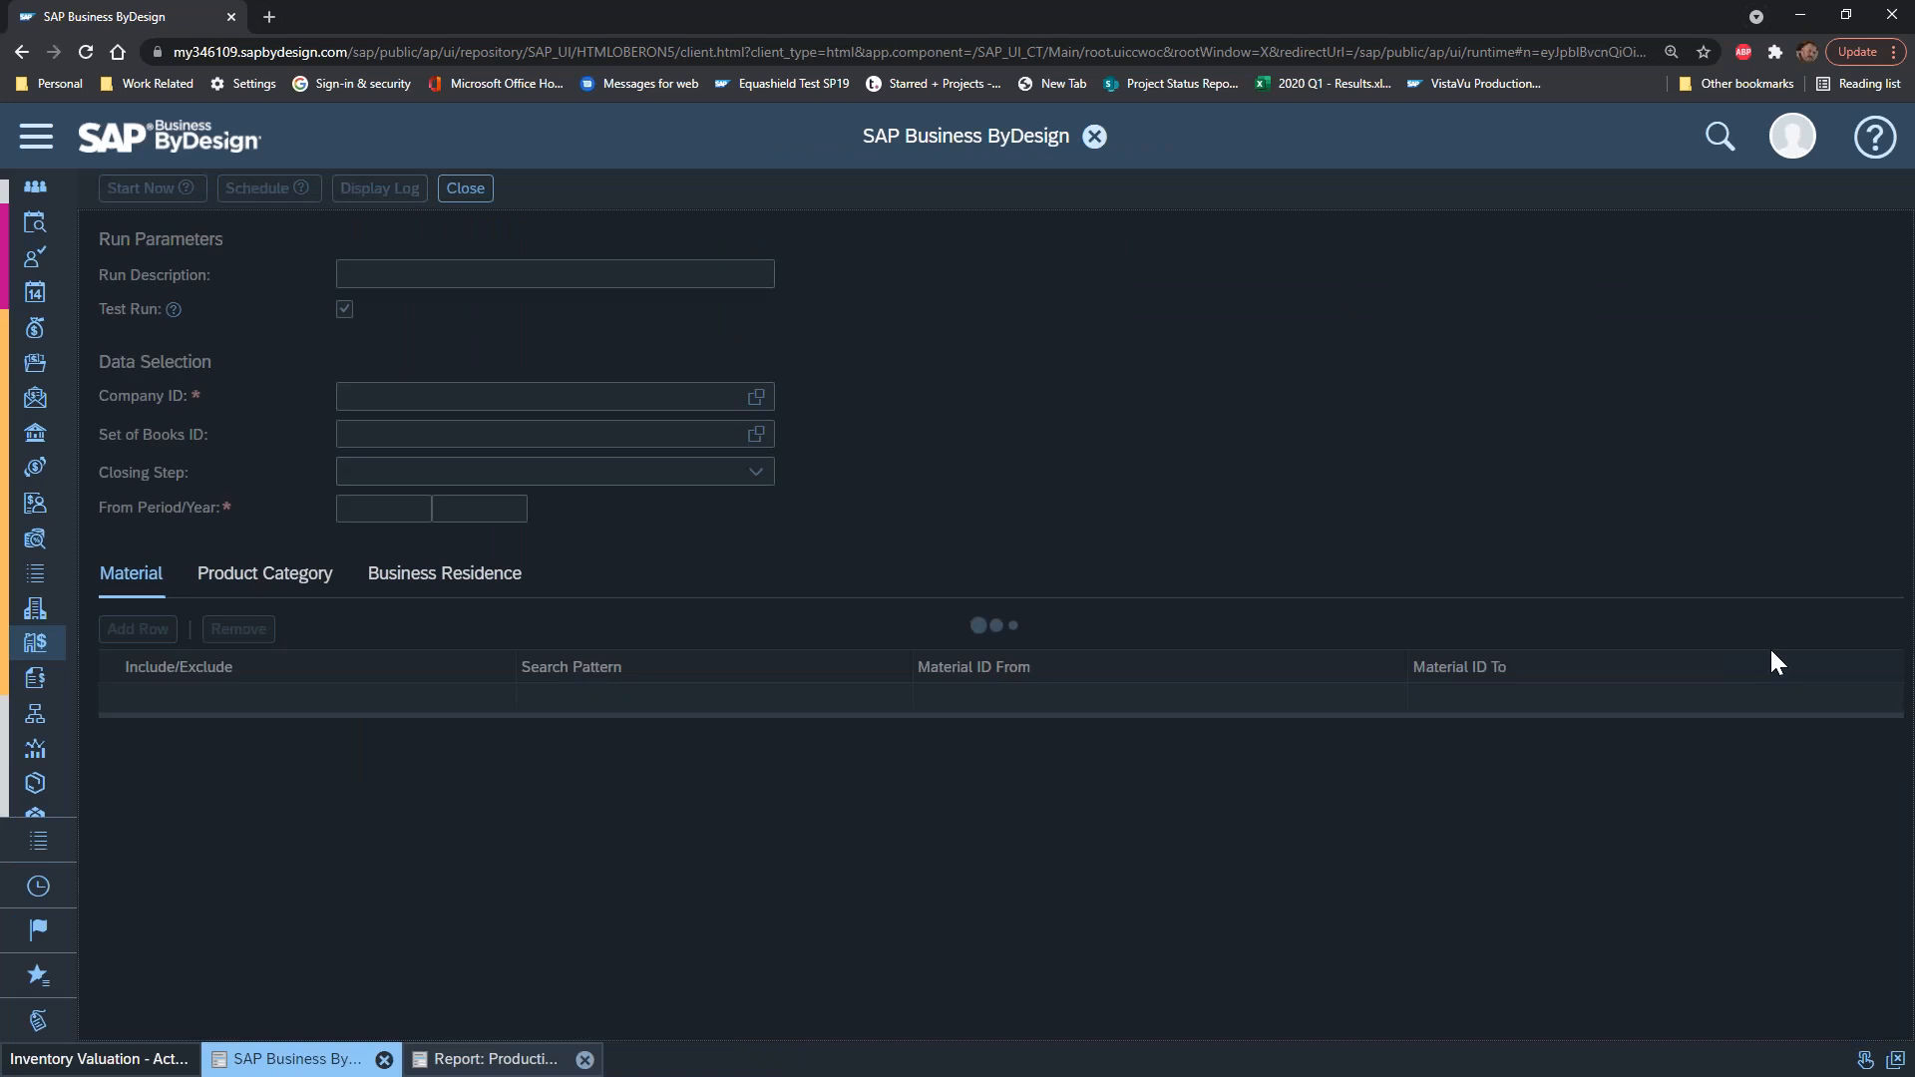
{"action": "left_click", "coordinate": [345, 310]}
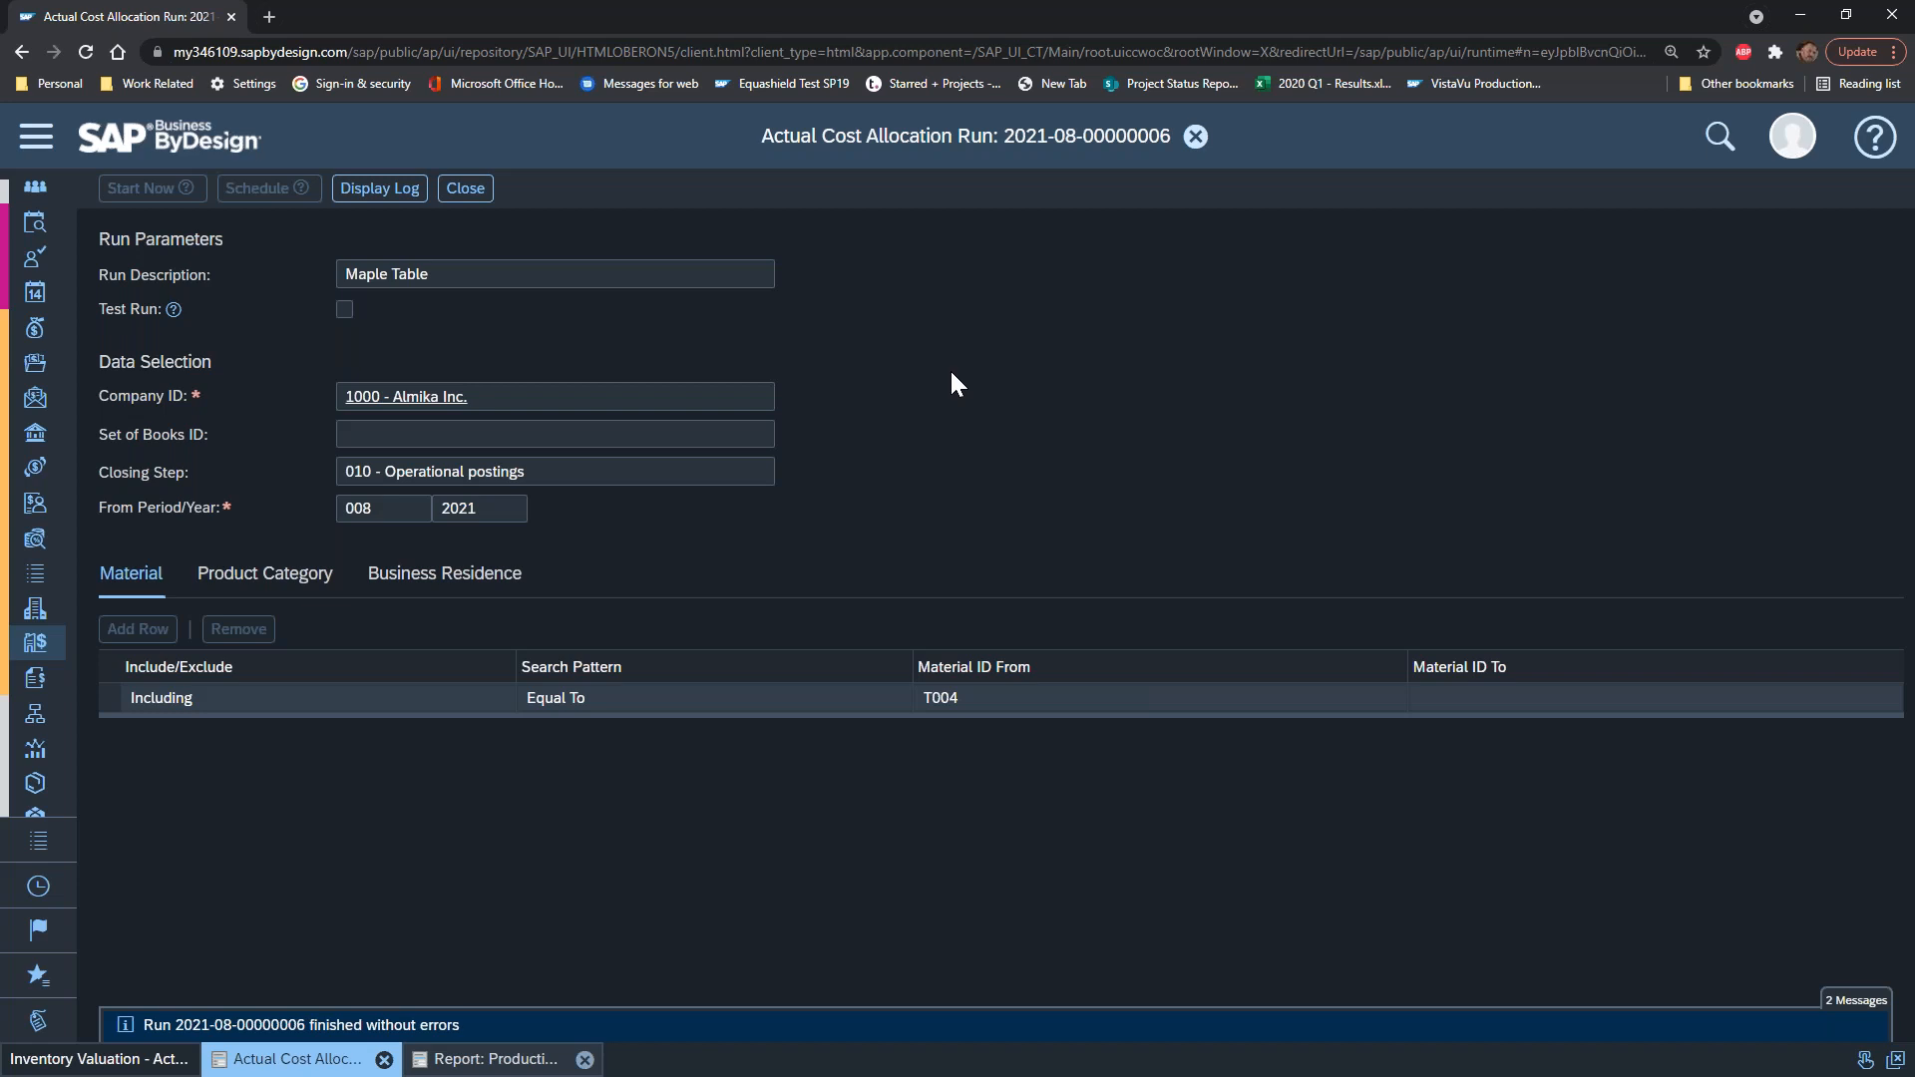
Step: Open the US GAAP log of the new Maple Table update run and review its account postings and journal entries
{"action": "left_click", "coordinate": [377, 191]}
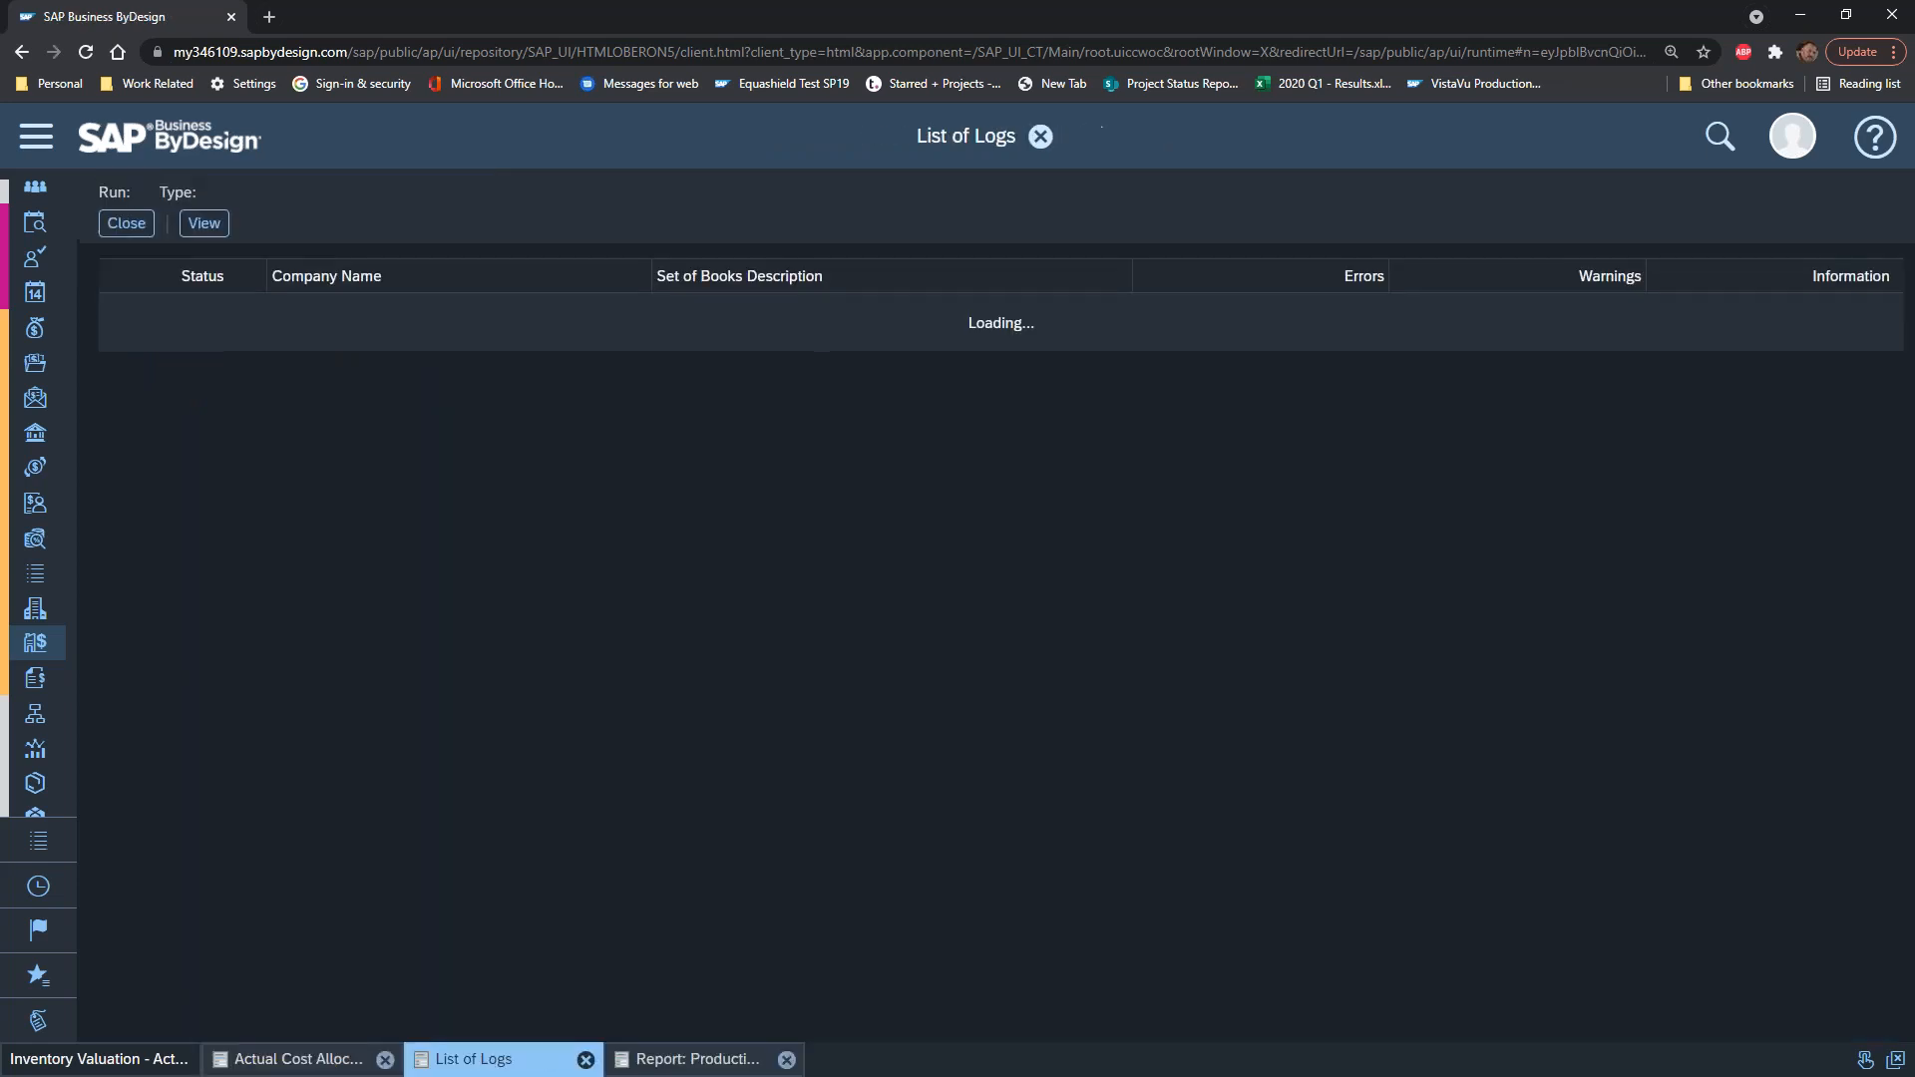
{"action": "left_click", "coordinate": [140, 337]}
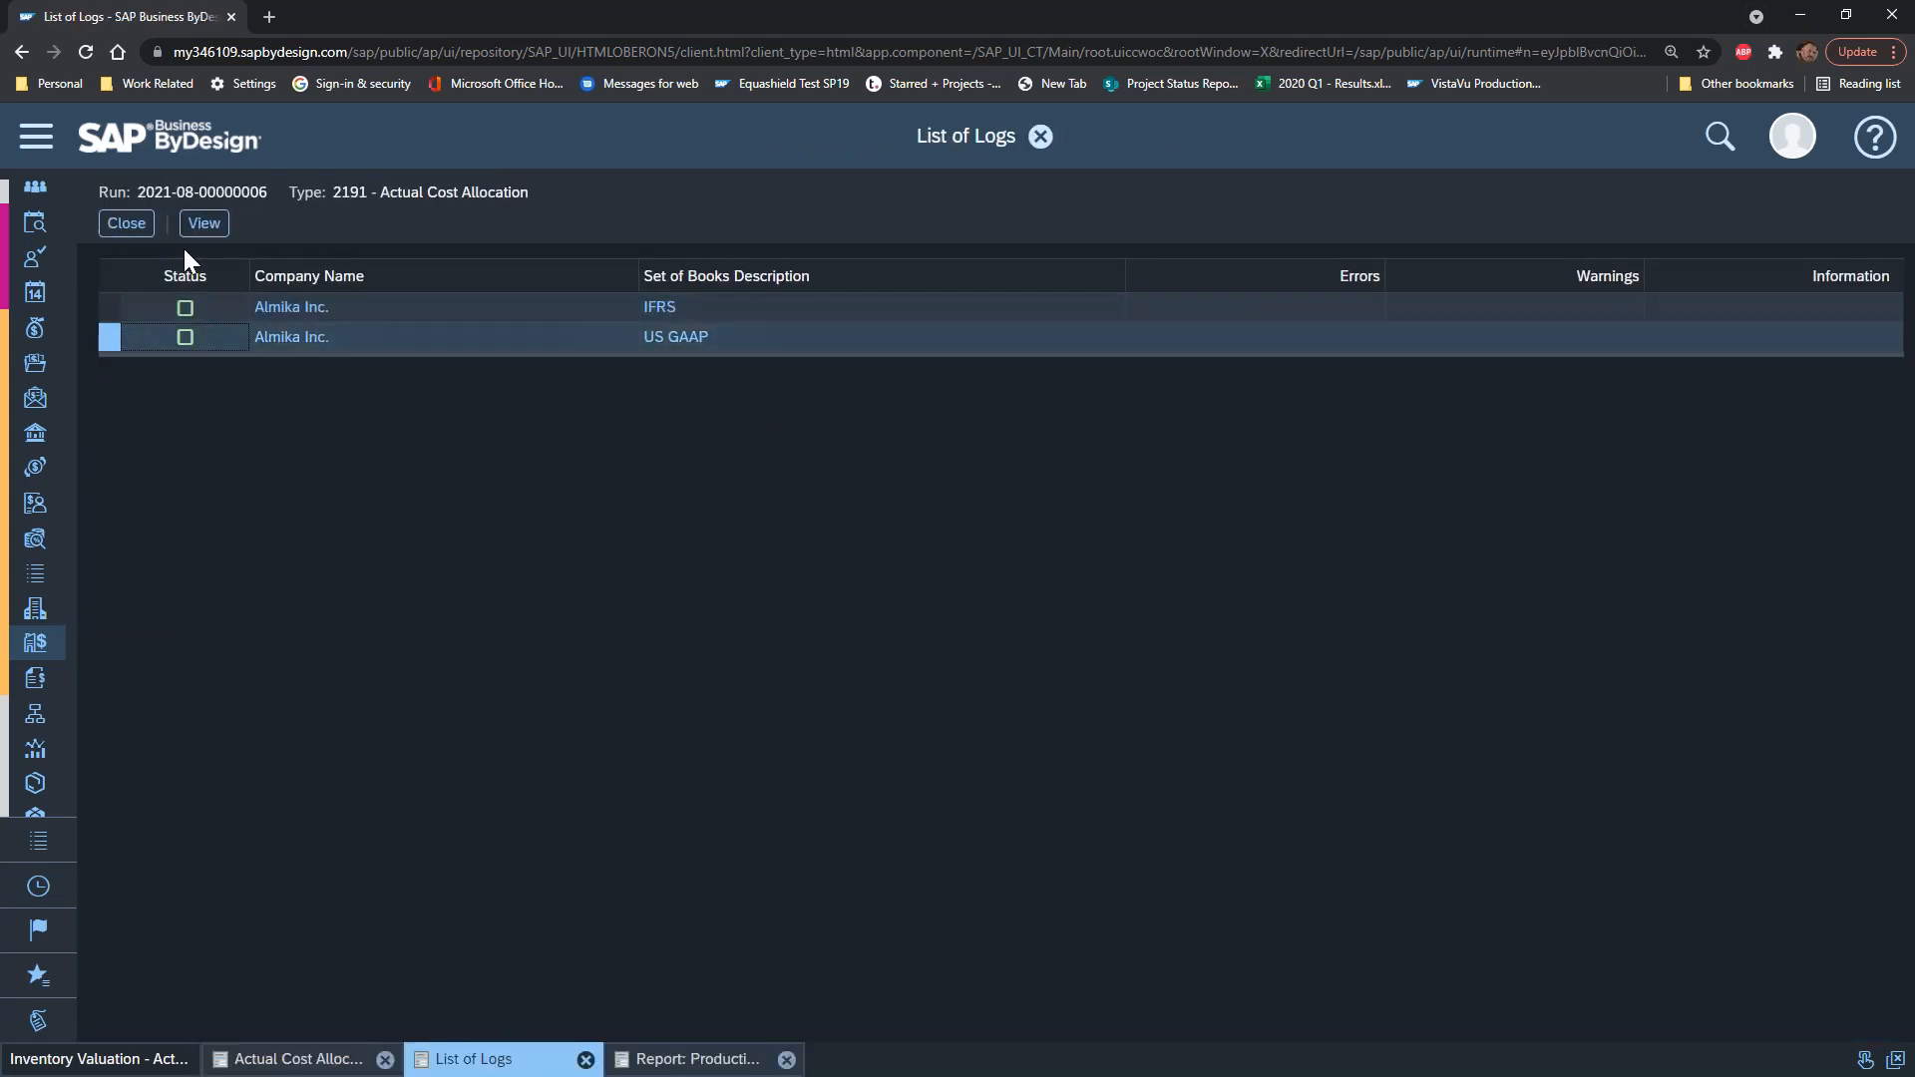
{"action": "left_click", "coordinate": [204, 223]}
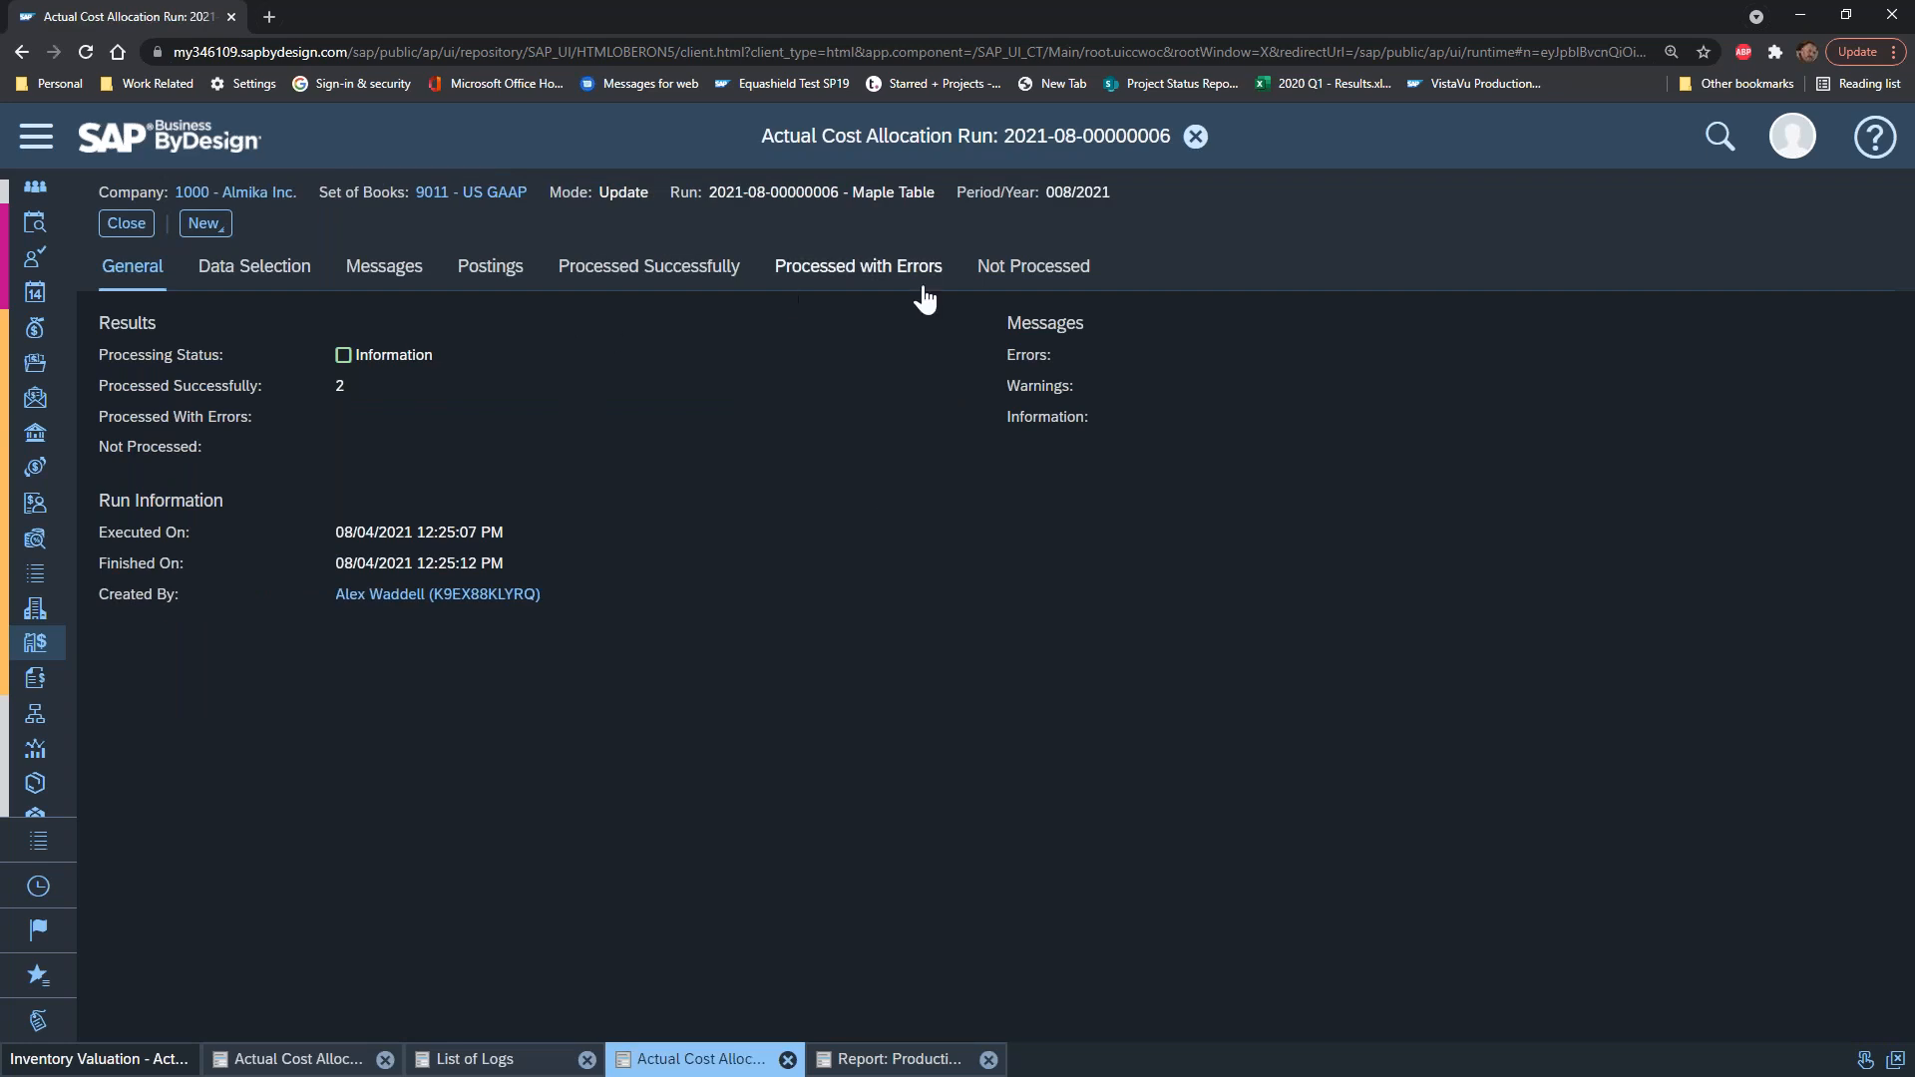
{"action": "left_click", "coordinate": [490, 271]}
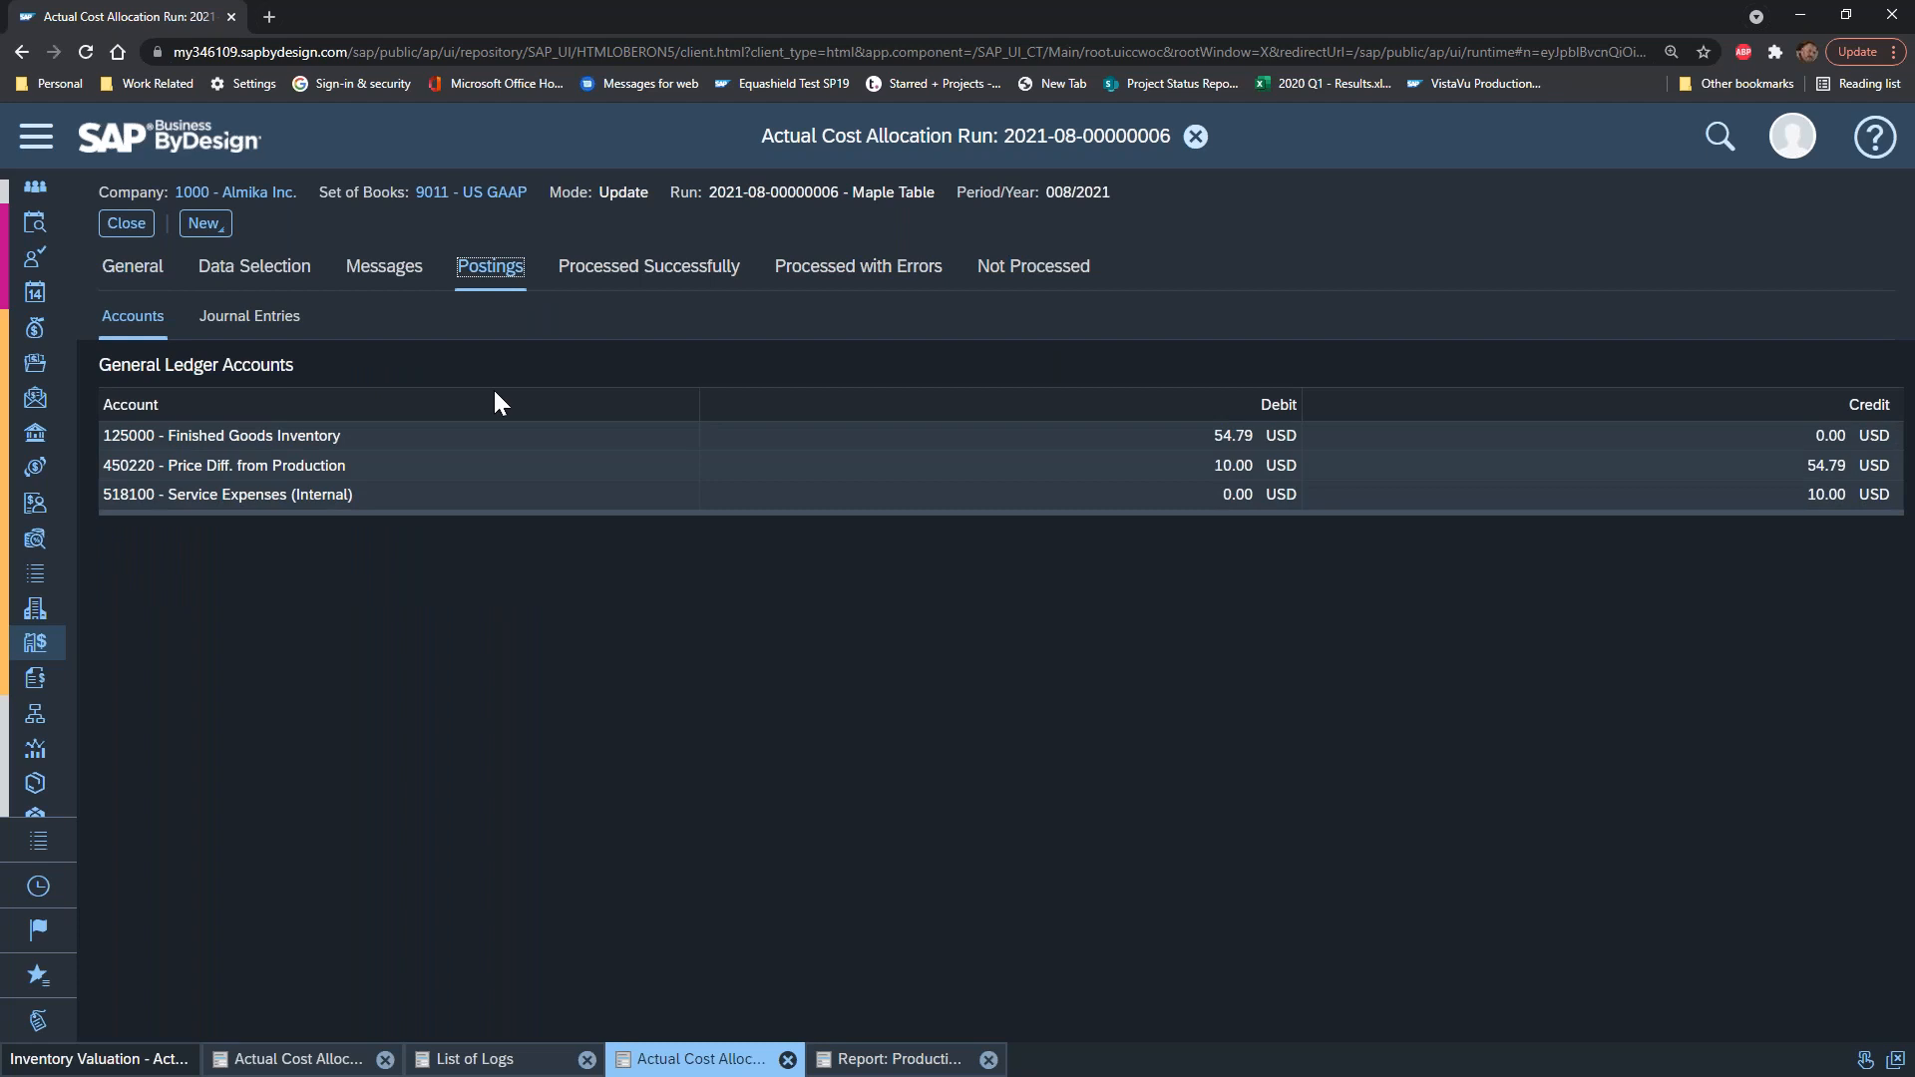
{"action": "left_click", "coordinate": [284, 317]}
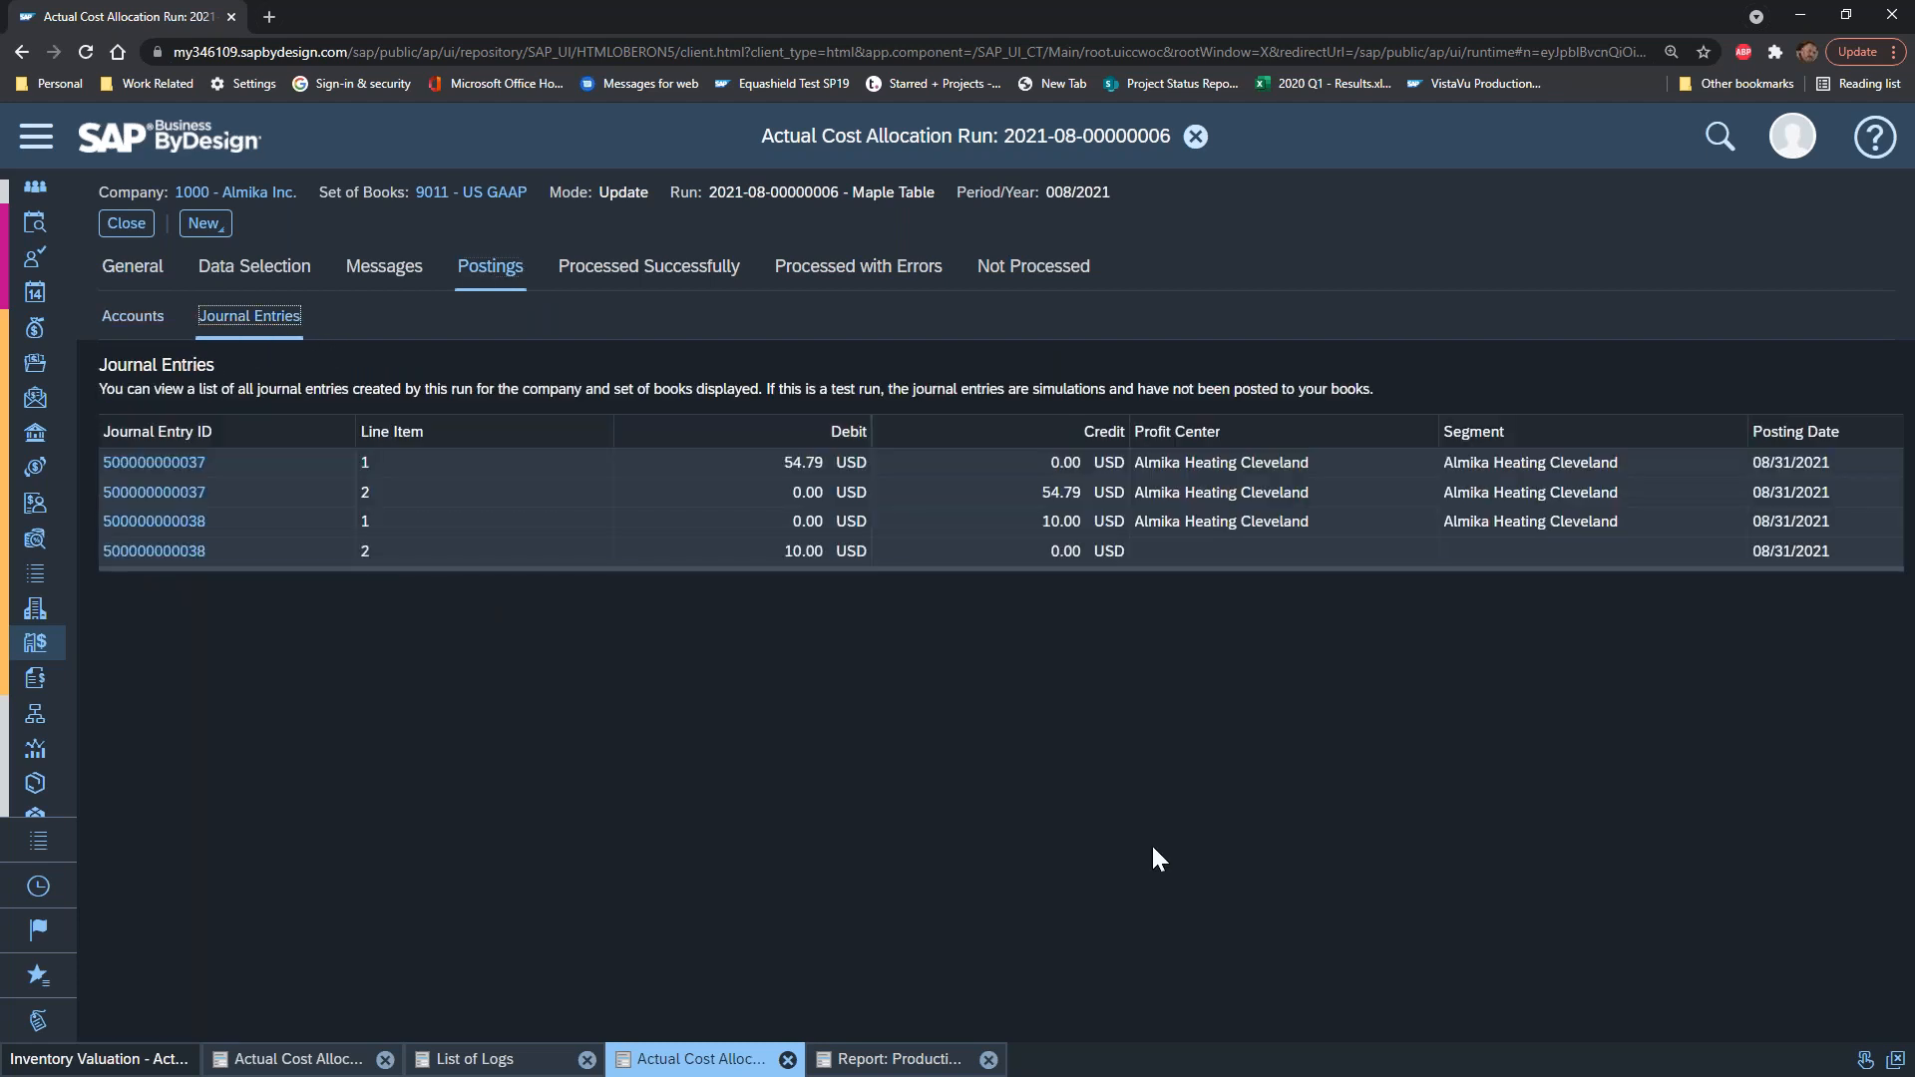
Step: Open the run's first journal entry and review its line items, then close the logs and the Maple Table run, discarding changes
{"action": "left_click", "coordinate": [207, 465]}
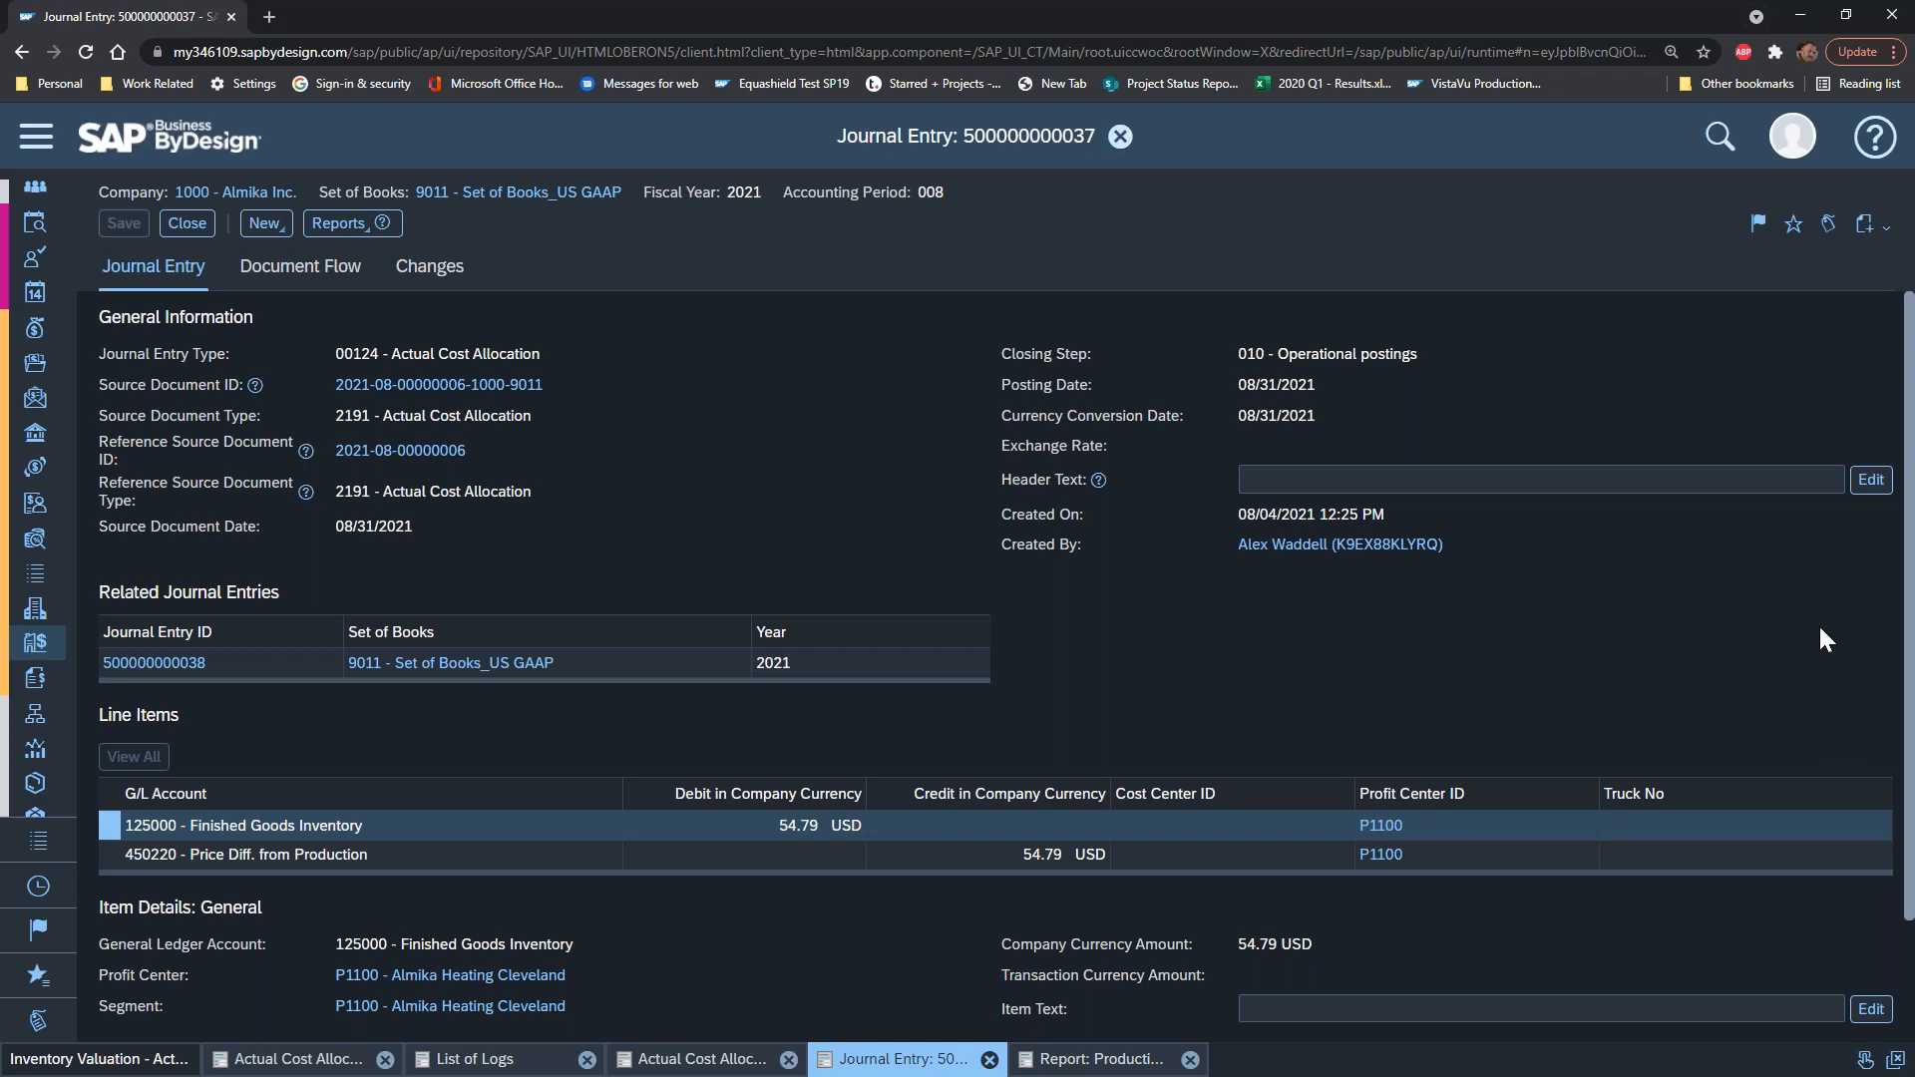
{"action": "left_click", "coordinate": [1120, 137]}
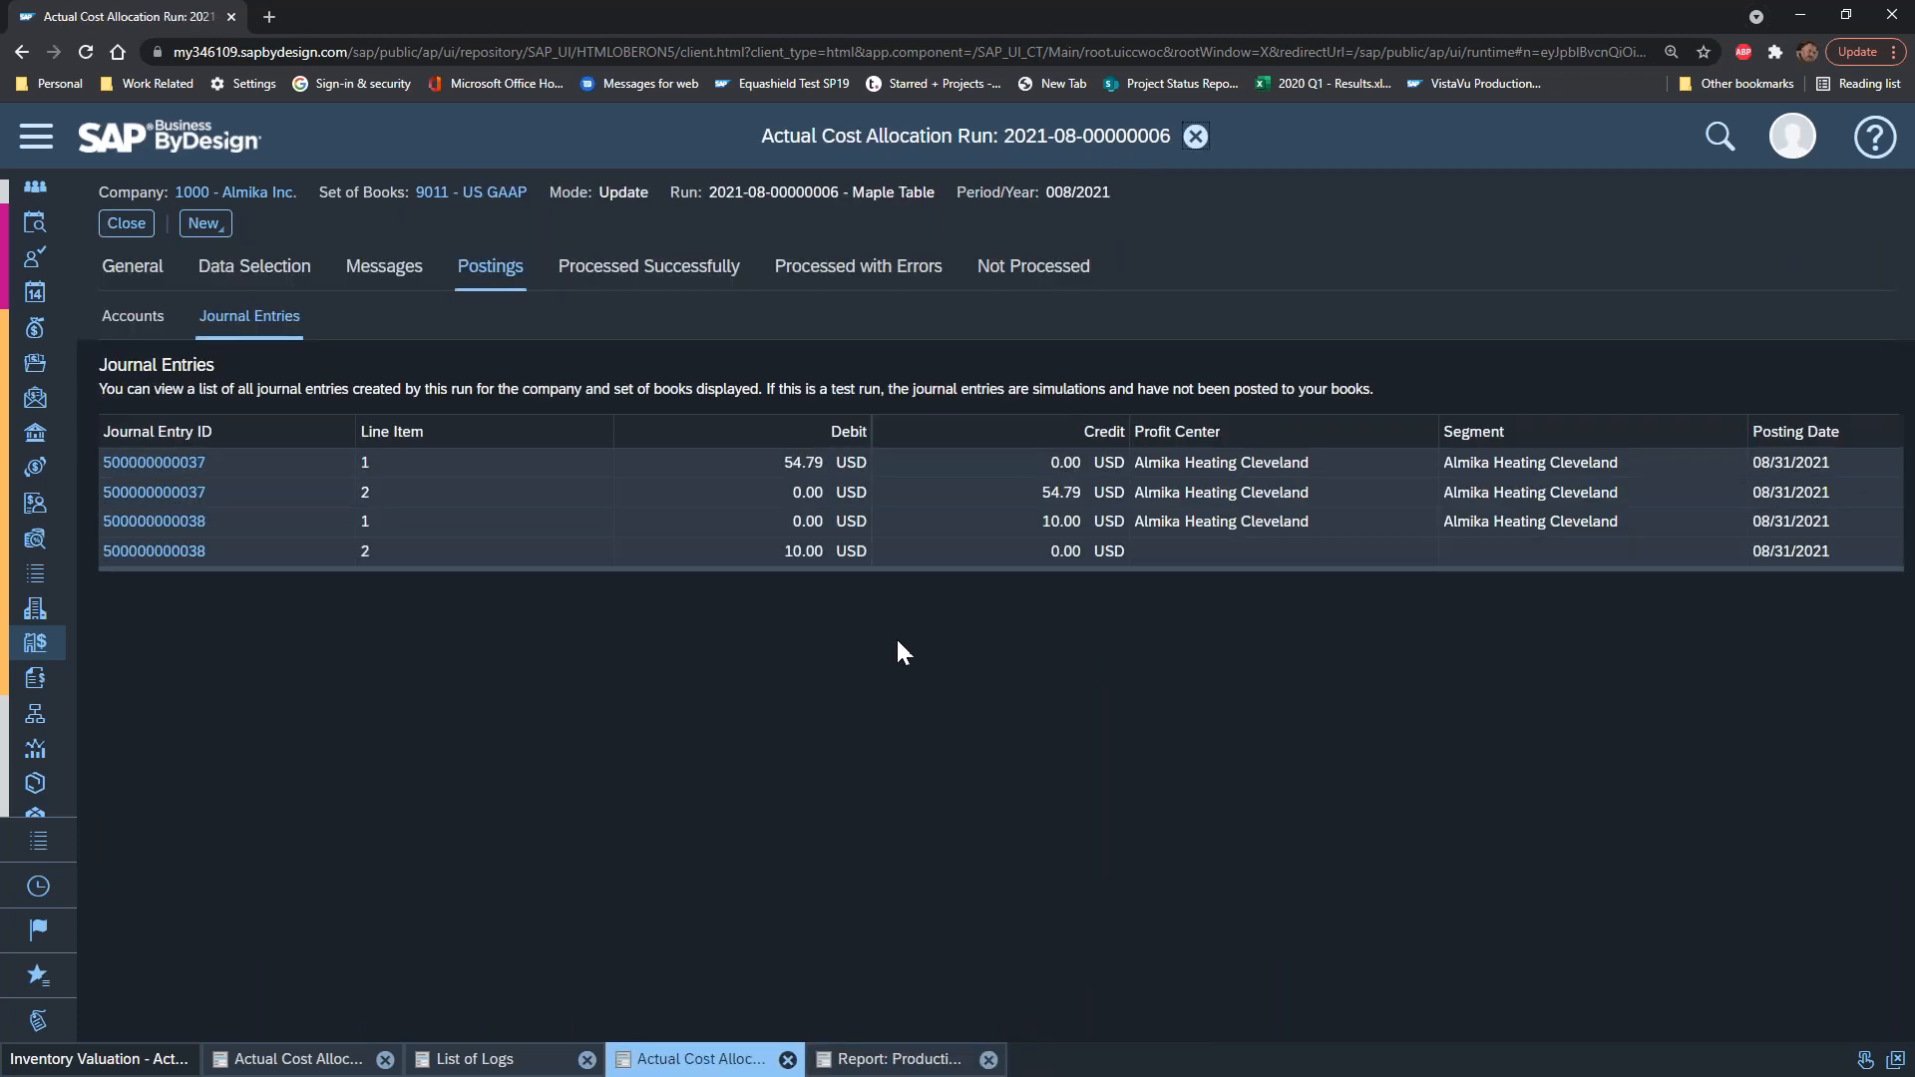
{"action": "left_click", "coordinate": [1197, 137]}
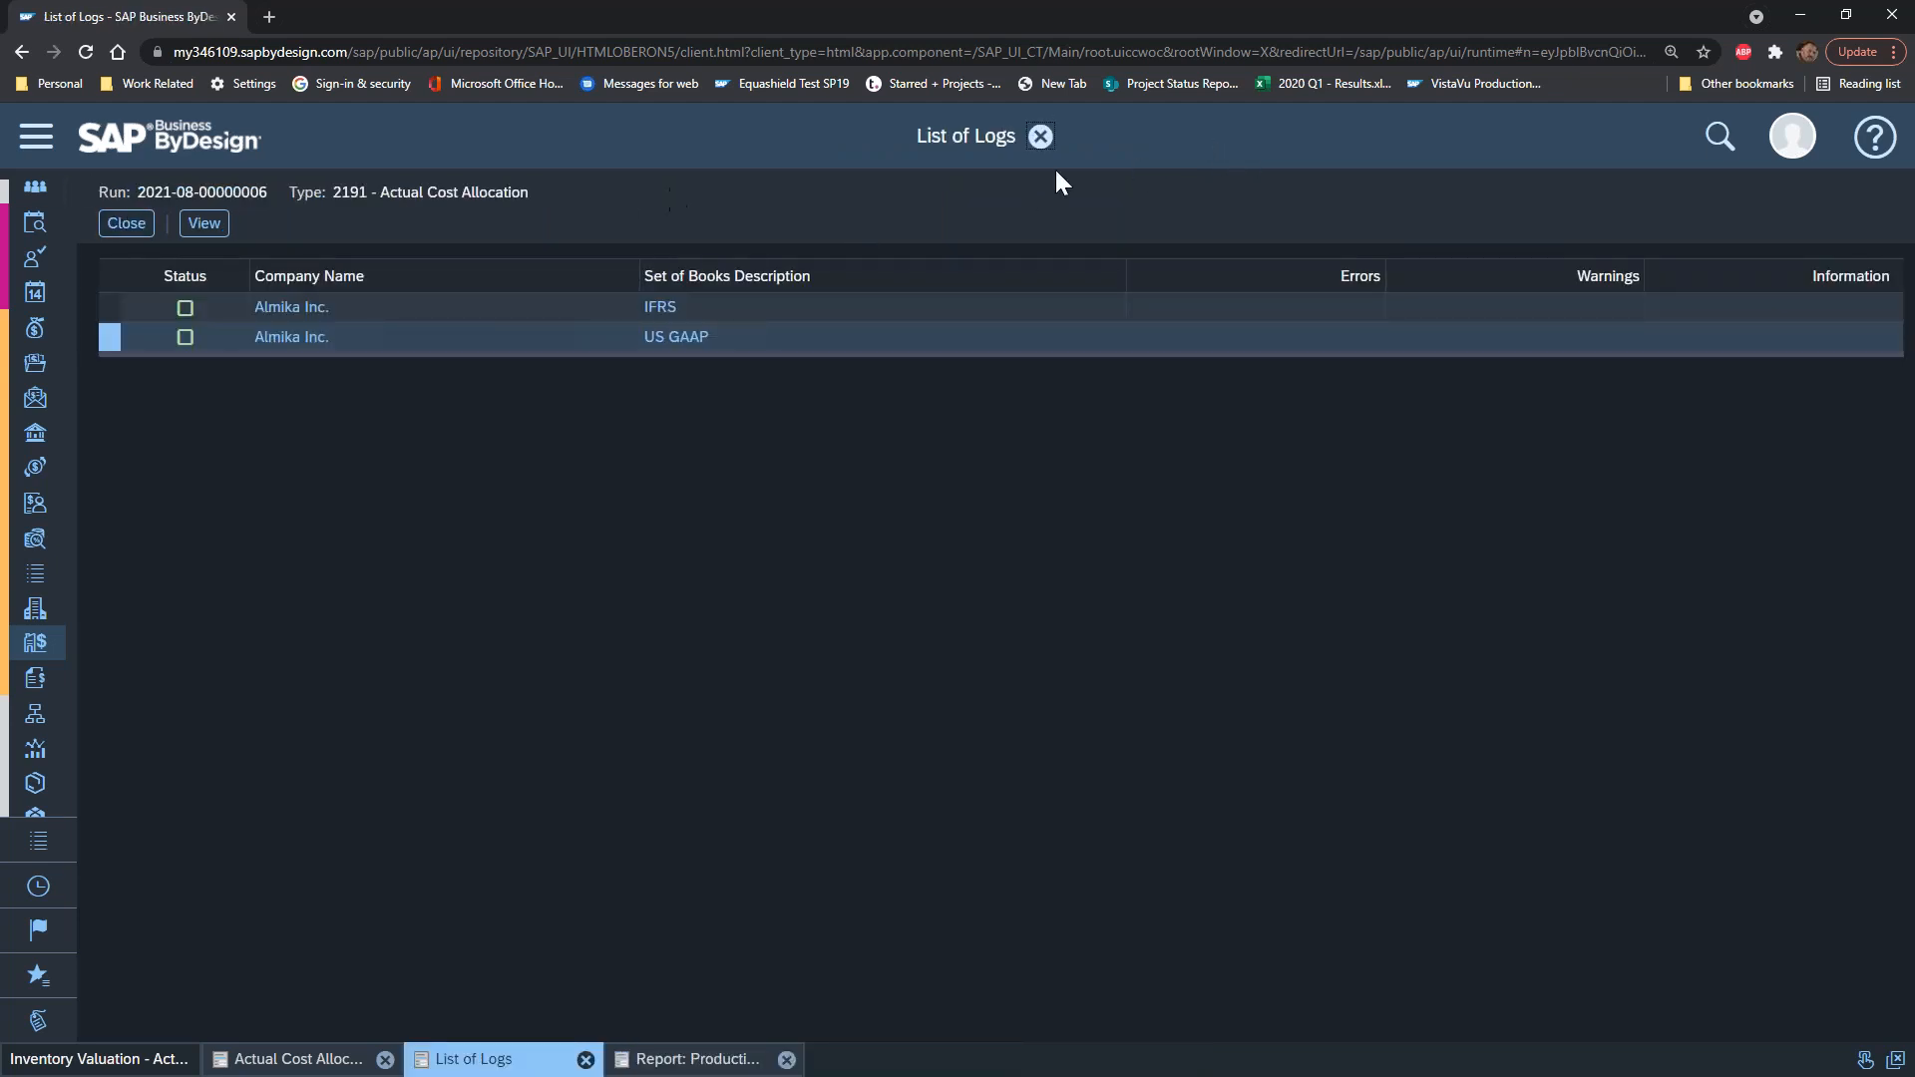
{"action": "left_click", "coordinate": [1040, 137]}
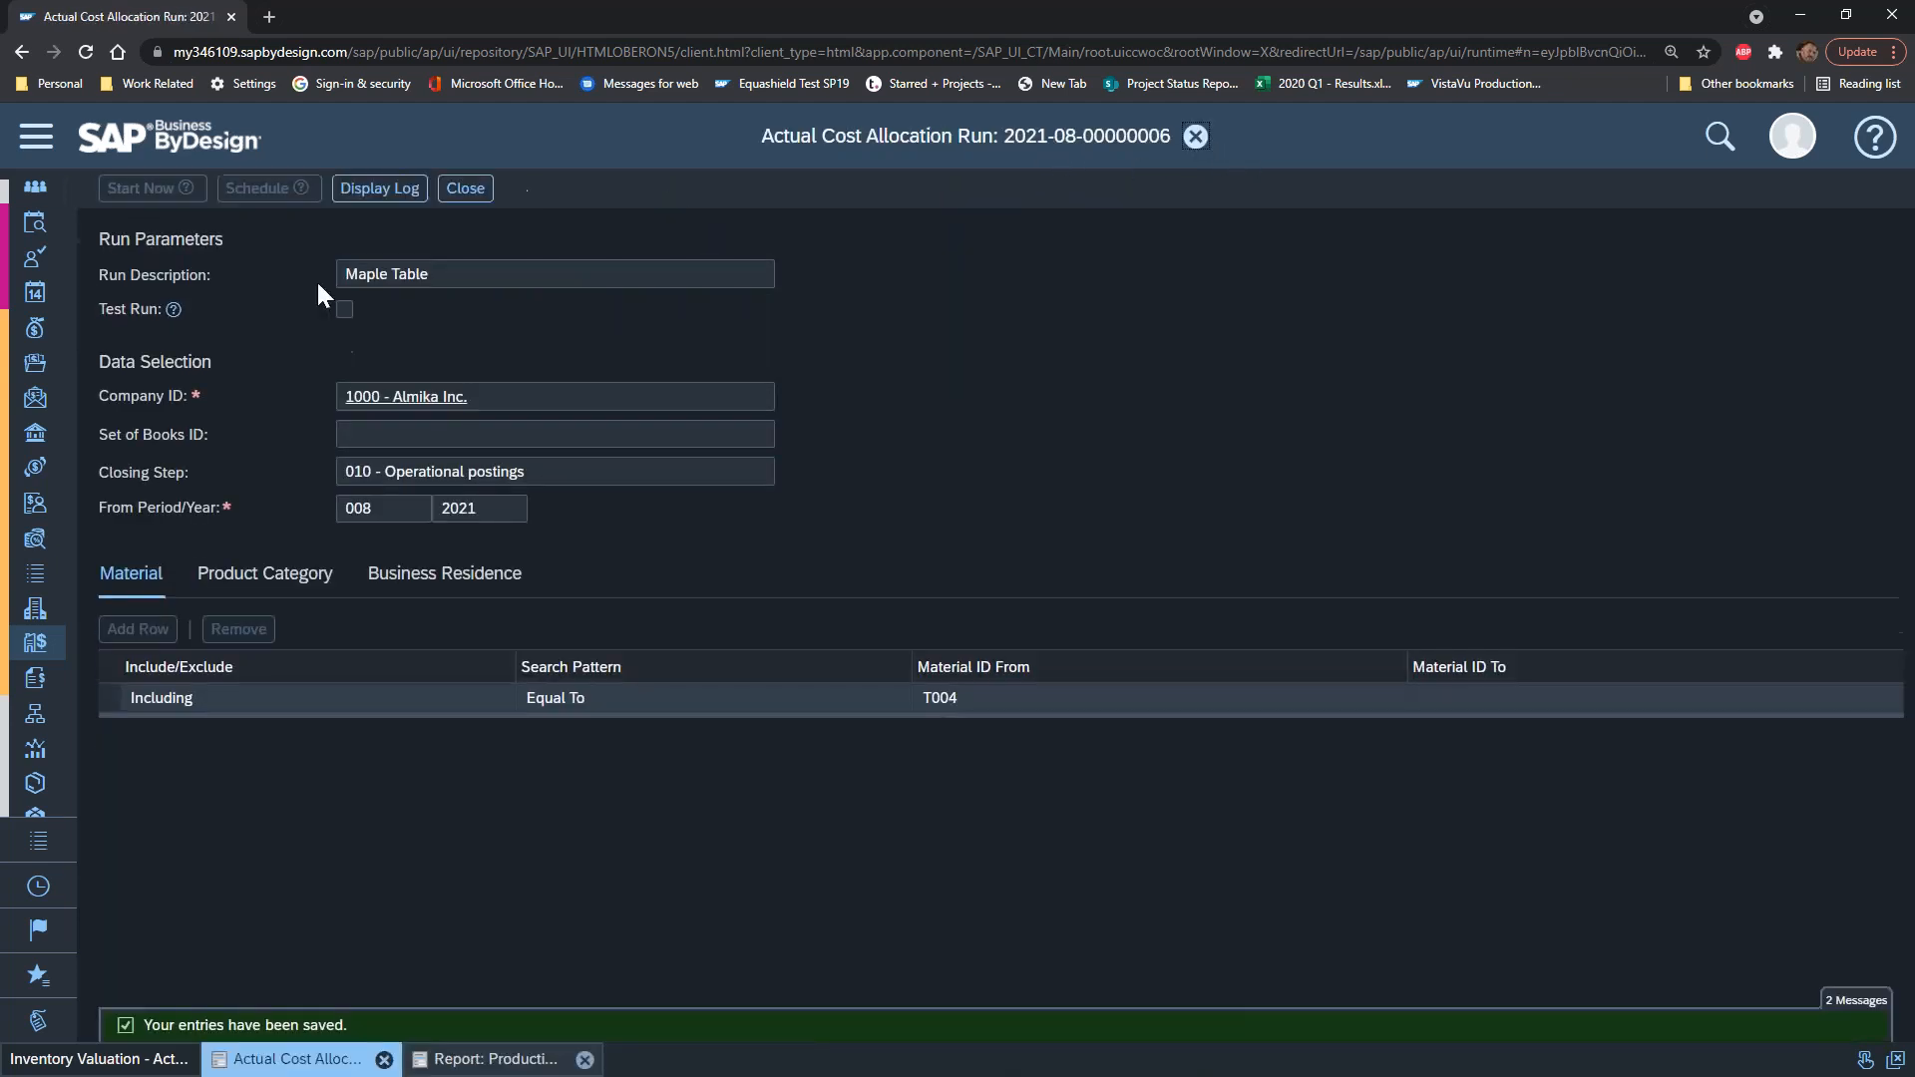
{"action": "left_click", "coordinate": [461, 189]}
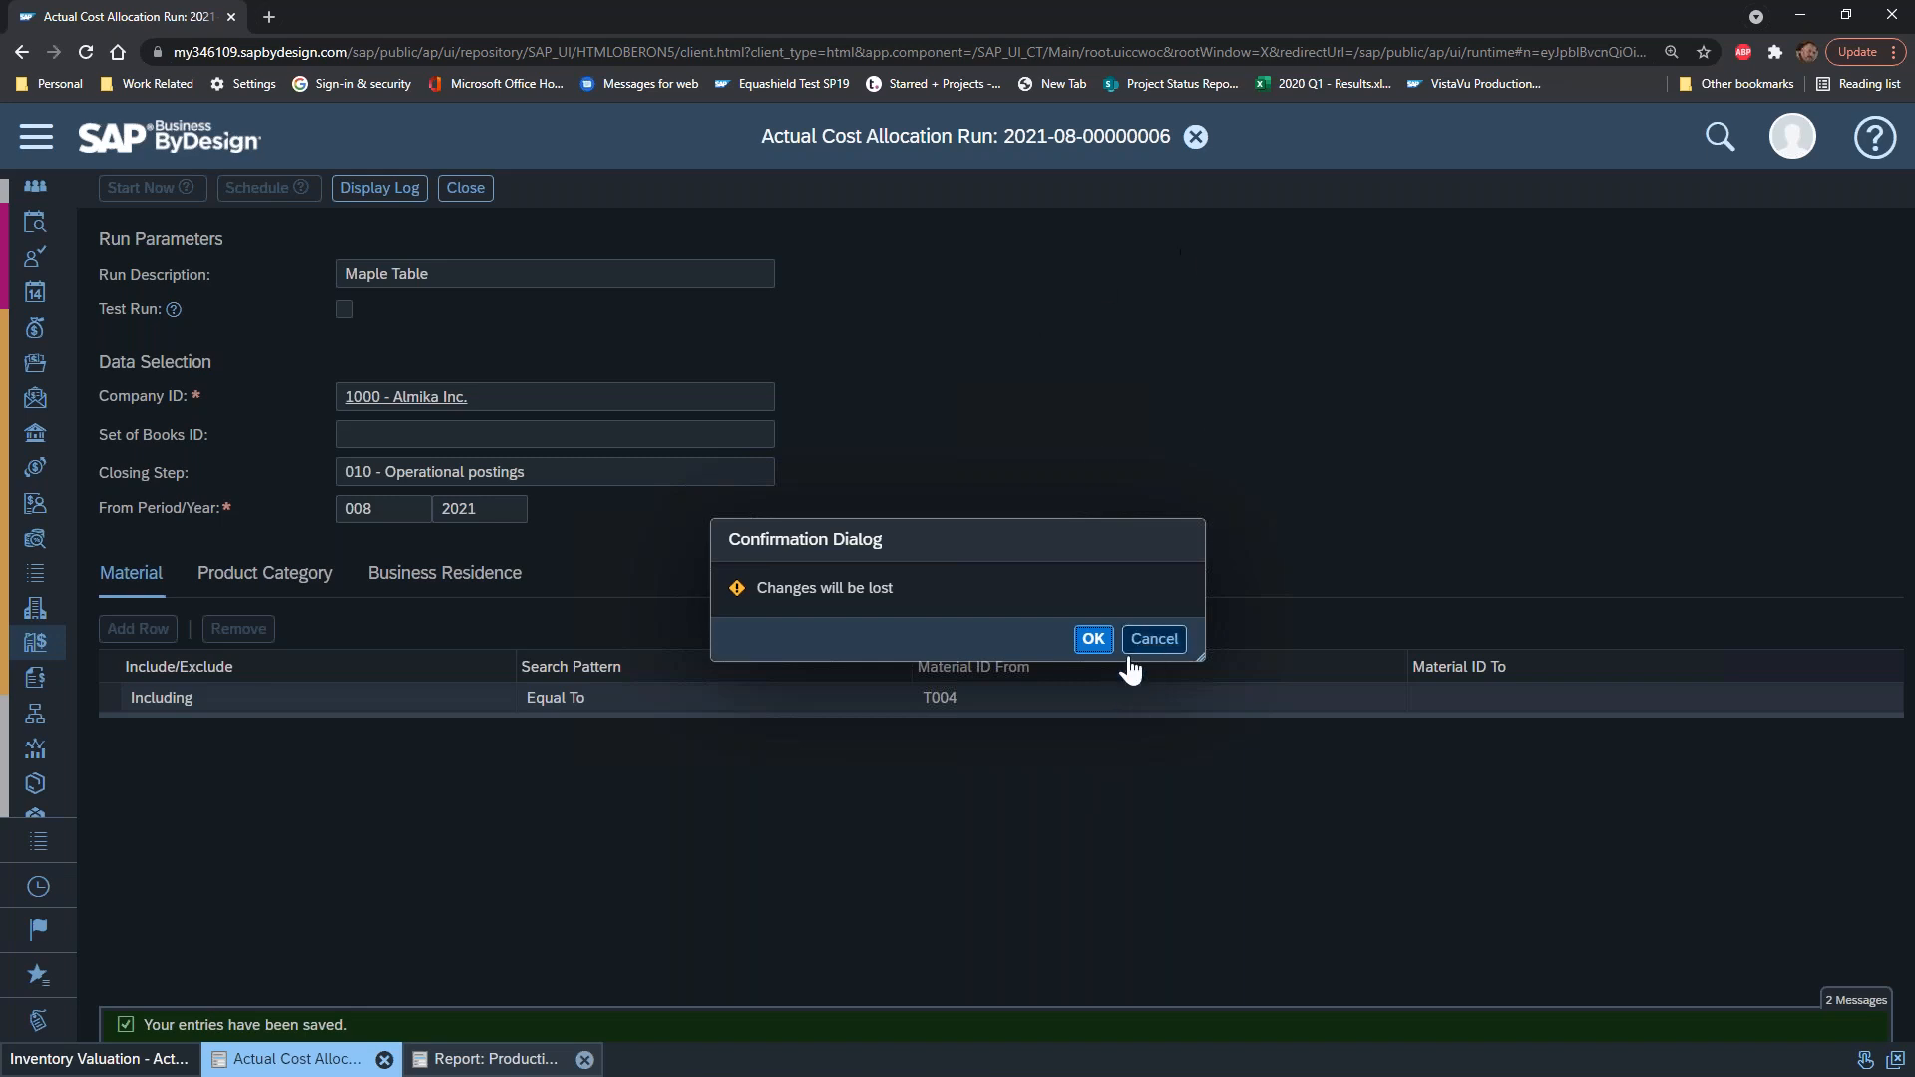
{"action": "left_click", "coordinate": [1093, 639]}
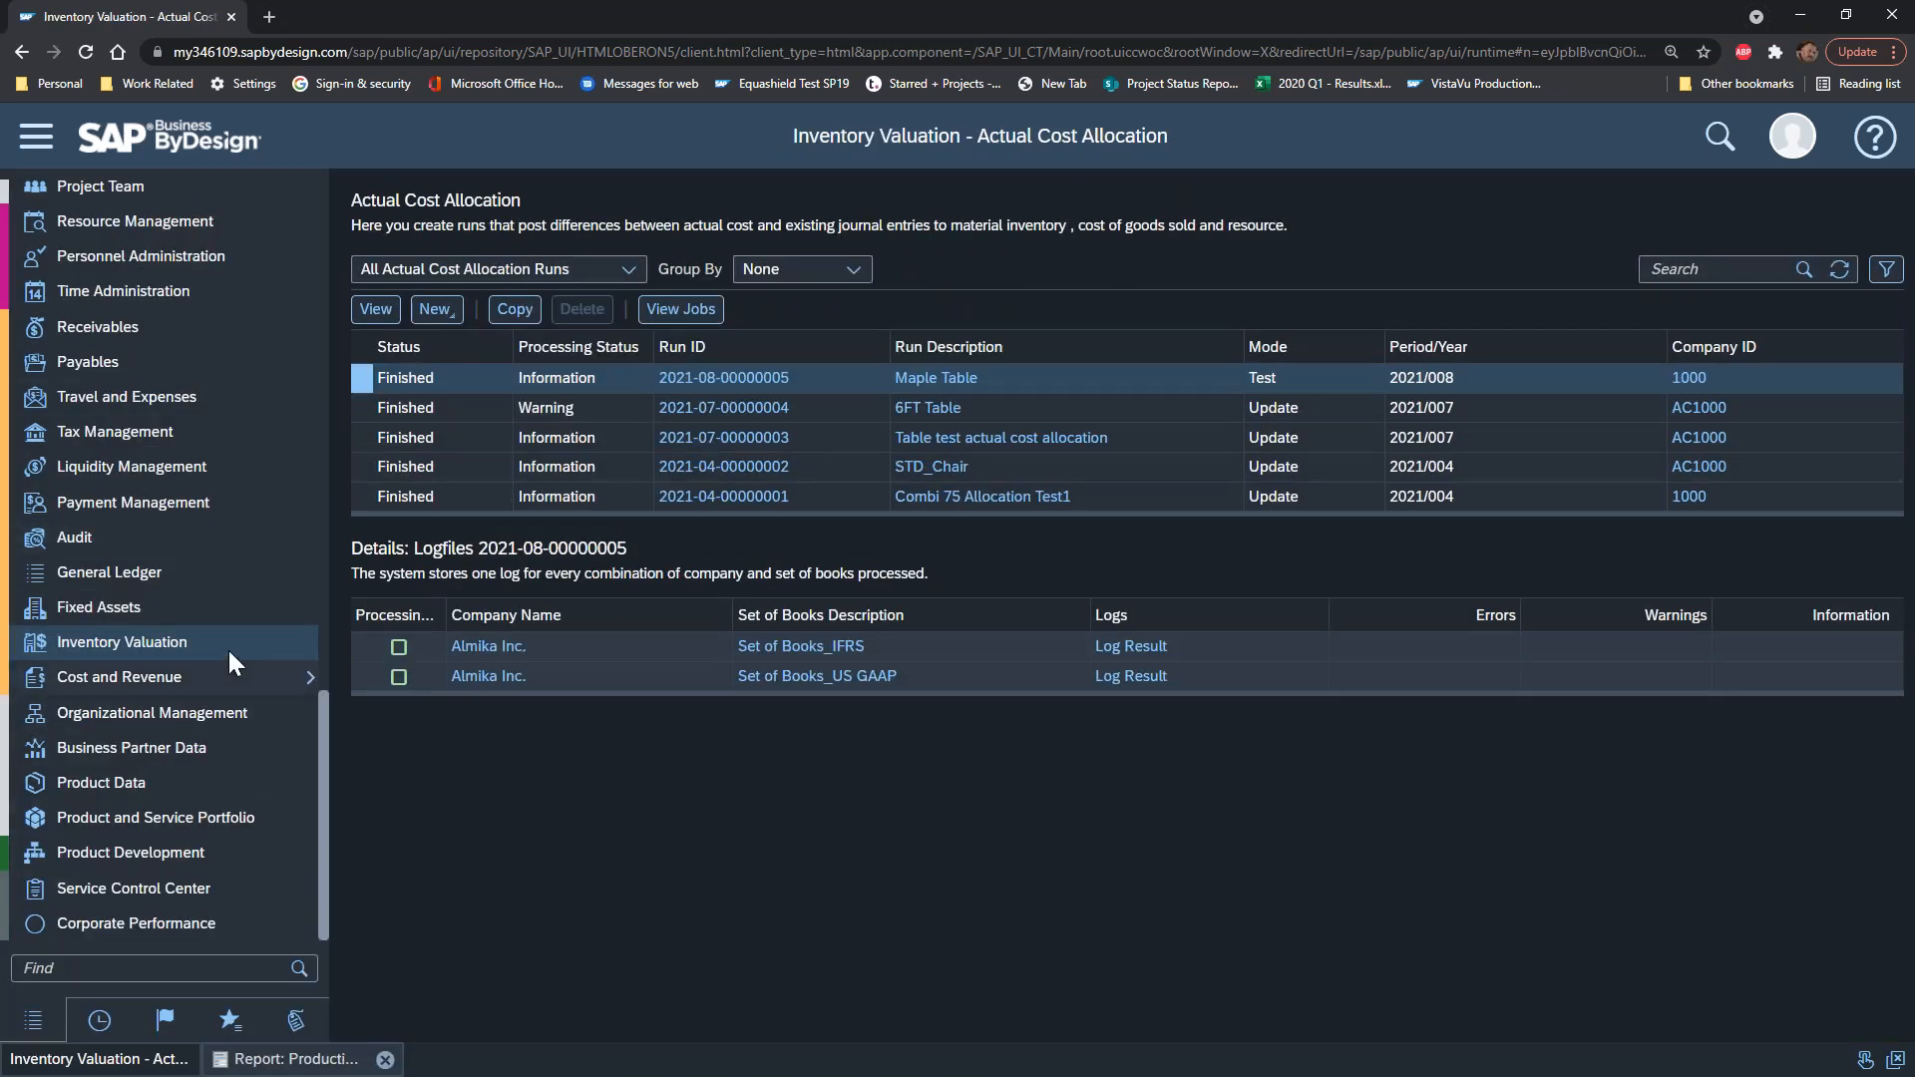
Step: Open the Materials master data in Inventory Valuation and search for material T004
{"action": "mouse_move", "coordinate": [229, 650]}
{"action": "left_click", "coordinate": [386, 732]}
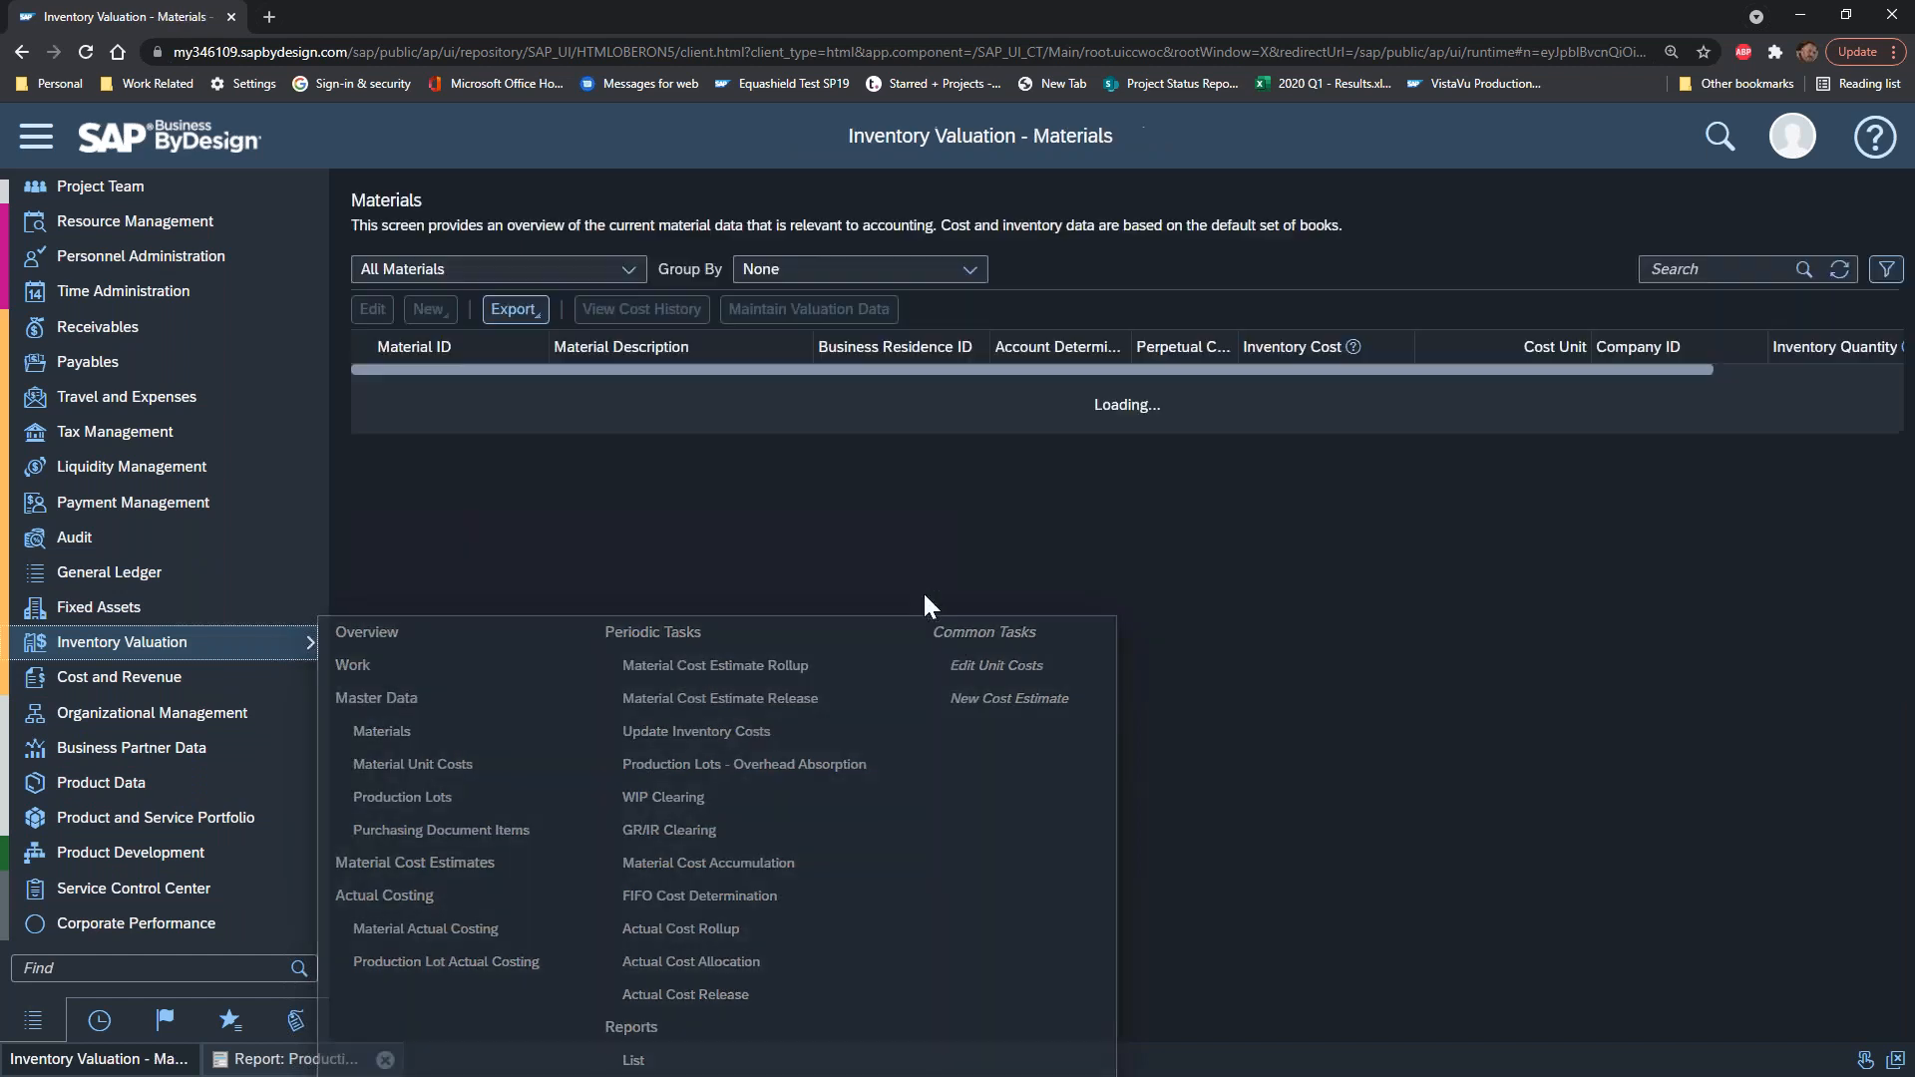
{"action": "left_click", "coordinate": [1763, 267]}
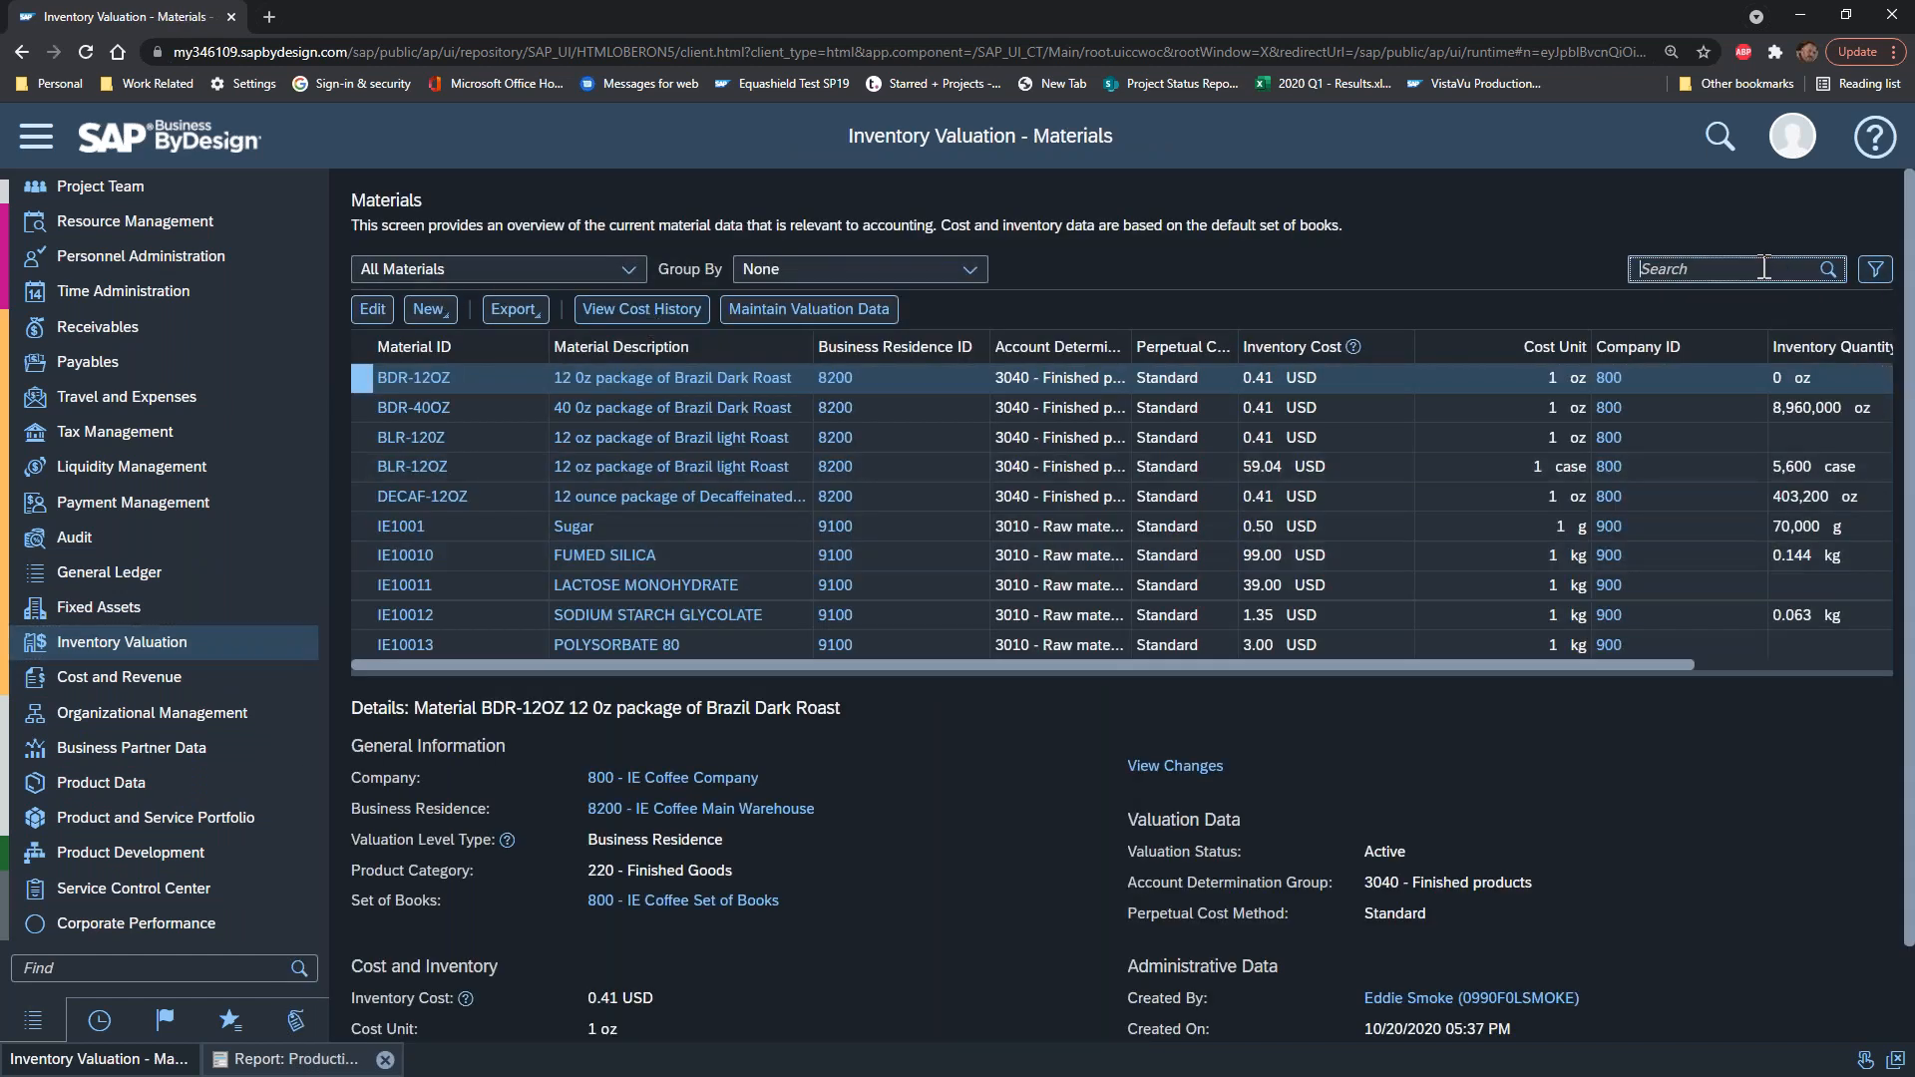
{"action": "type", "text": "T004"}
{"action": "key", "text": "Return"}
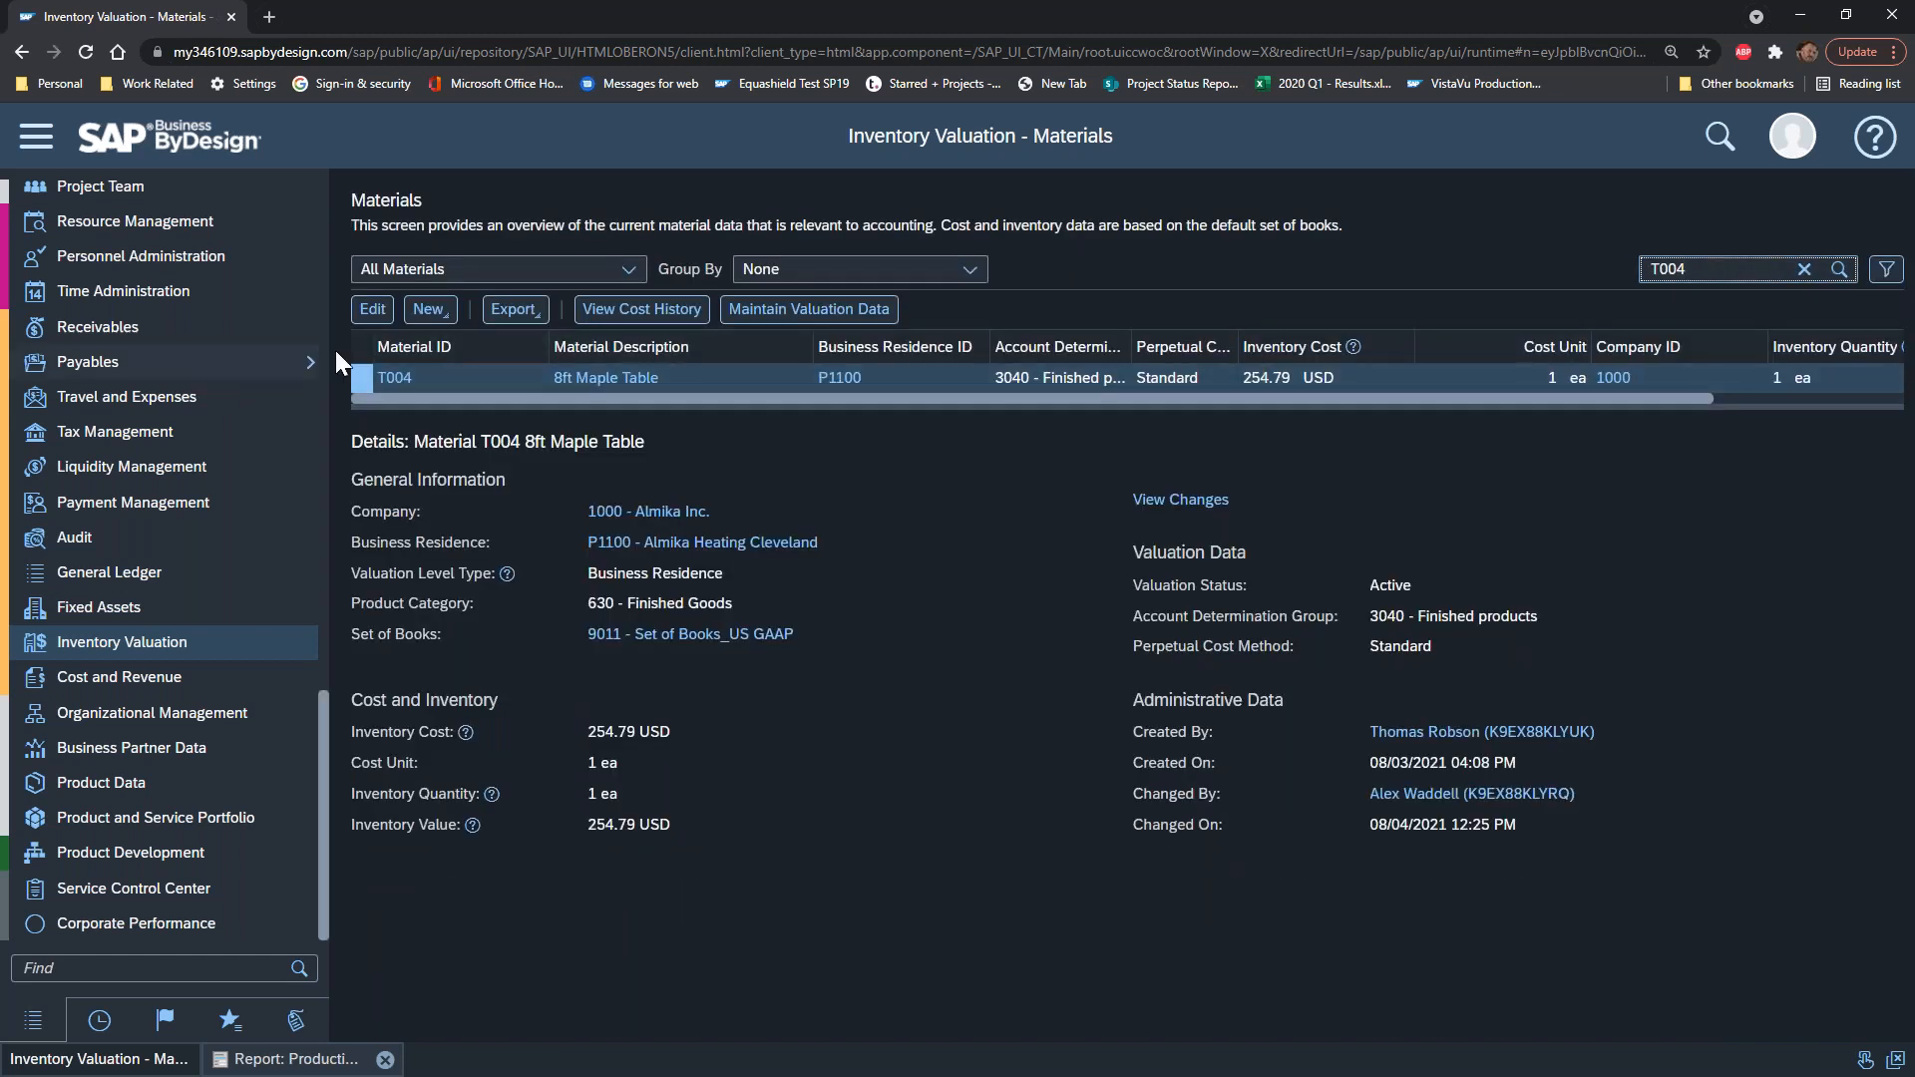
Step: Open the full details of material T004, check its valuation costs per set of books, and close it without saving
{"action": "left_click", "coordinate": [394, 378]}
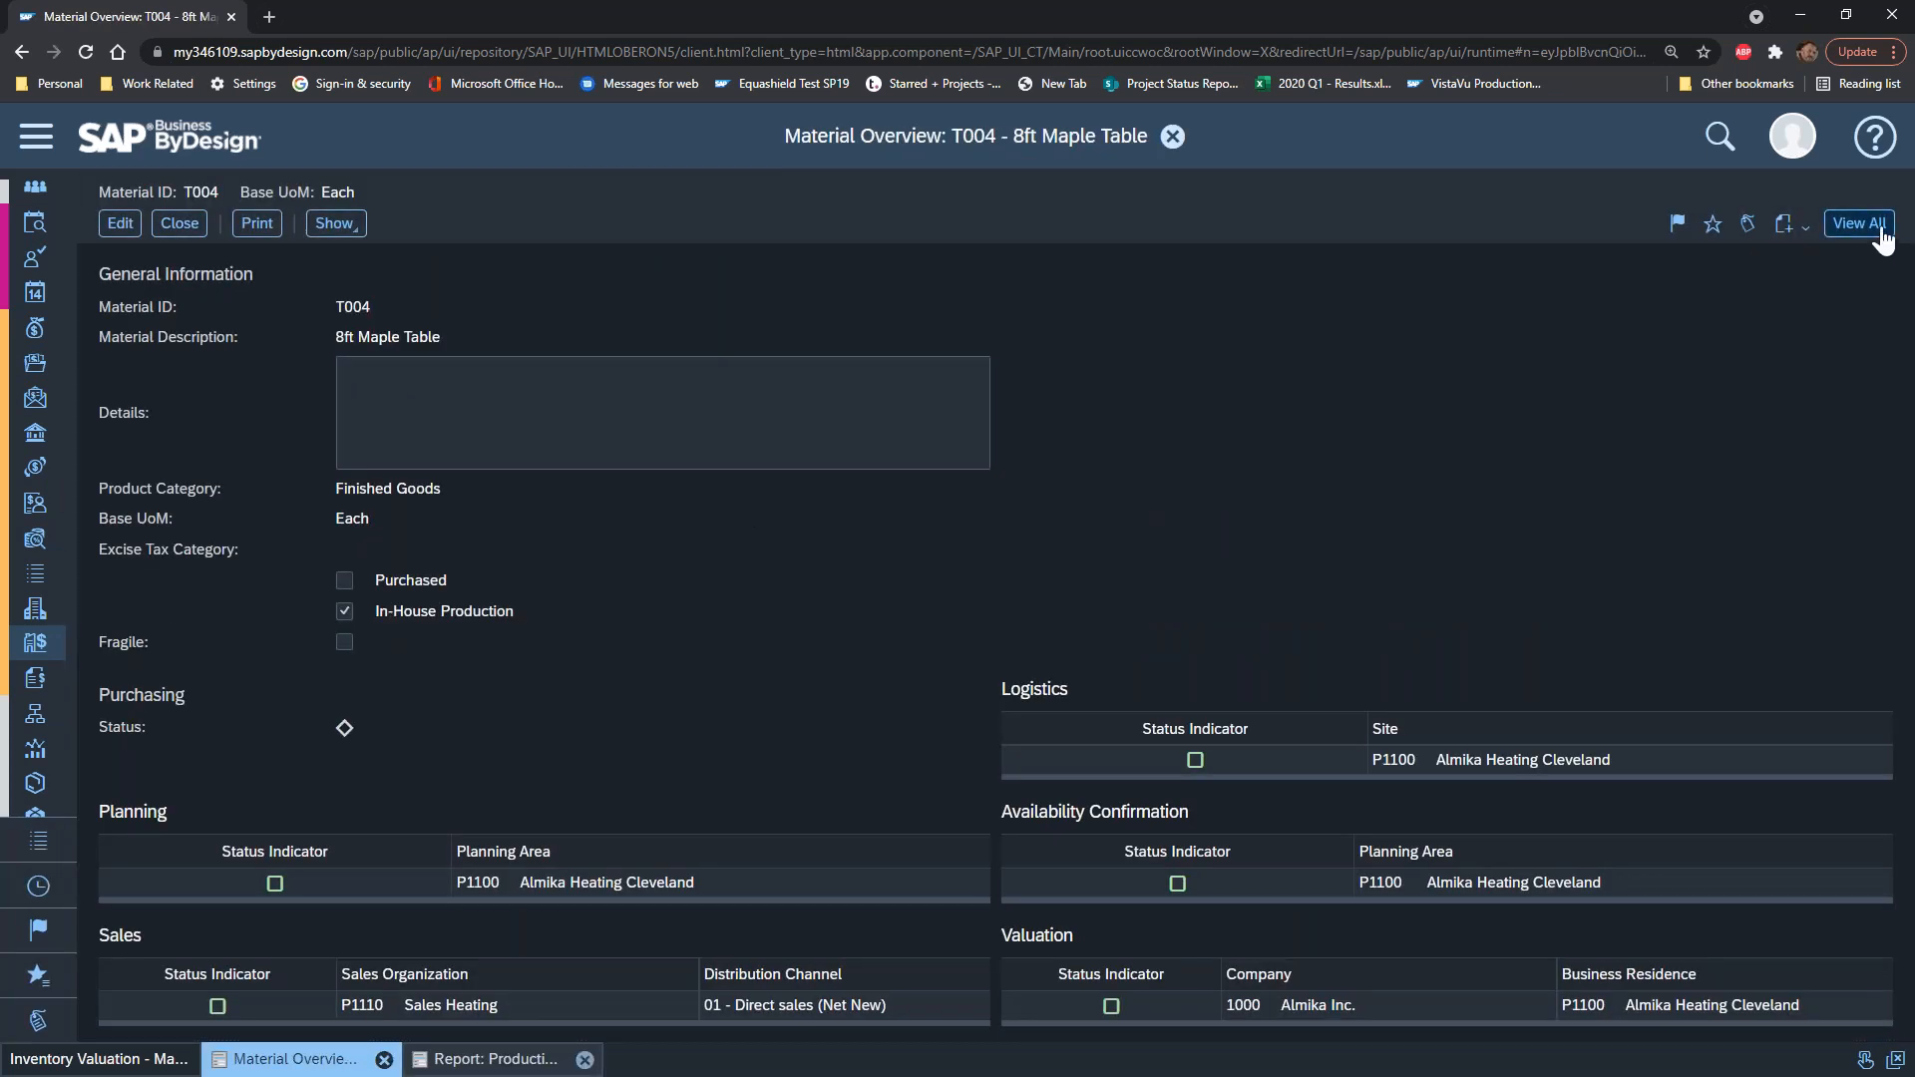
{"action": "left_click", "coordinate": [1877, 229]}
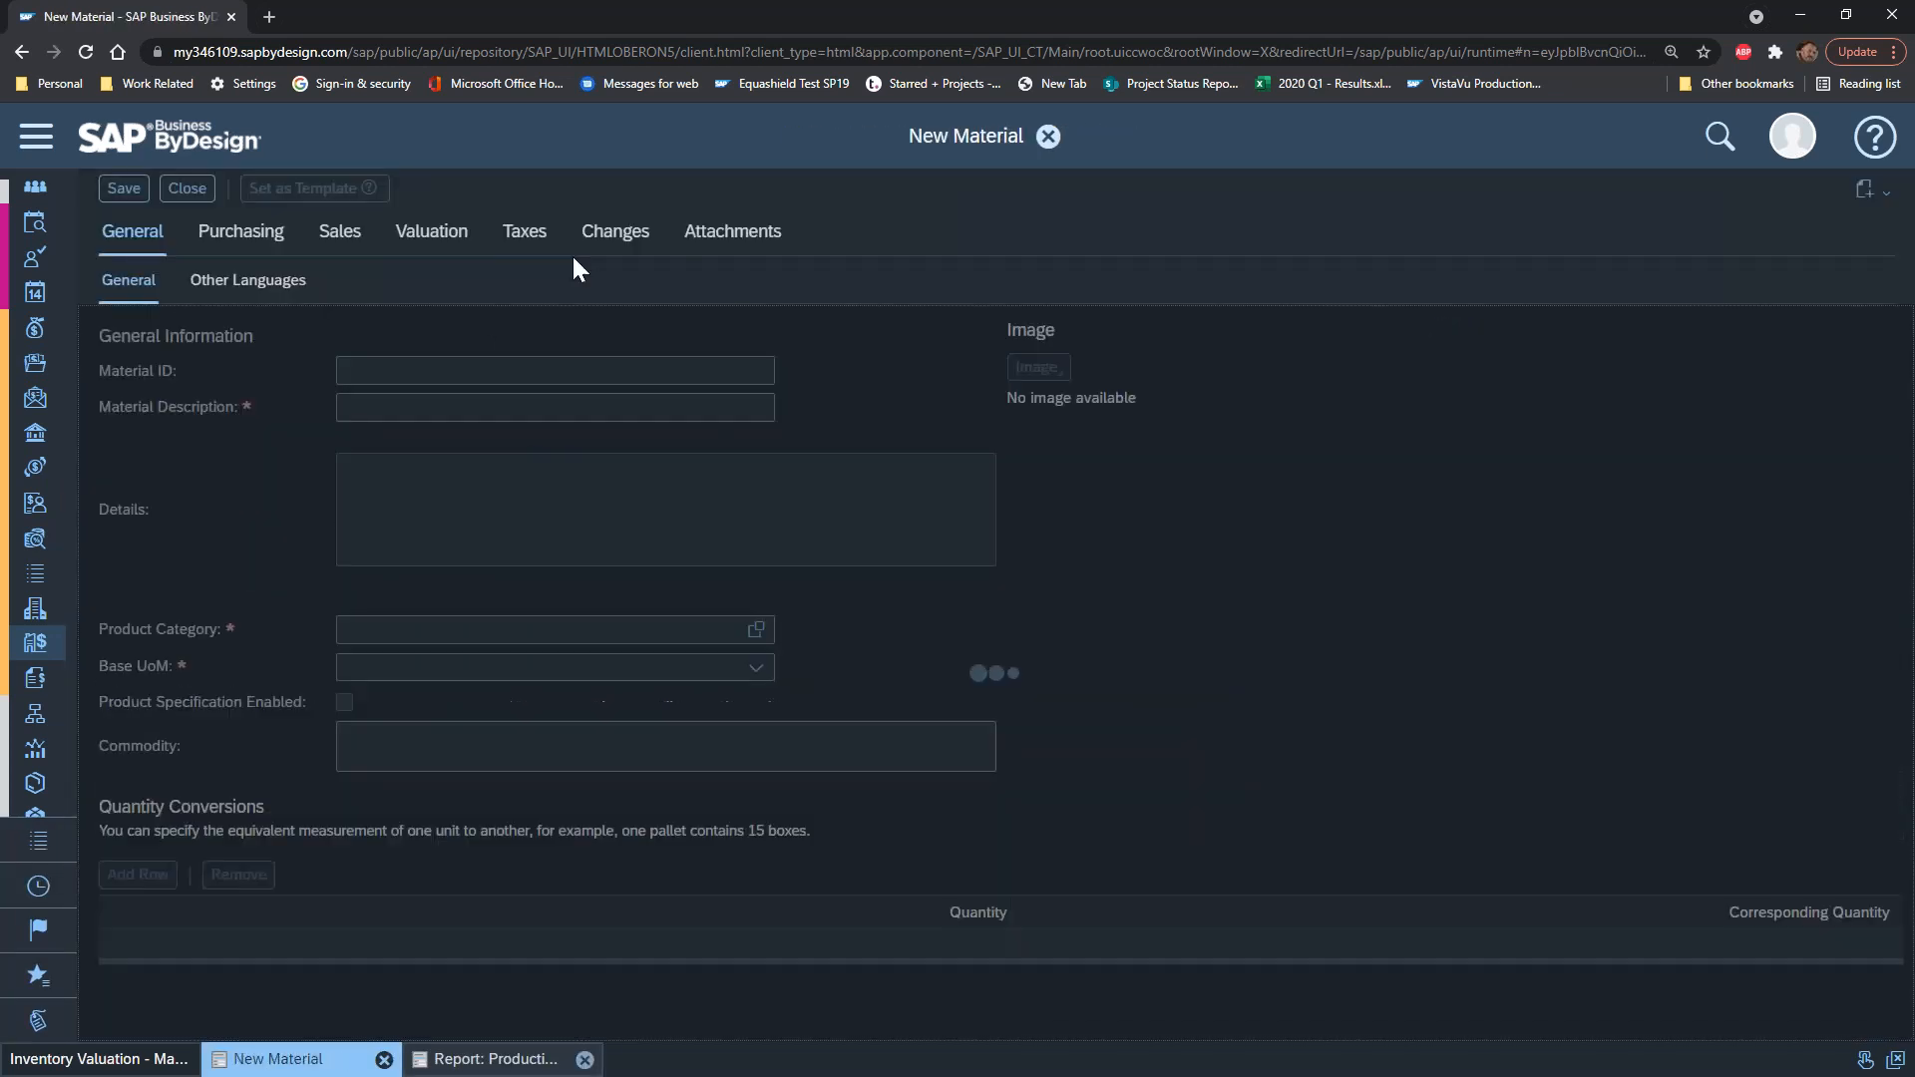
{"action": "left_click", "coordinate": [449, 244]}
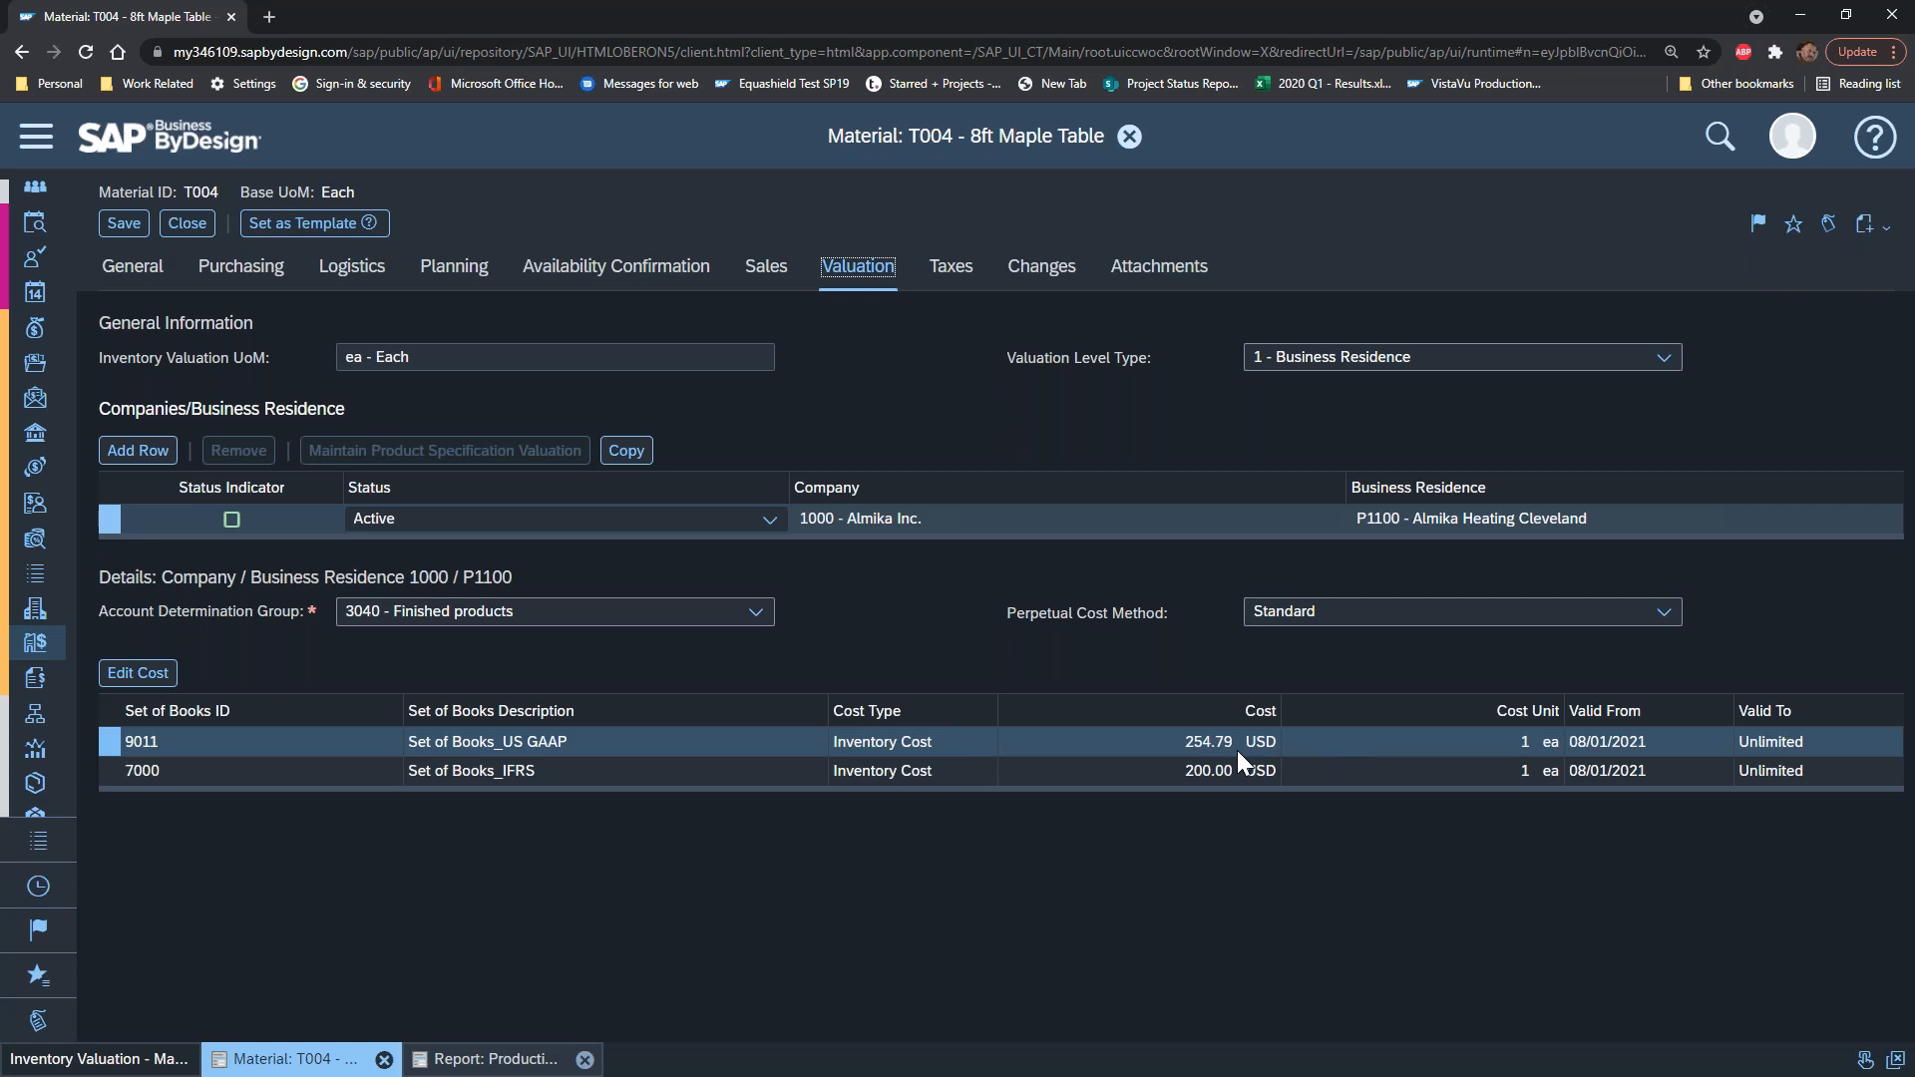
{"action": "left_click", "coordinate": [185, 229]}
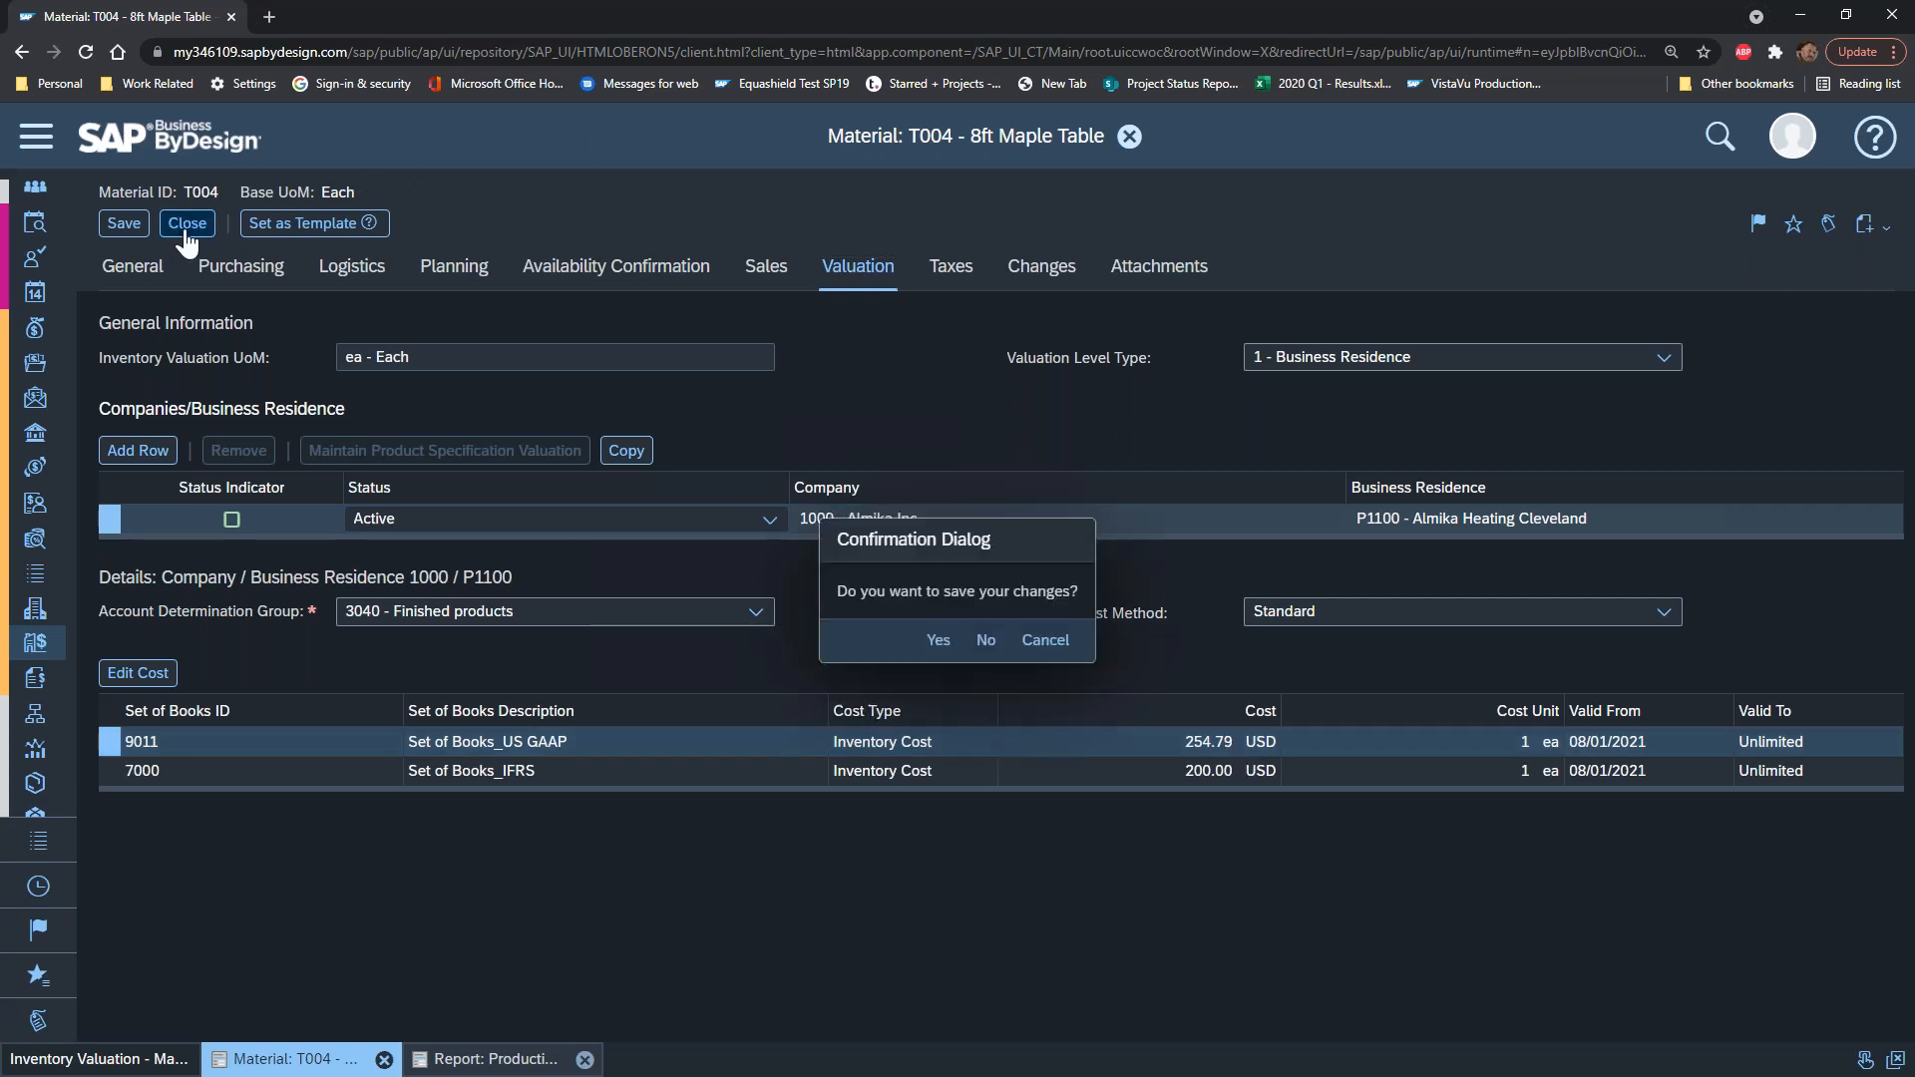
{"action": "left_click", "coordinate": [985, 639]}
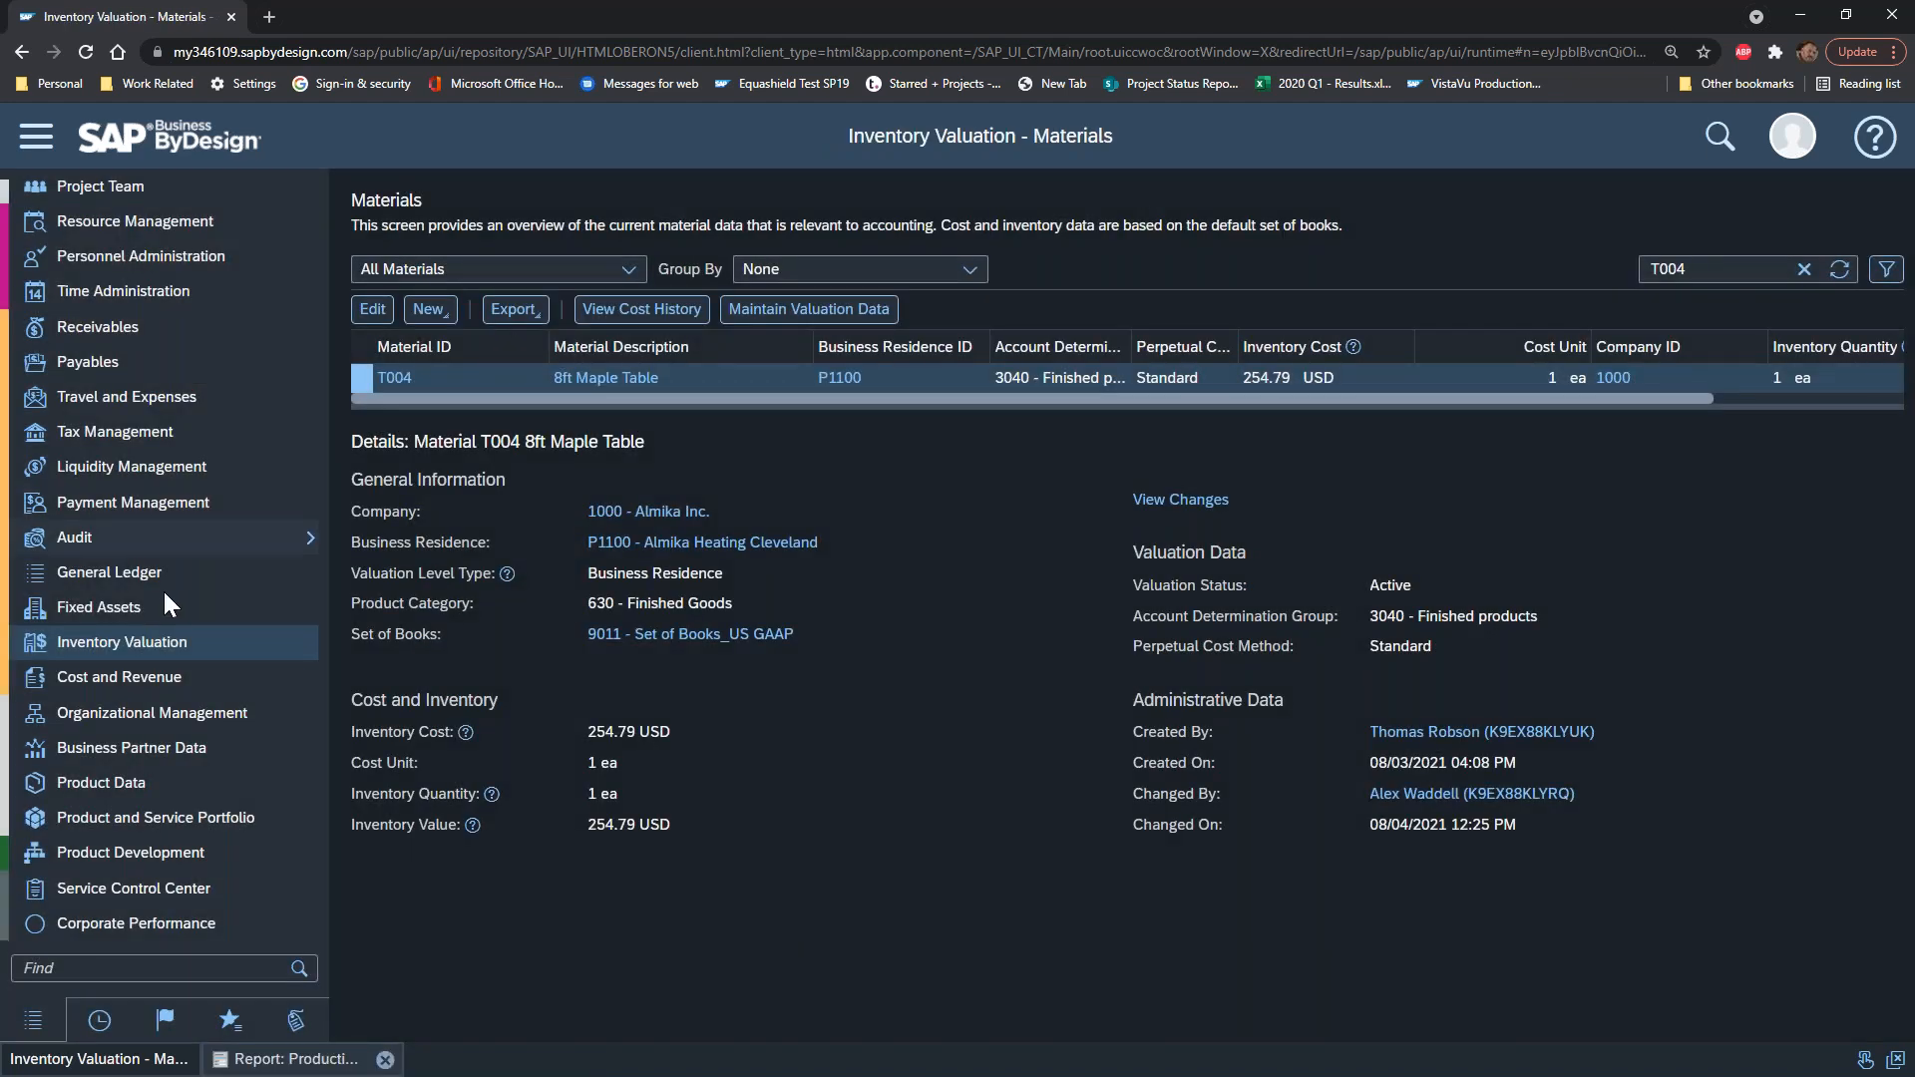
Step: Go to Actual Cost Release in Inventory Valuation and create a new actual cost release run
{"action": "mouse_move", "coordinate": [240, 648]}
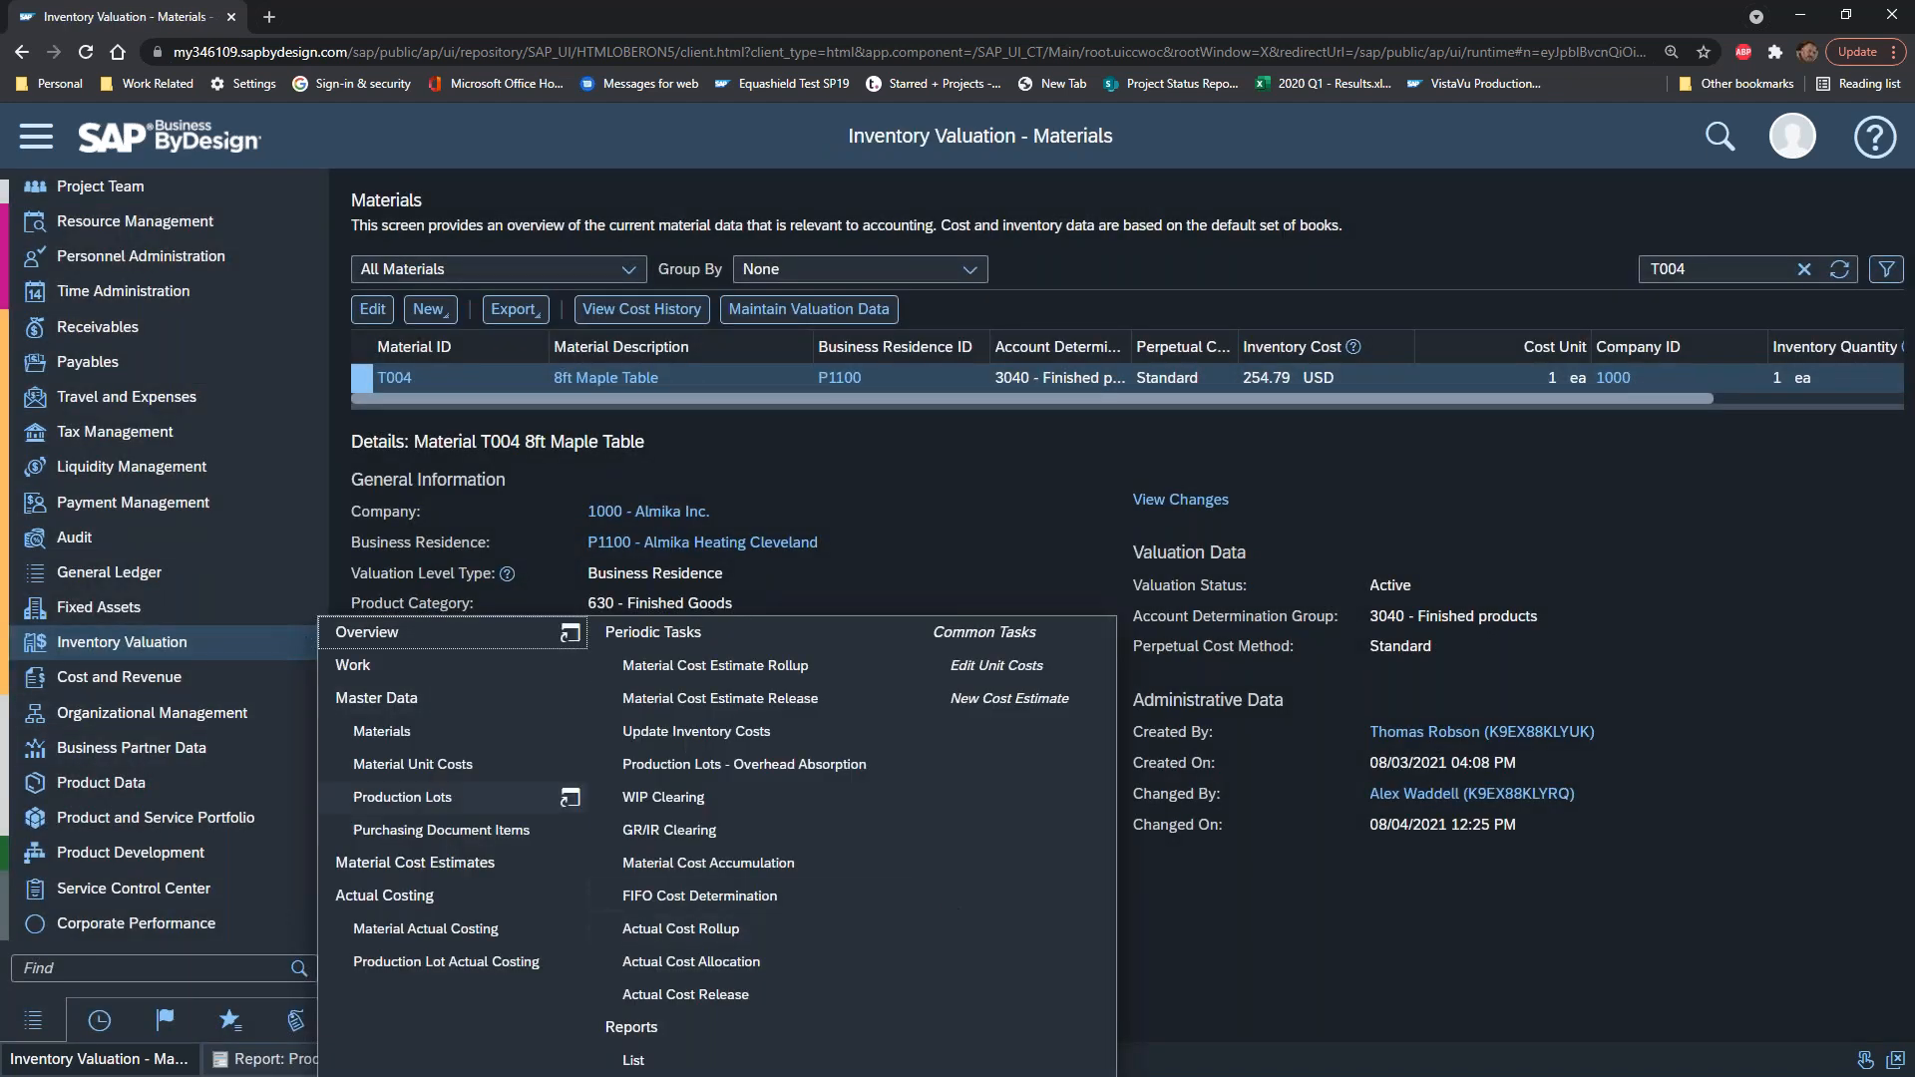
{"action": "left_click", "coordinate": [780, 995]}
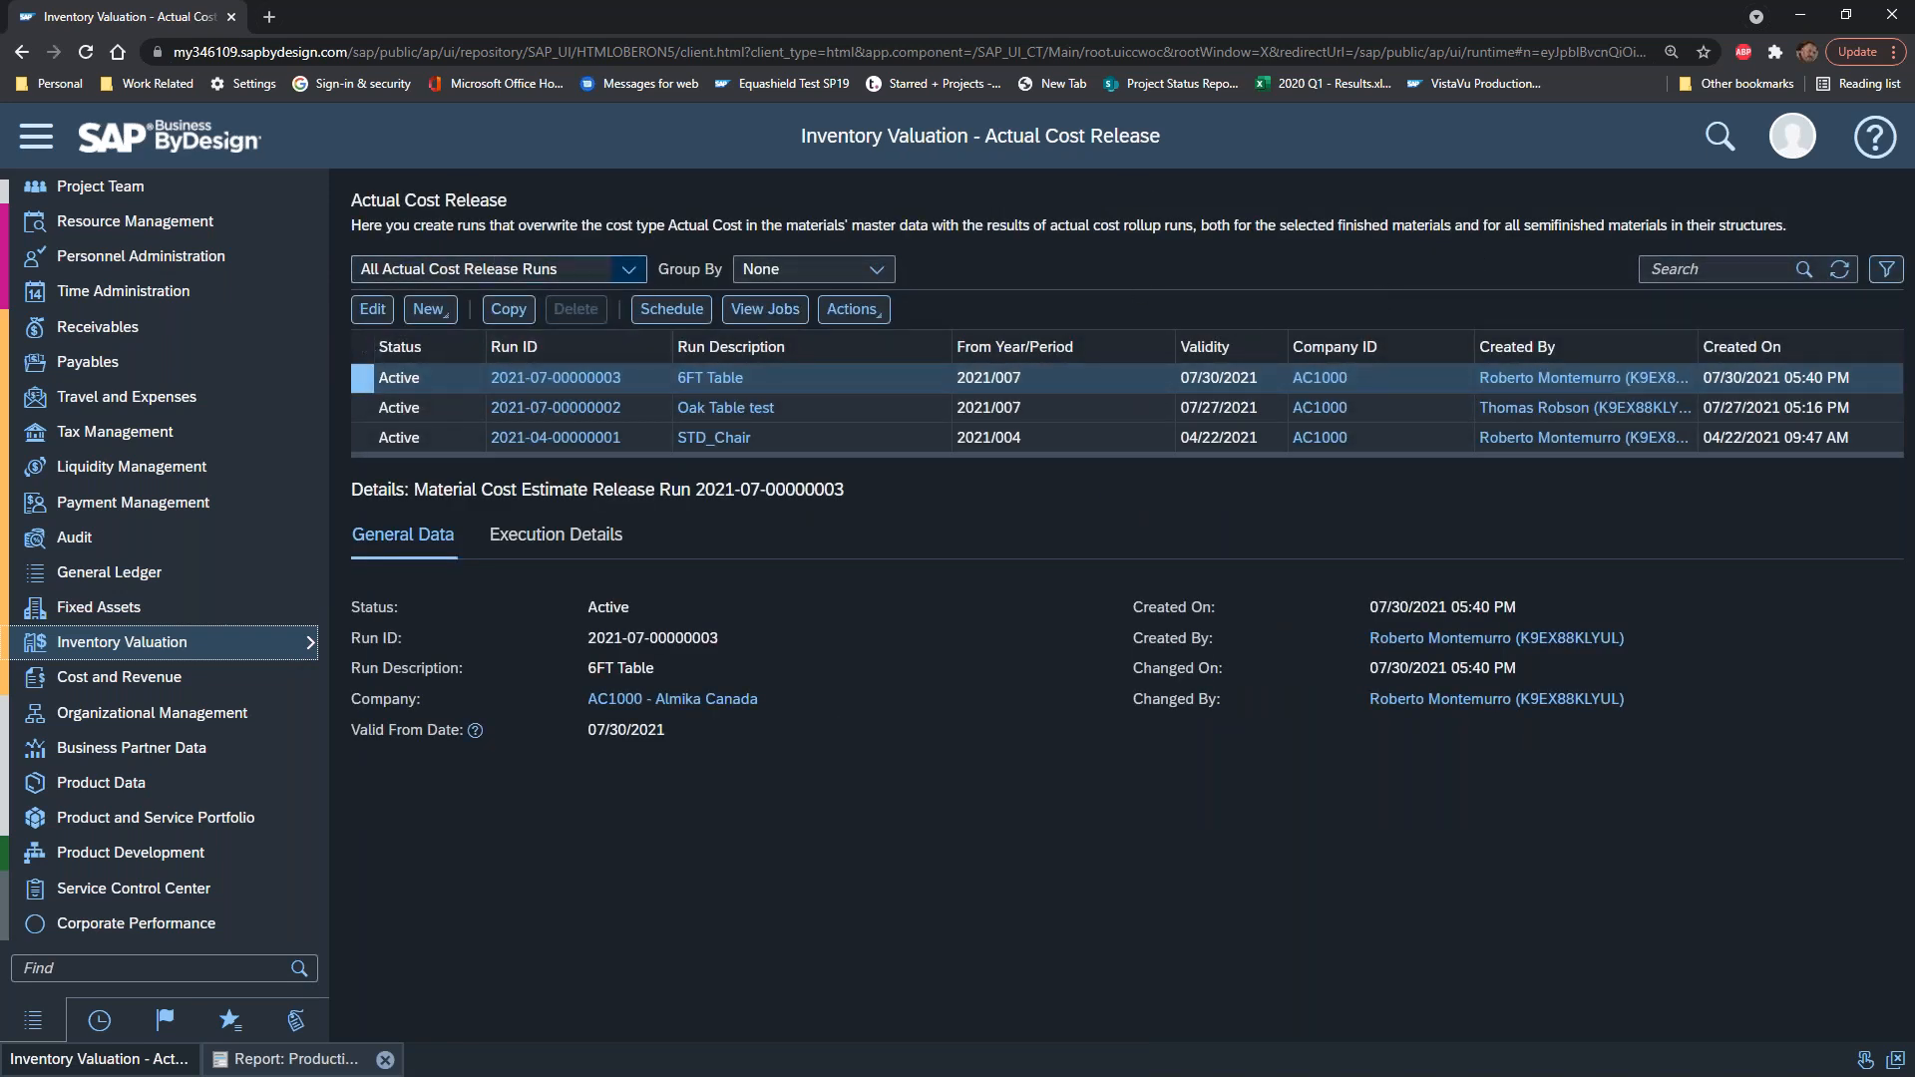
{"action": "left_click", "coordinate": [429, 310]}
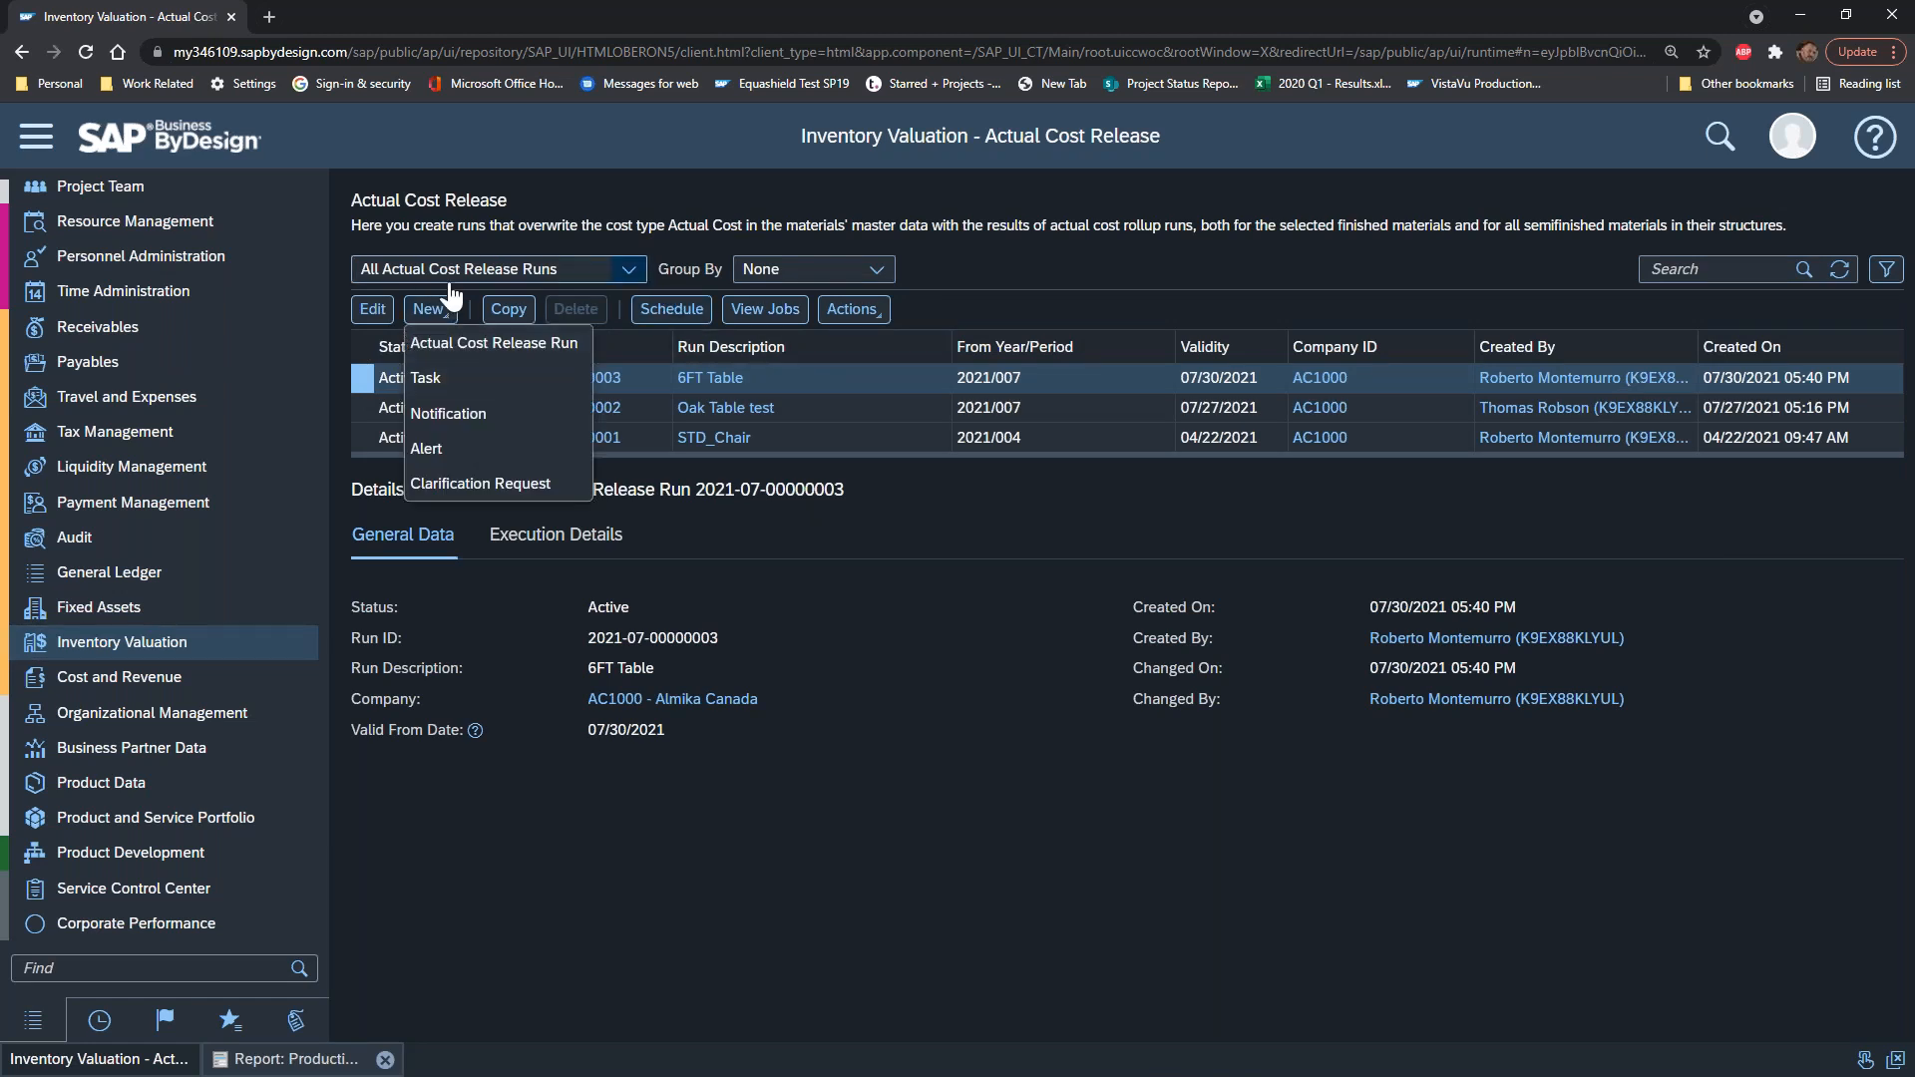
{"action": "left_click", "coordinate": [456, 342]}
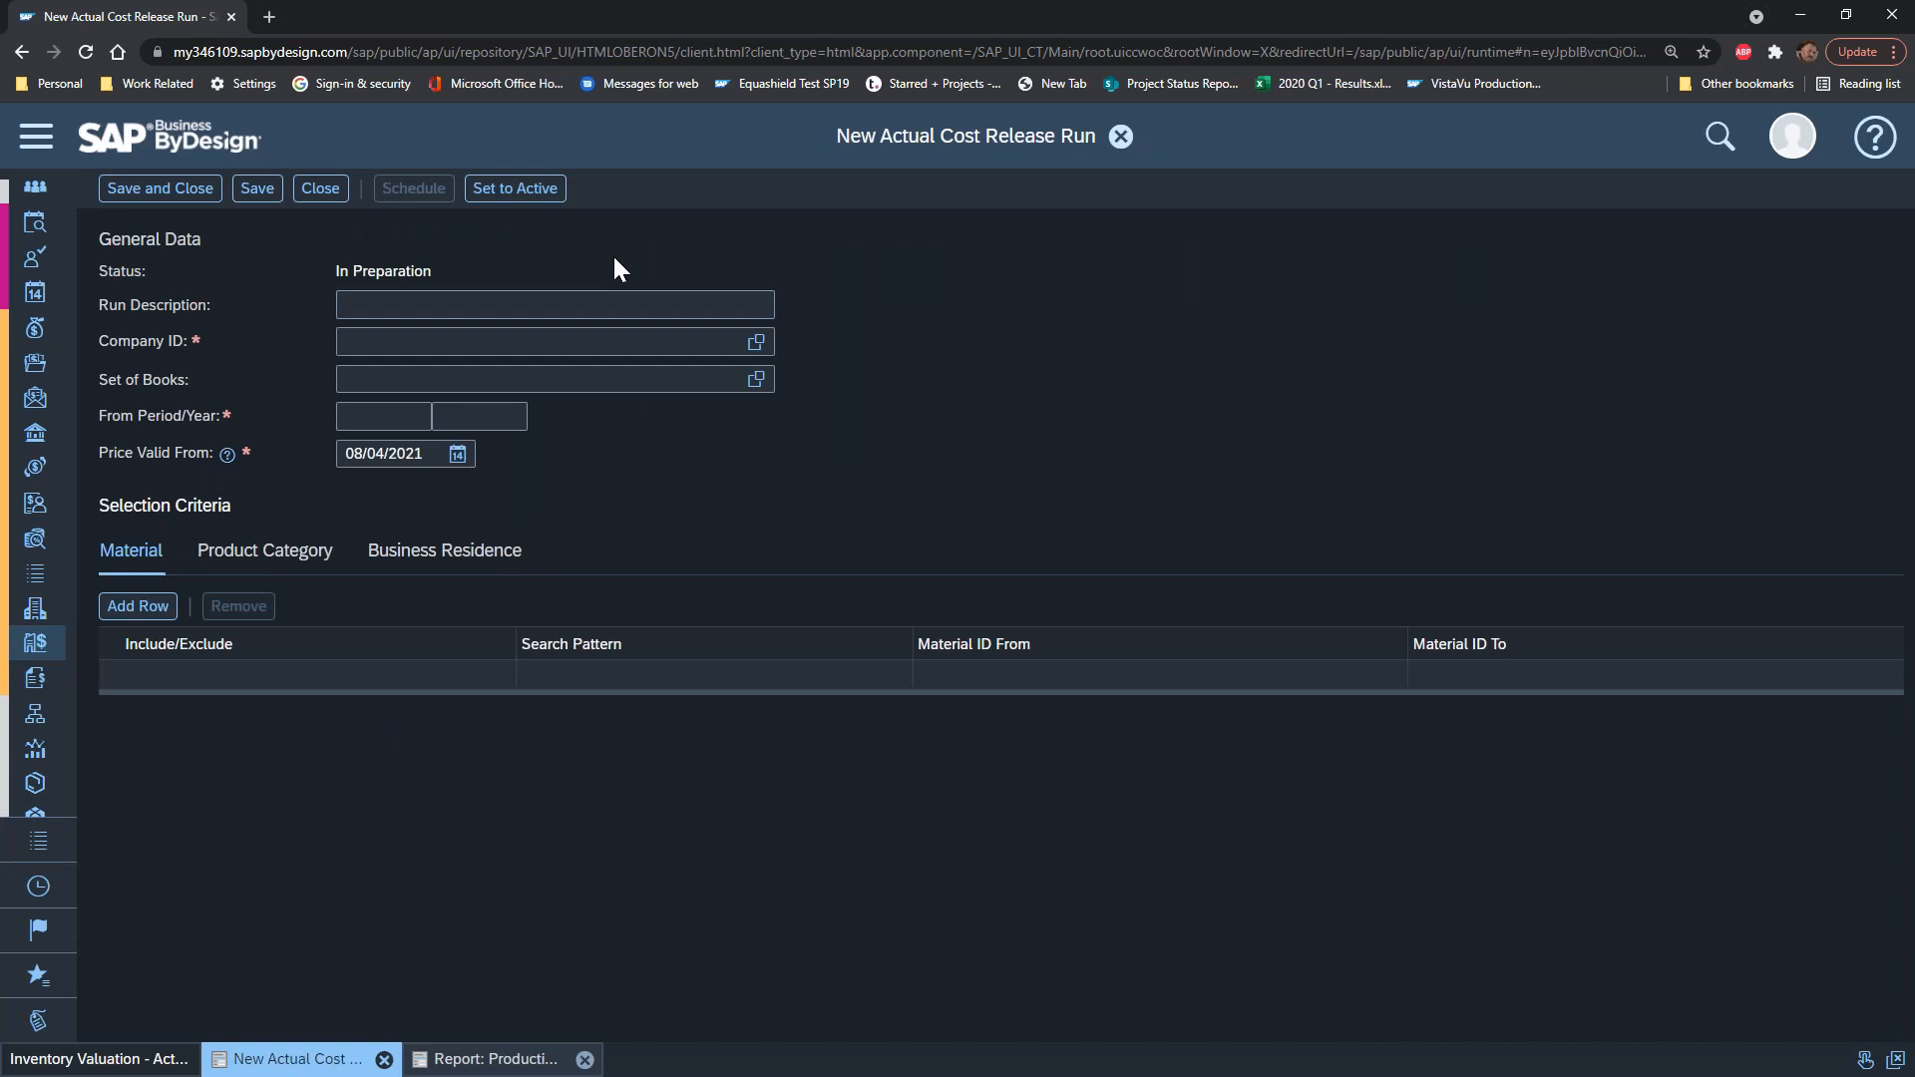
Step: Describe the release run as Maple Table, assign company 1000 - Almika Inc., and set its starting period to 008/2021
{"action": "left_click", "coordinate": [415, 307]}
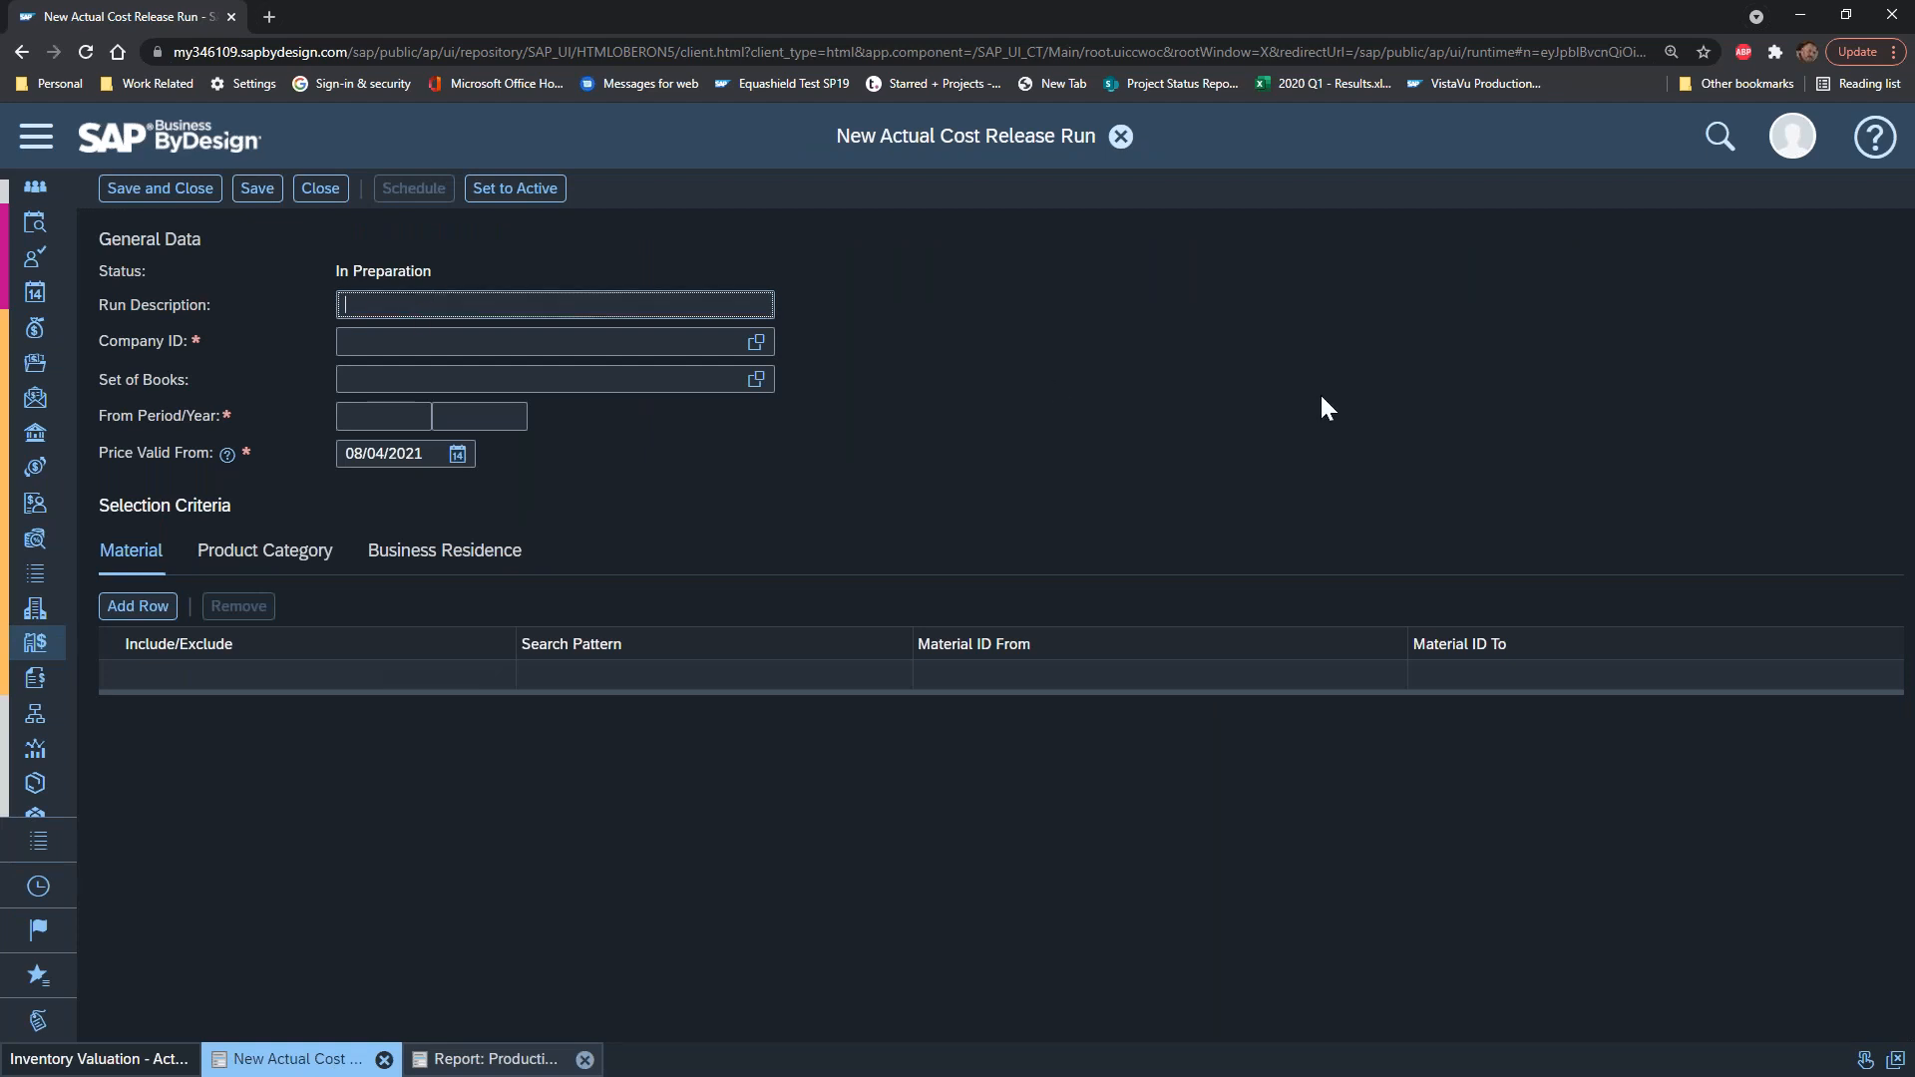
{"action": "type", "text": "Maple Table"}
{"action": "left_click", "coordinate": [756, 342]}
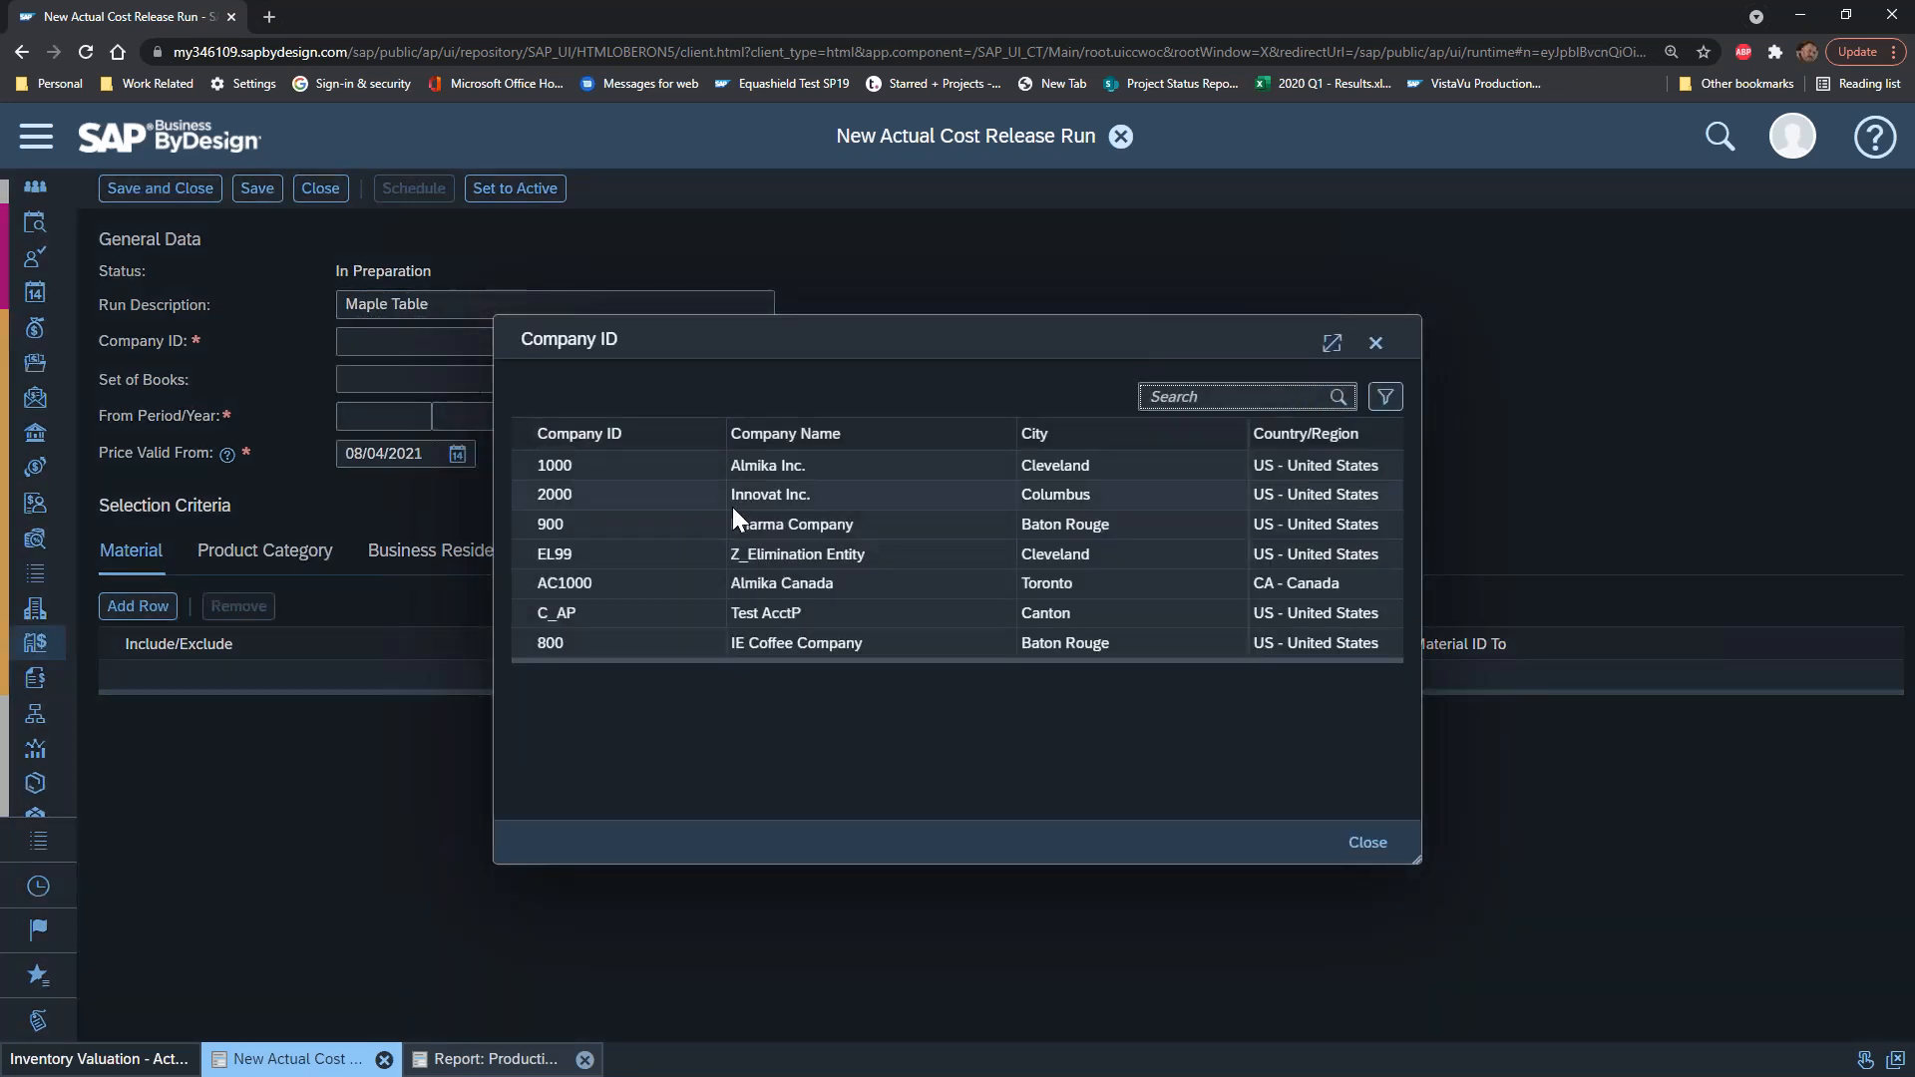
{"action": "left_click", "coordinate": [853, 473]}
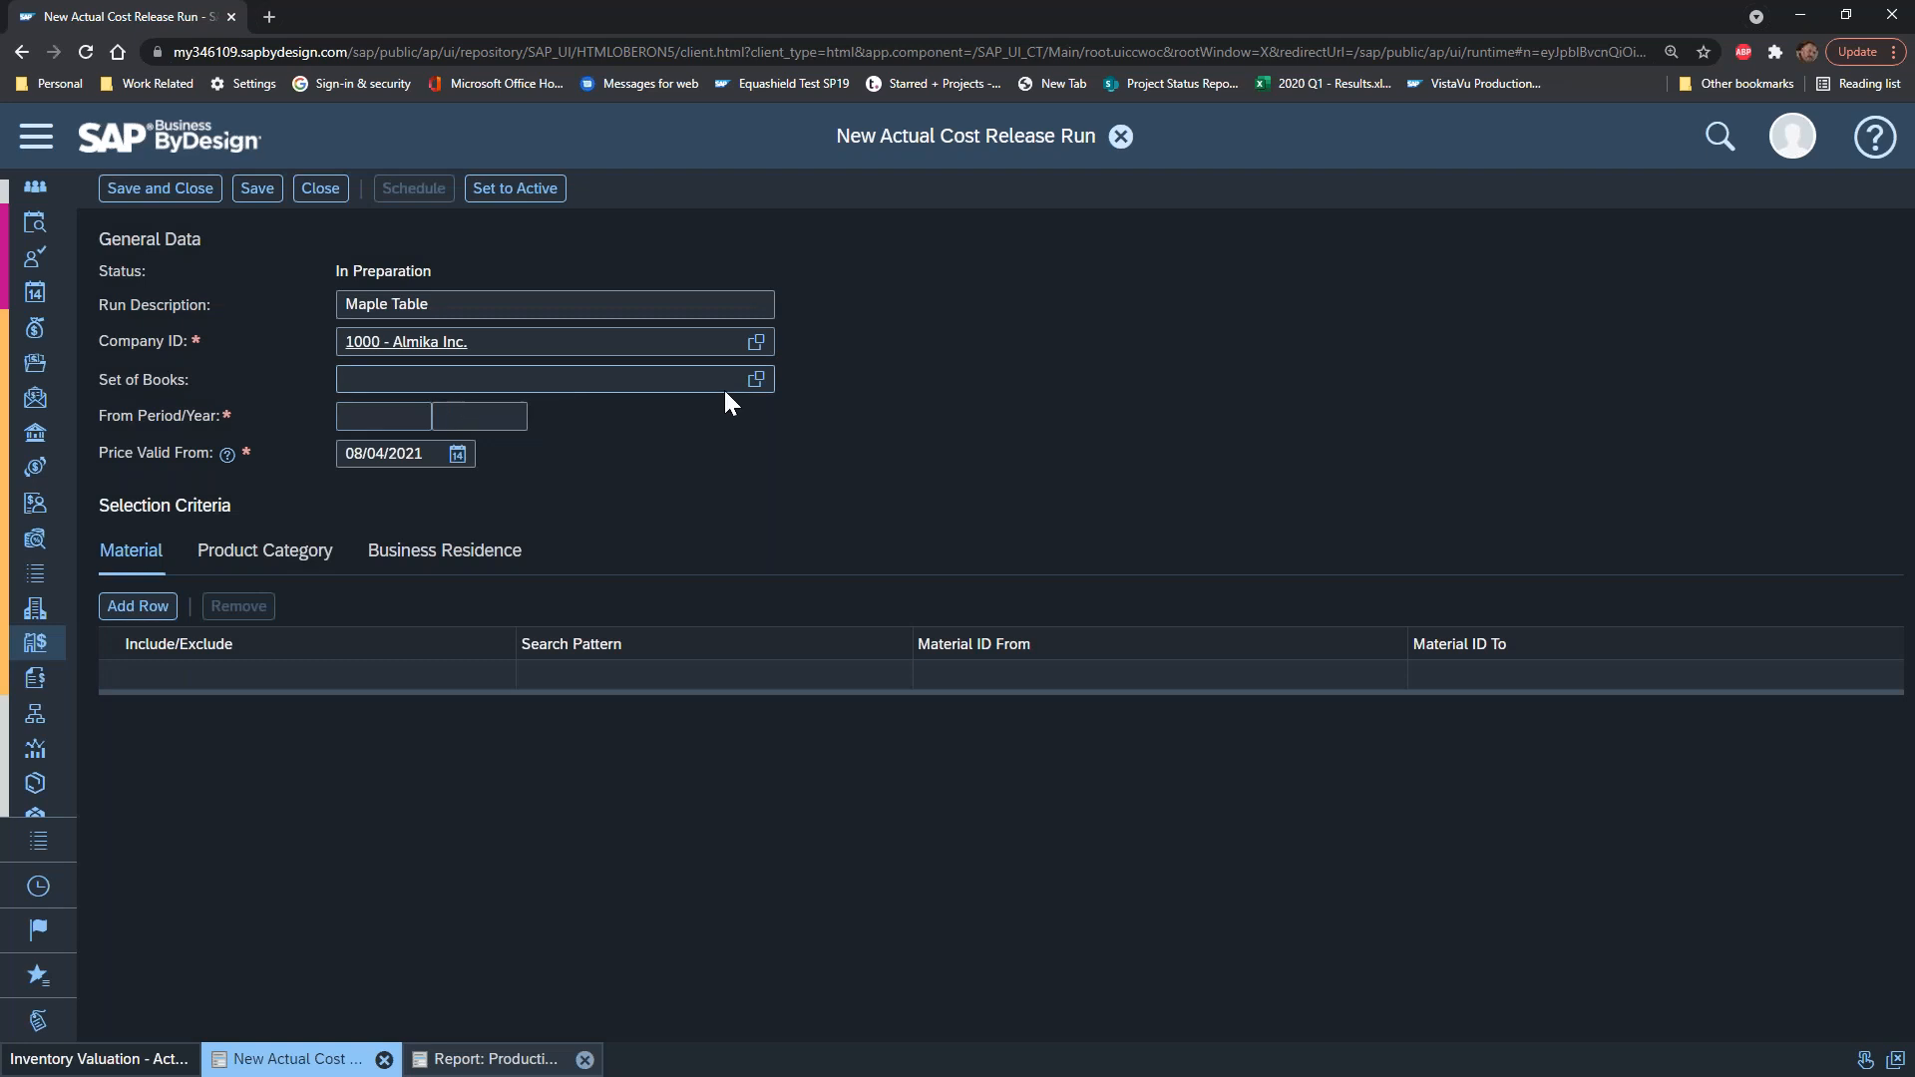
{"action": "left_click", "coordinate": [427, 413]}
{"action": "type", "text": "008"}
{"action": "key", "text": "Tab"}
{"action": "type", "text": "2021"}
{"action": "key", "text": "Tab"}
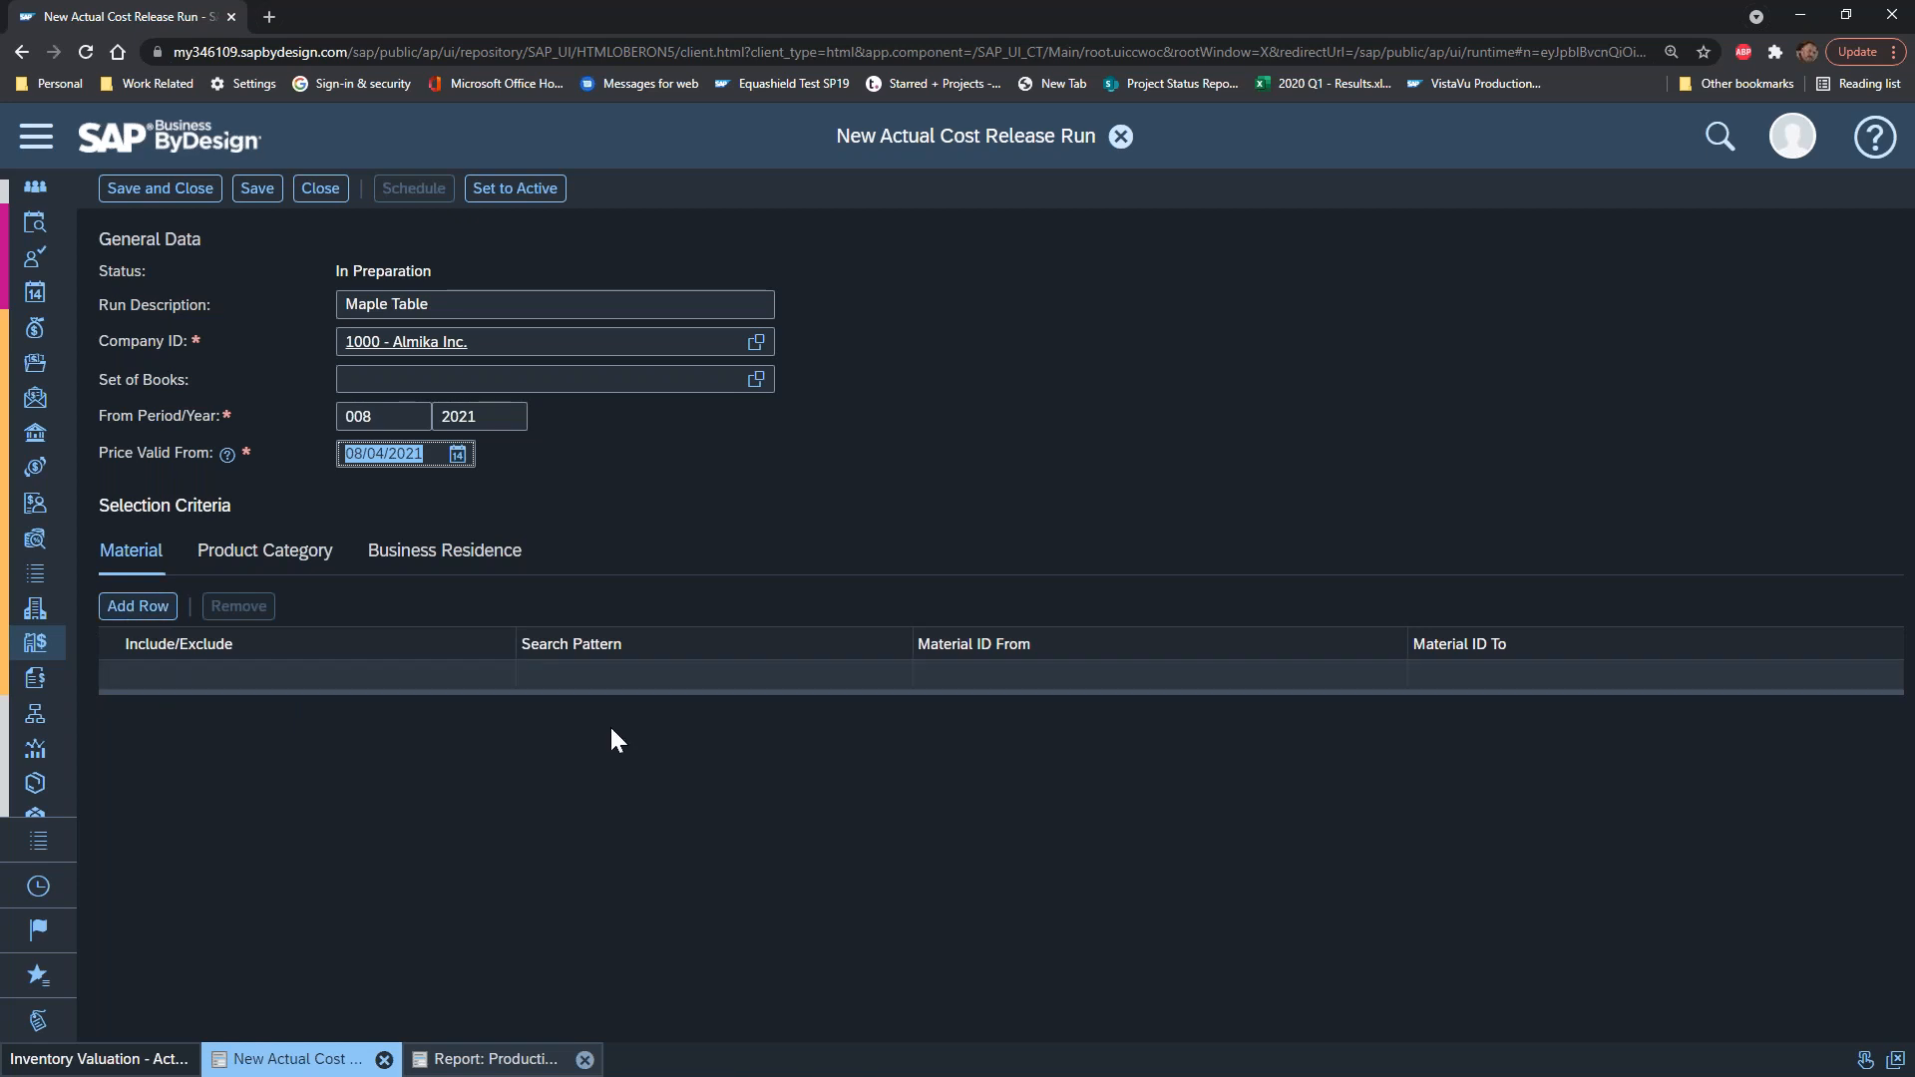
Step: Add a material selection row to the release run with Including, Equal To, and material ID T004
{"action": "left_click", "coordinate": [138, 605]}
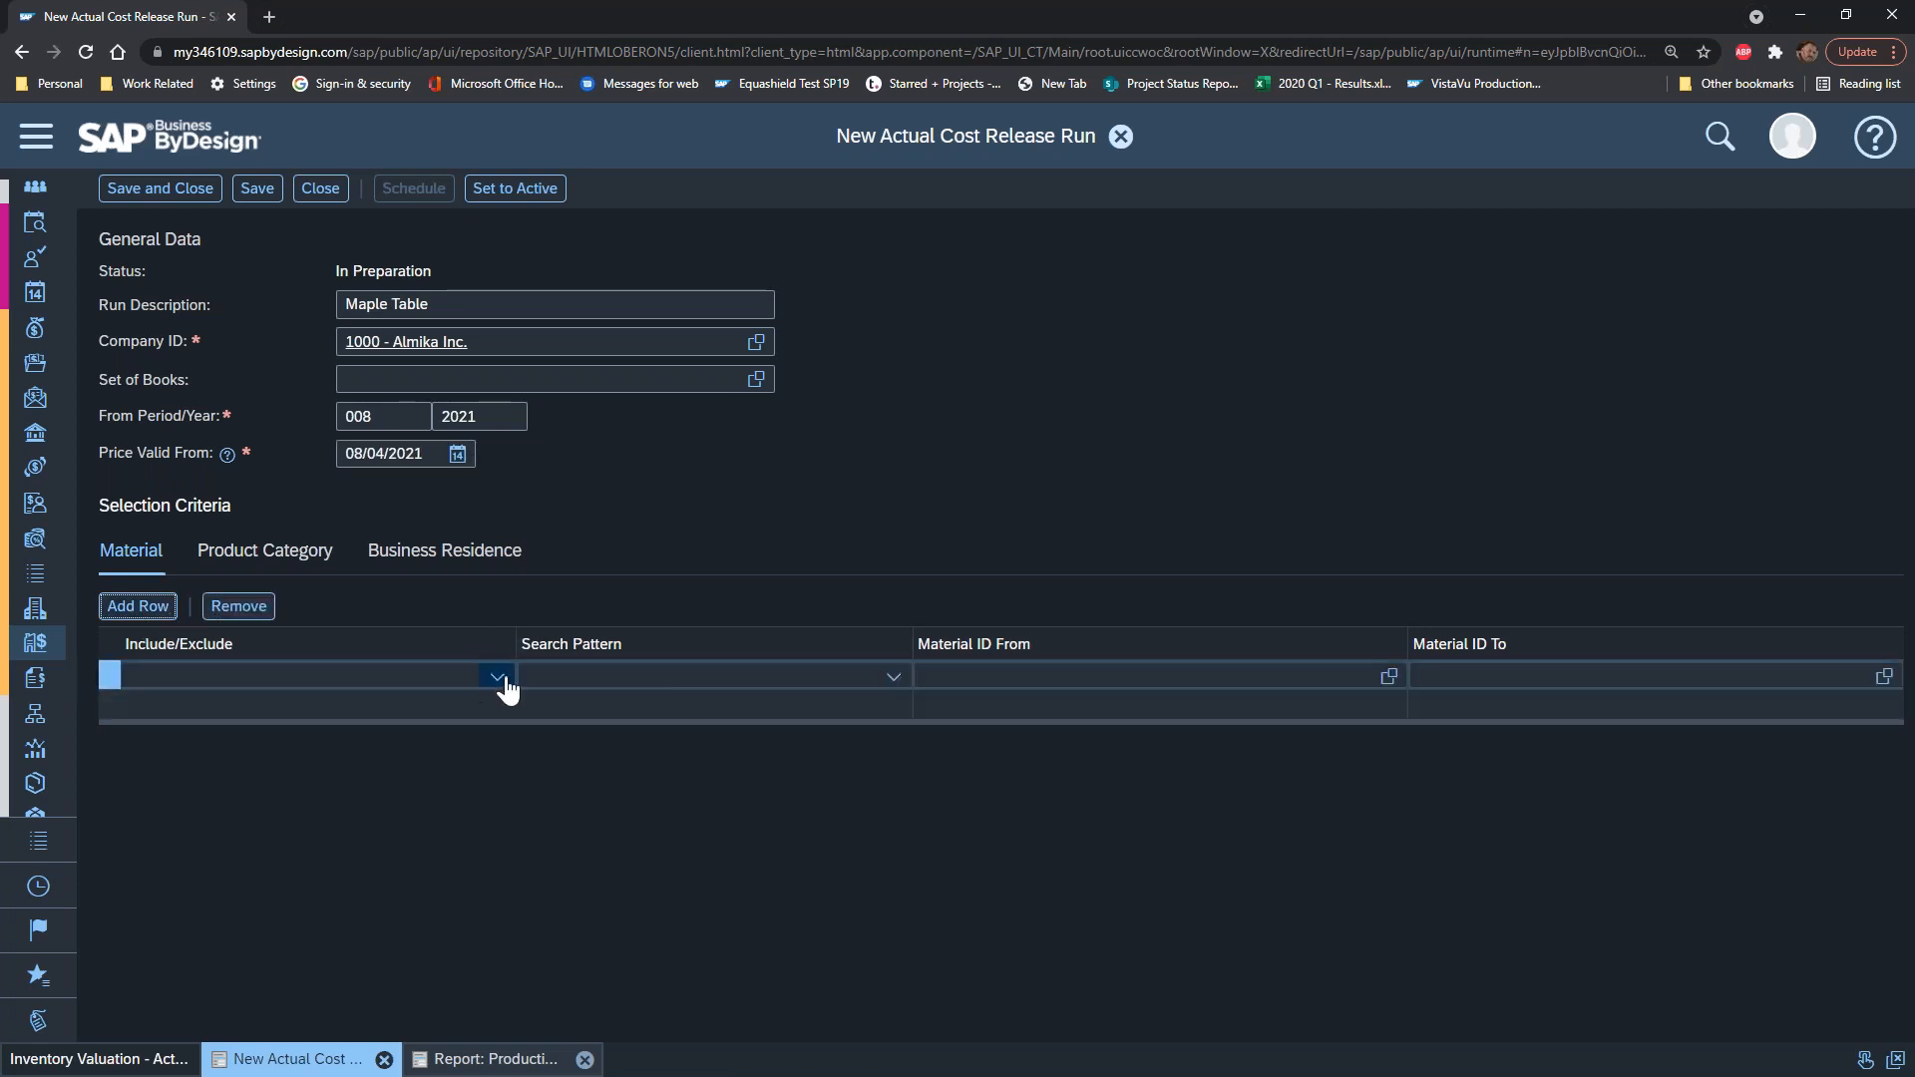
{"action": "left_click", "coordinate": [494, 678]}
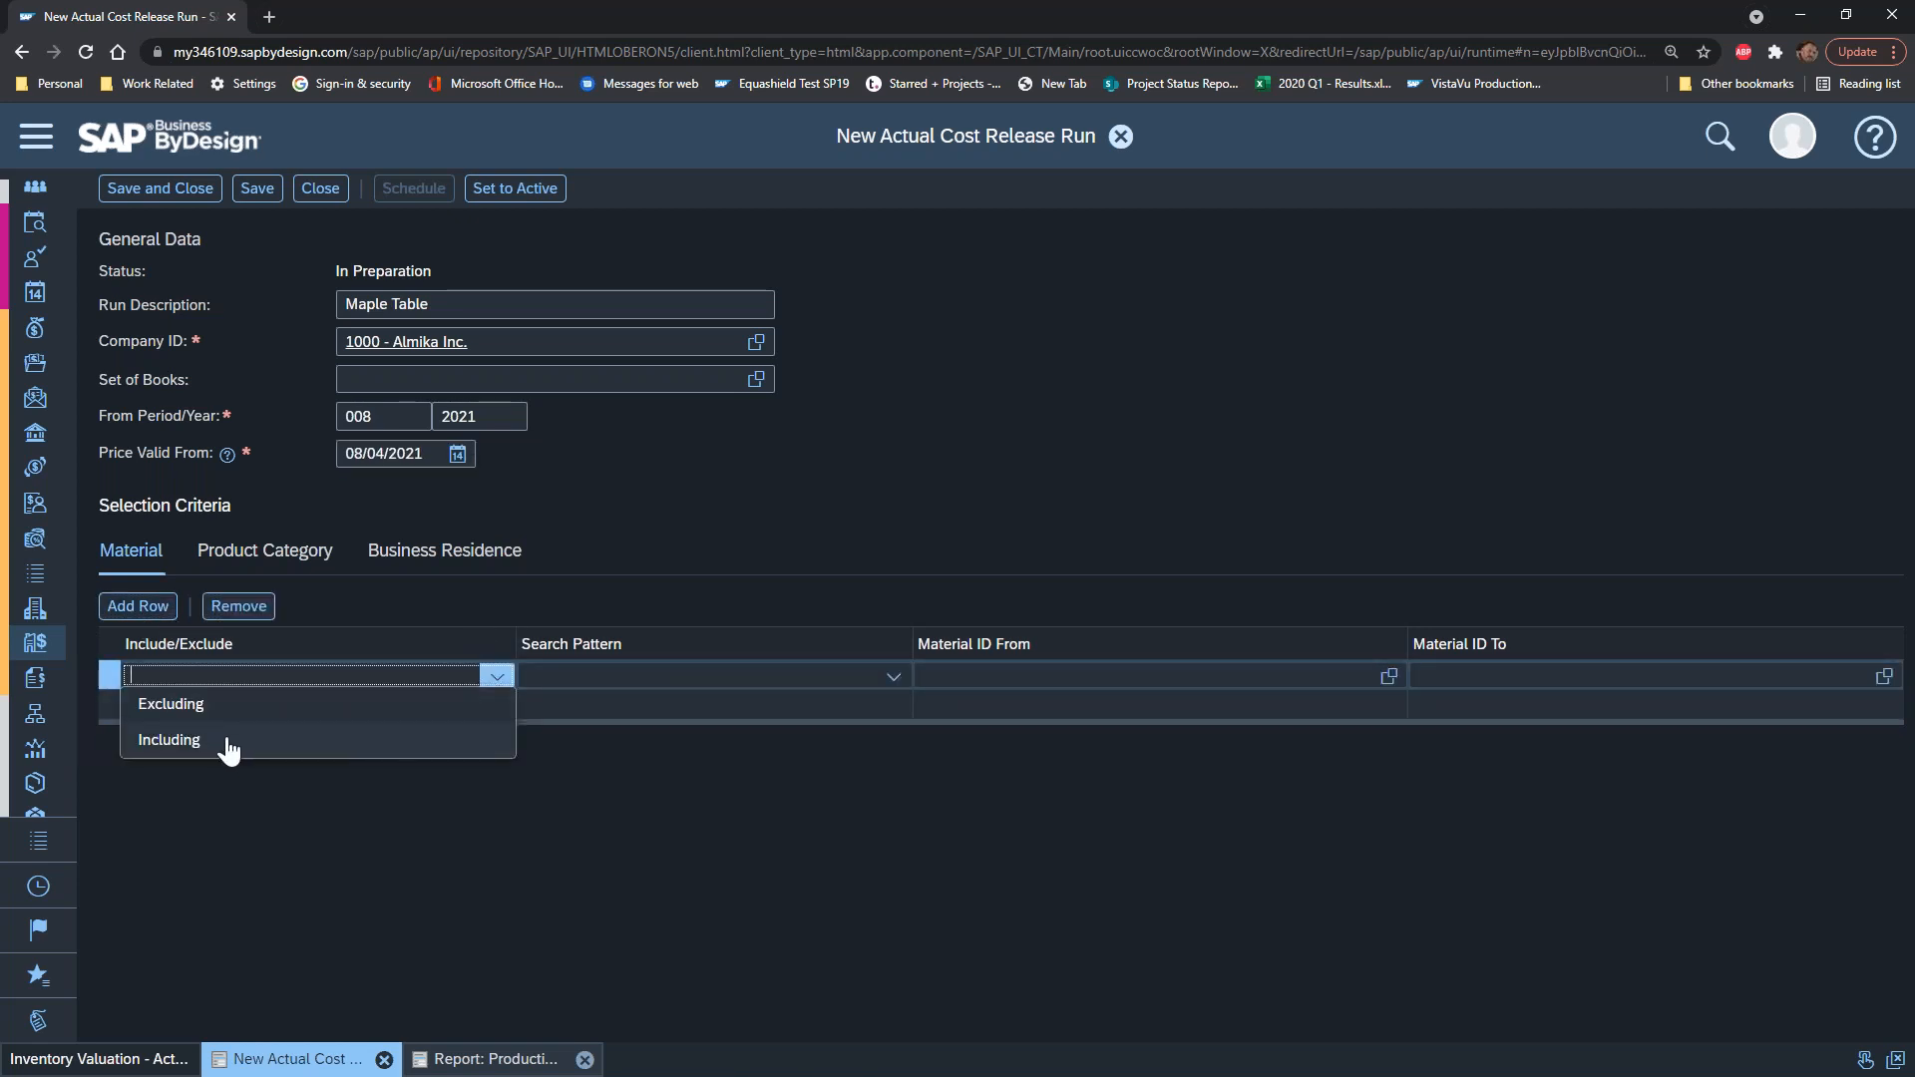
{"action": "left_click", "coordinate": [299, 733]}
{"action": "left_click", "coordinate": [893, 676]}
{"action": "left_click", "coordinate": [649, 738]}
{"action": "left_click", "coordinate": [1016, 684]}
{"action": "type", "text": "T004"}
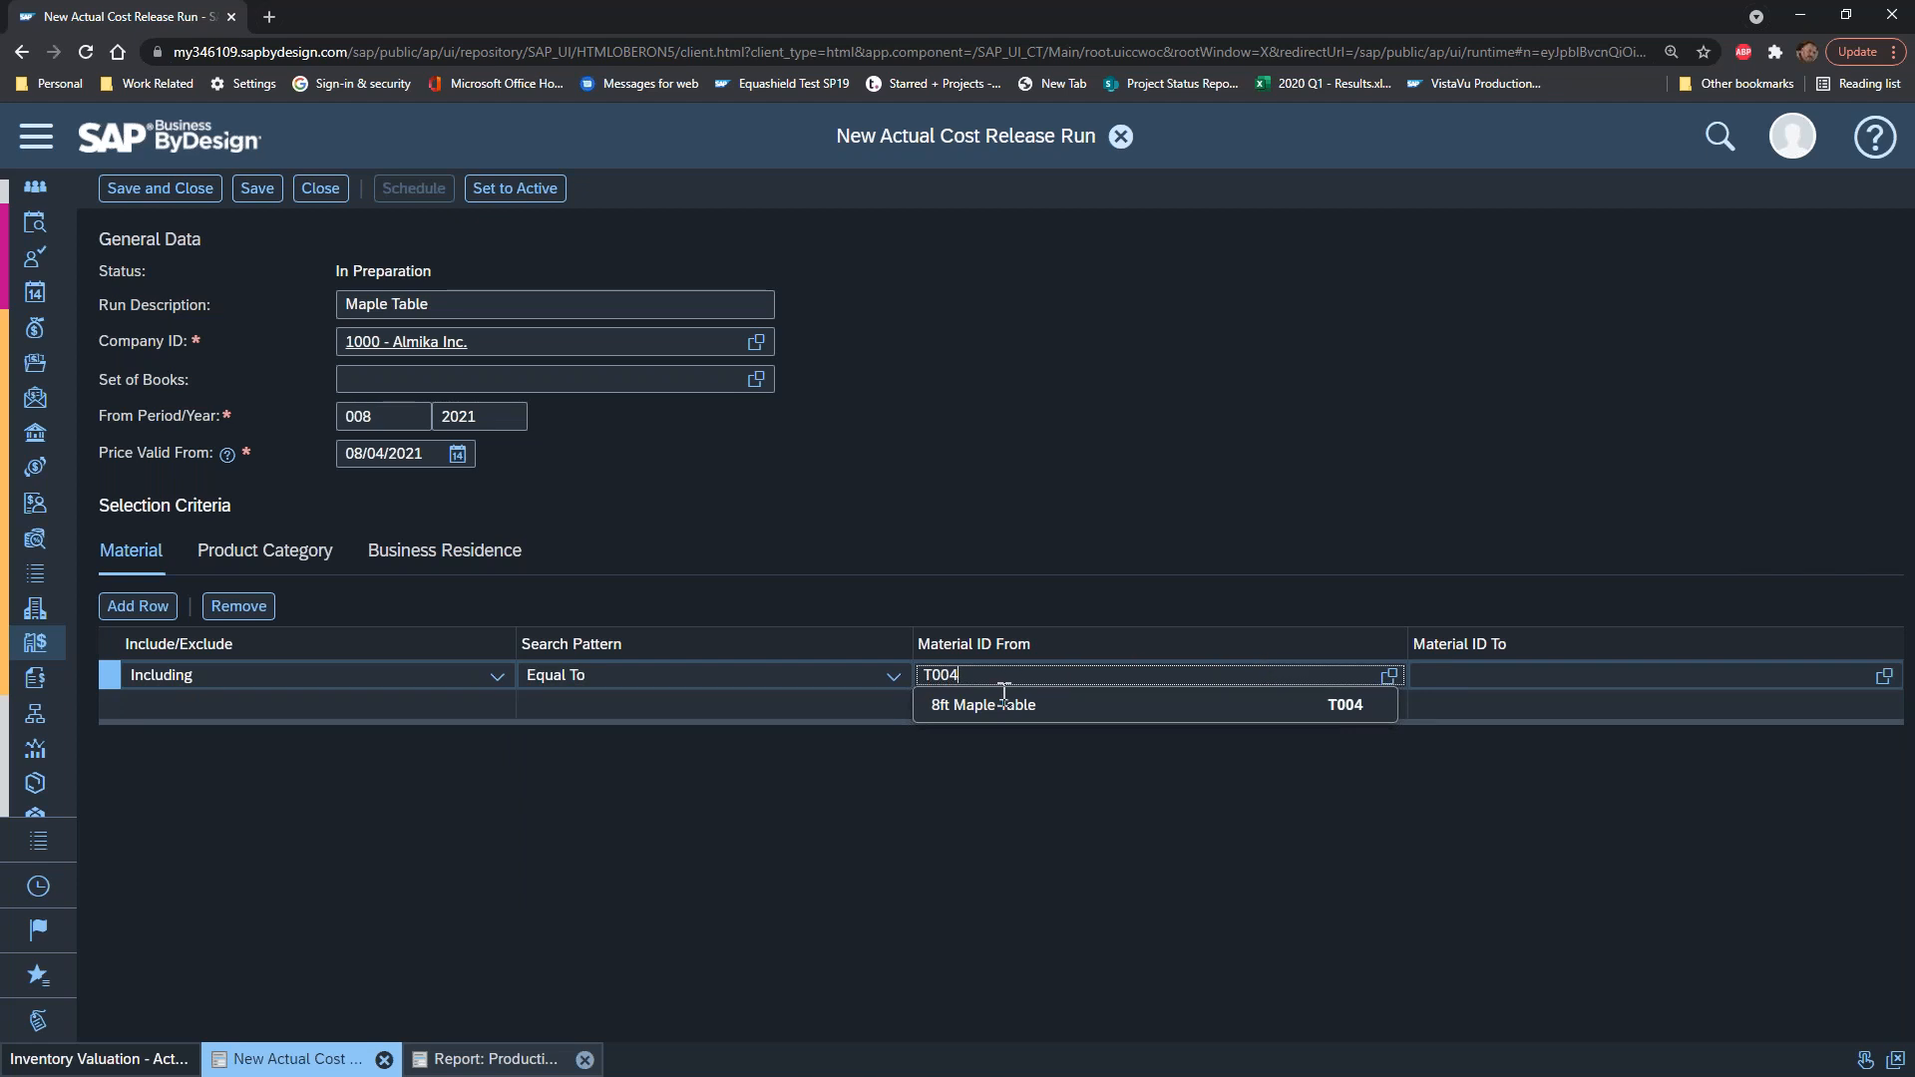
{"action": "left_click", "coordinate": [1005, 705]}
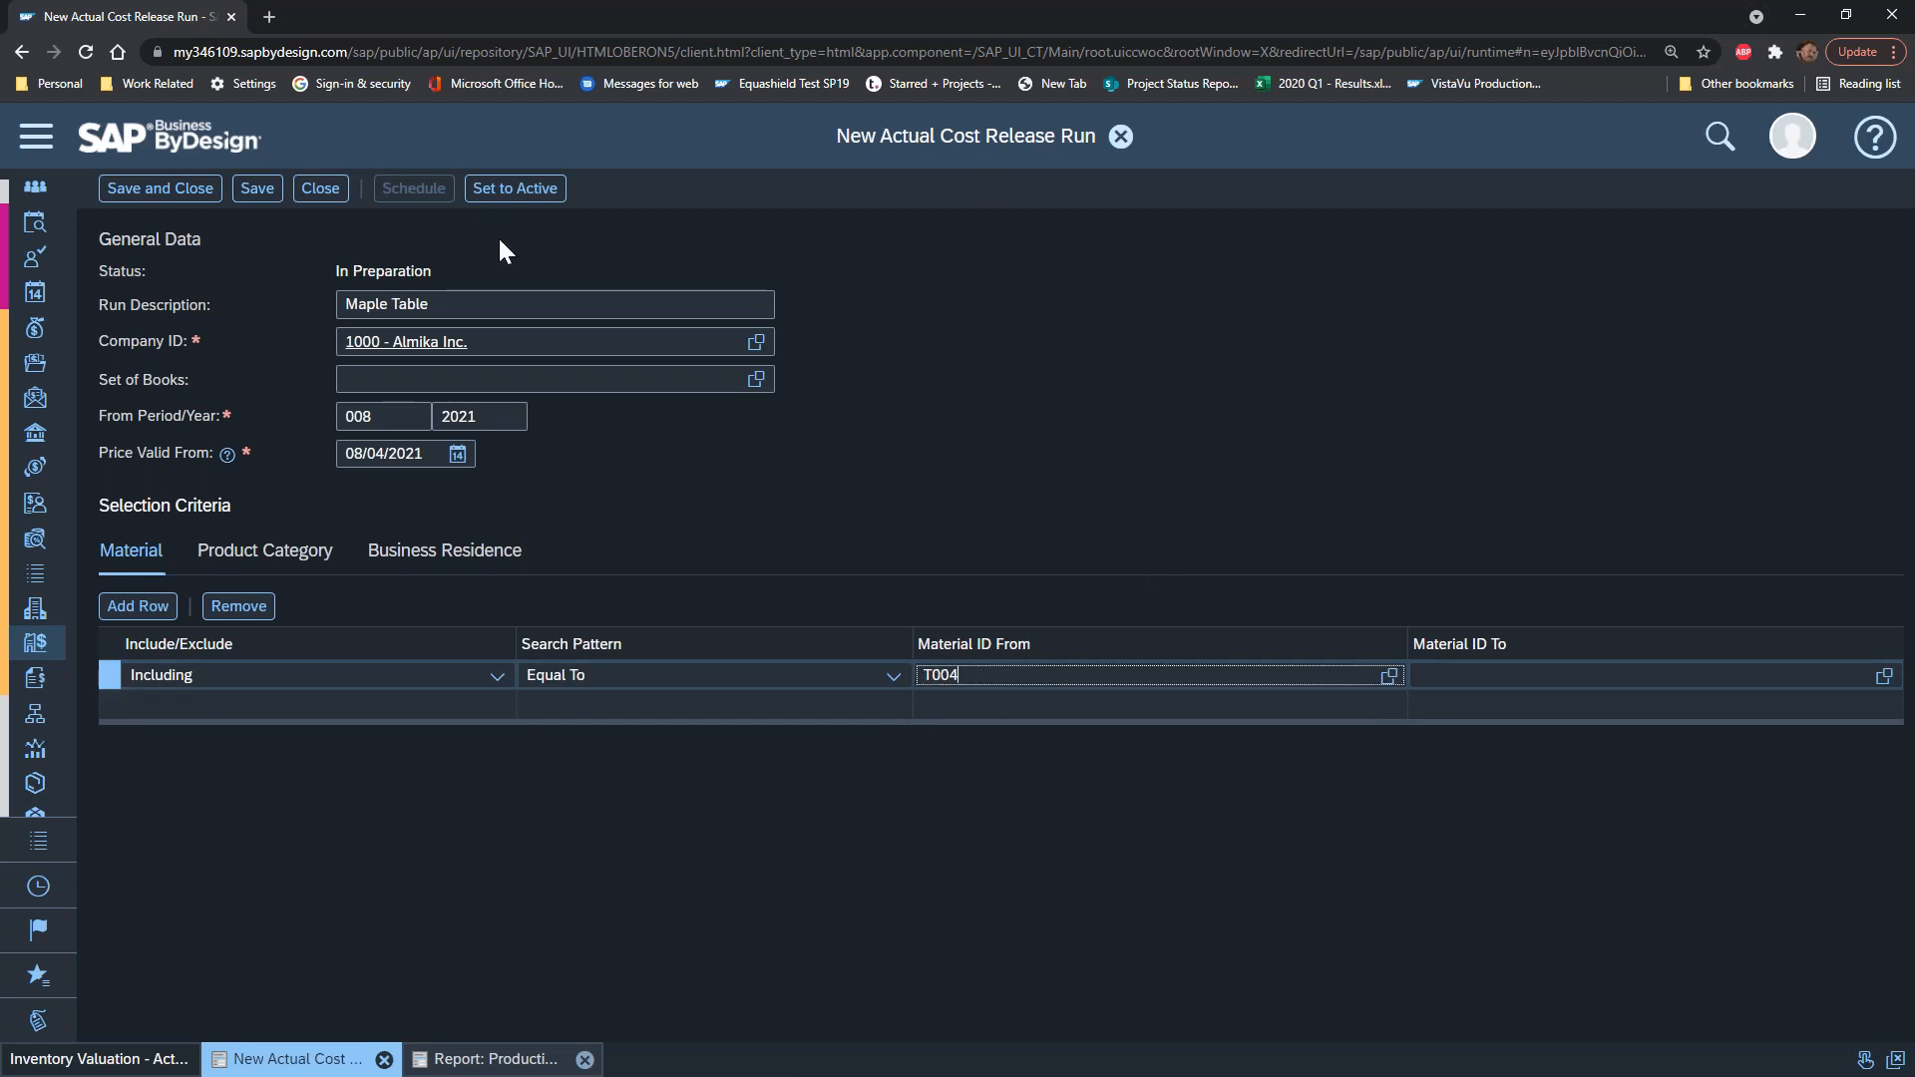
Step: Activate the Maple Table release run, schedule it to start immediately, then save and close it
{"action": "left_click", "coordinate": [515, 190]}
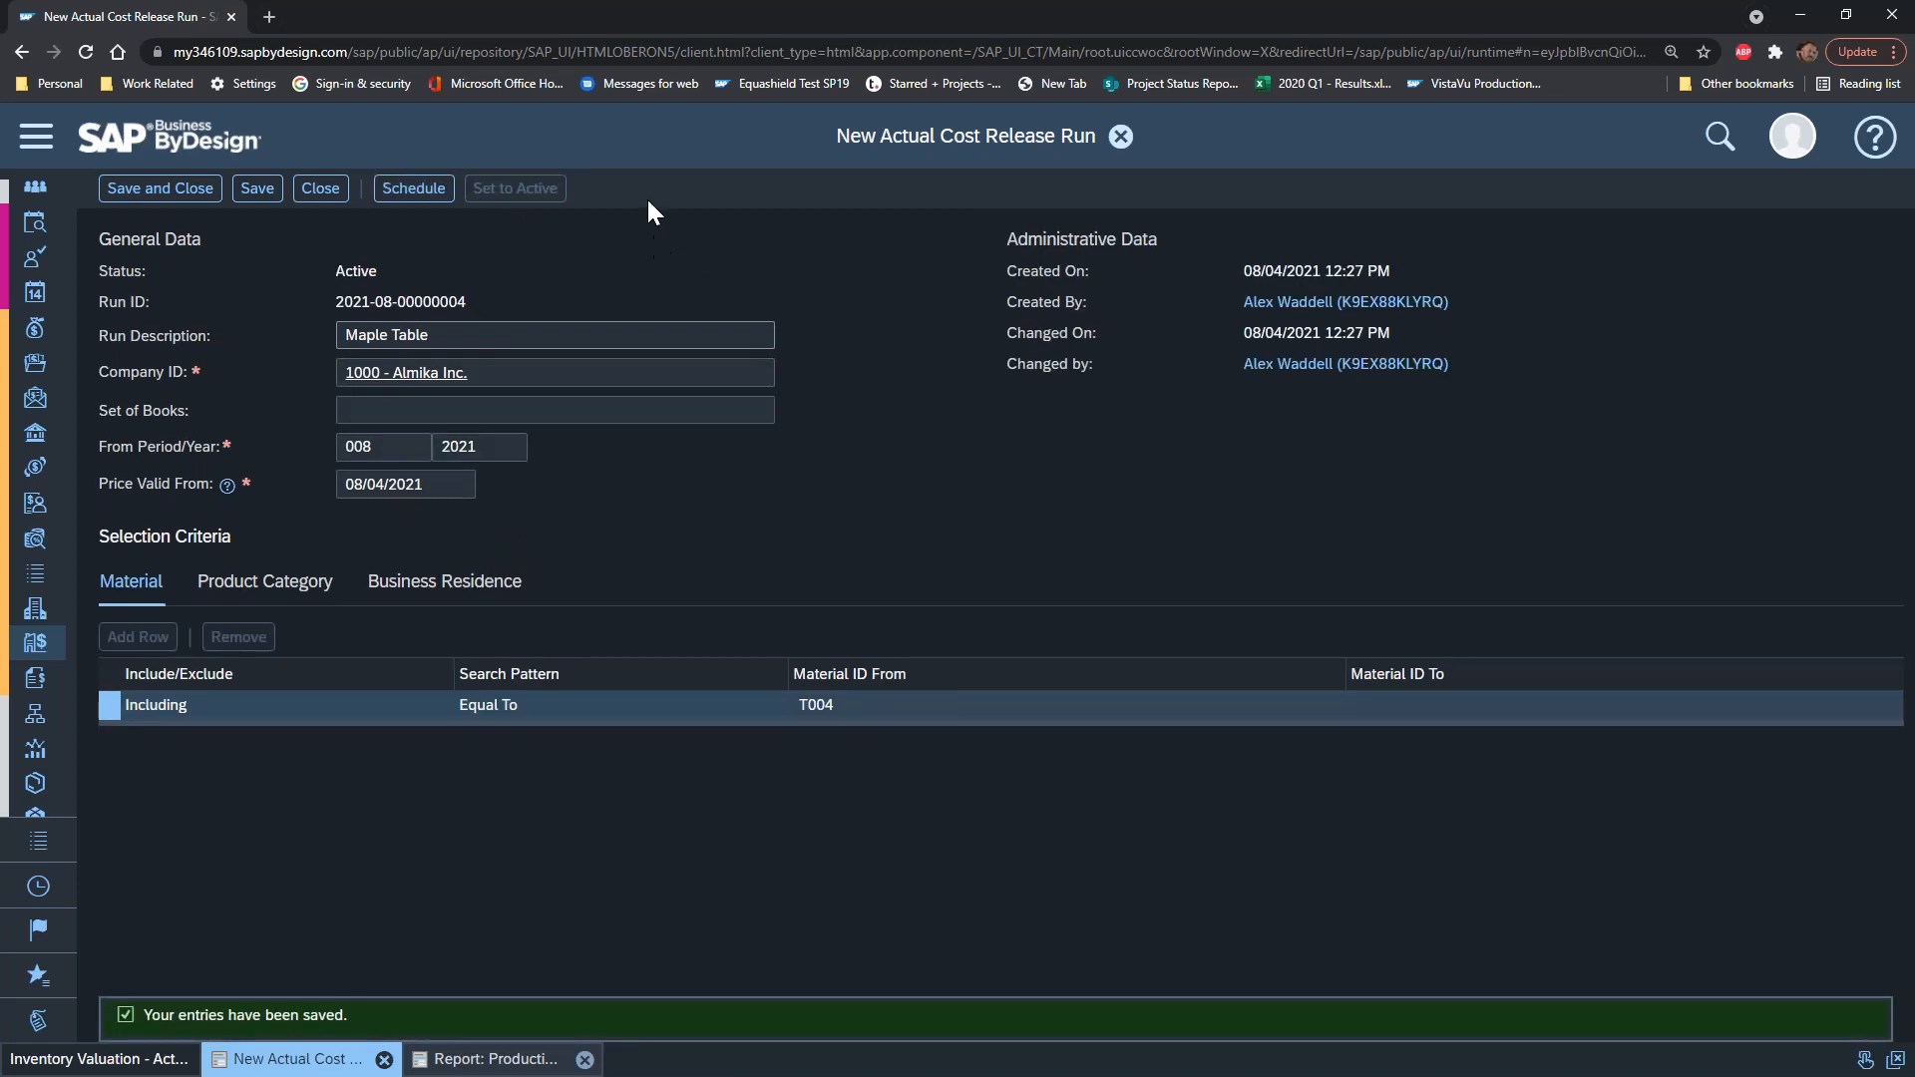
{"action": "left_click", "coordinate": [417, 196]}
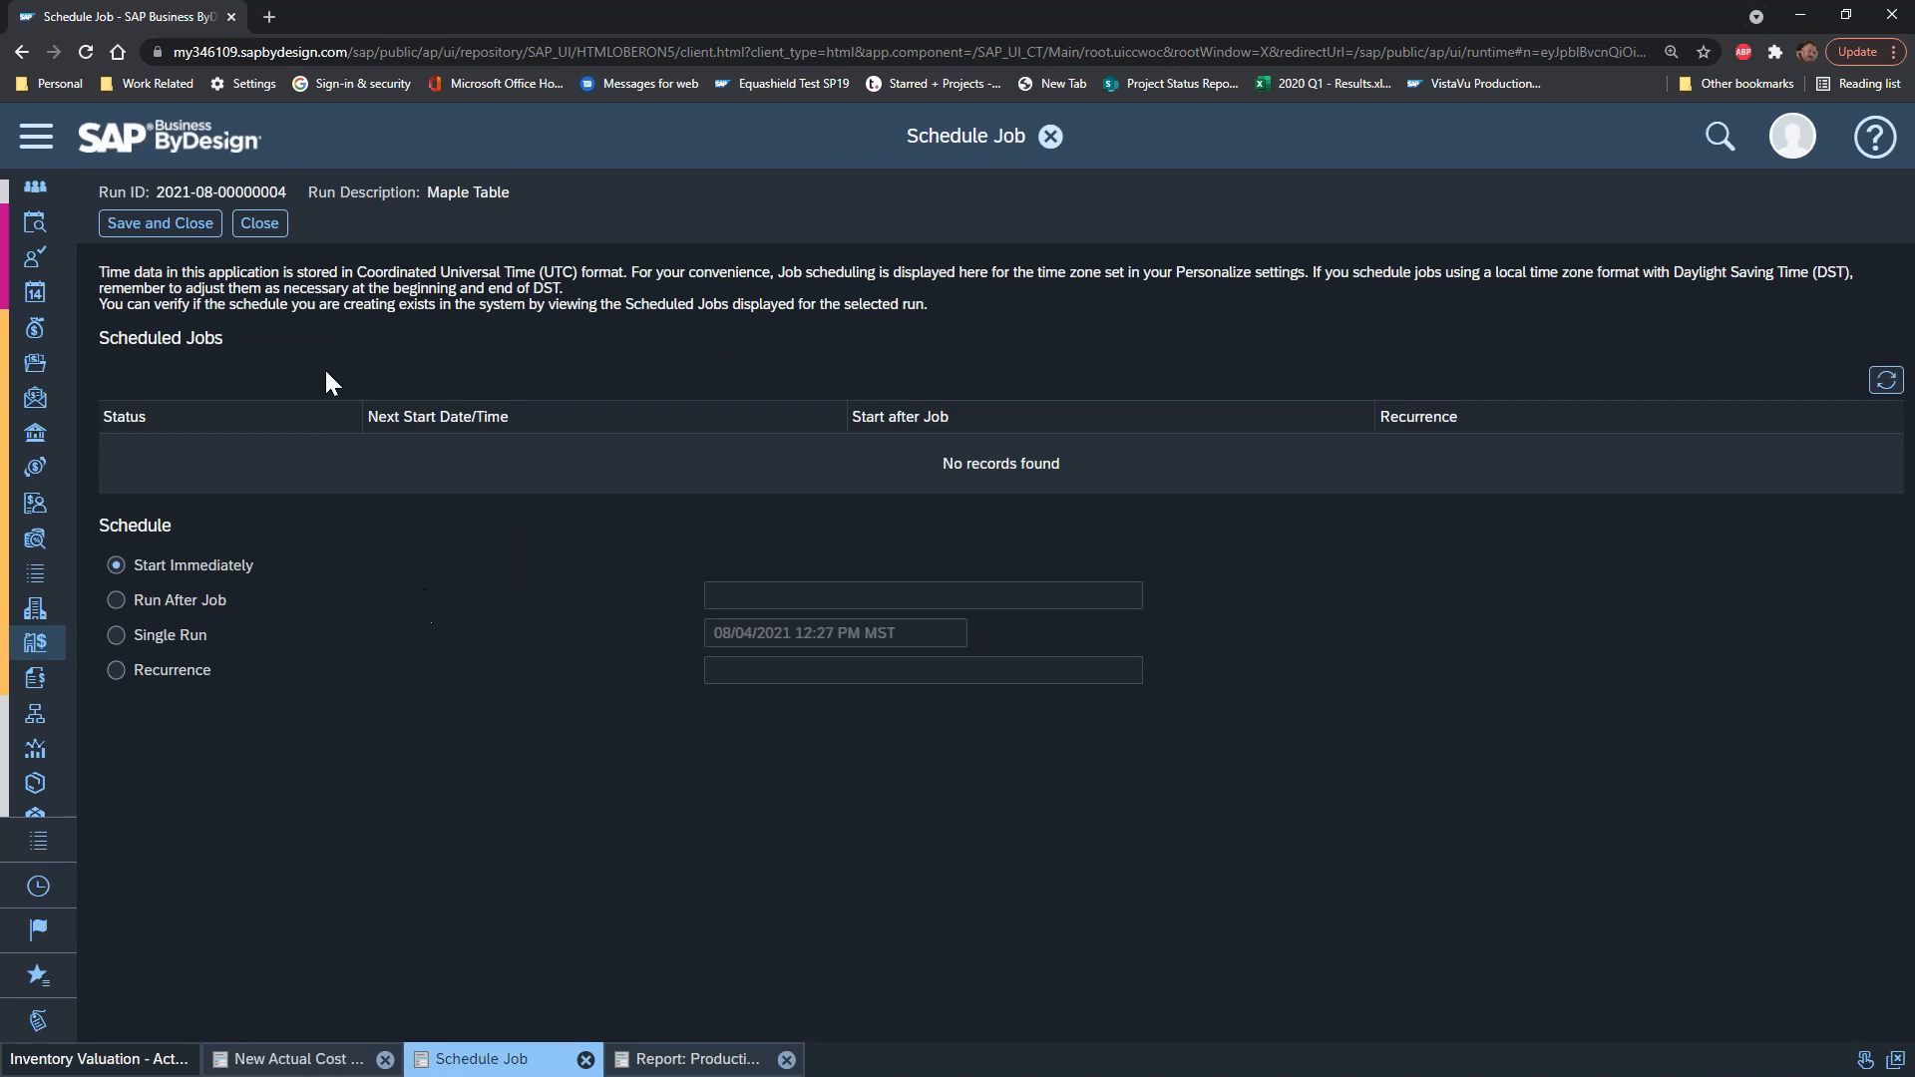
{"action": "left_click", "coordinate": [157, 223]}
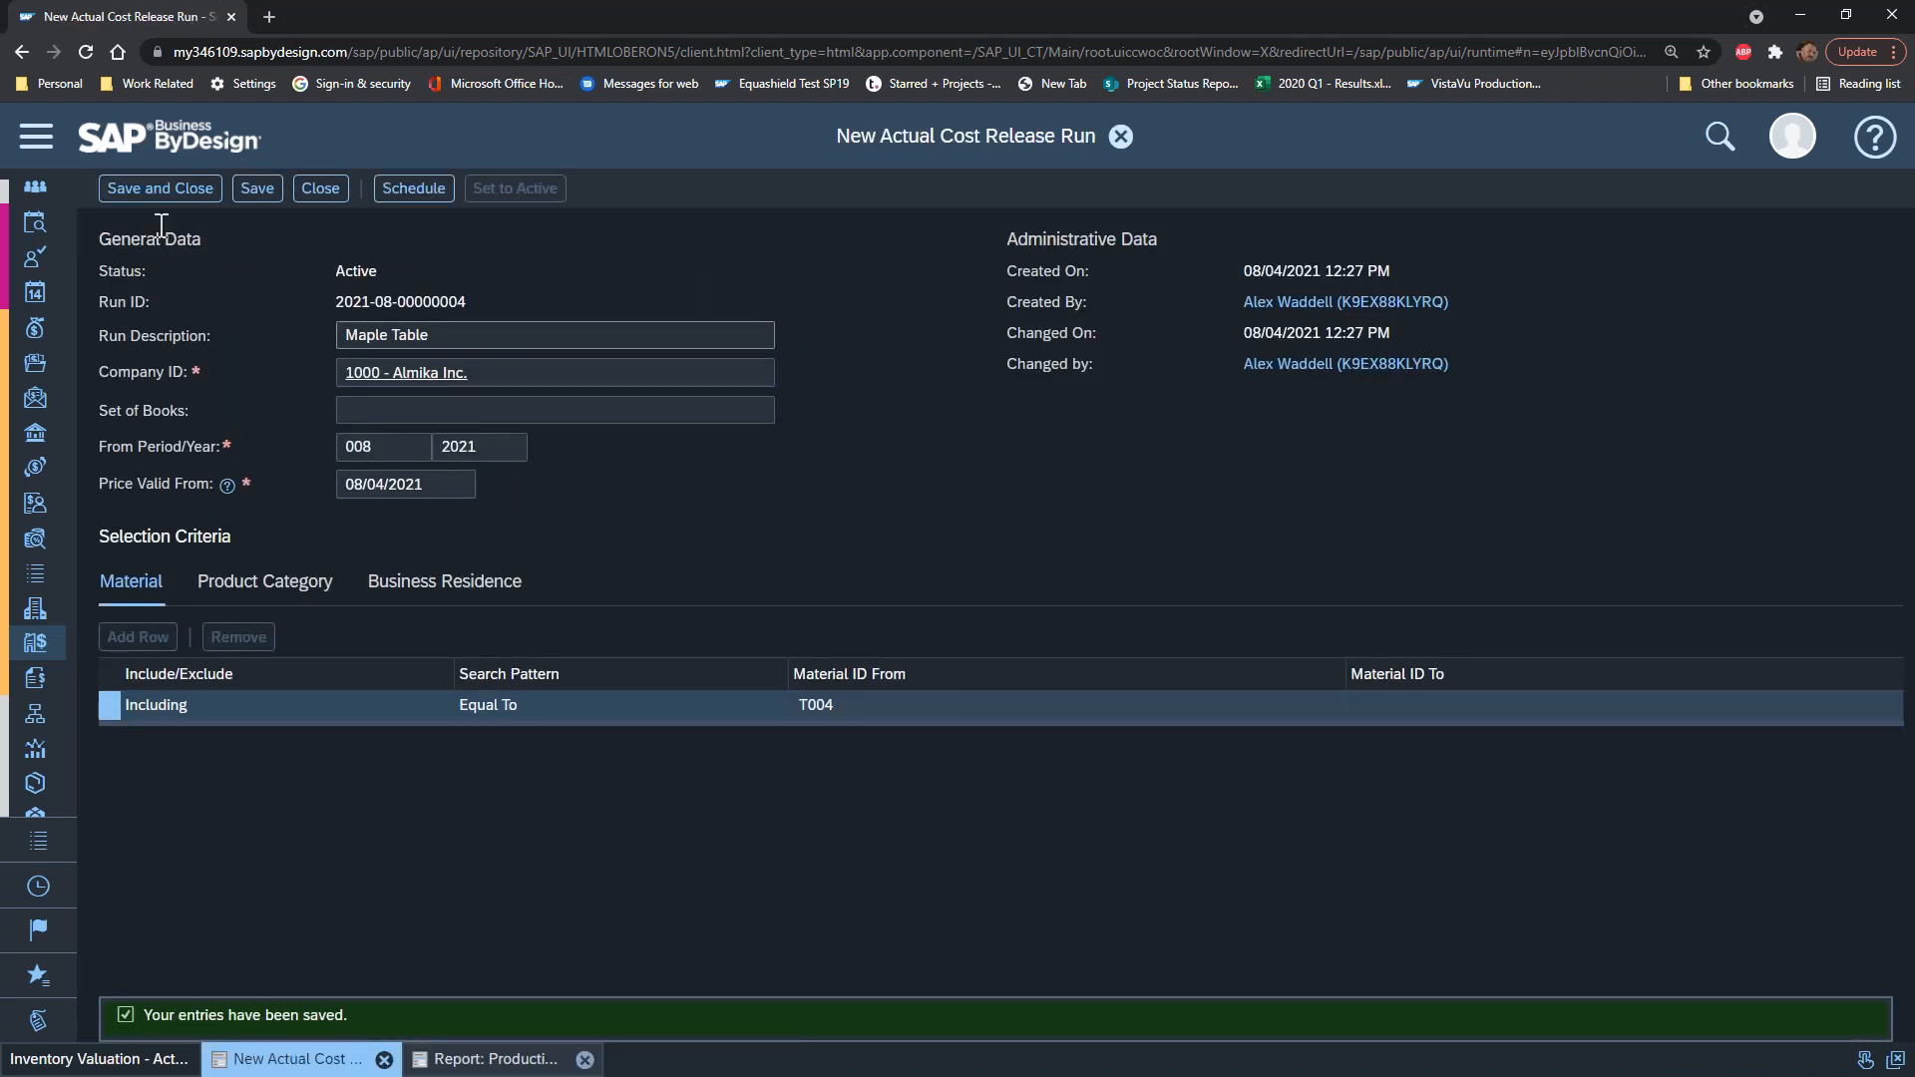
{"action": "left_click", "coordinate": [257, 194]}
{"action": "left_click", "coordinate": [321, 189]}
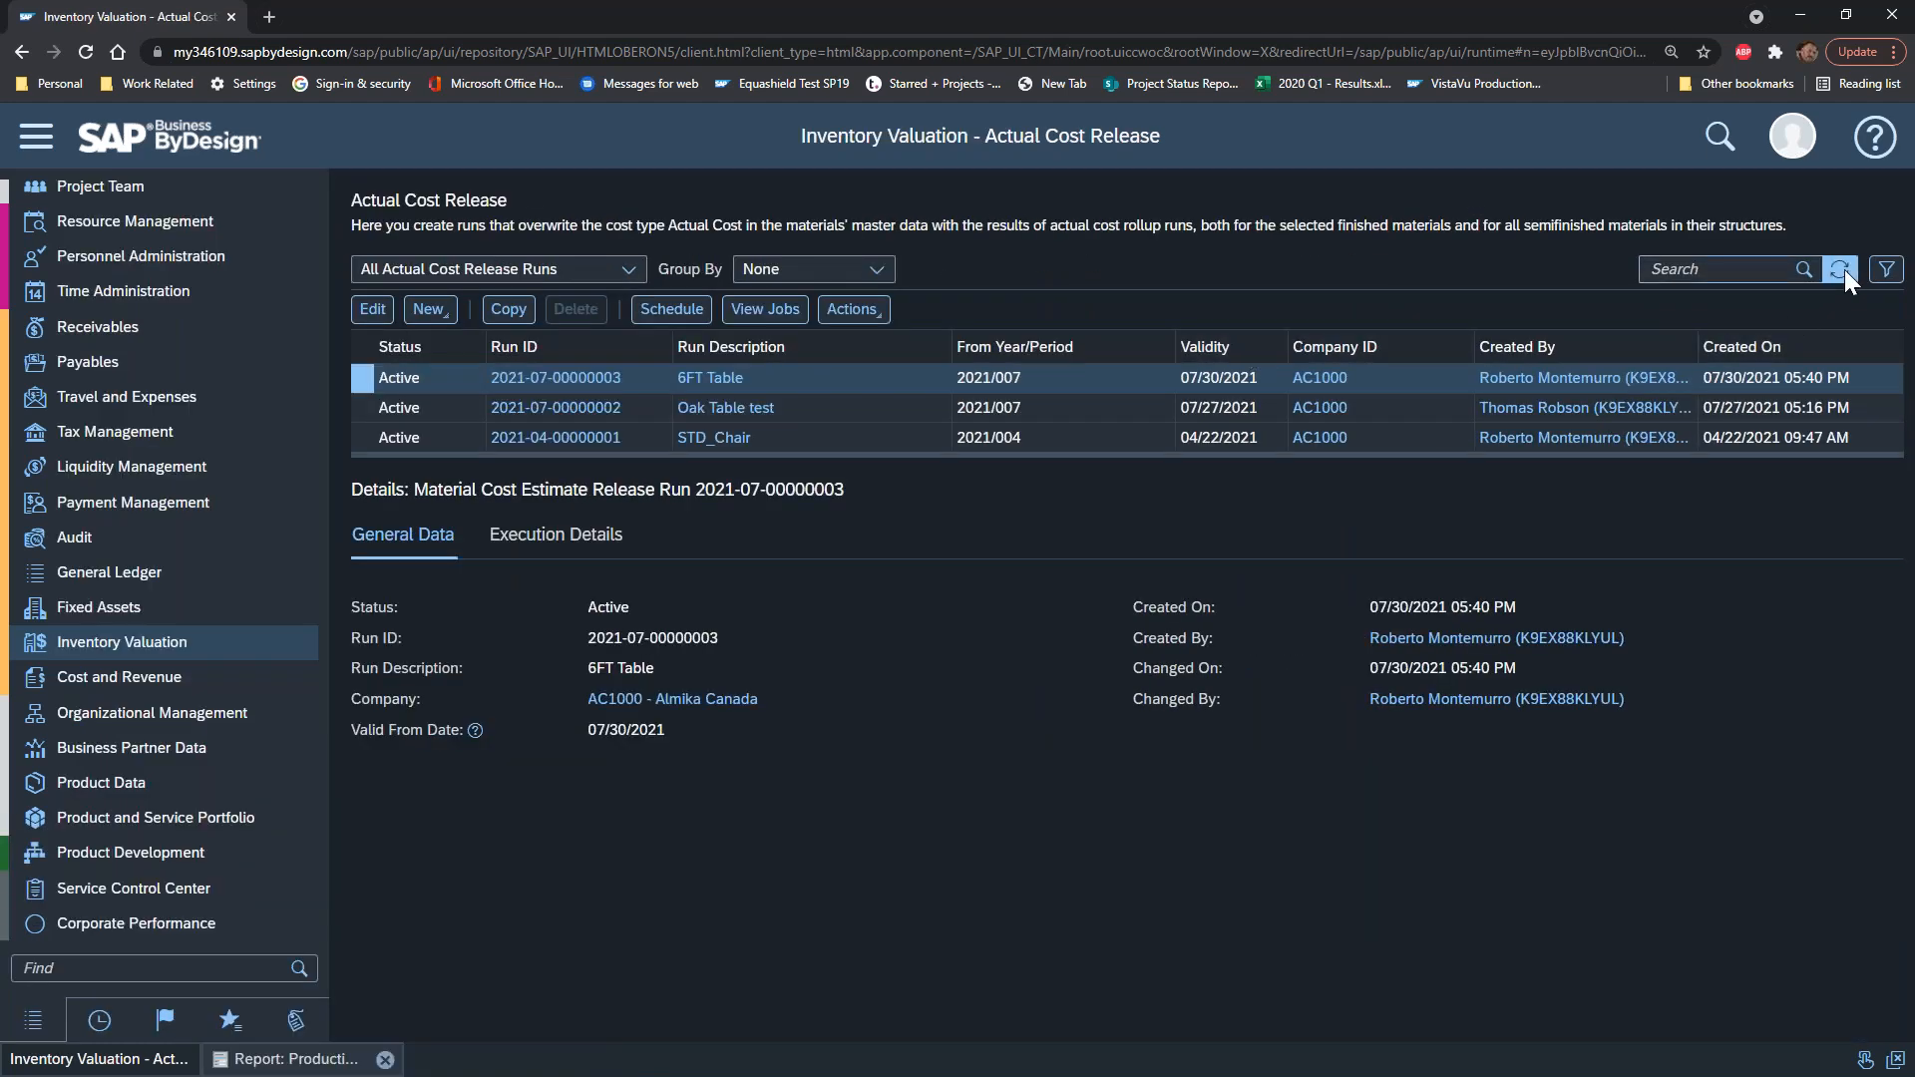
Step: Refresh the release runs and the Maple Table run's execution details, then view the US GAAP execution
{"action": "left_click", "coordinate": [1840, 269]}
{"action": "left_click", "coordinate": [1840, 269]}
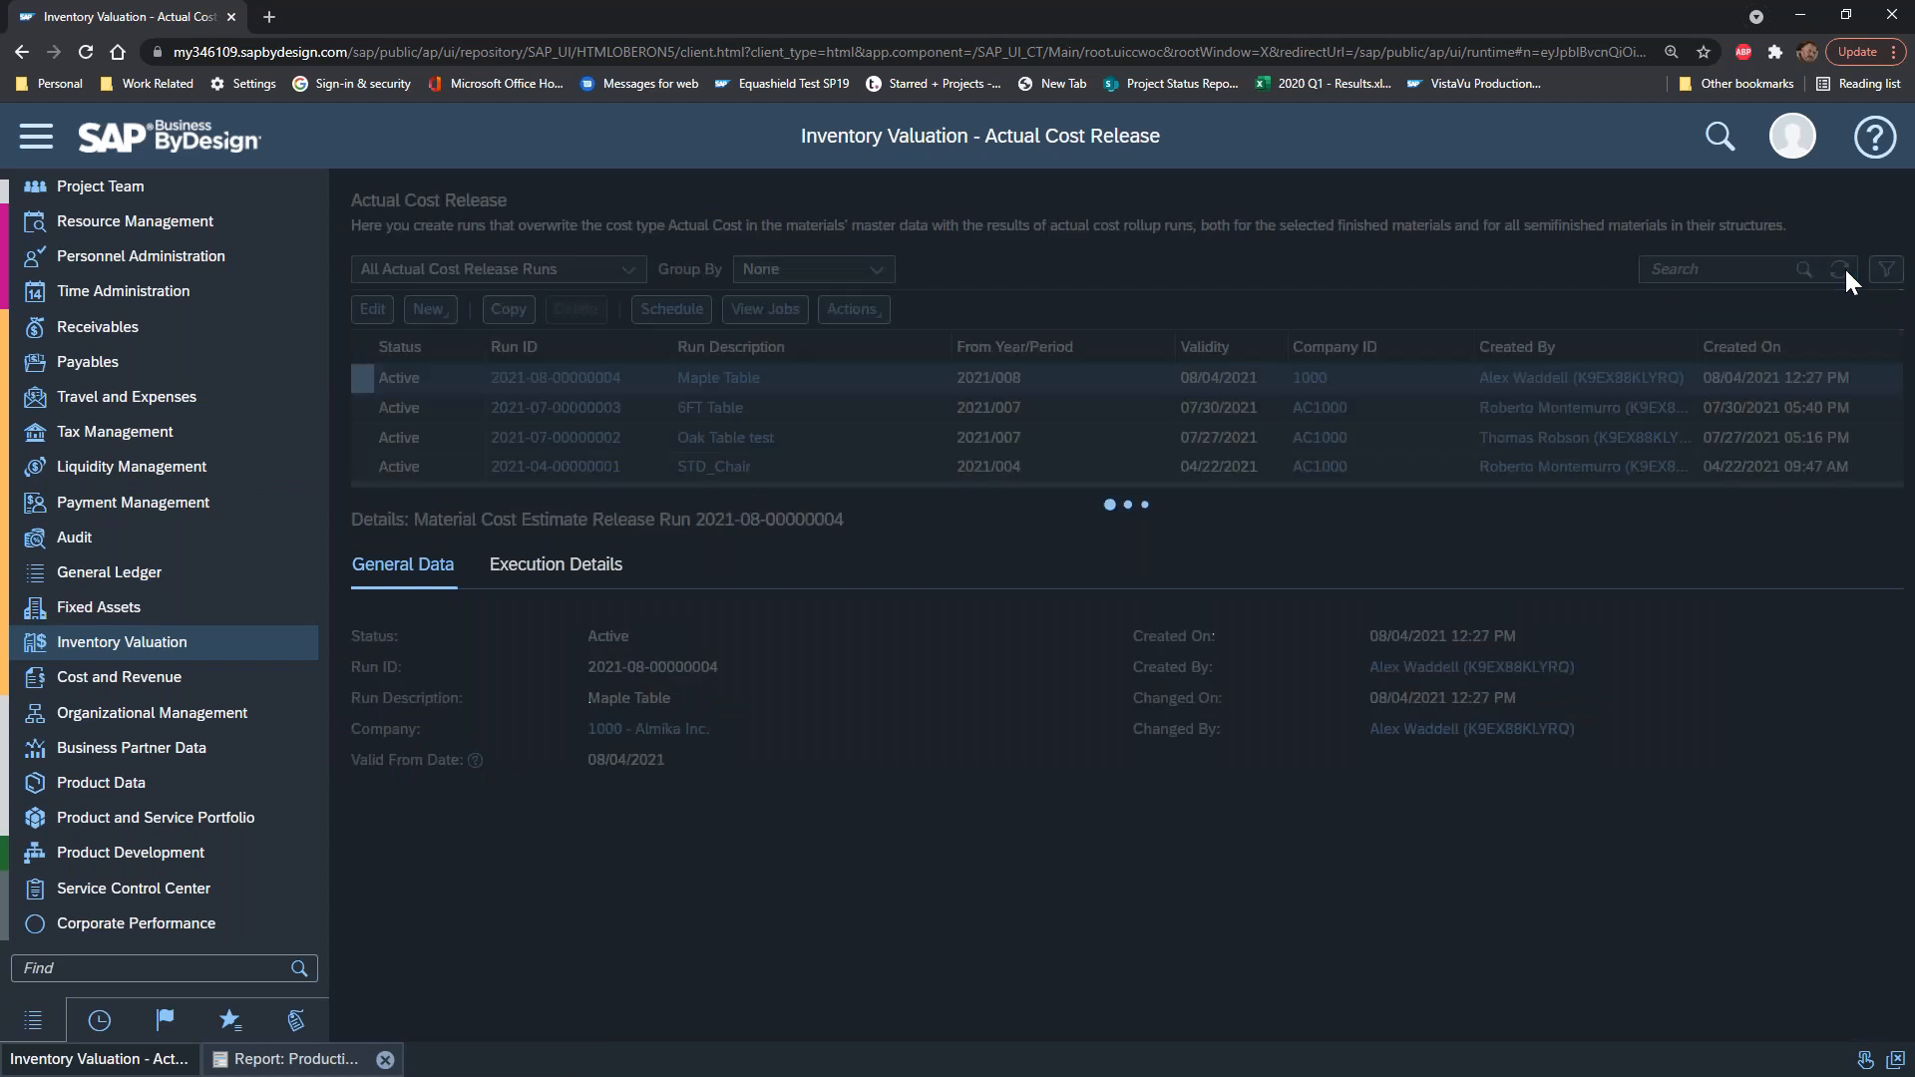
{"action": "left_click", "coordinate": [552, 566]}
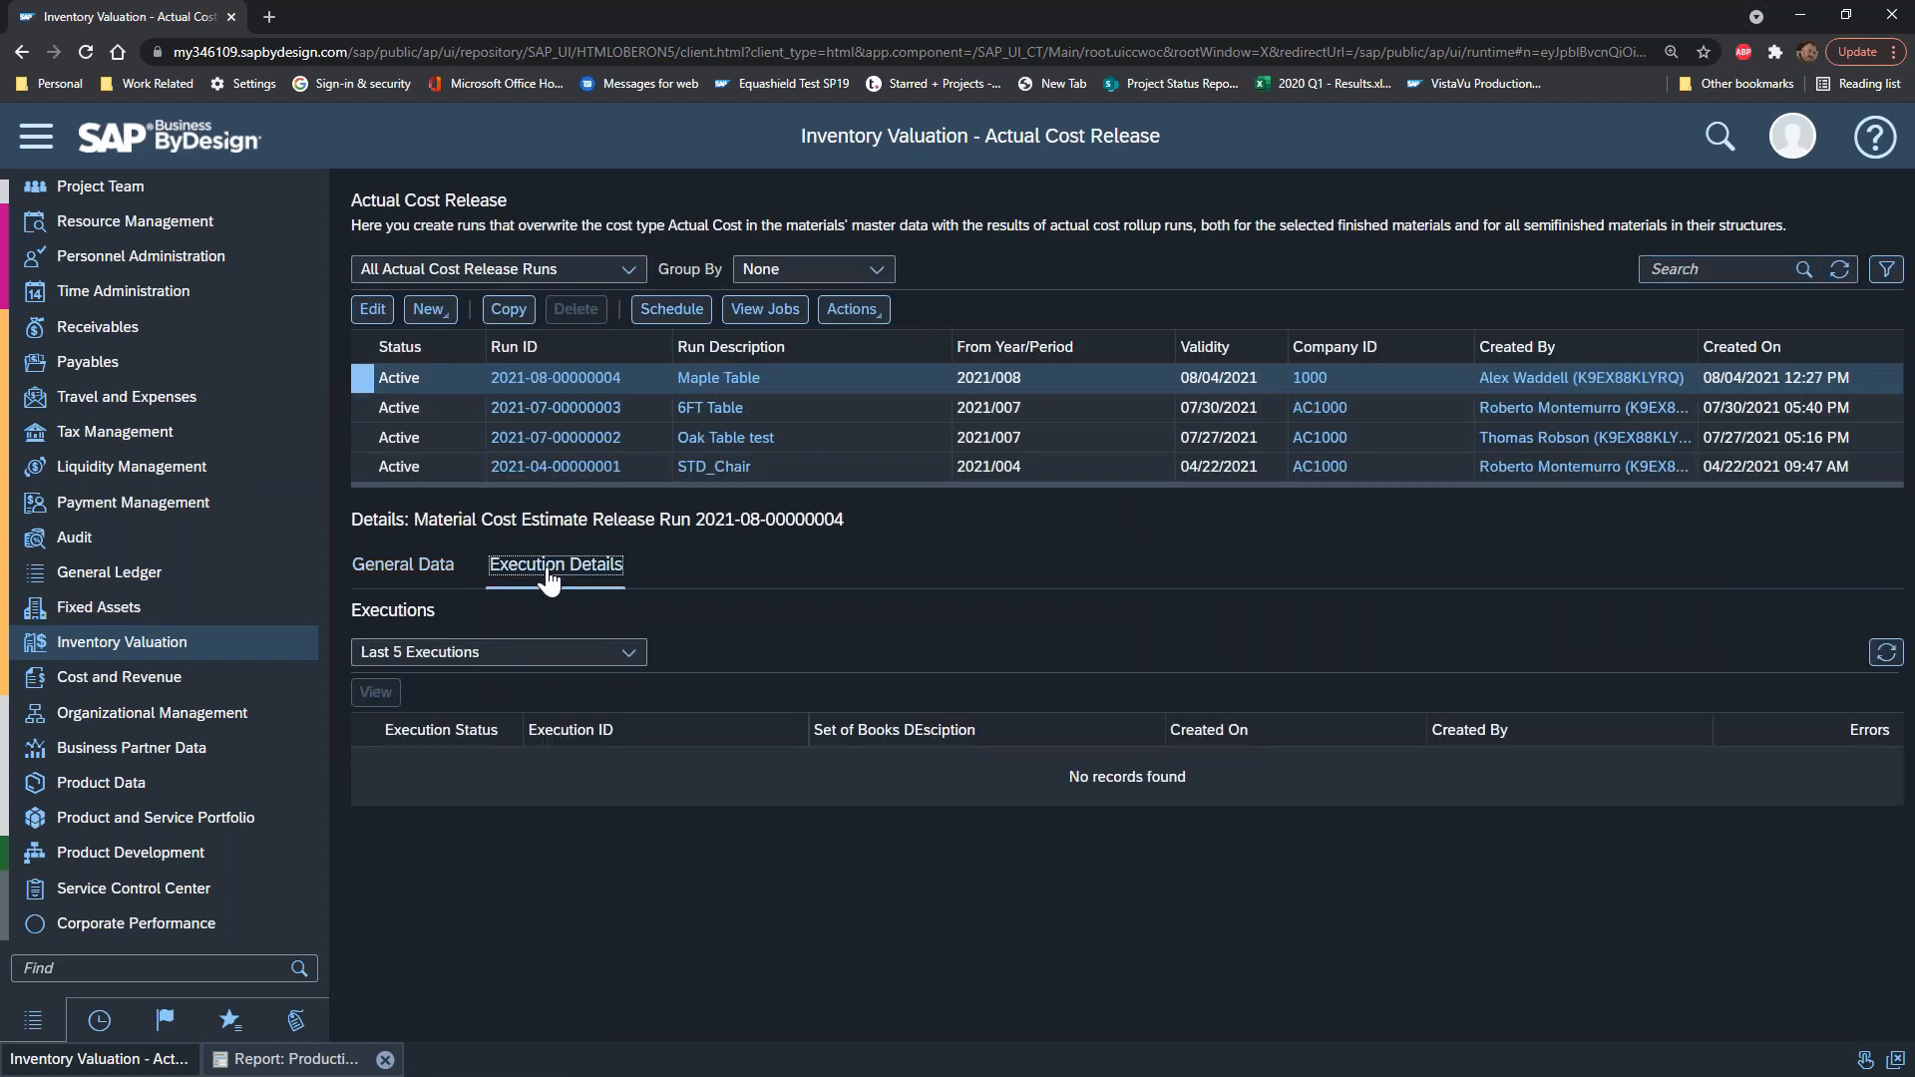
{"action": "left_click", "coordinate": [1888, 655]}
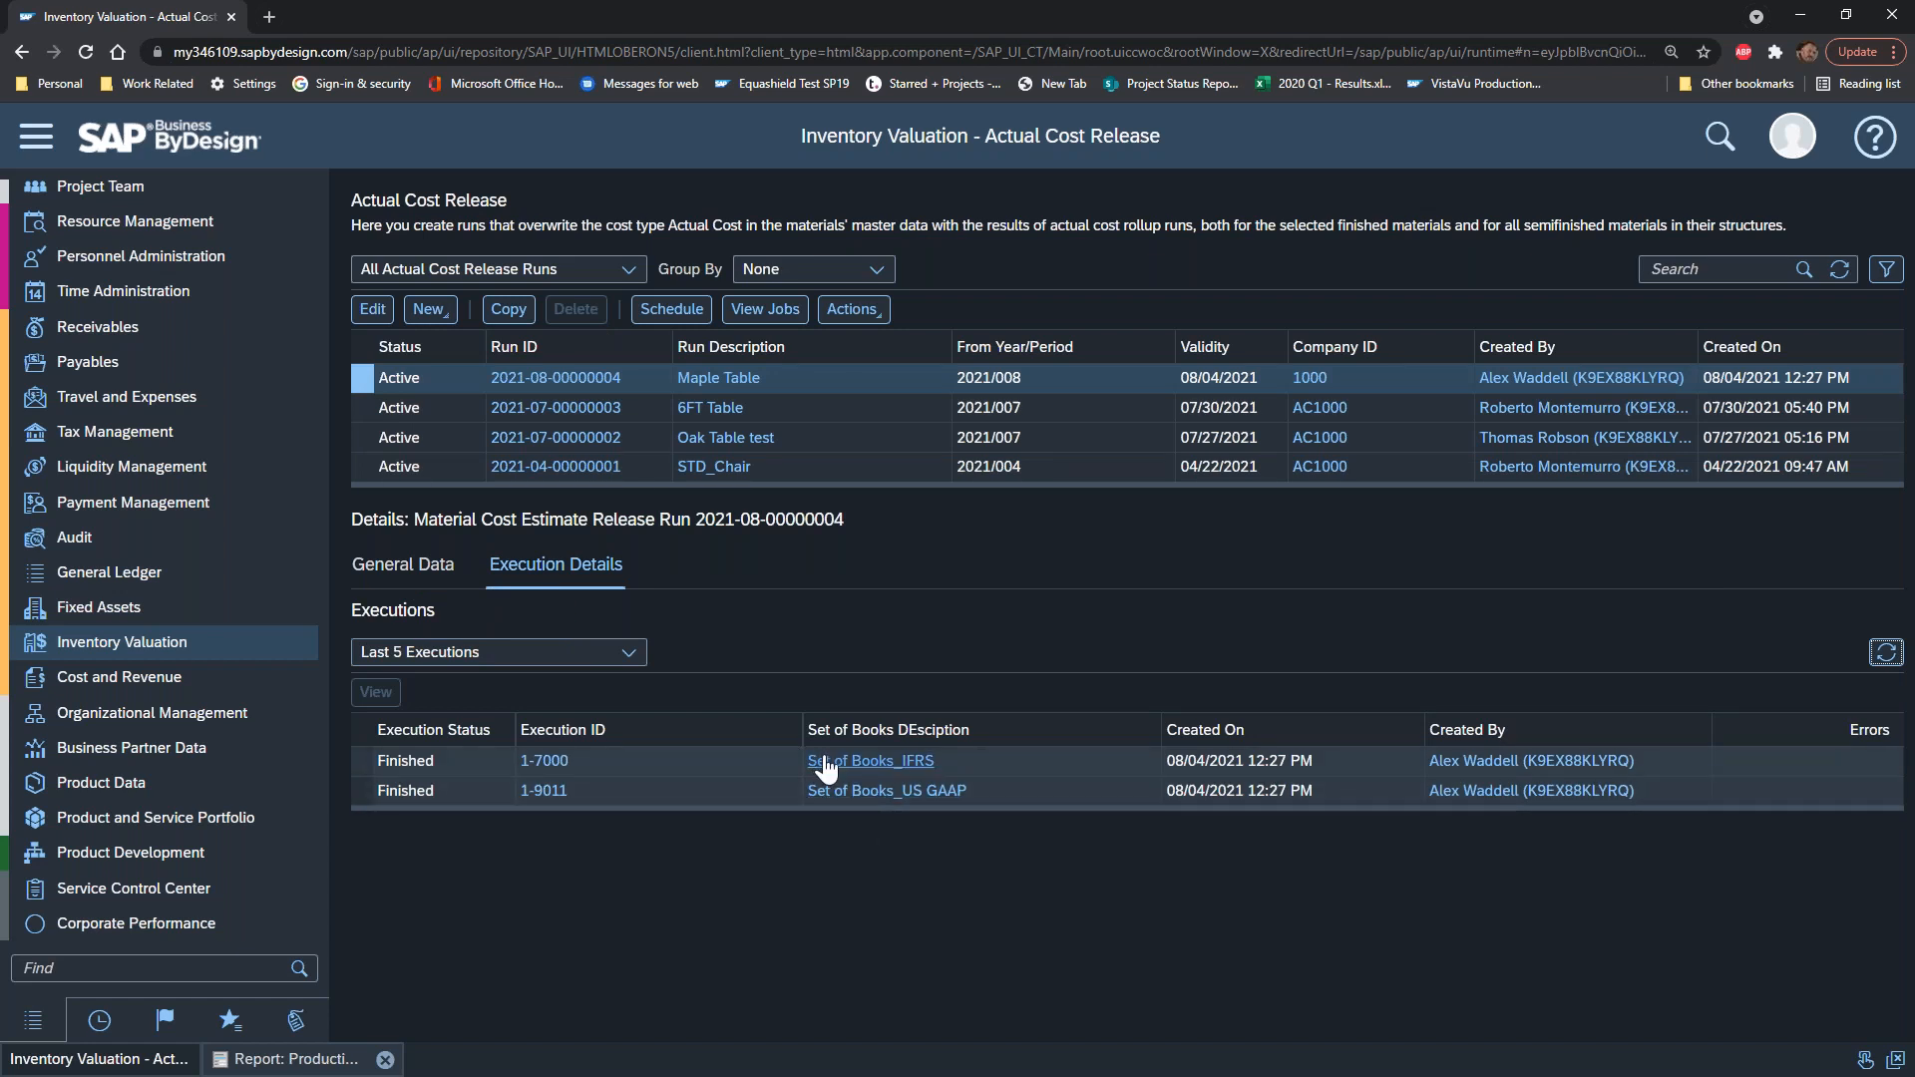
{"action": "left_click", "coordinate": [382, 786]}
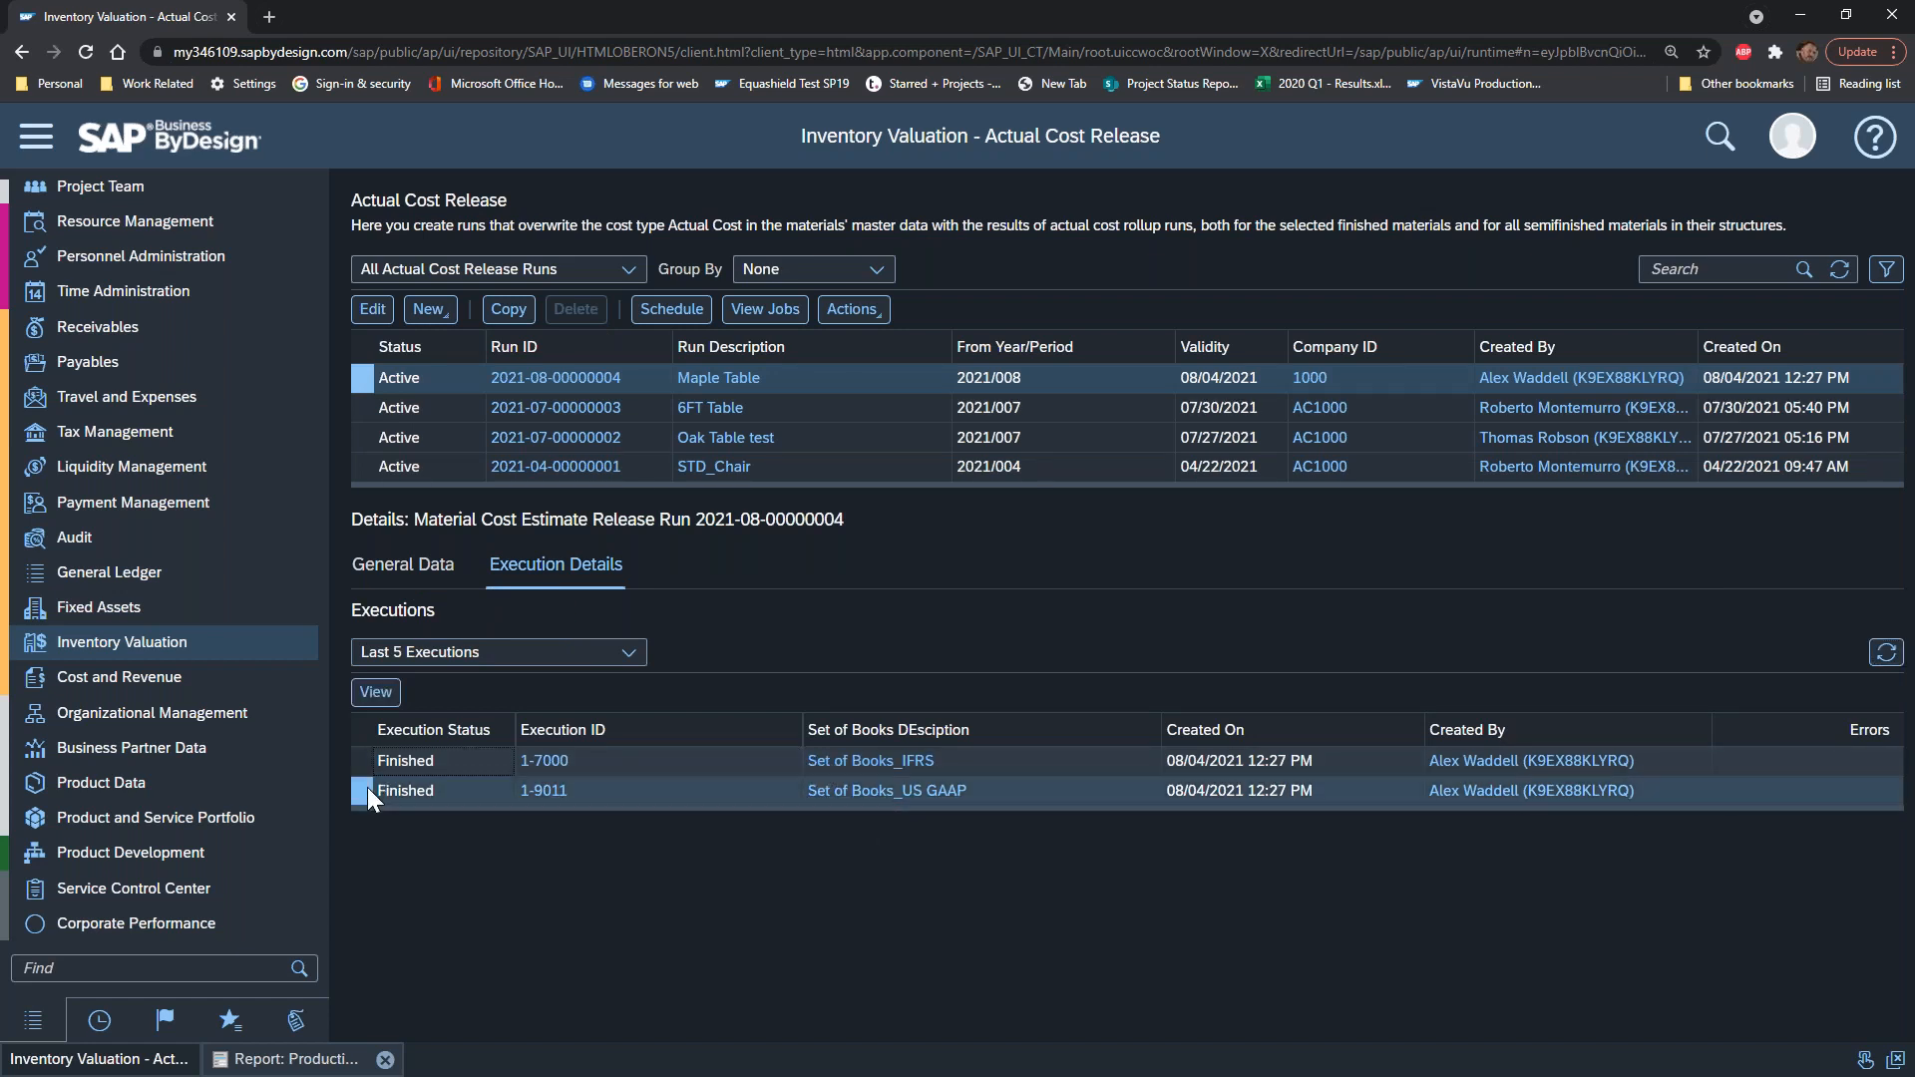
{"action": "left_click", "coordinate": [377, 694]}
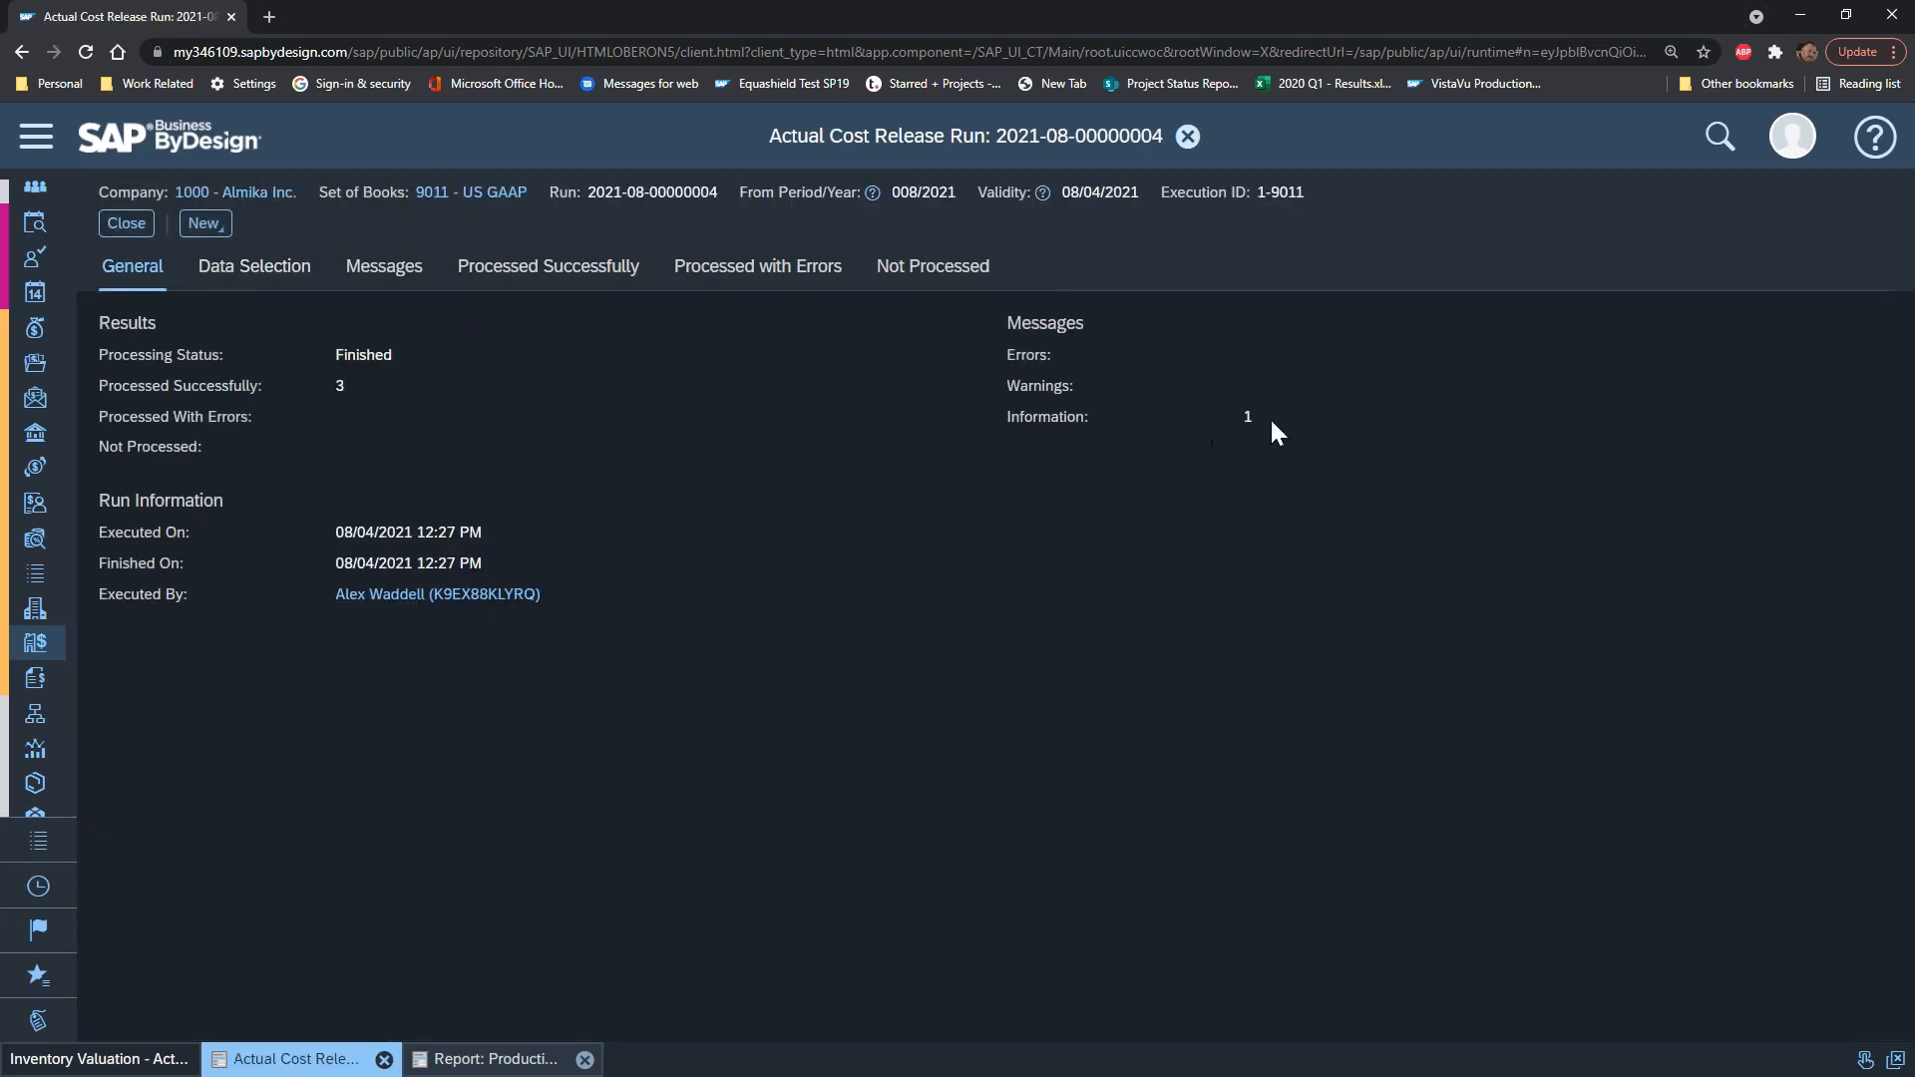
Step: Review the release run's data selection, messages, and successfully processed, erroneous and unprocessed materials
{"action": "left_click", "coordinate": [249, 267]}
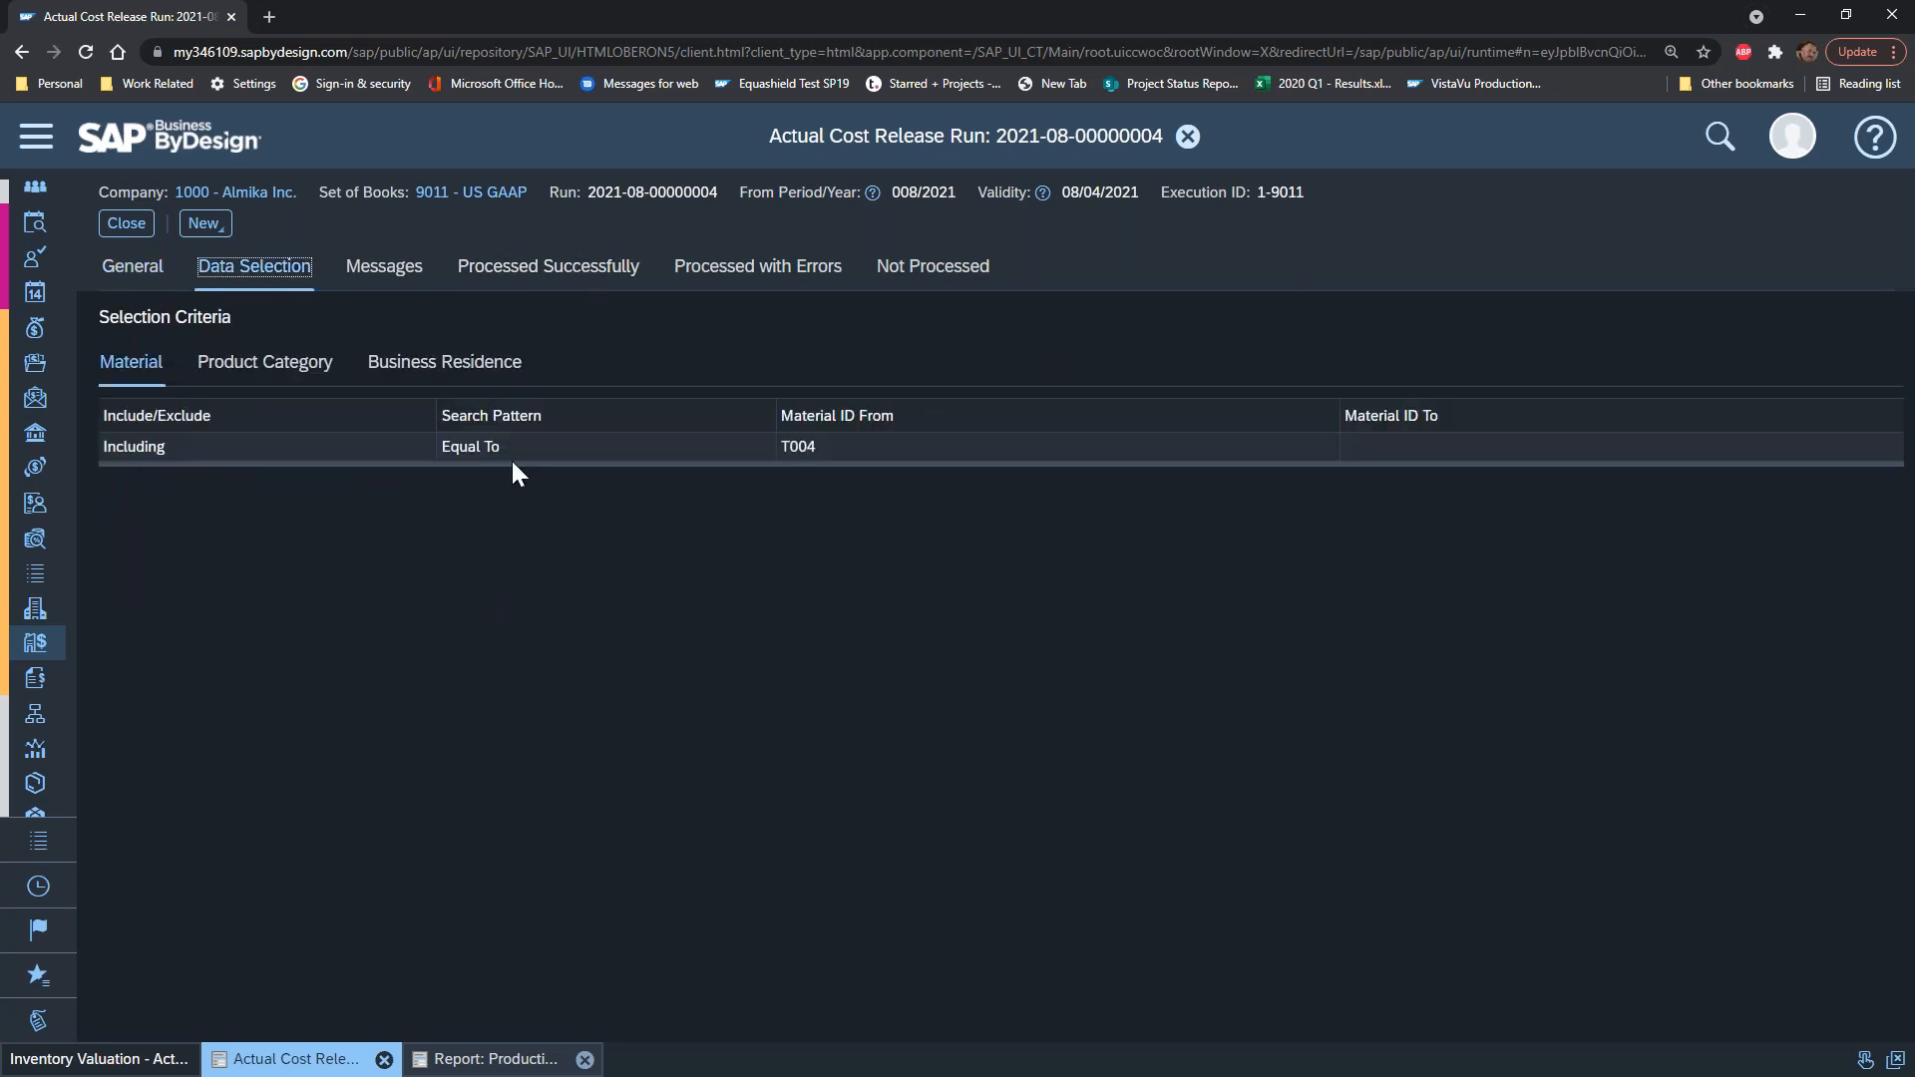
{"action": "left_click", "coordinate": [361, 267]}
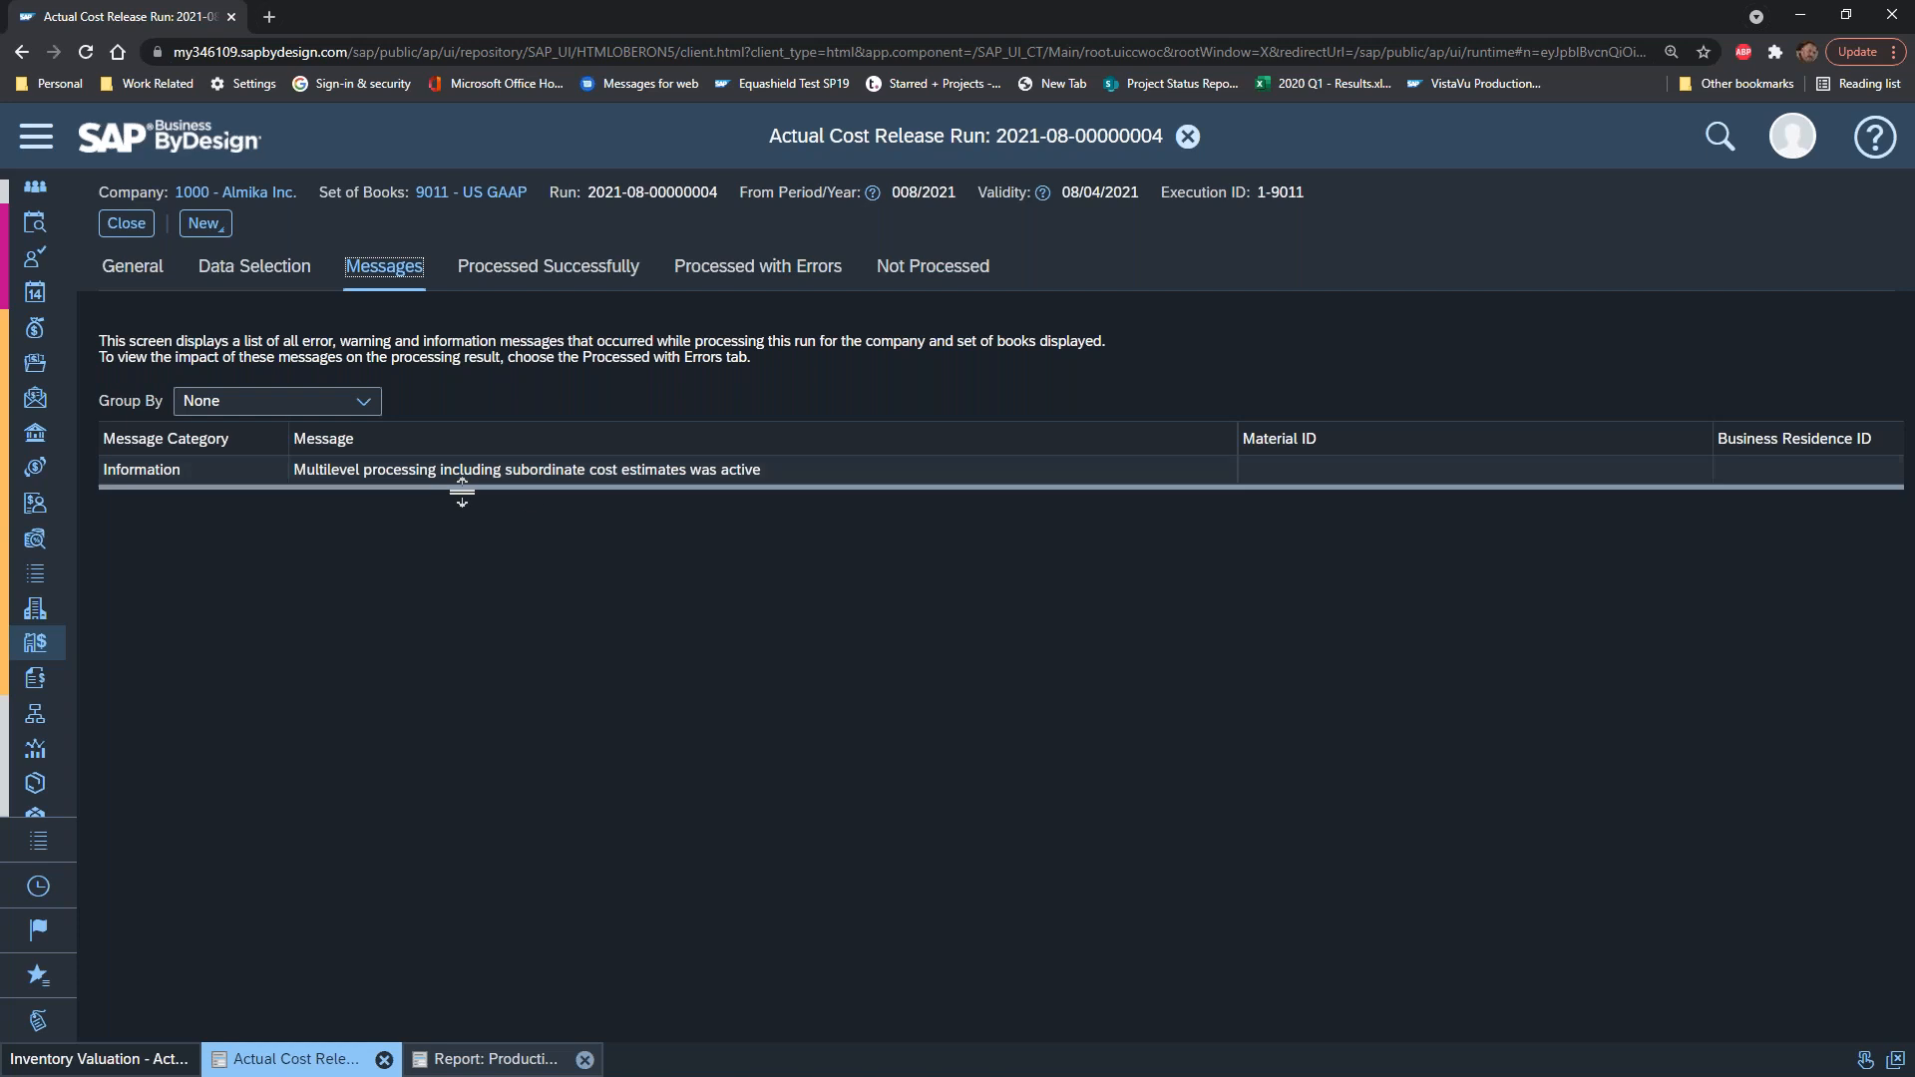
{"action": "left_click", "coordinate": [577, 268]}
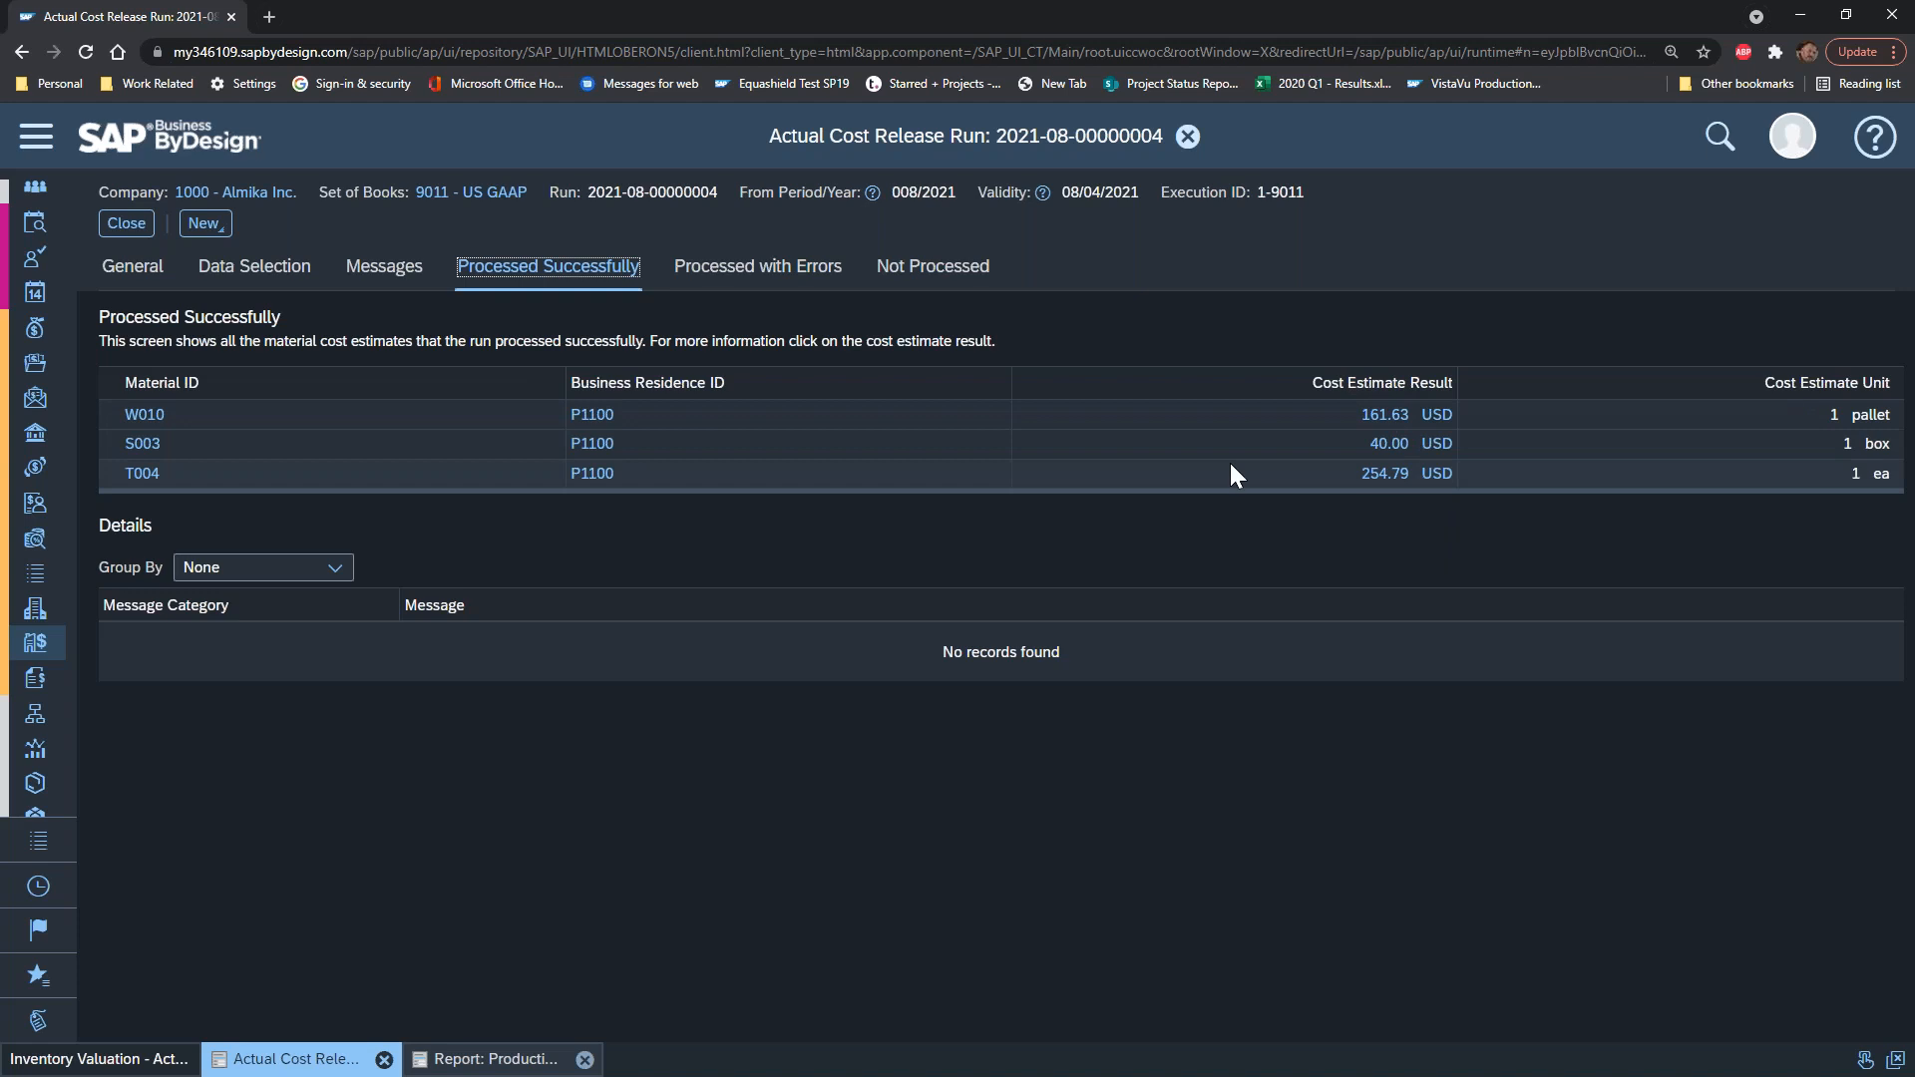
{"action": "left_click", "coordinate": [755, 270]}
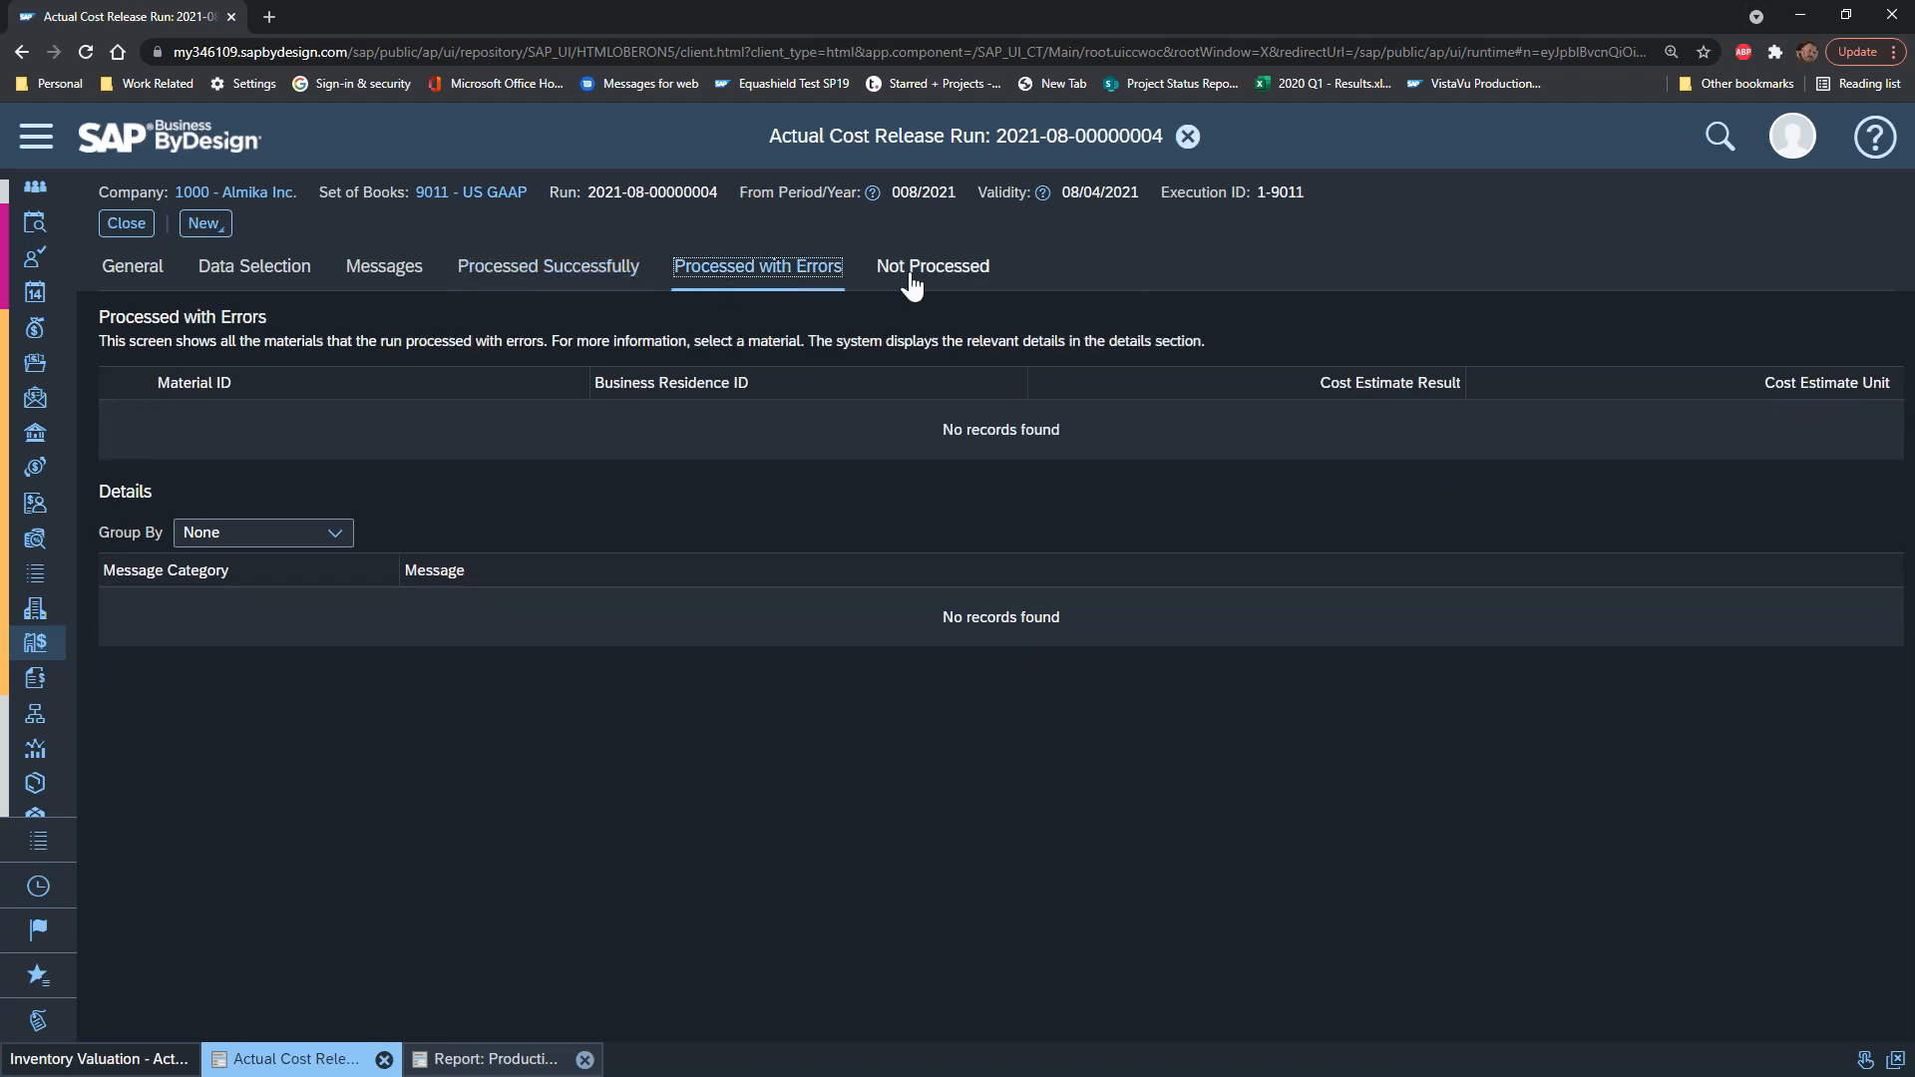
{"action": "left_click", "coordinate": [918, 279]}
{"action": "left_click", "coordinate": [619, 273]}
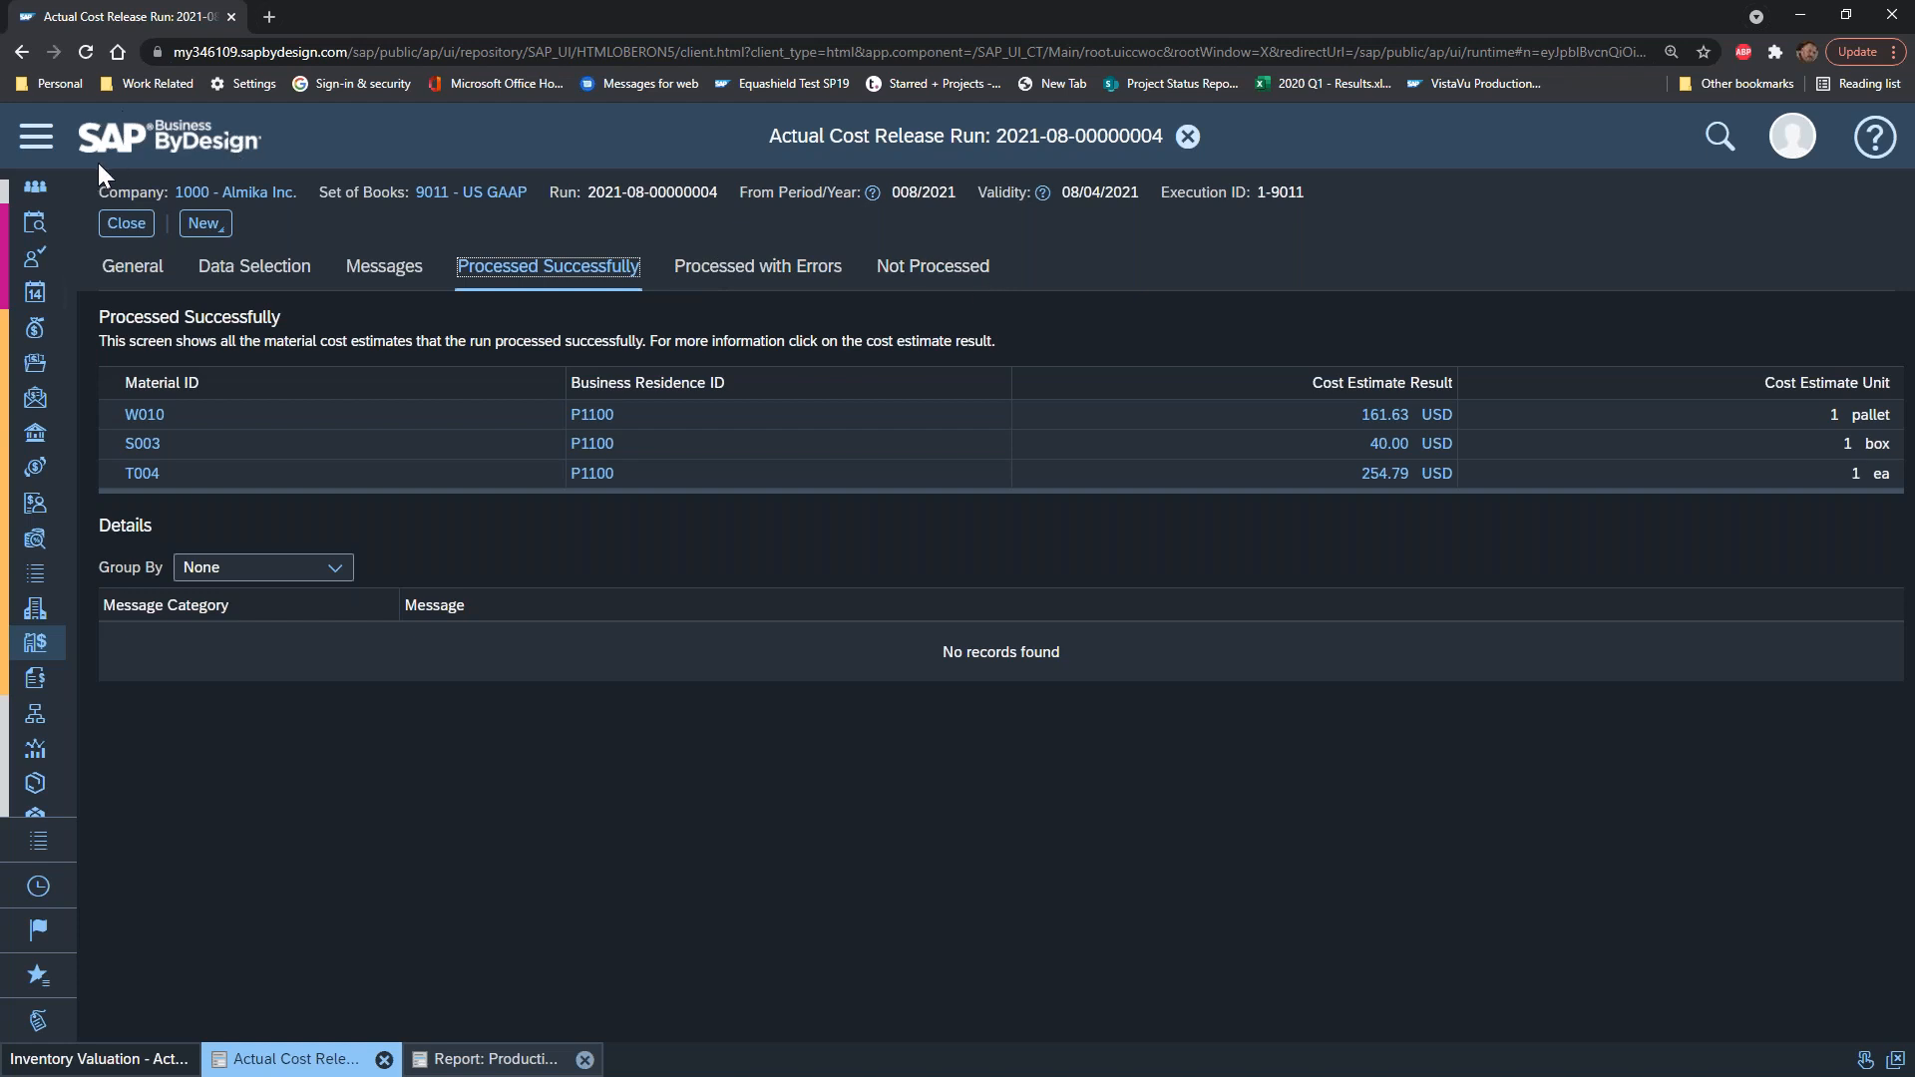
Step: Open the Inventory Valuation materials list and search for material T004
{"action": "left_click", "coordinate": [48, 149]}
{"action": "mouse_move", "coordinate": [229, 640]}
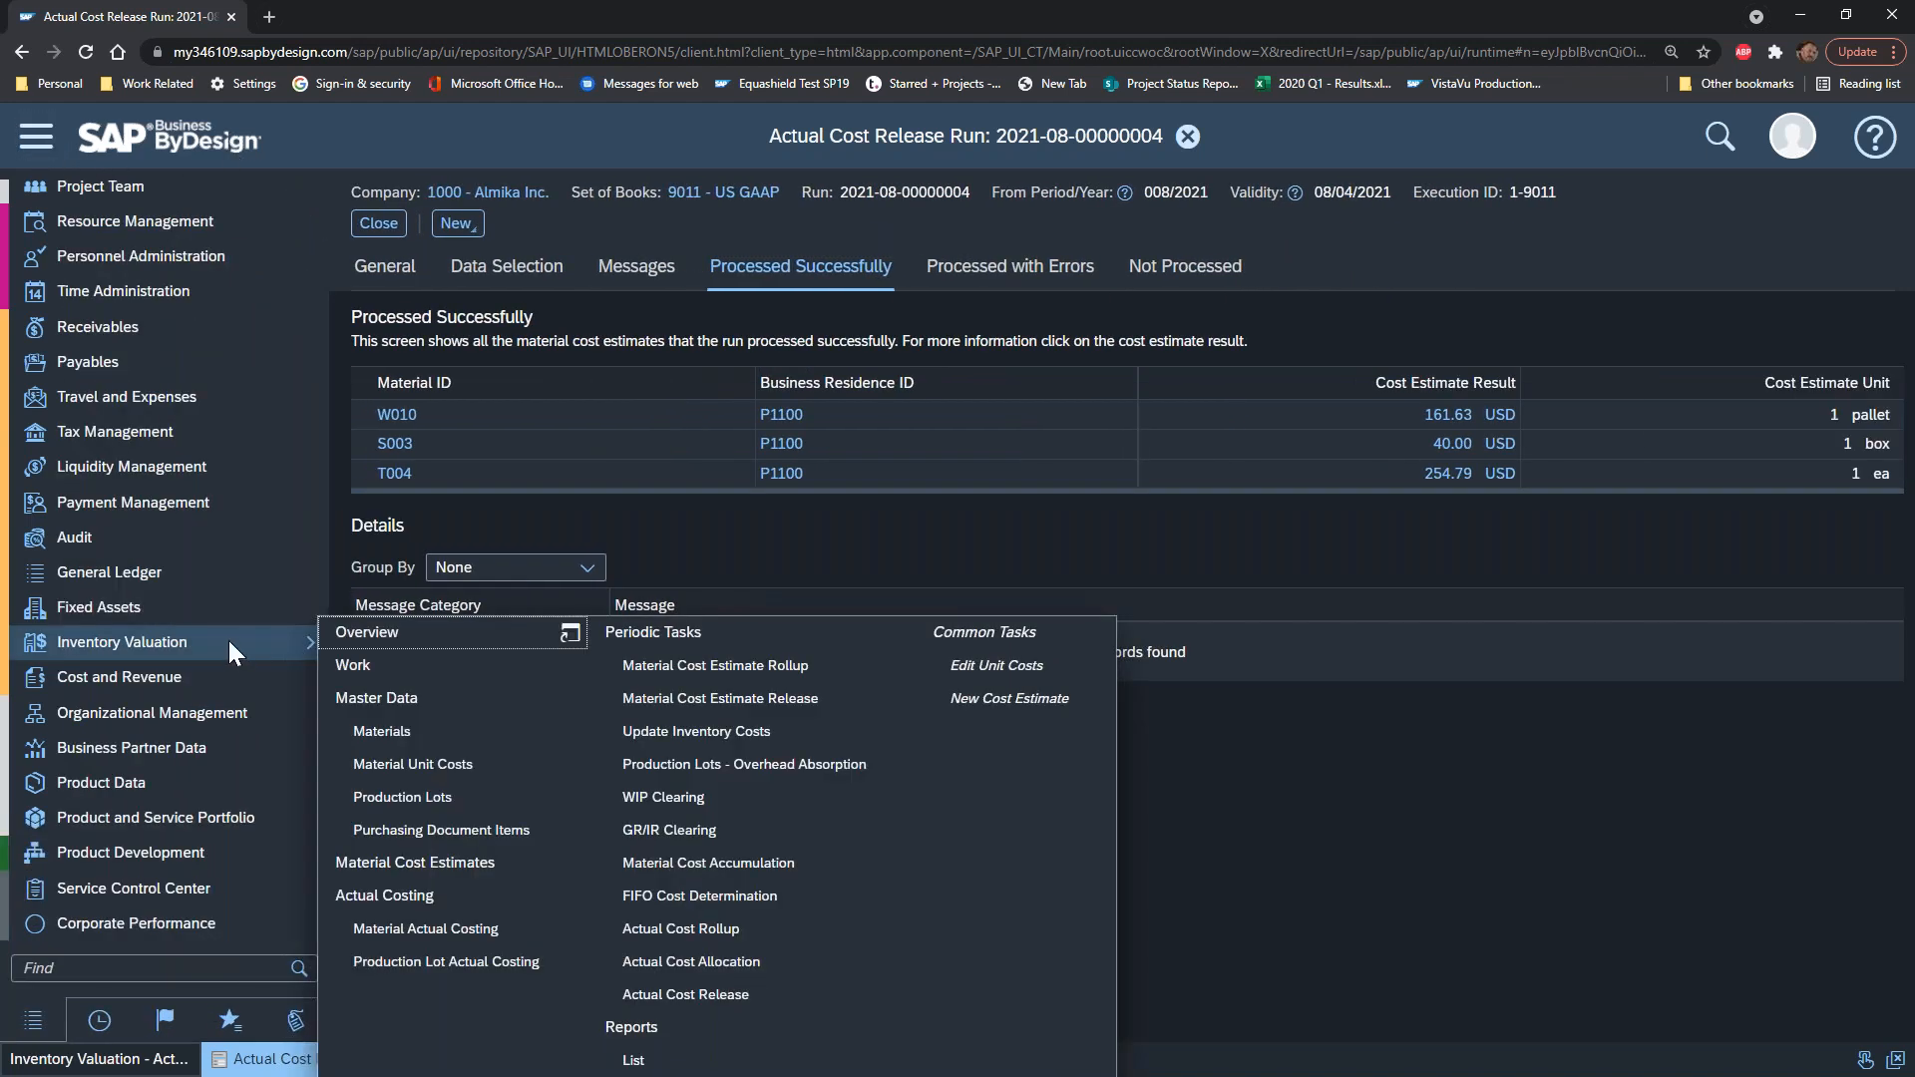
{"action": "left_click", "coordinate": [414, 732]}
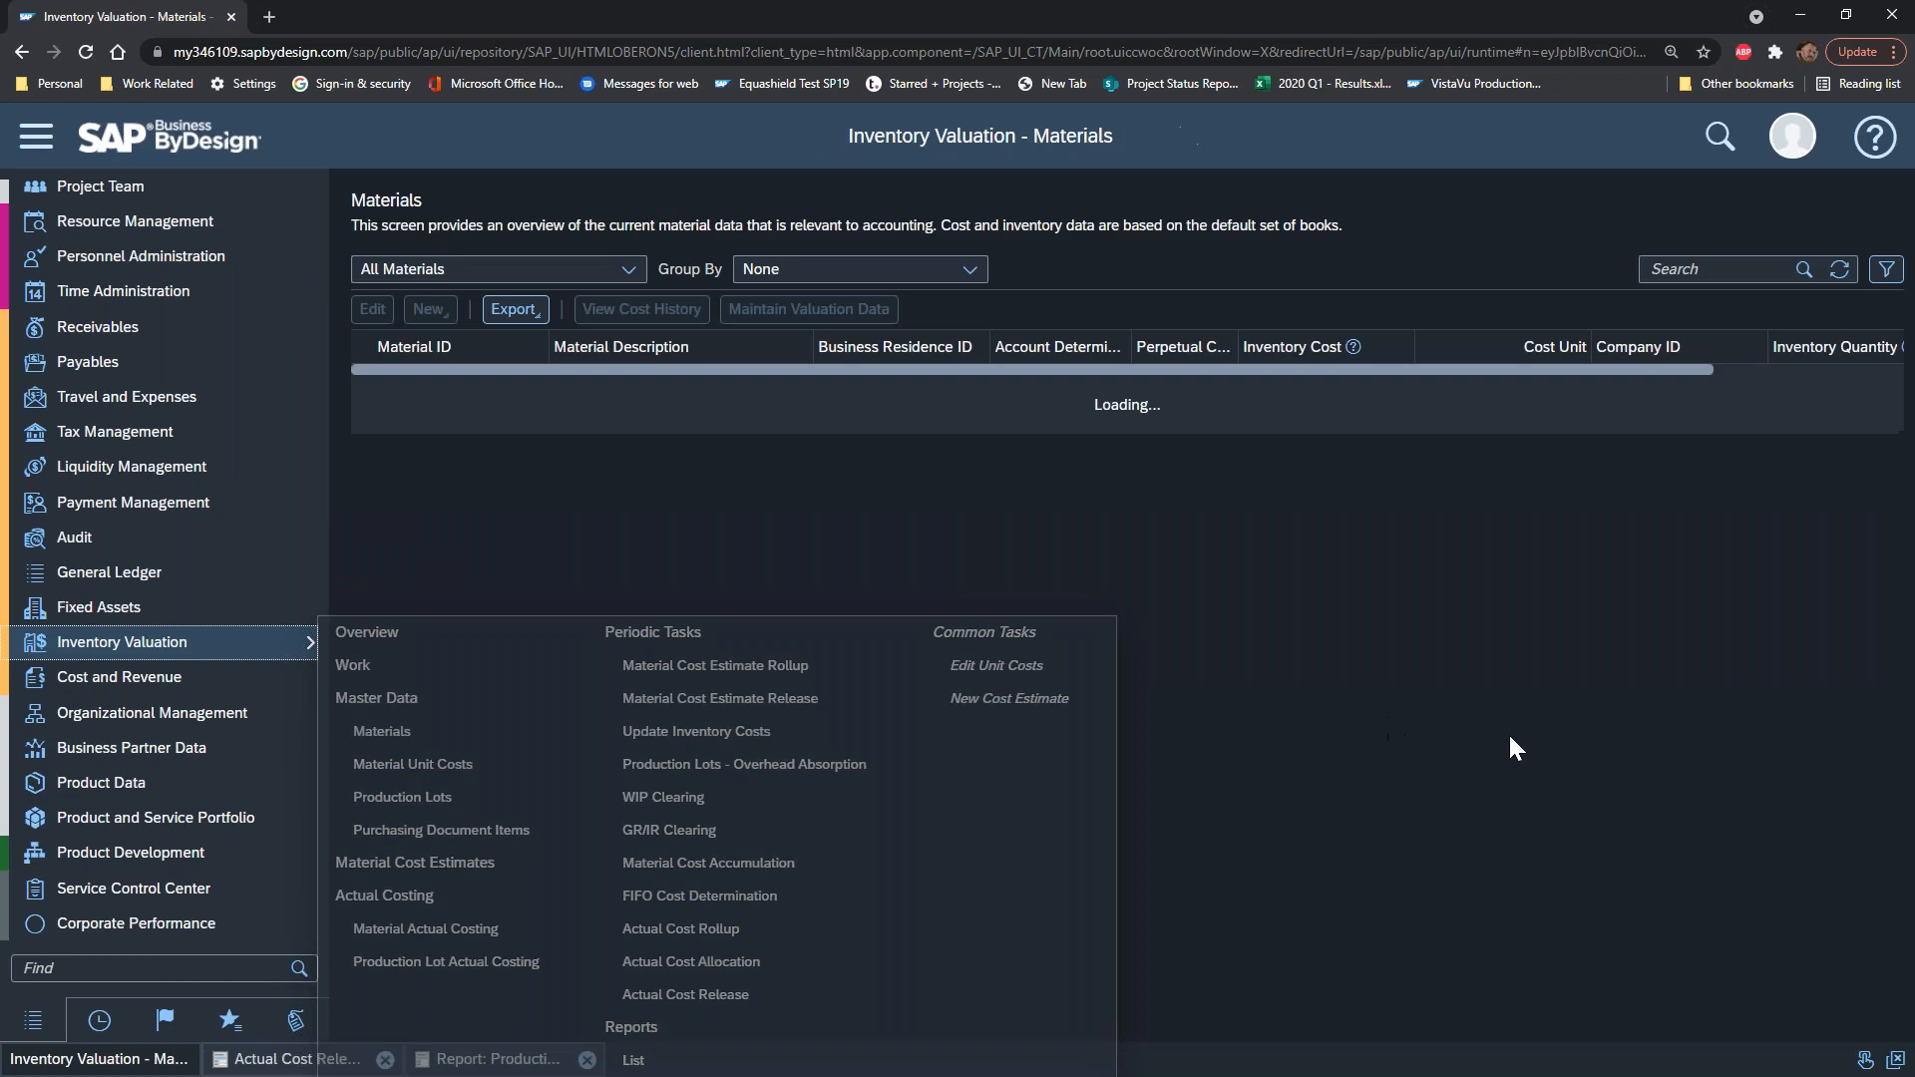
{"action": "left_click", "coordinate": [1685, 269]}
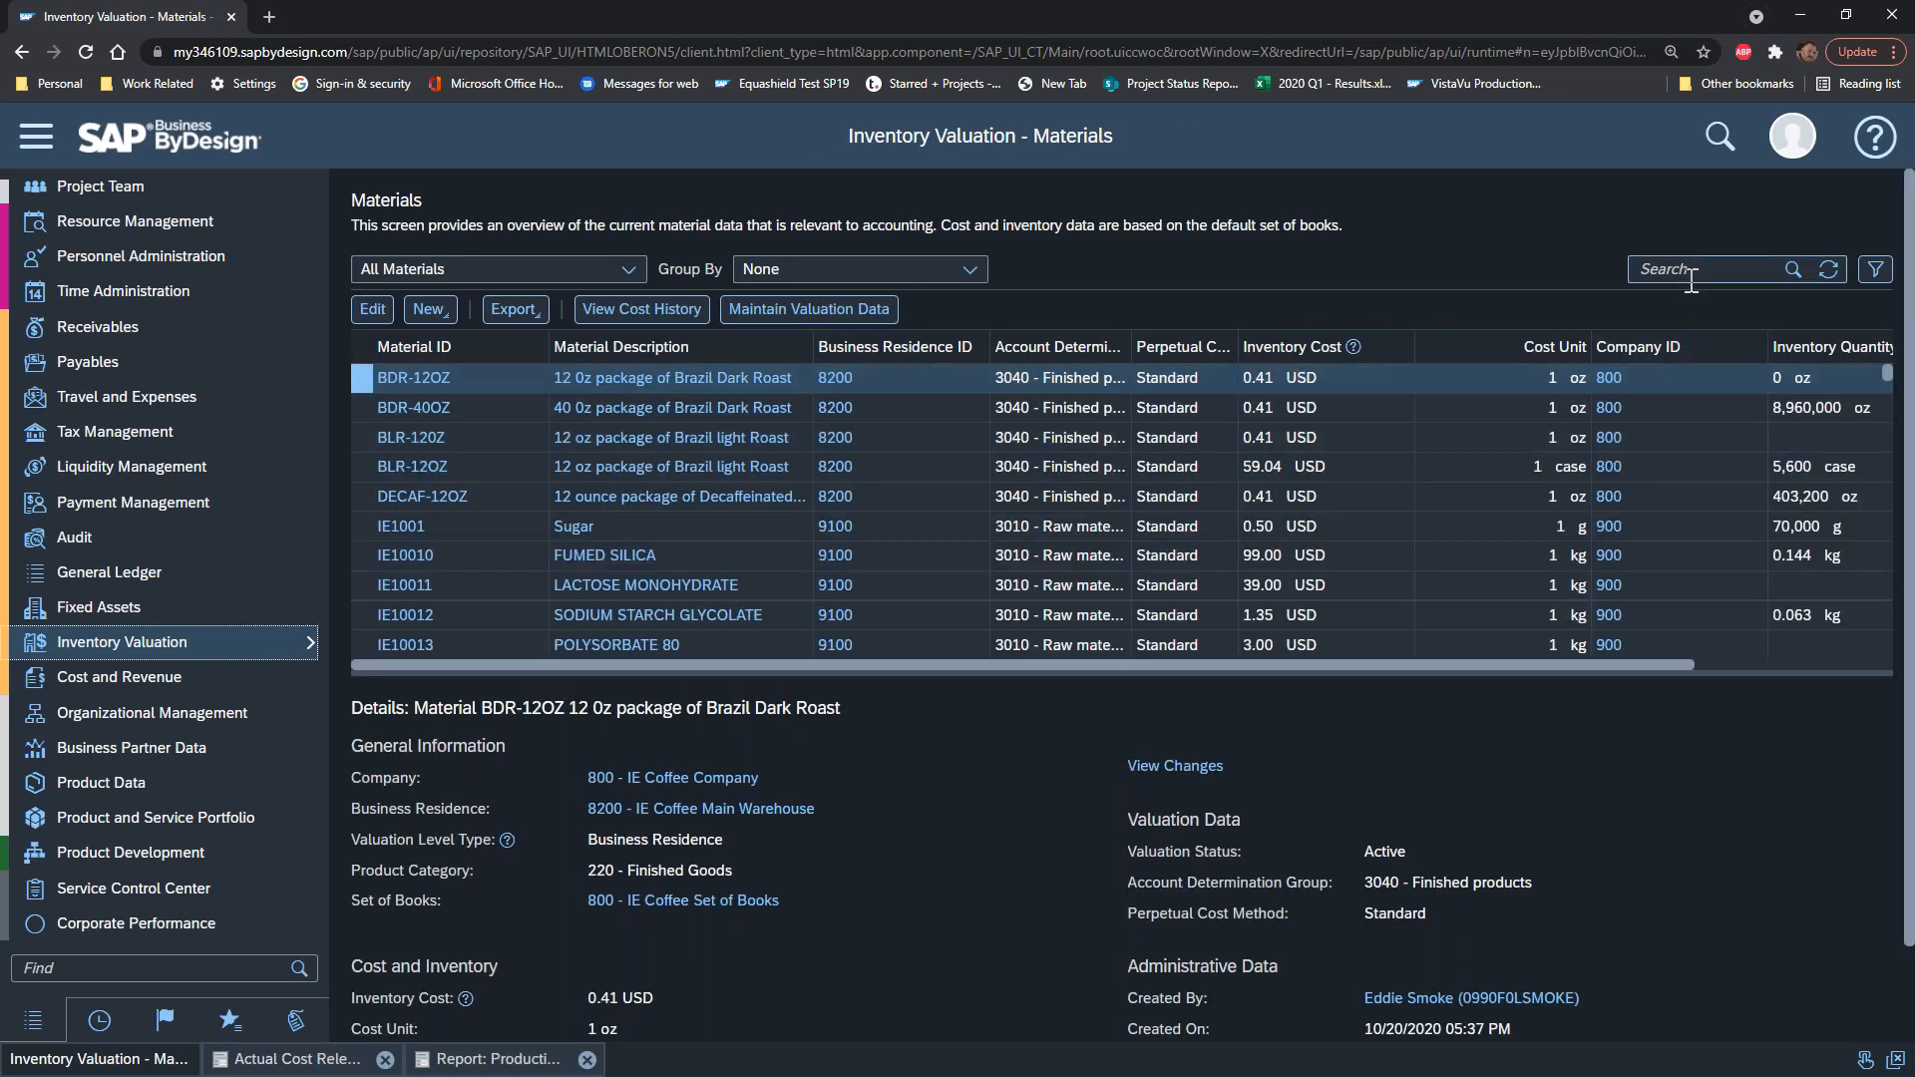
{"action": "type", "text": "T004"}
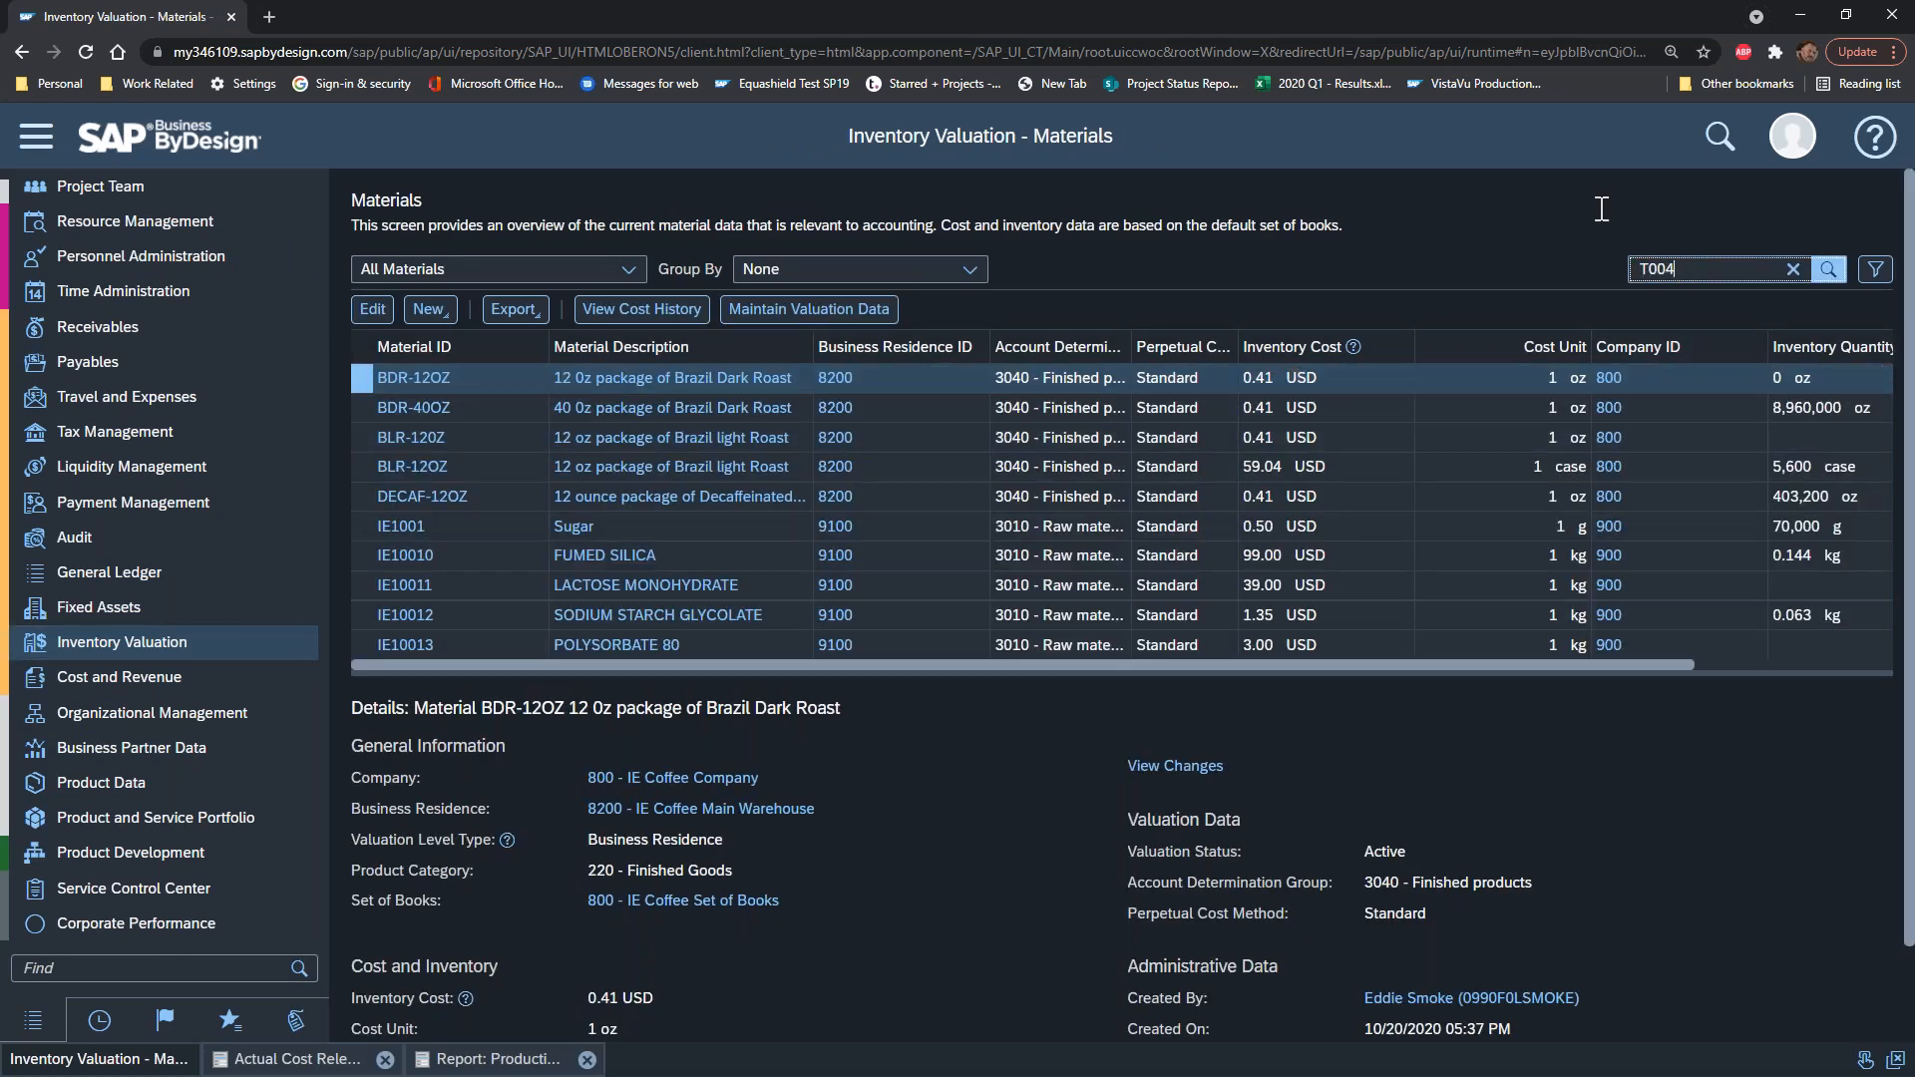
{"action": "key", "text": "Return"}
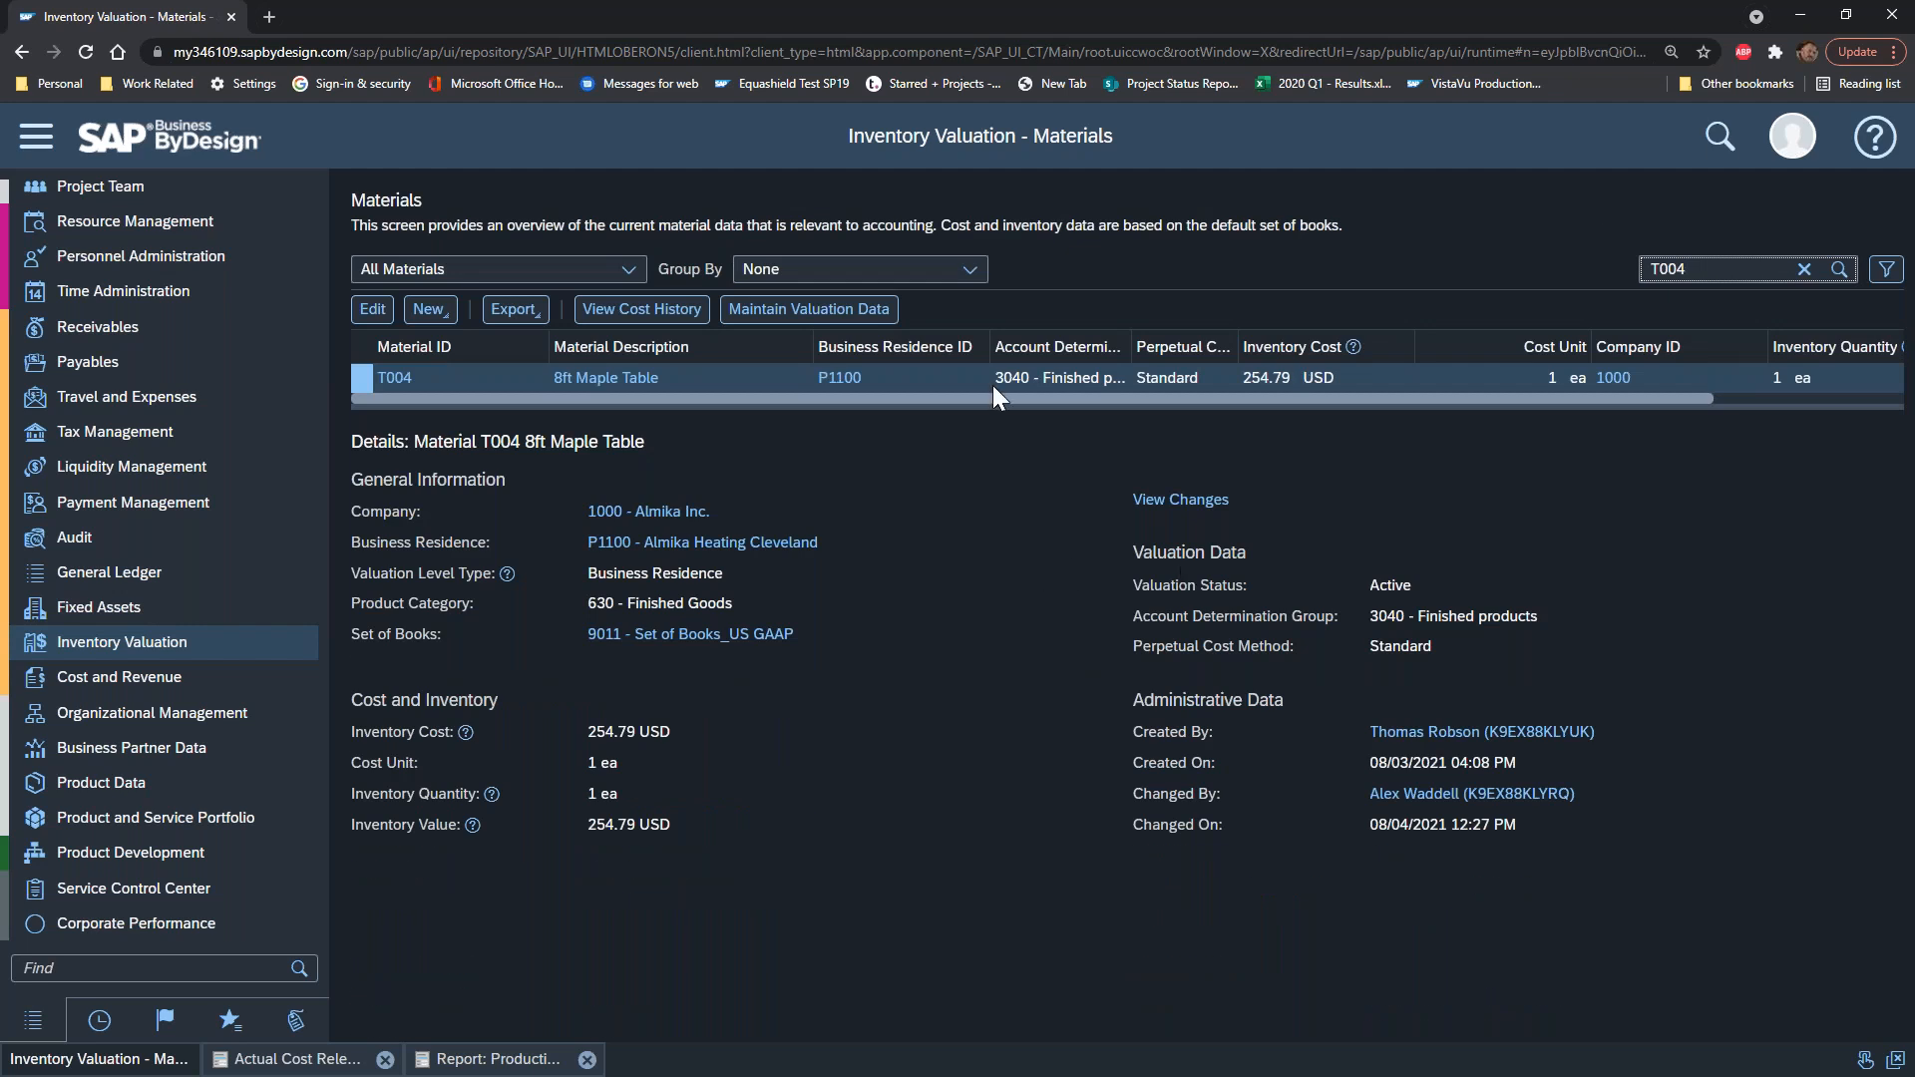
Step: Examine T004's inventory cost history, close it, and inspect the US GAAP actual cost entry in the material's valuation data
{"action": "left_click", "coordinate": [690, 312]}
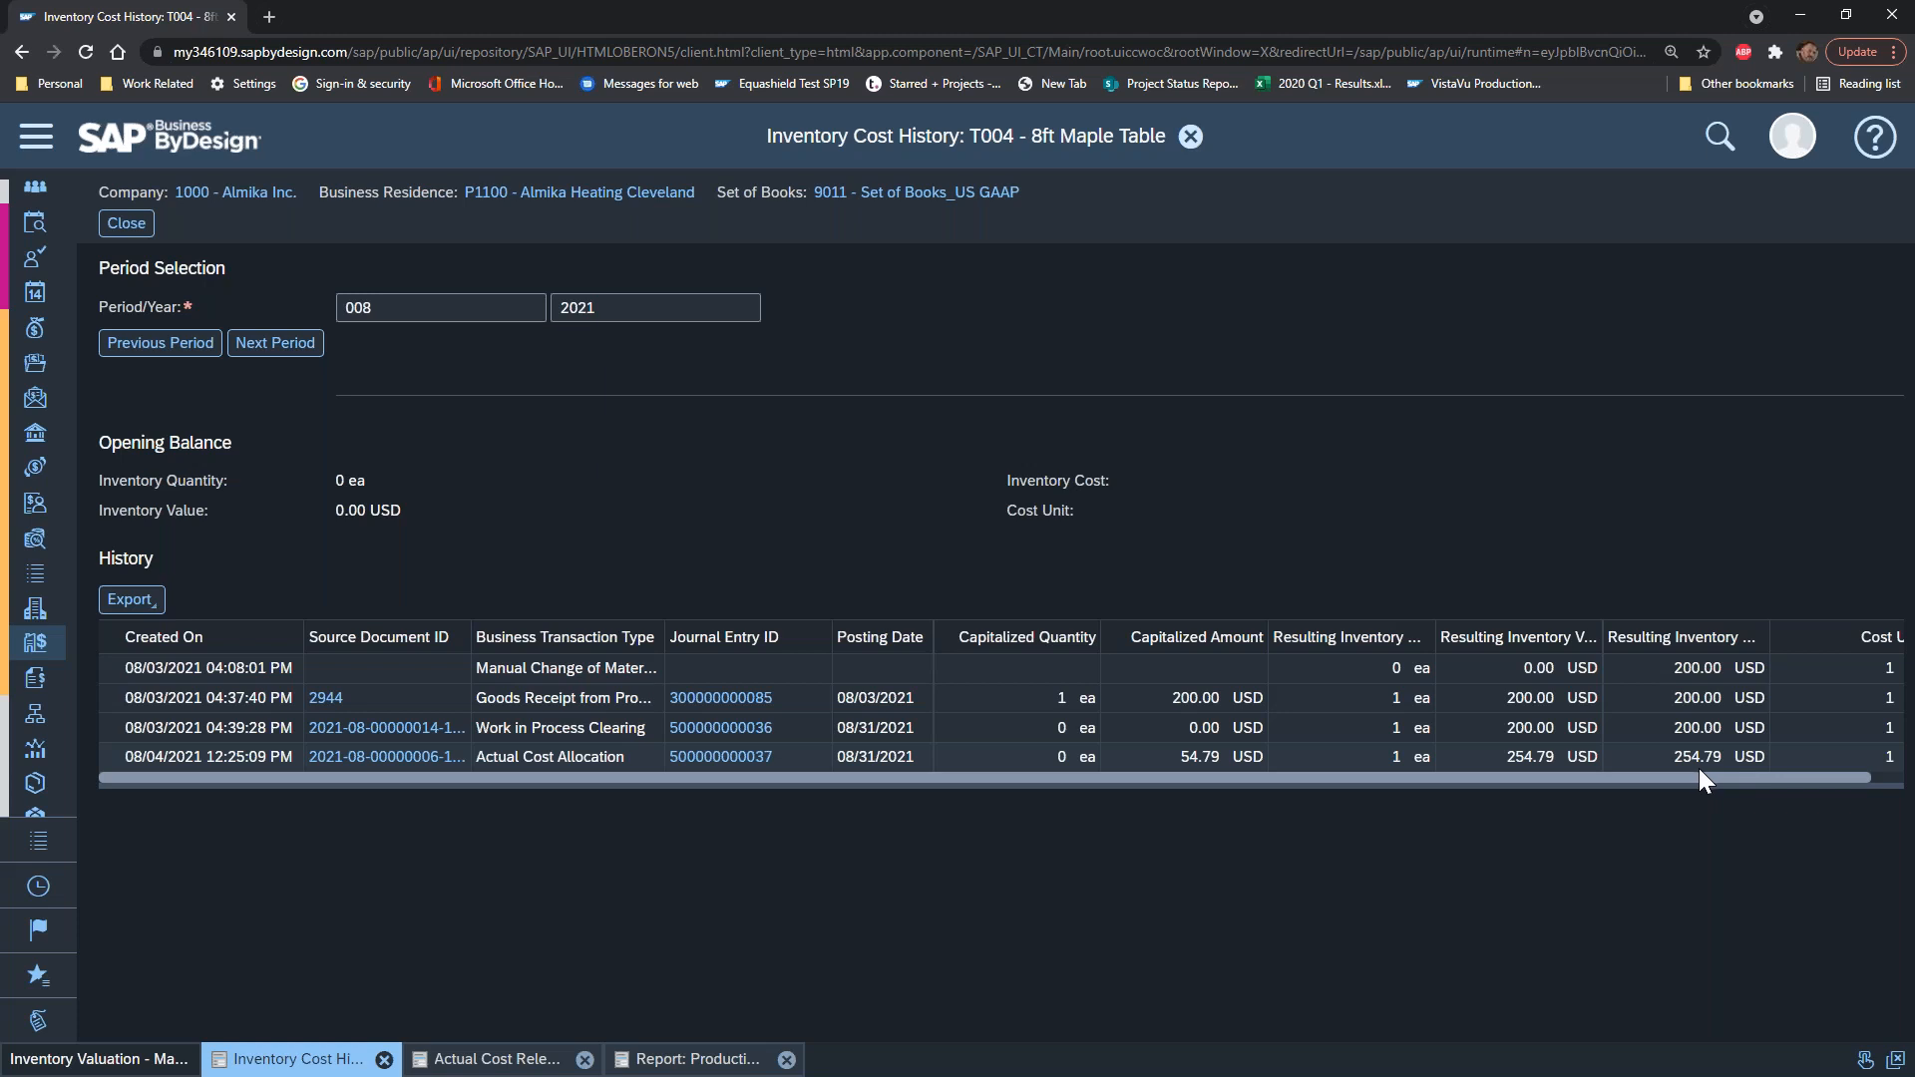
{"action": "left_click", "coordinate": [127, 224]}
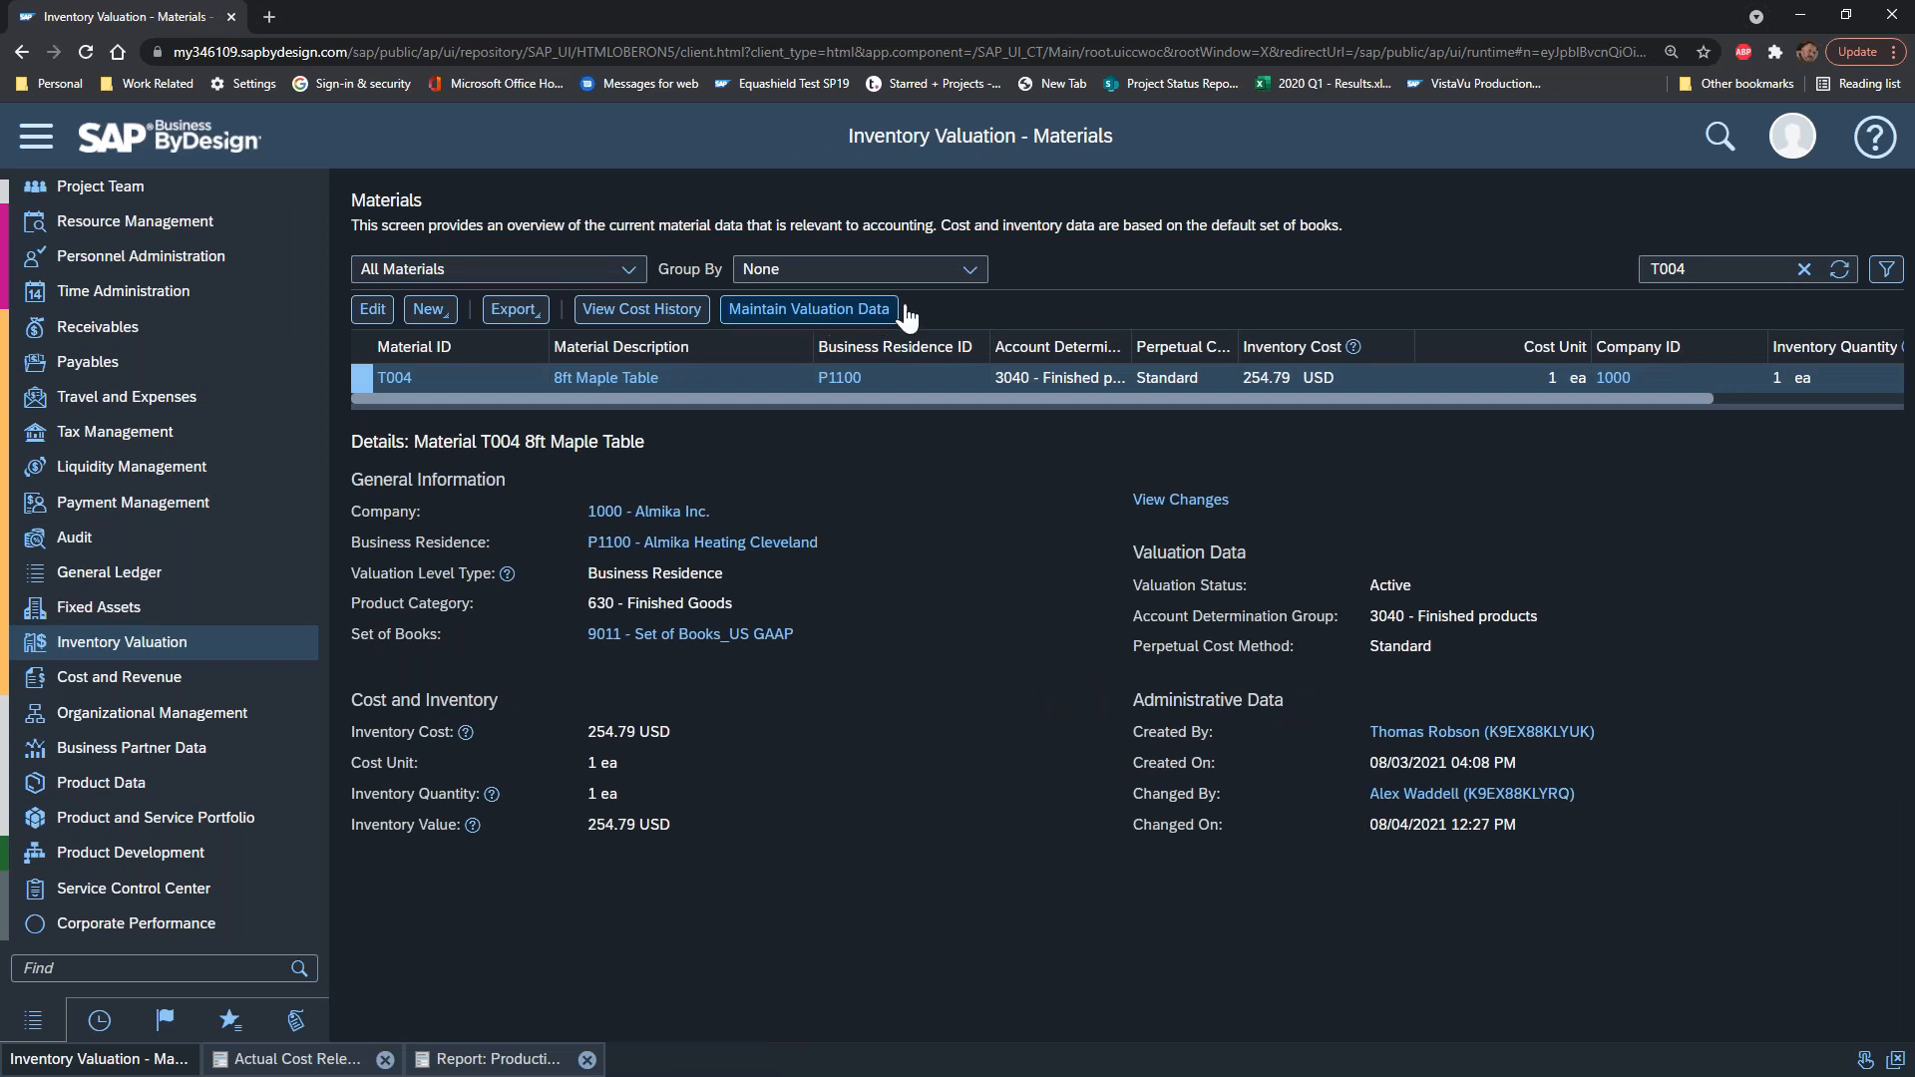
{"action": "left_click", "coordinate": [755, 309]}
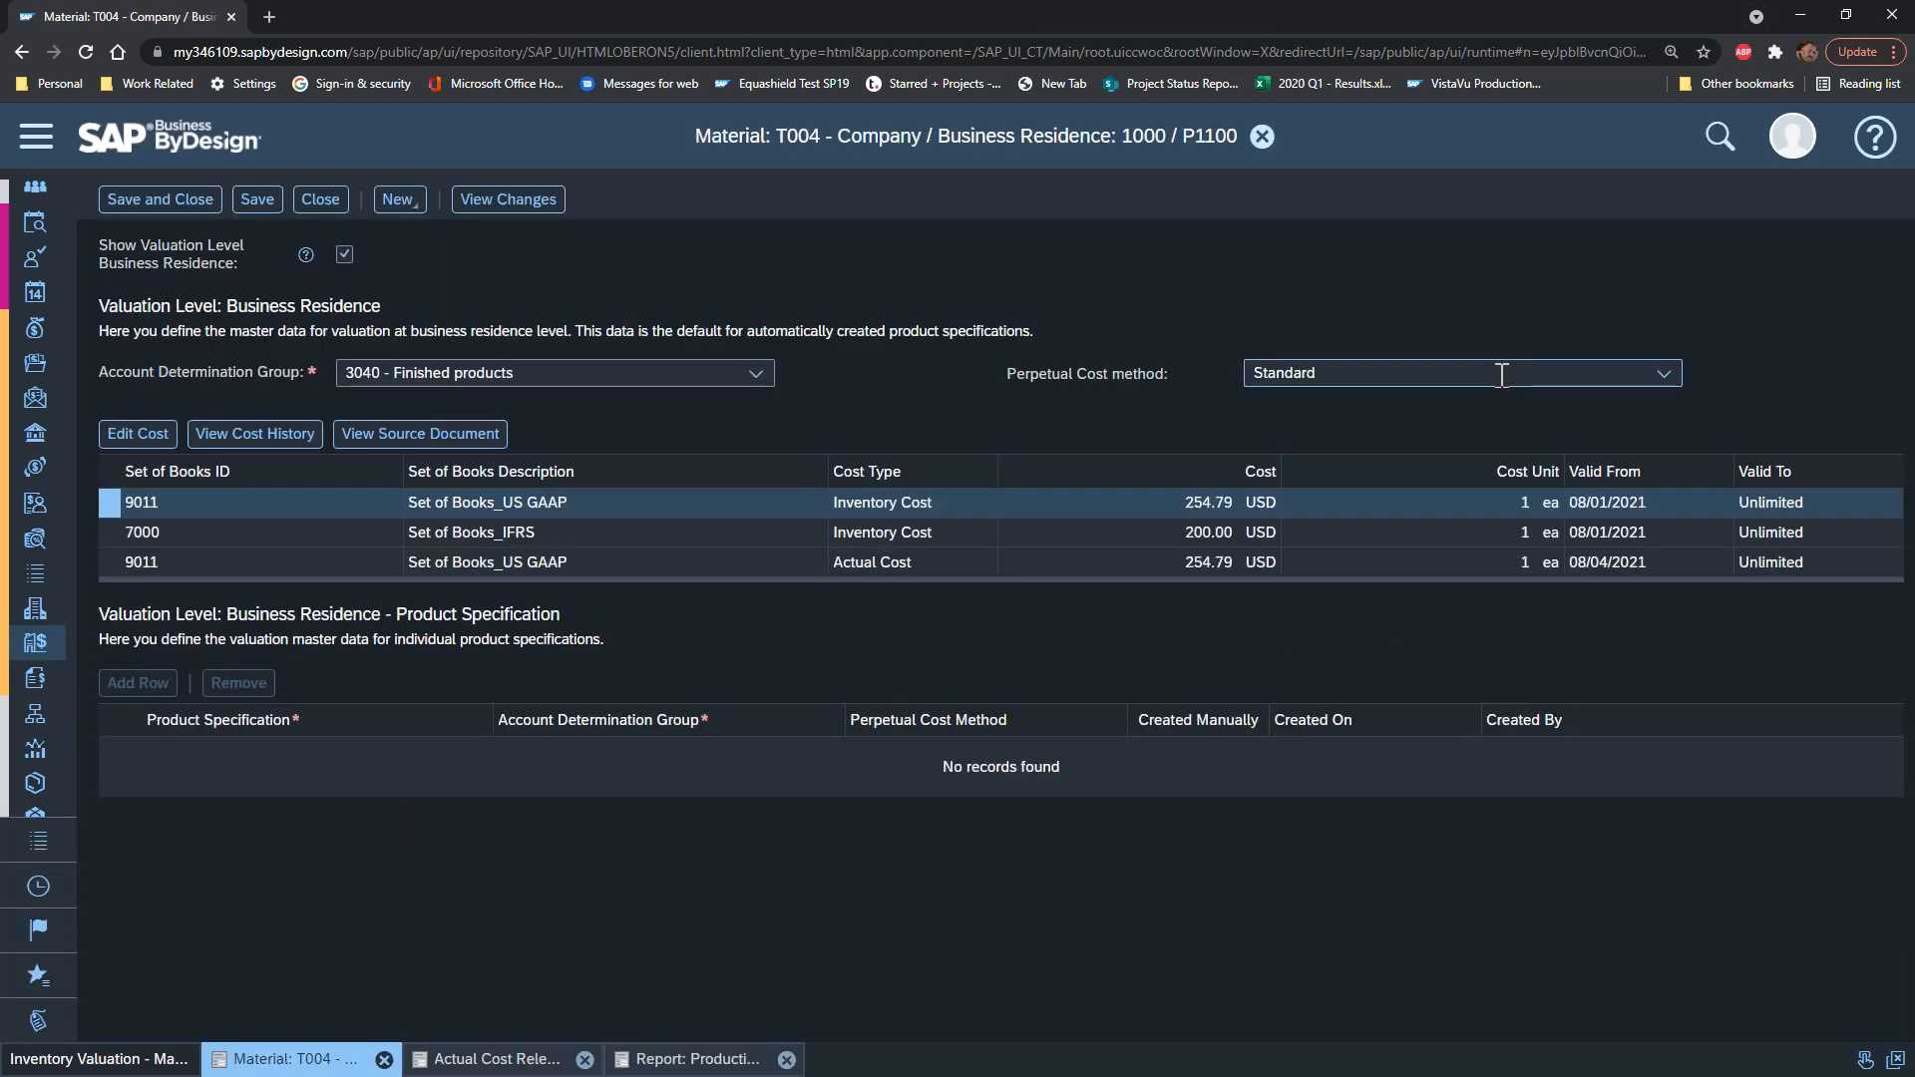
{"action": "left_click", "coordinate": [948, 562]}
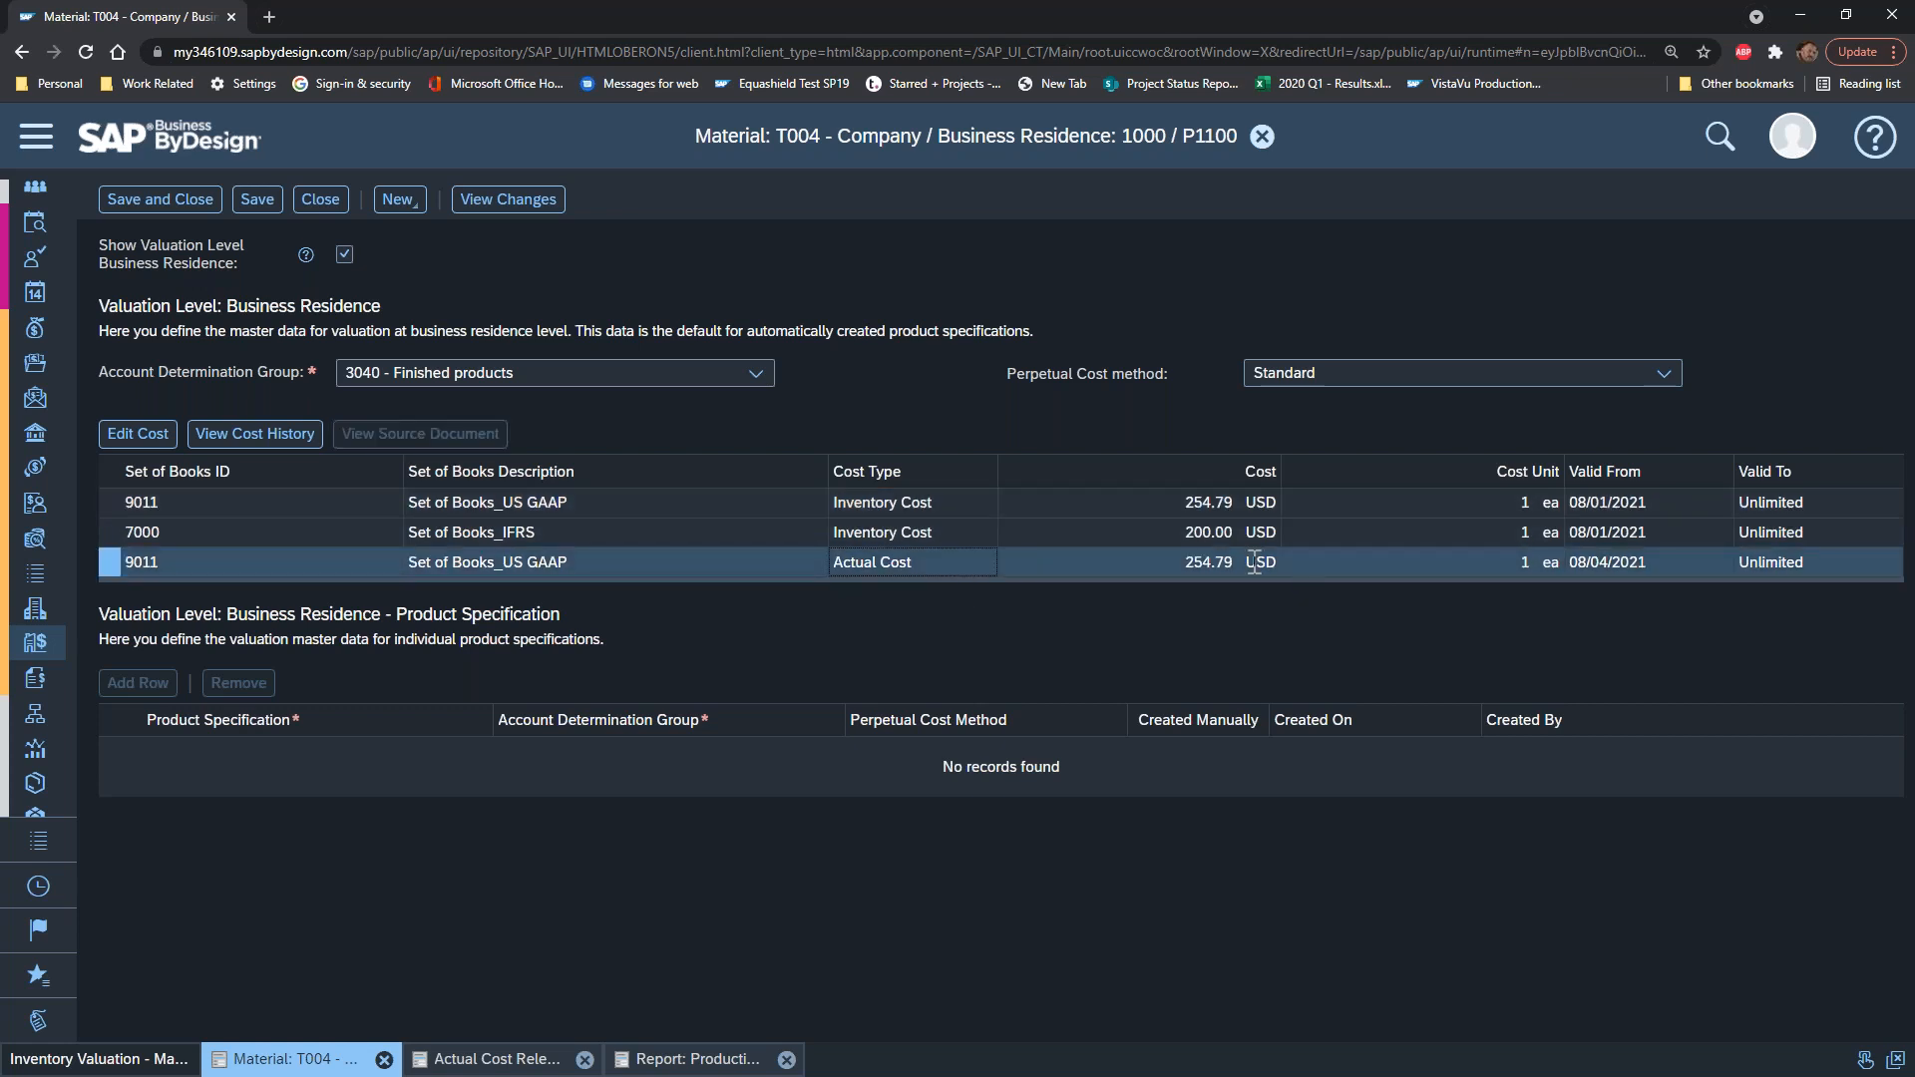